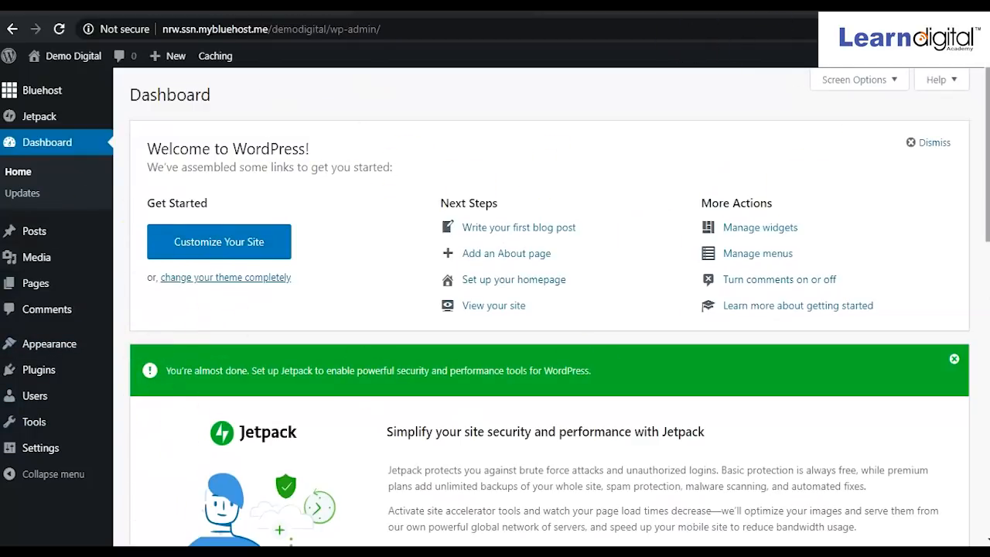
Open Edit My Profile from the account menu in the admin bar.
mouse_move(890, 62)
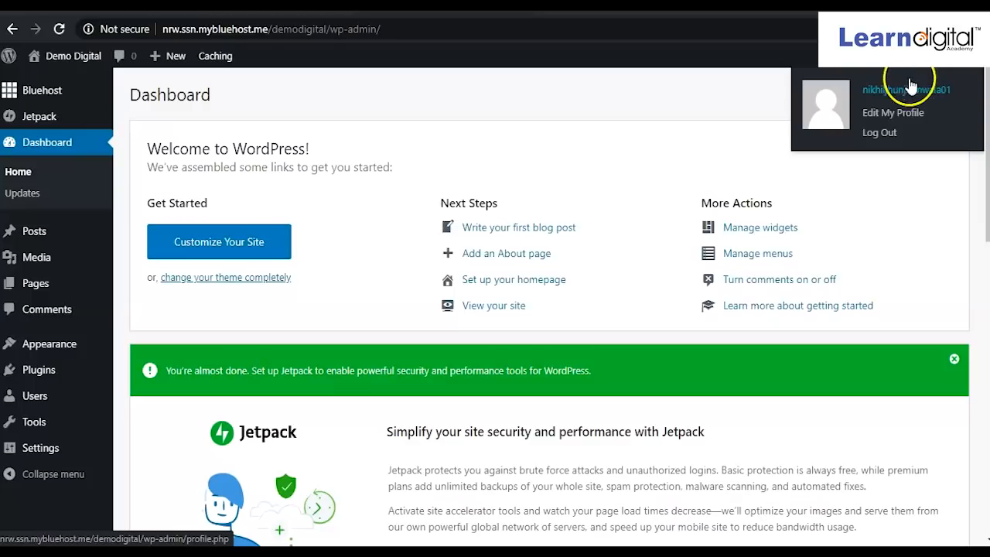
click(886, 120)
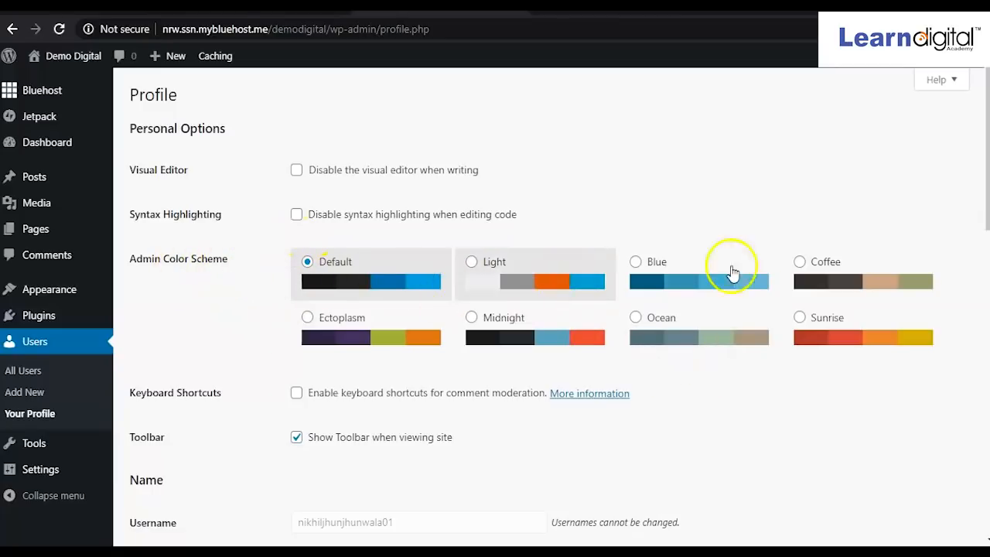
Scroll down to the Name section and start editing the Nickname field.
scroll(449, 402, down, 2)
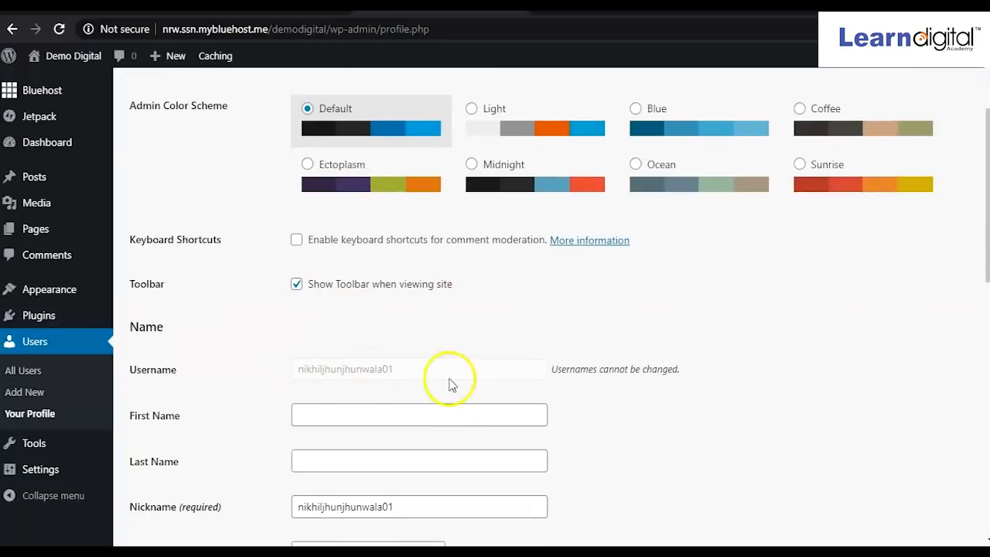
scroll(469, 389, down, 2)
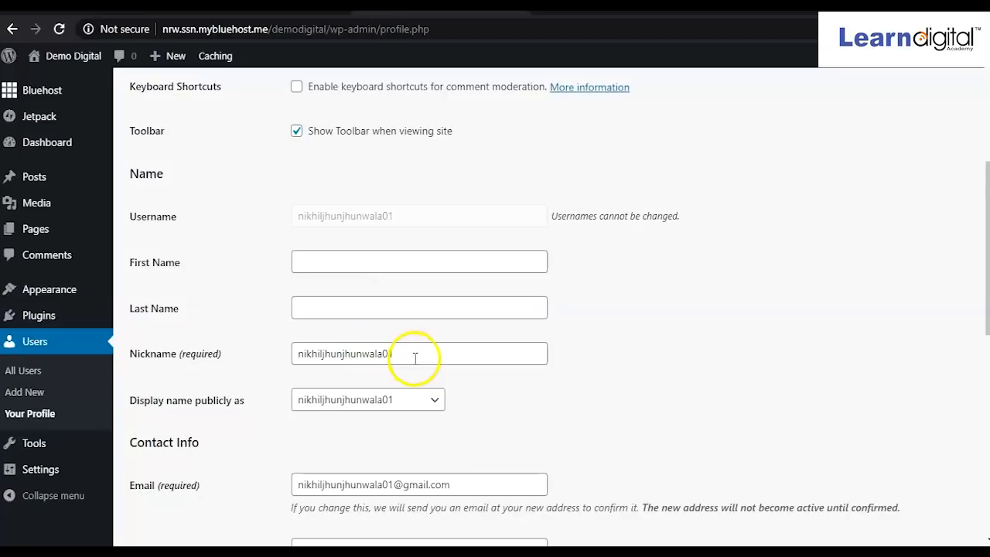
click(408, 353)
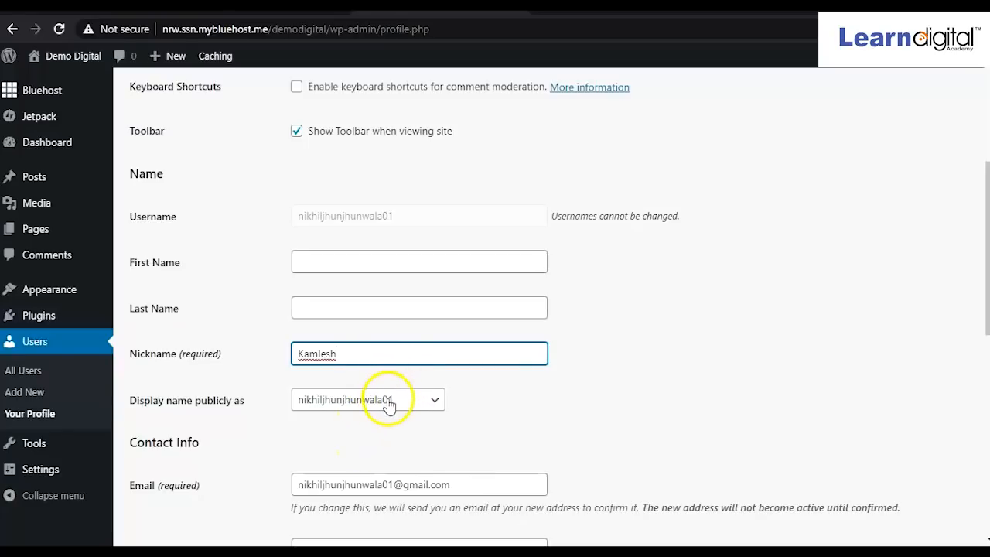
Enter the user's first name and choose it as the public display name.
click(359, 263)
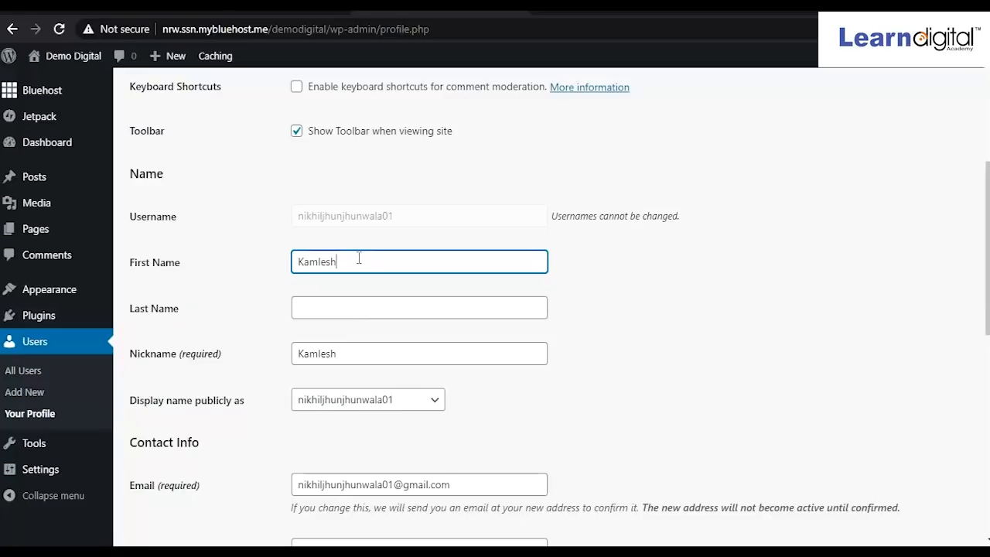
click(436, 401)
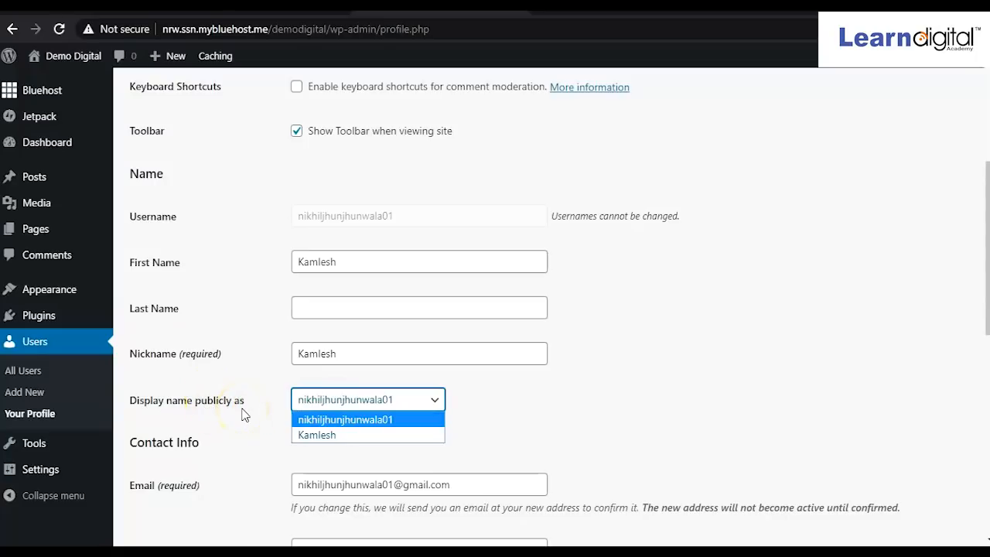
click(312, 437)
Replace the profile's email address with the new address.
scroll(328, 446, down, 1)
drag(453, 413, 294, 411)
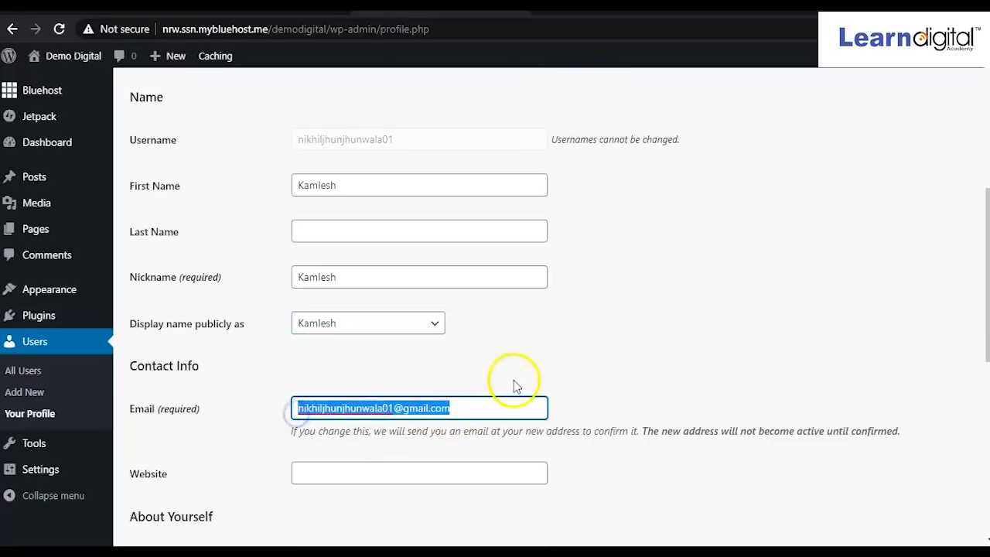
key(BackSpace)
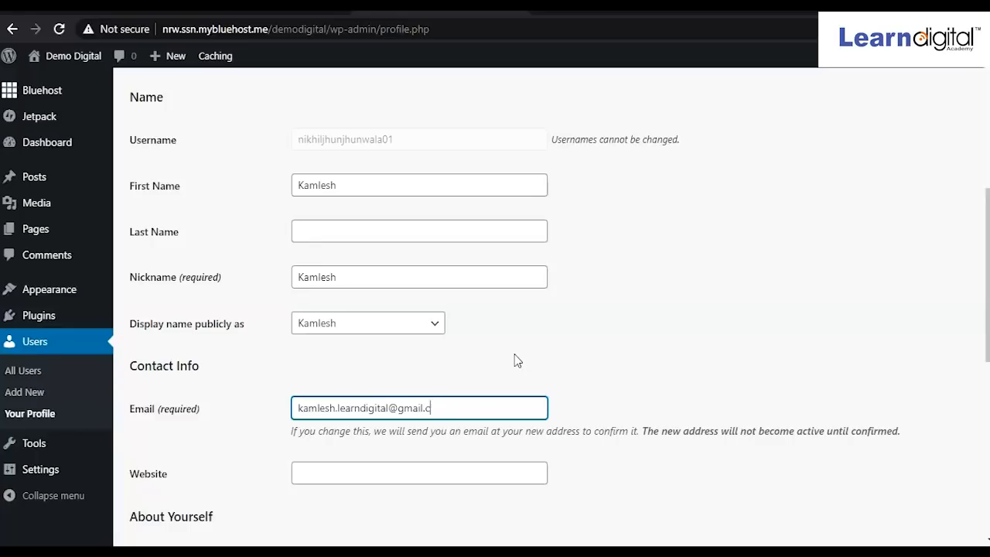
click(479, 391)
Save the profile changes with Update Profile.
scroll(480, 394, down, 2)
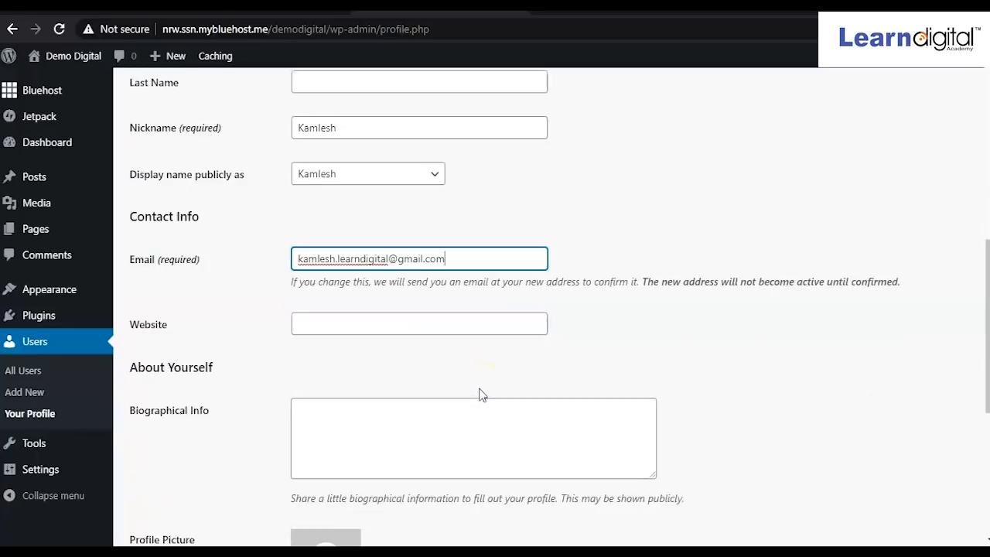
scroll(480, 393, down, 1)
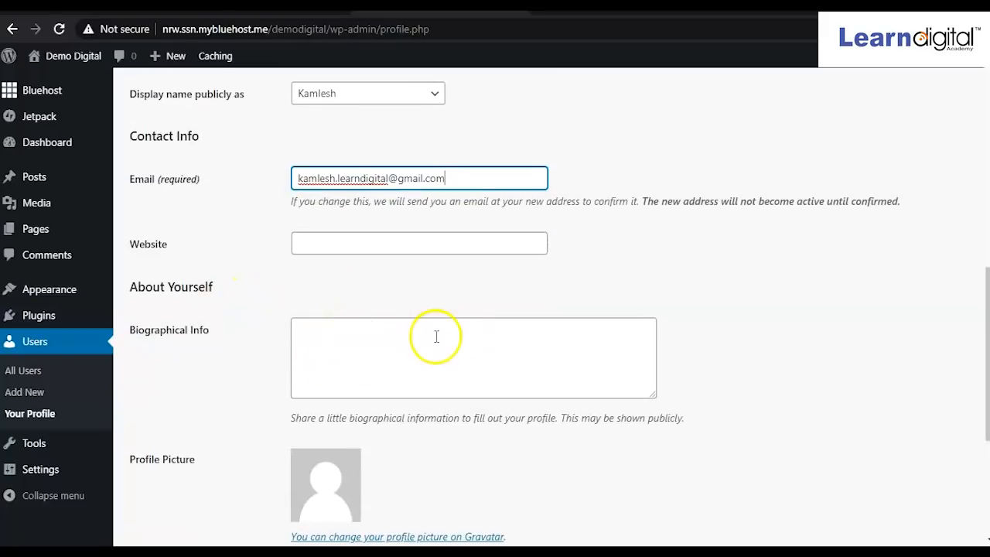
scroll(437, 337, down, 2)
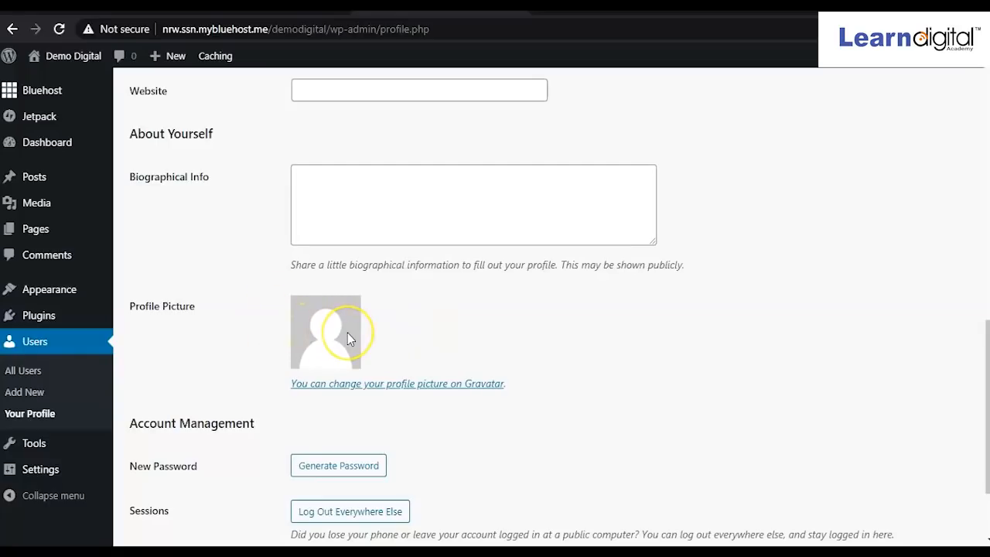
scroll(347, 334, down, 2)
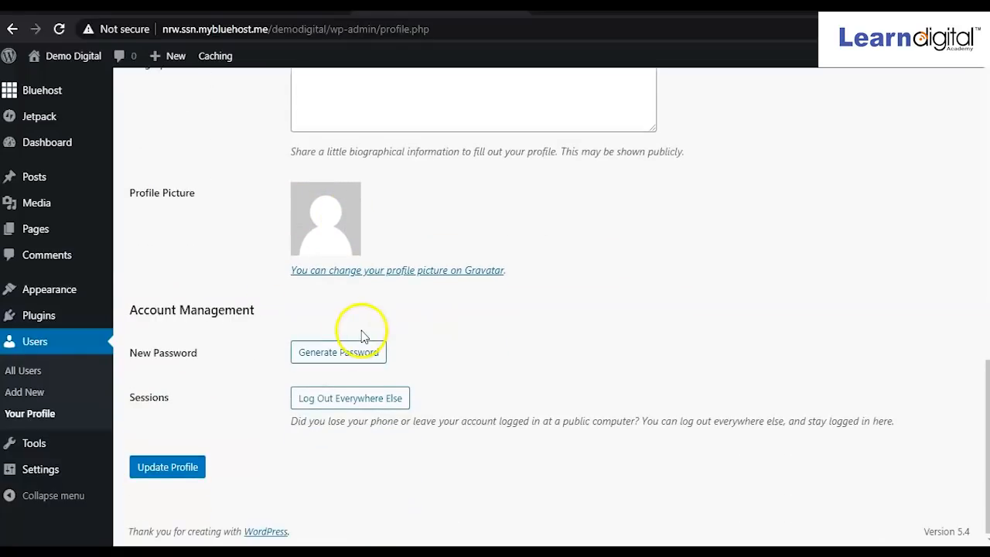
click(165, 471)
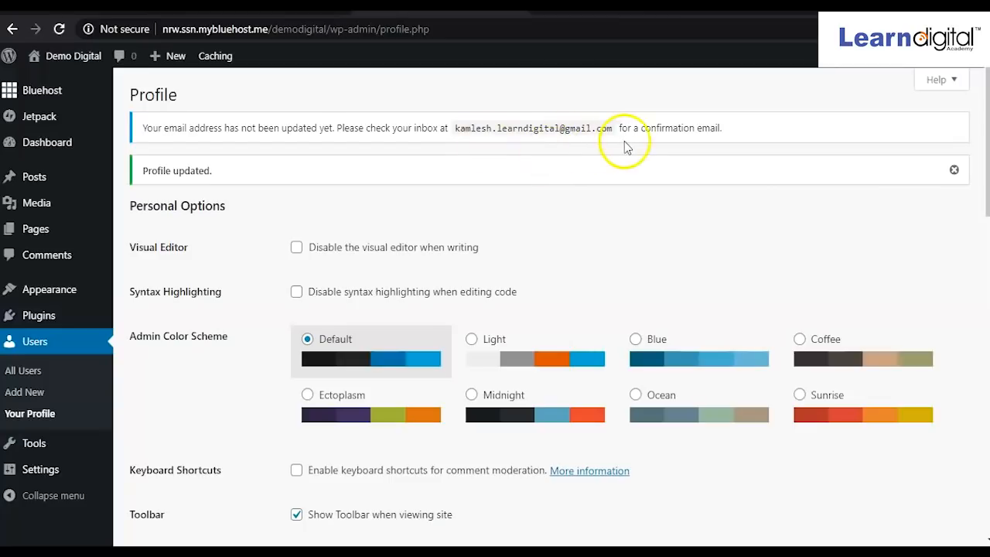
Check the 'Profile updated' notice and the pending email-change message.
scroll(475, 266, down, 5)
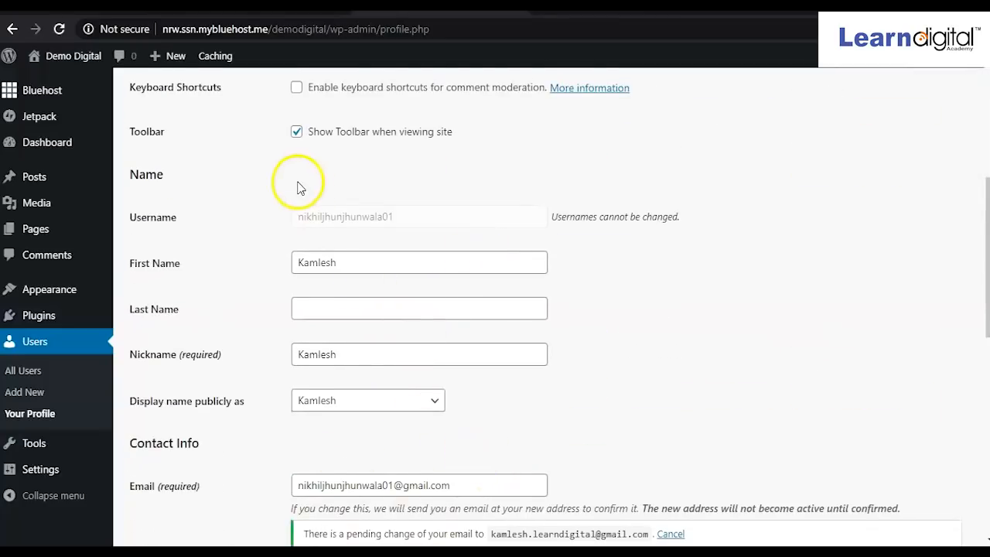
scroll(320, 182, up, 1)
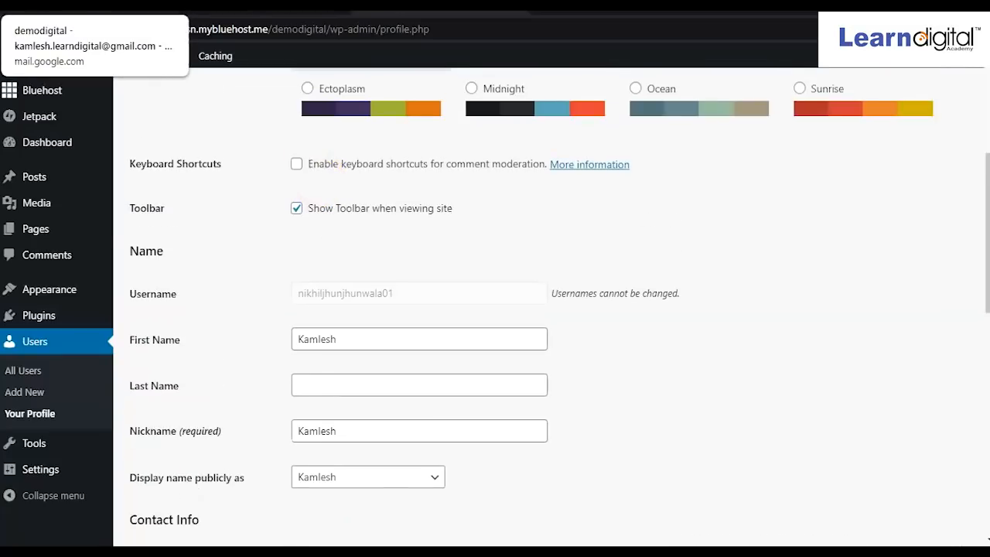
In Gmail, open '[Demo Digital] Email Change Request' and follow its confirmation link.
click(93, 5)
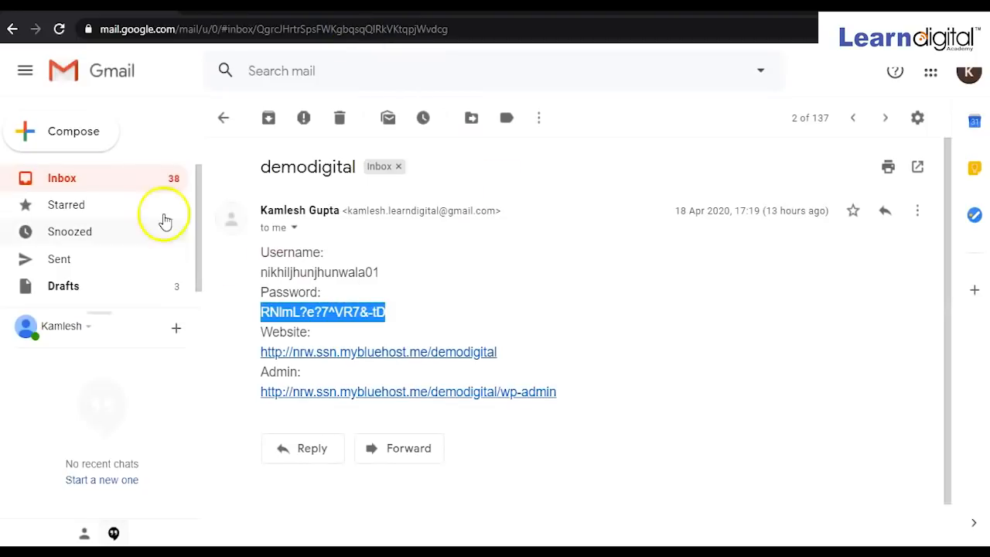
click(64, 180)
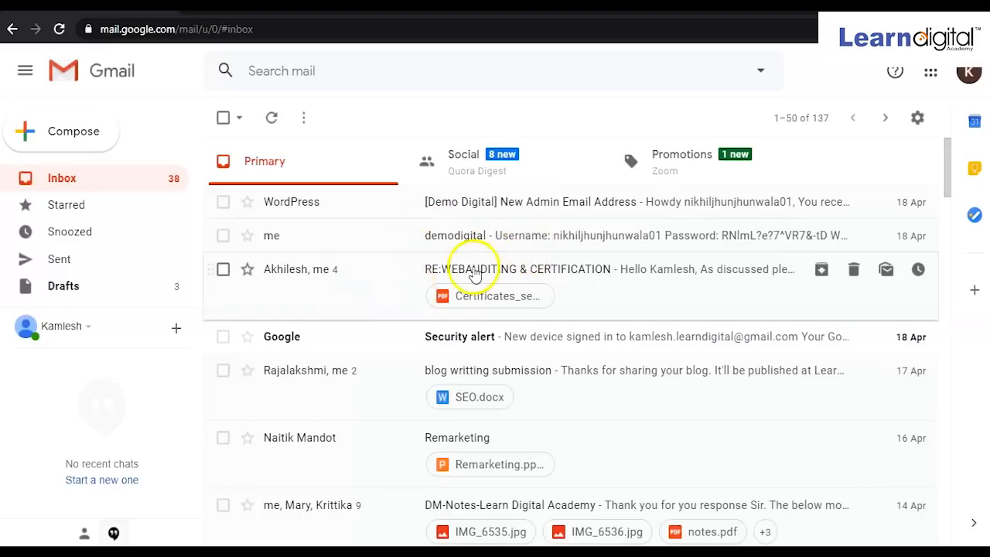
click(65, 35)
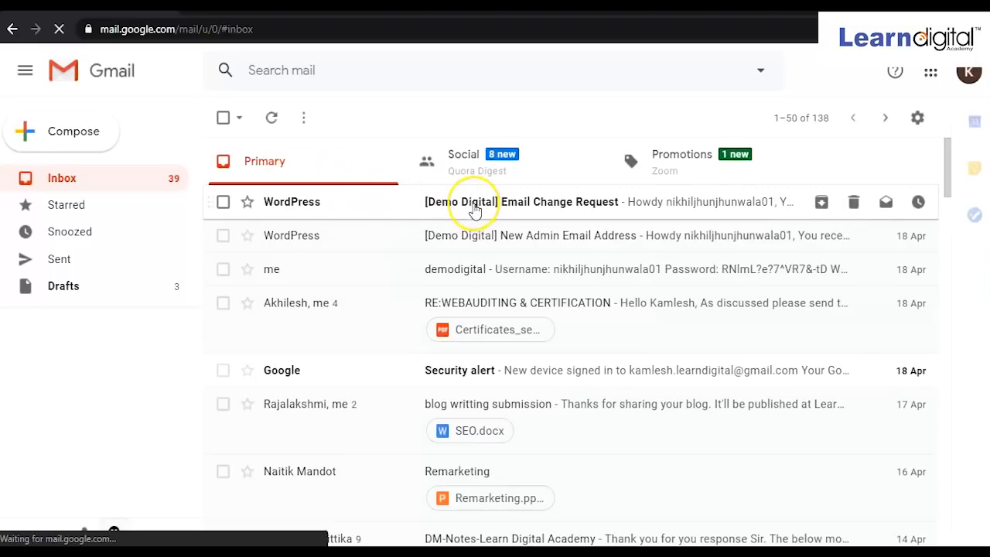
click(474, 207)
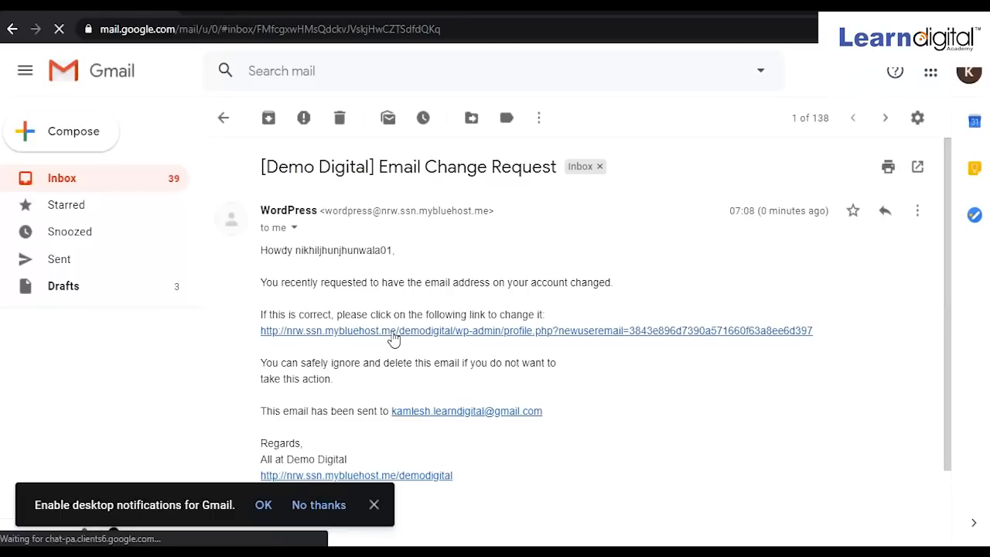
click(393, 333)
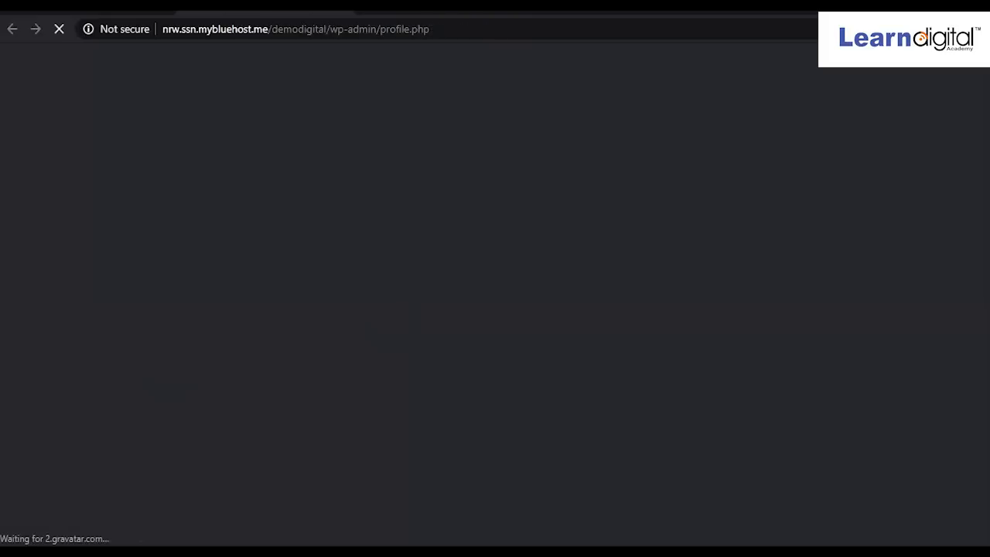
Verify the confirmed email on the profile, then go to the Dashboard.
scroll(357, 226, down, 4)
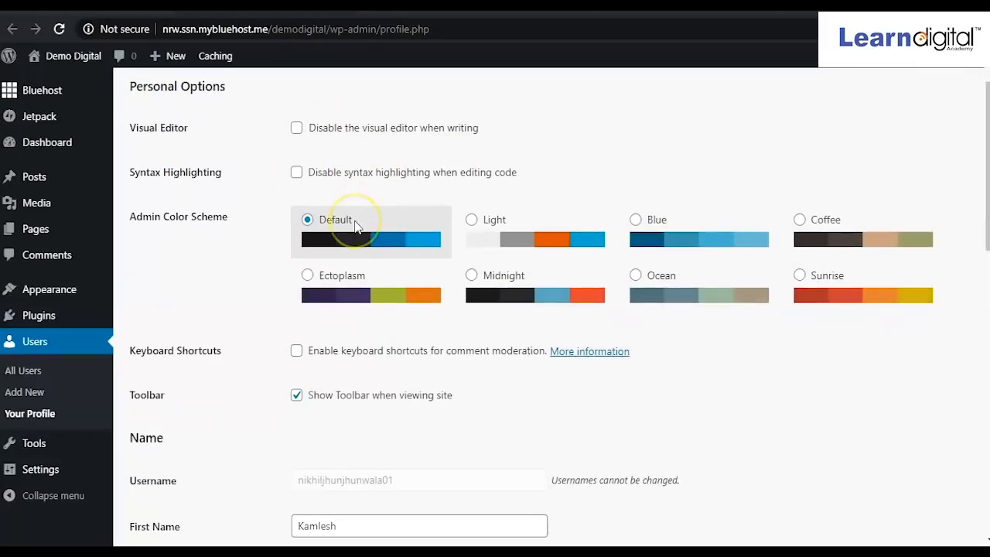
scroll(356, 225, down, 2)
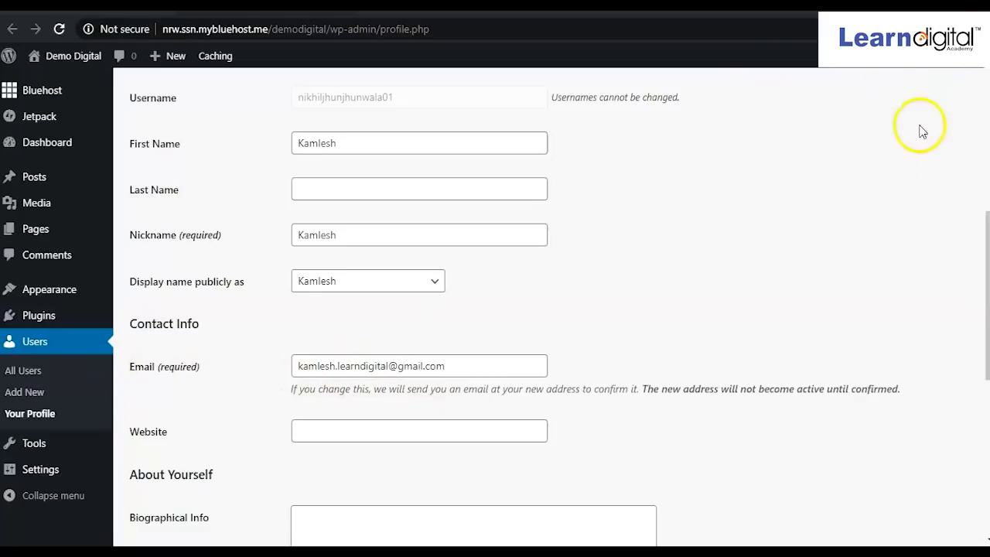
mouse_move(919, 55)
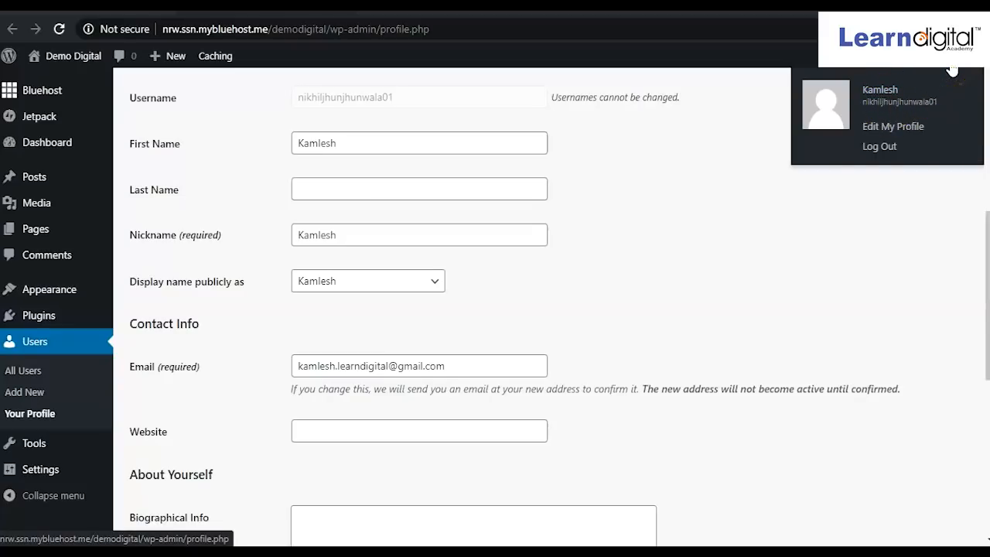
click(54, 153)
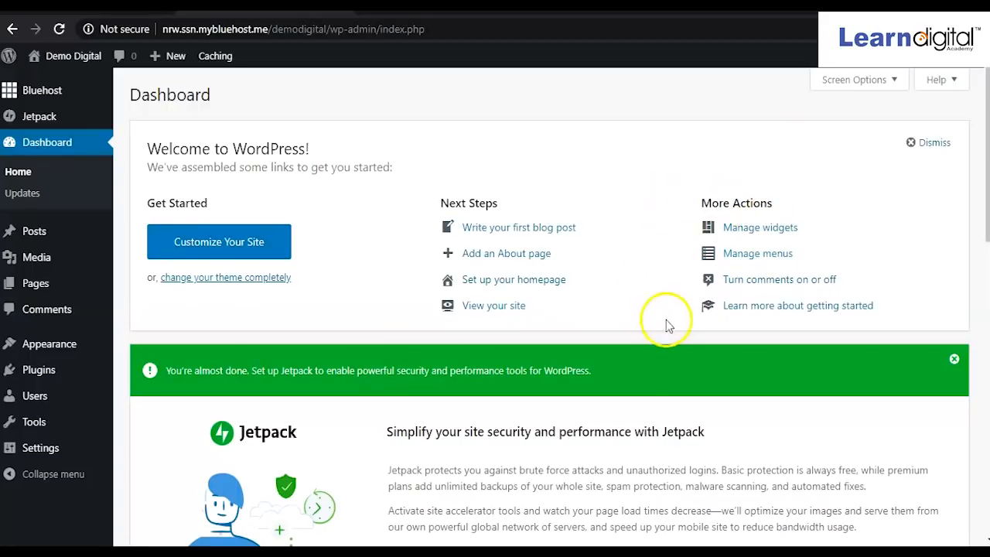
scroll(629, 280, down, 3)
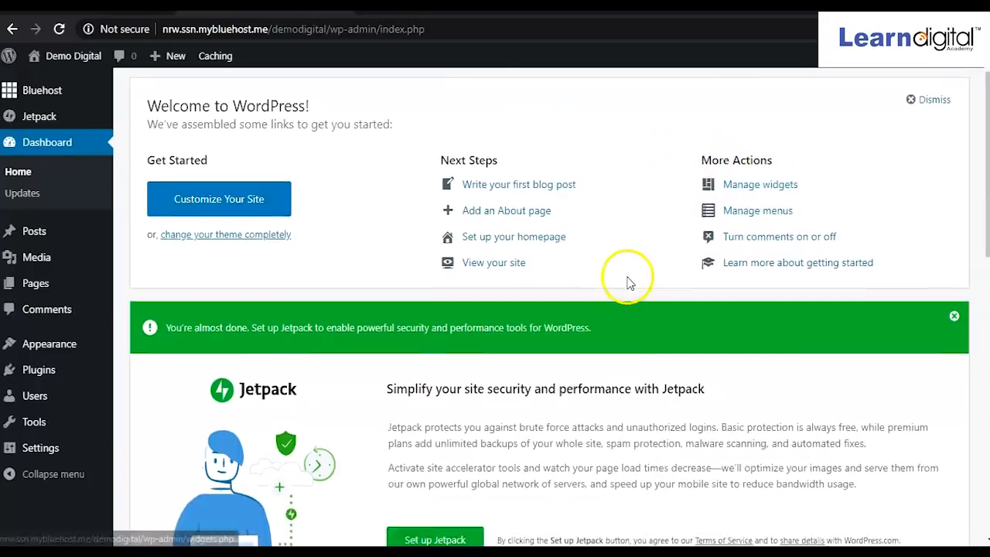
scroll(628, 276, up, 1)
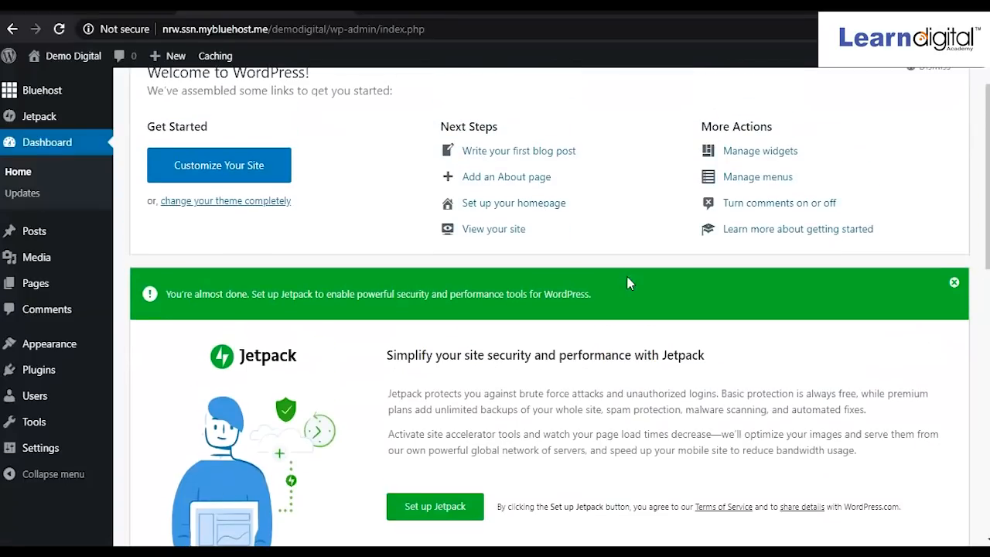
scroll(627, 280, up, 1)
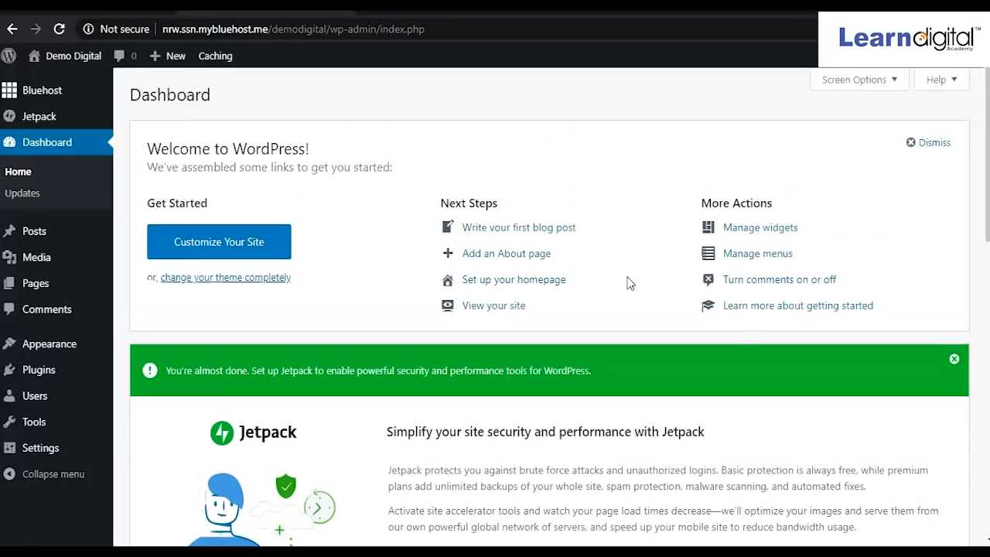
click(920, 147)
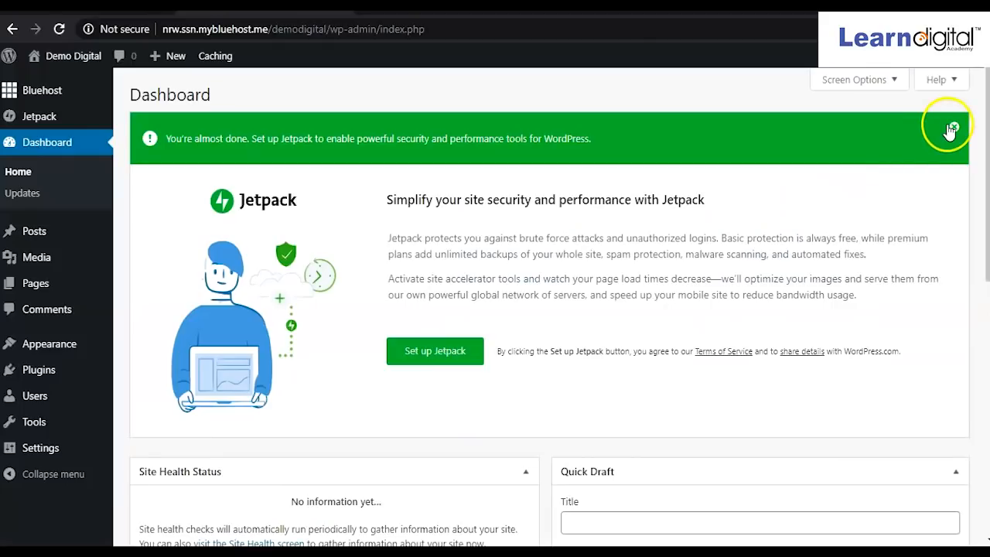
click(954, 129)
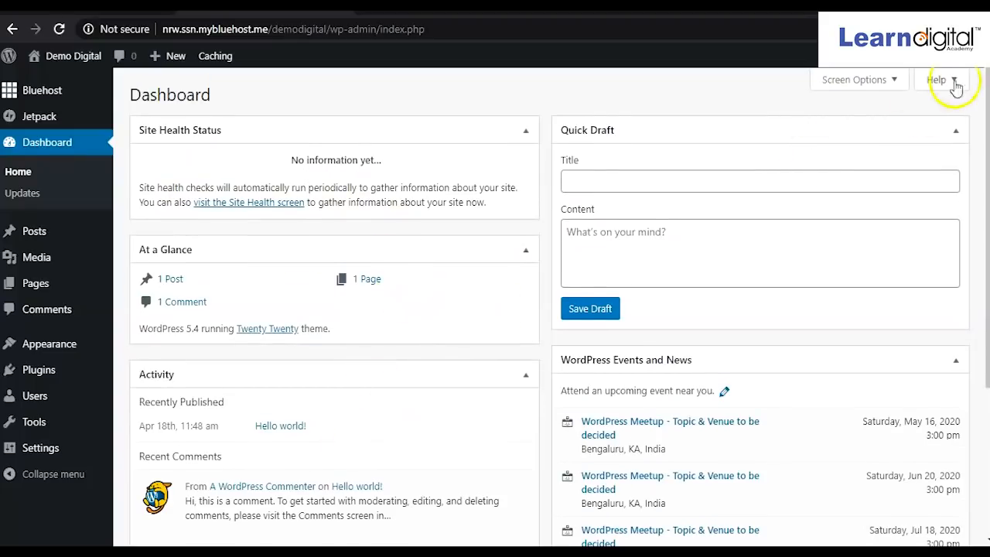
In Screen Options, untick Site Health Status, At a Glance, Activity, Quick Draft, Events and News.
click(893, 80)
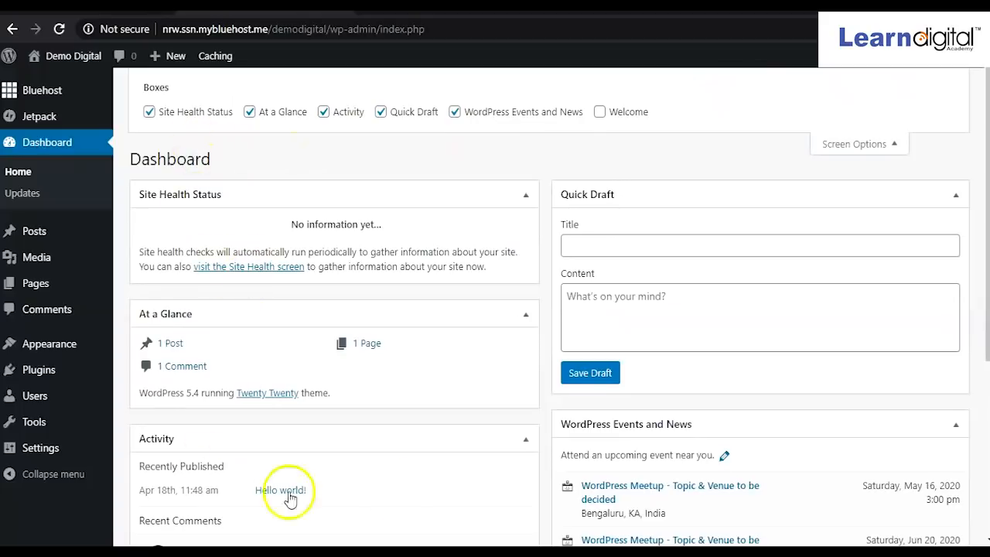
click(148, 112)
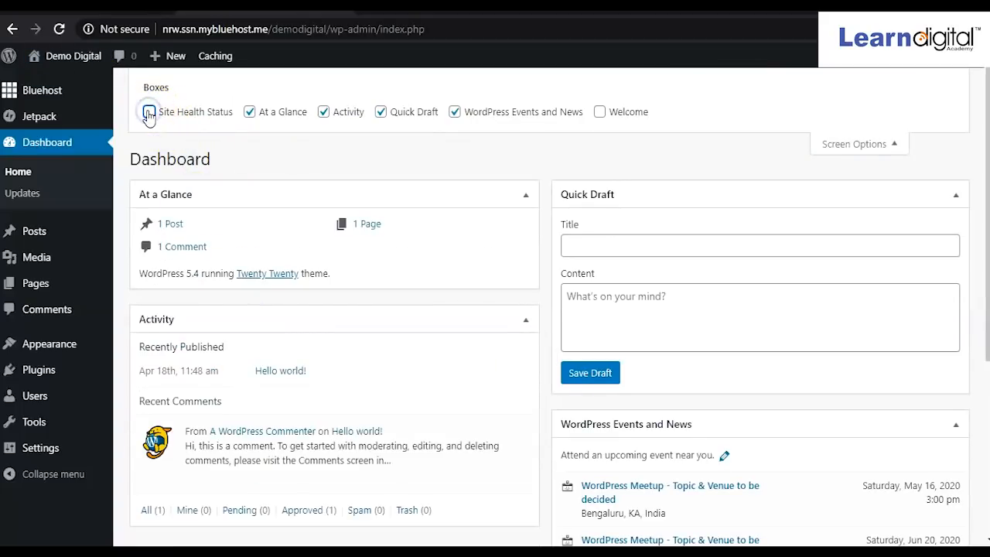
click(249, 112)
click(324, 112)
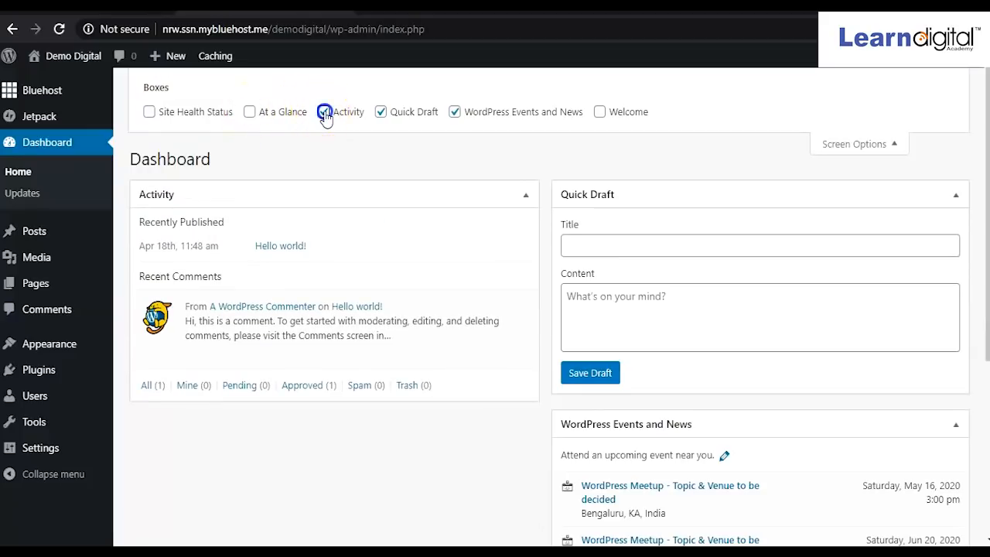
click(382, 112)
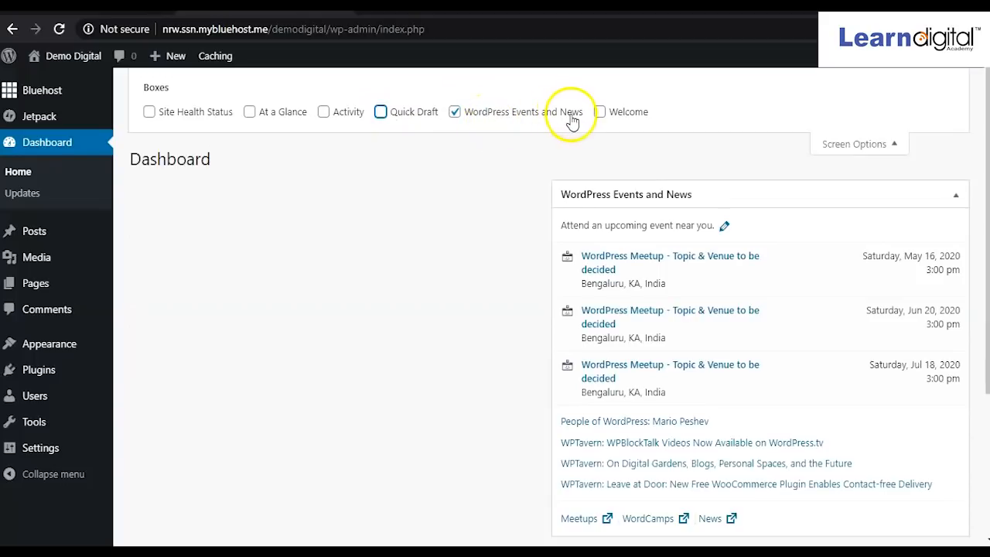
click(455, 113)
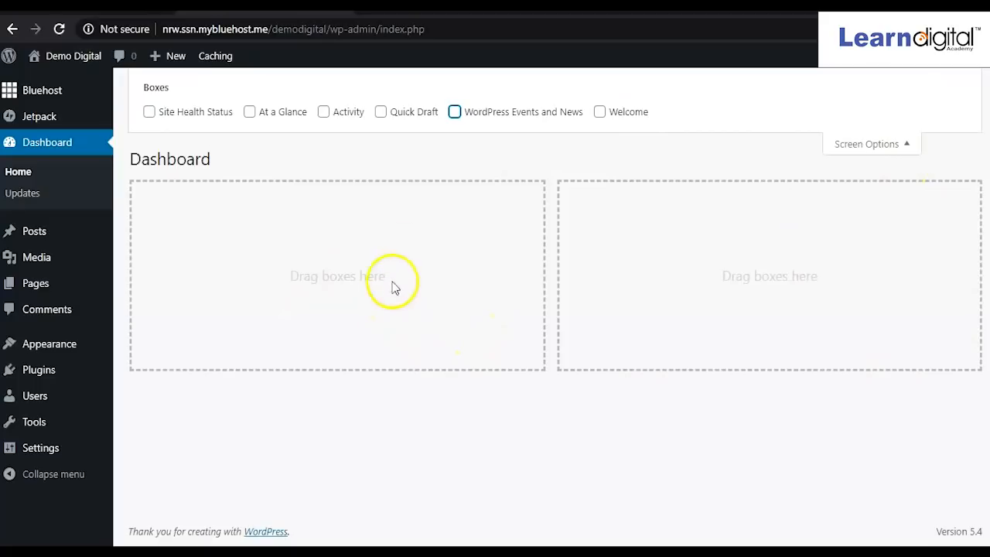
Re-tick then untick Site Health, At a Glance and Activity, leaving all hidden, and close Screen Options.
click(150, 114)
click(248, 112)
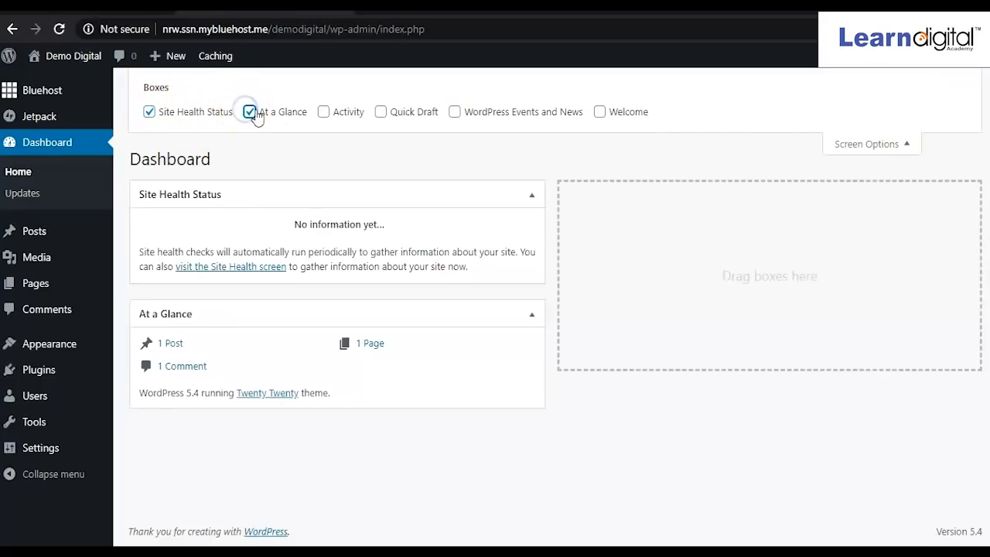
click(324, 113)
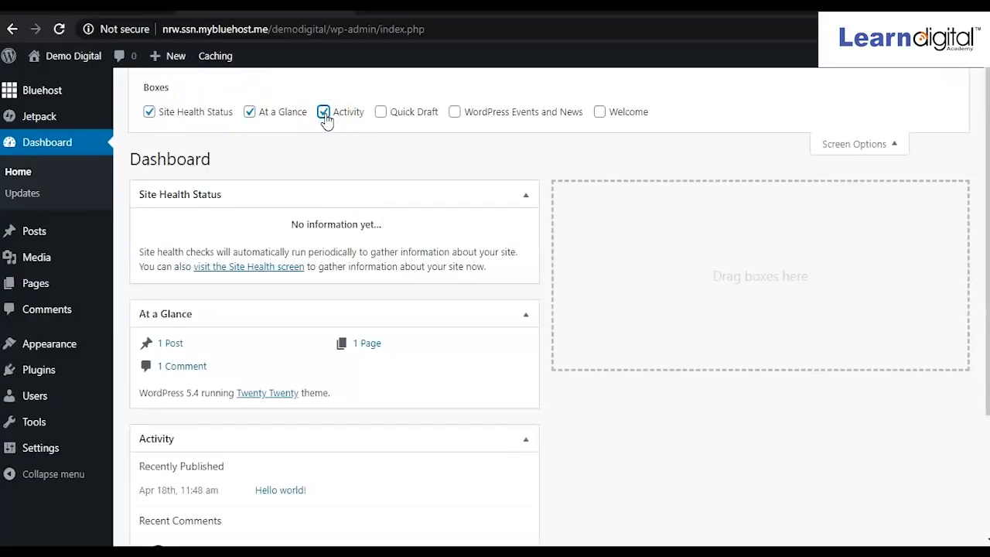
click(325, 113)
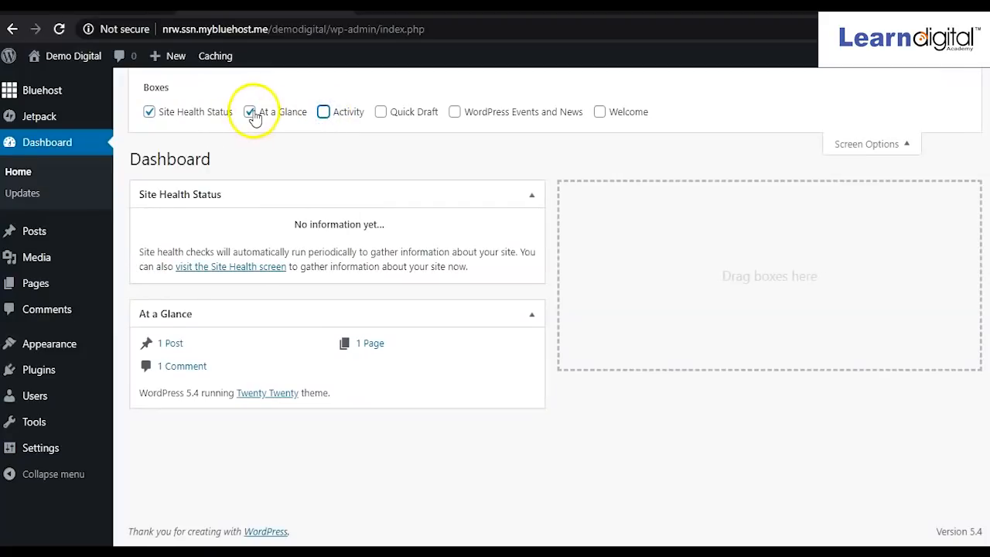
click(249, 113)
click(150, 114)
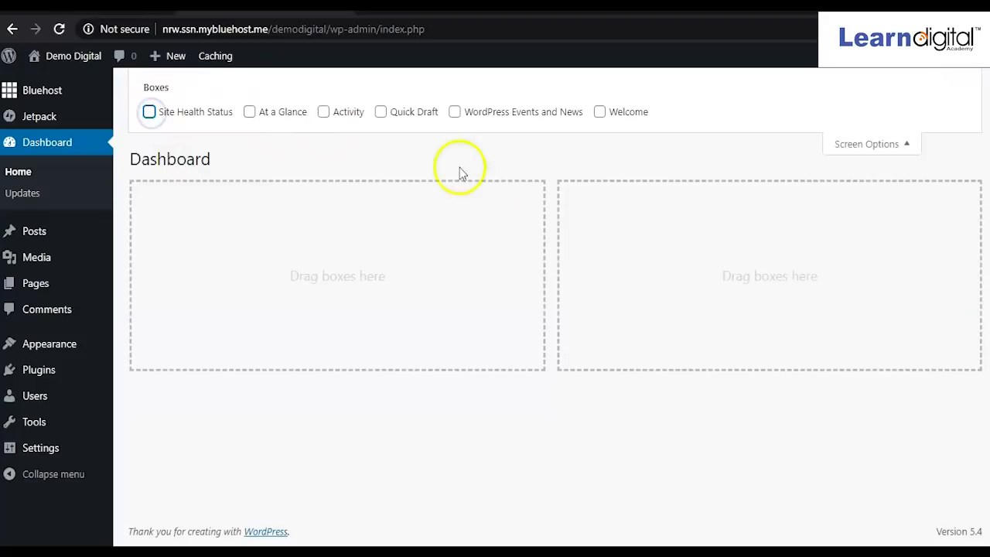
click(907, 146)
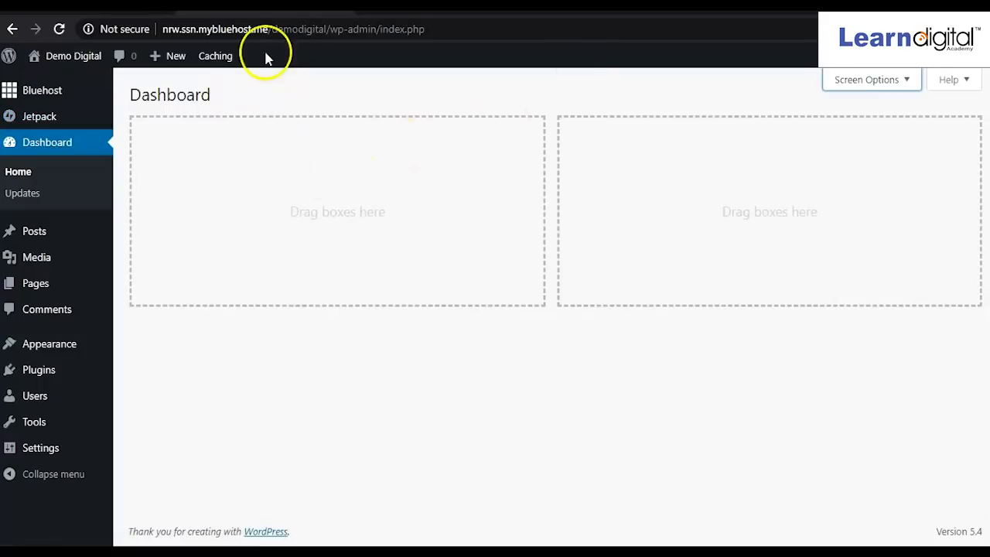
Go to Plugins > Installed Plugins in the sidebar.
mouse_move(62, 99)
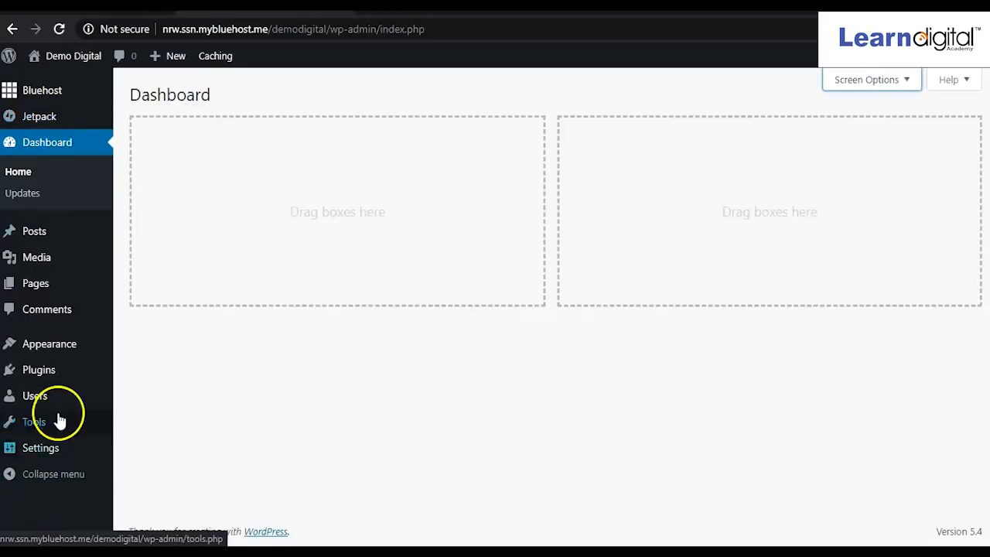
mouse_move(40, 373)
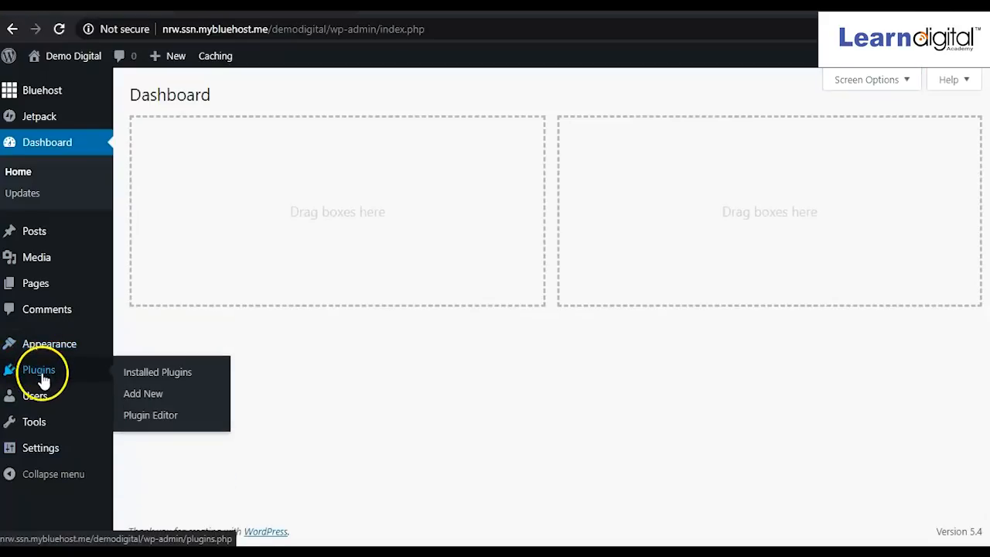
click(145, 375)
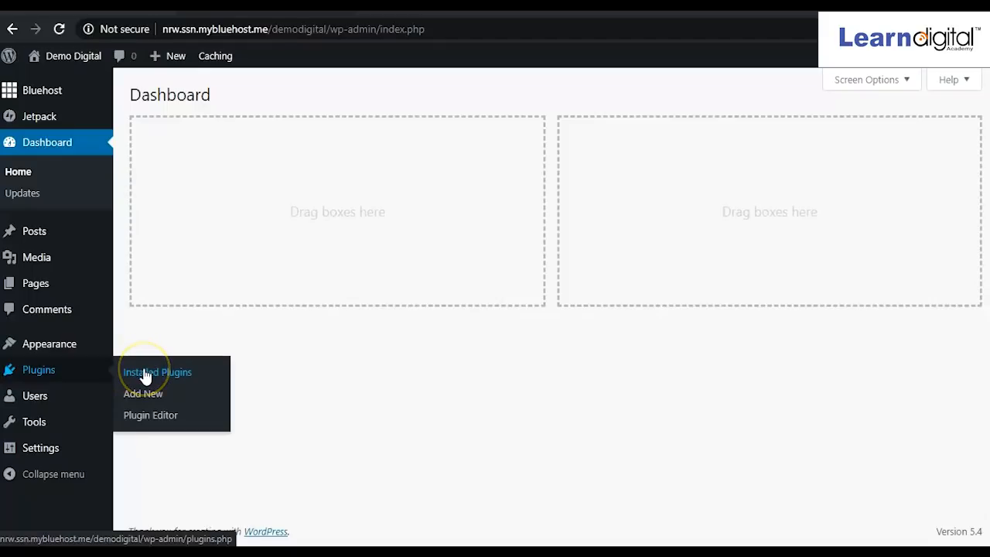
click(144, 397)
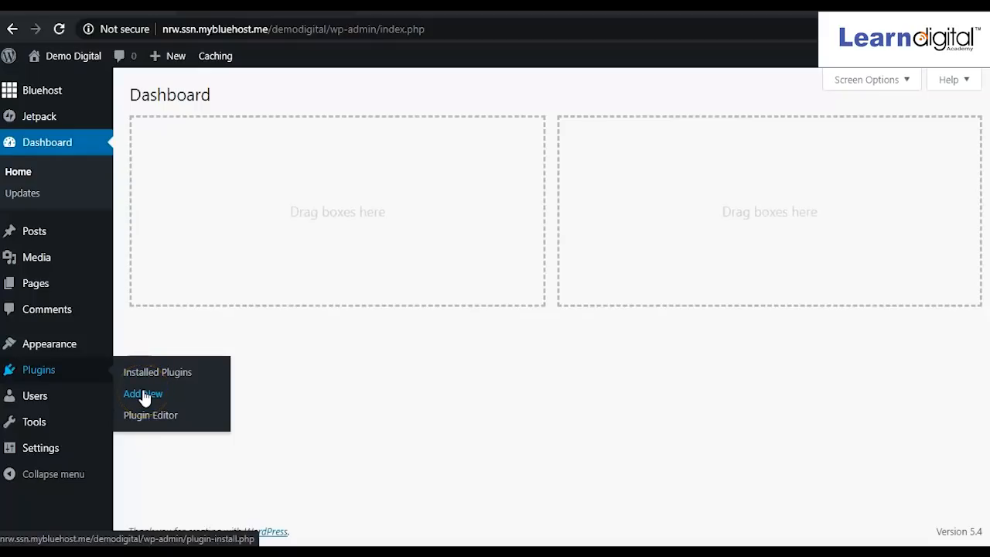
click(145, 376)
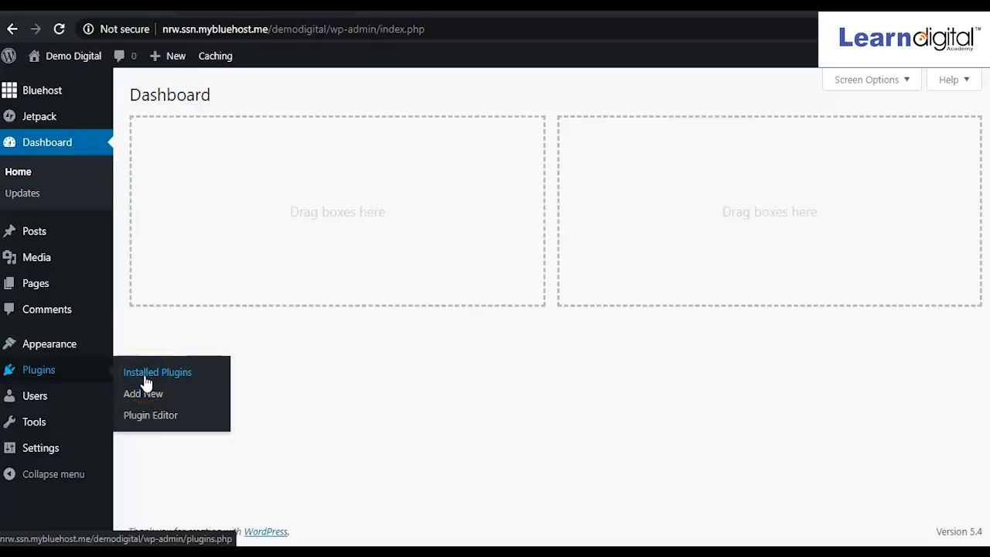
click(144, 376)
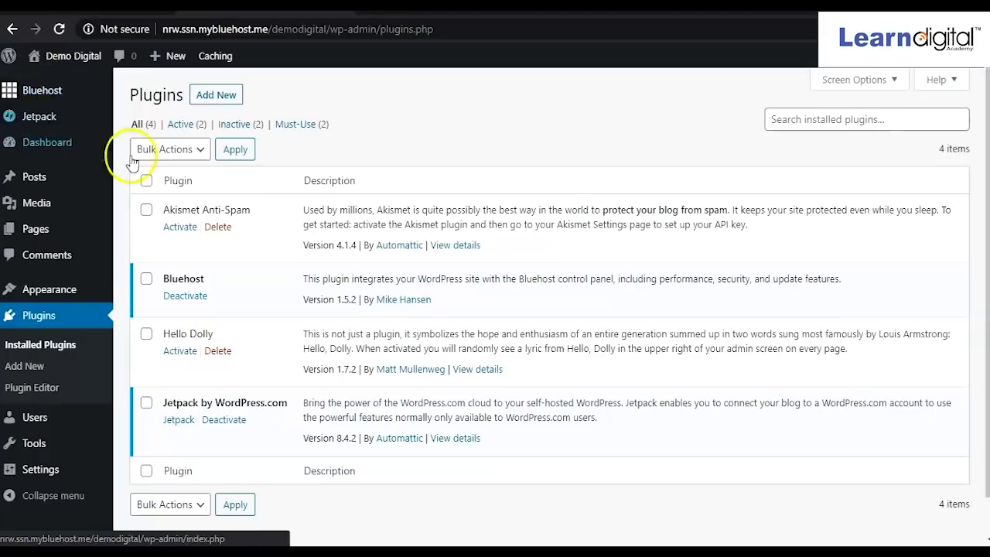
Deactivate Bluehost and Jetpack, then delete Akismet Anti-Spam and confirm.
click(190, 300)
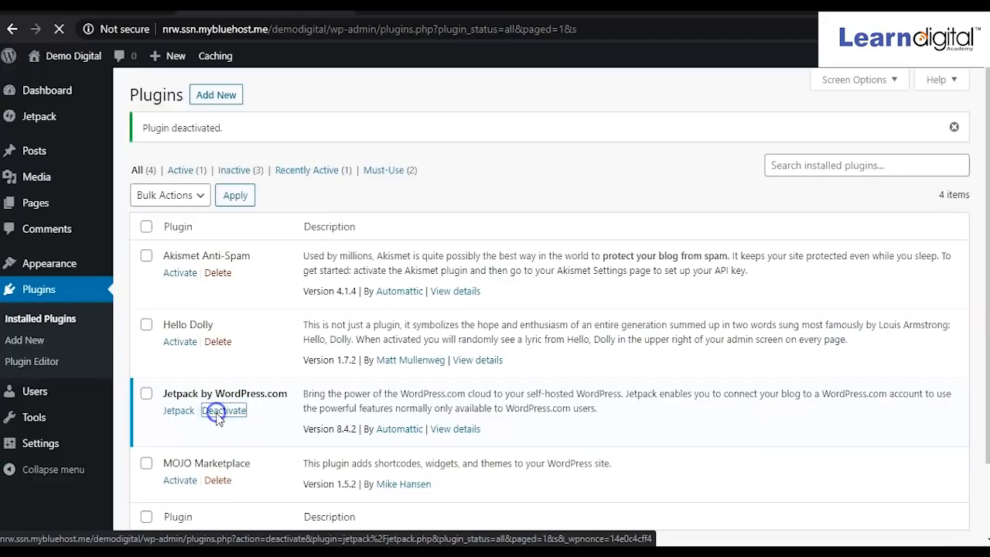
click(217, 415)
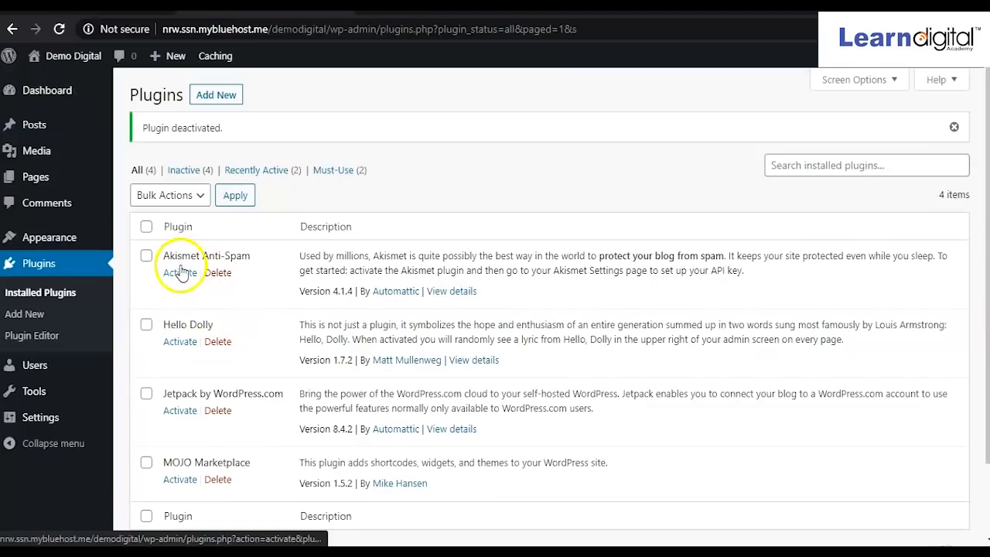
scroll(202, 406, down, 1)
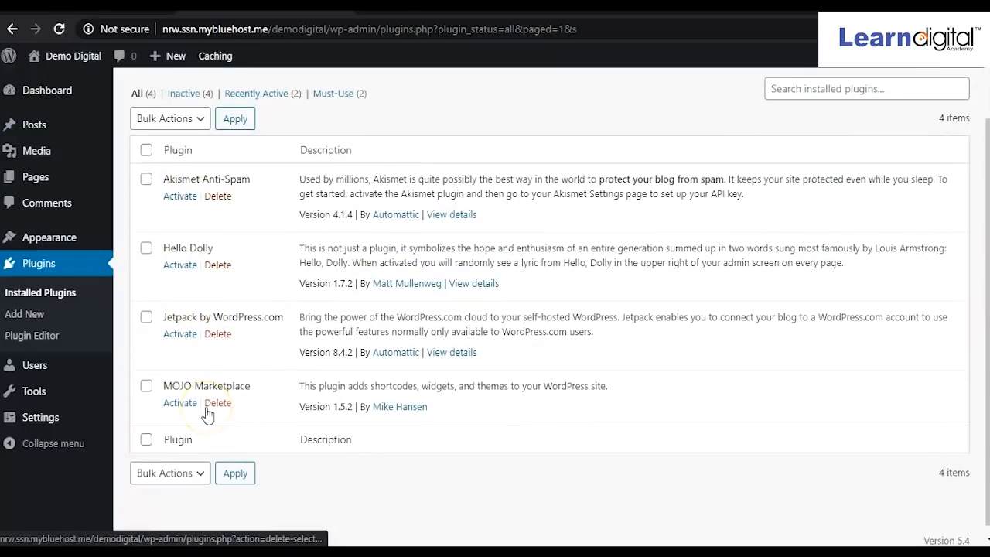
scroll(207, 416, up, 1)
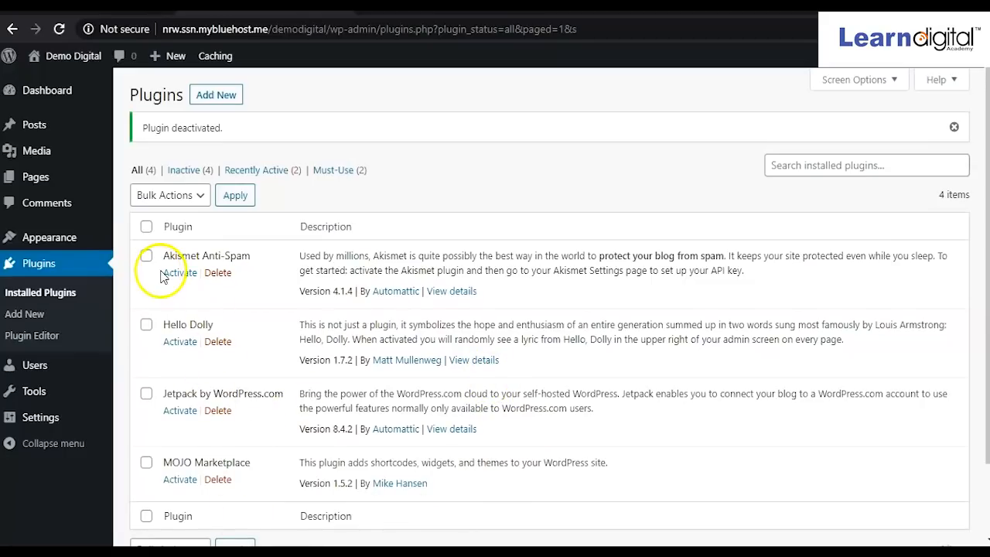
click(219, 277)
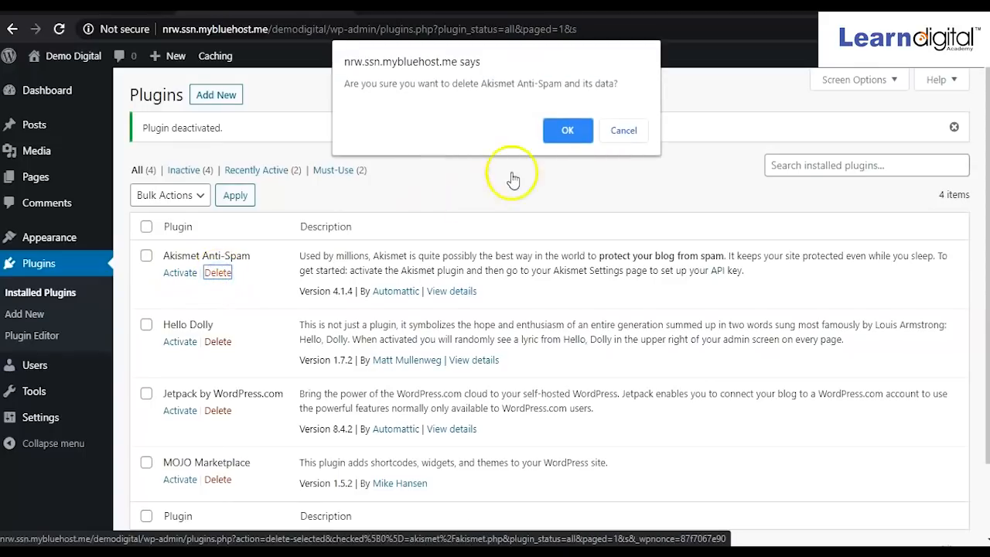
click(568, 133)
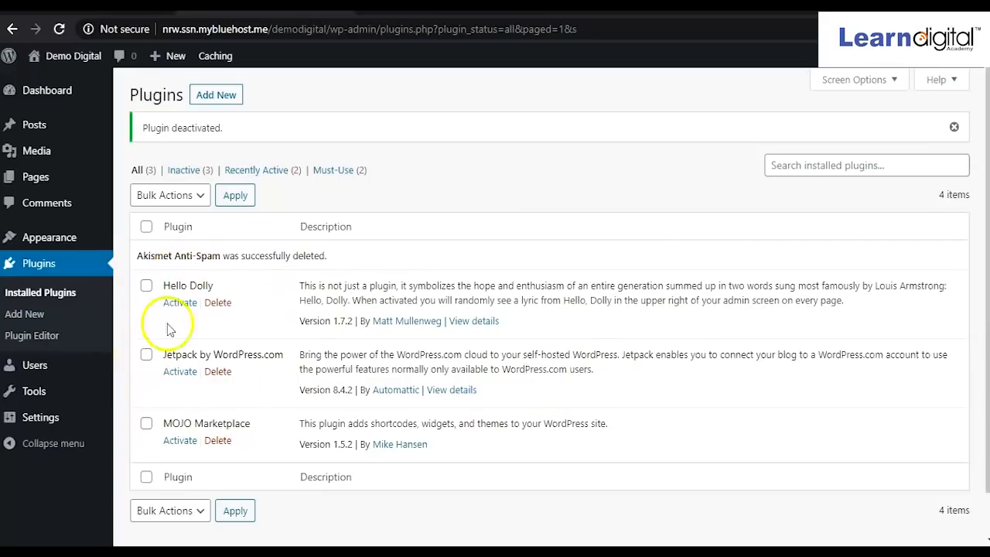
Select all plugins and bulk-delete Hello Dolly, Jetpack and MOJO Marketplace.
click(200, 197)
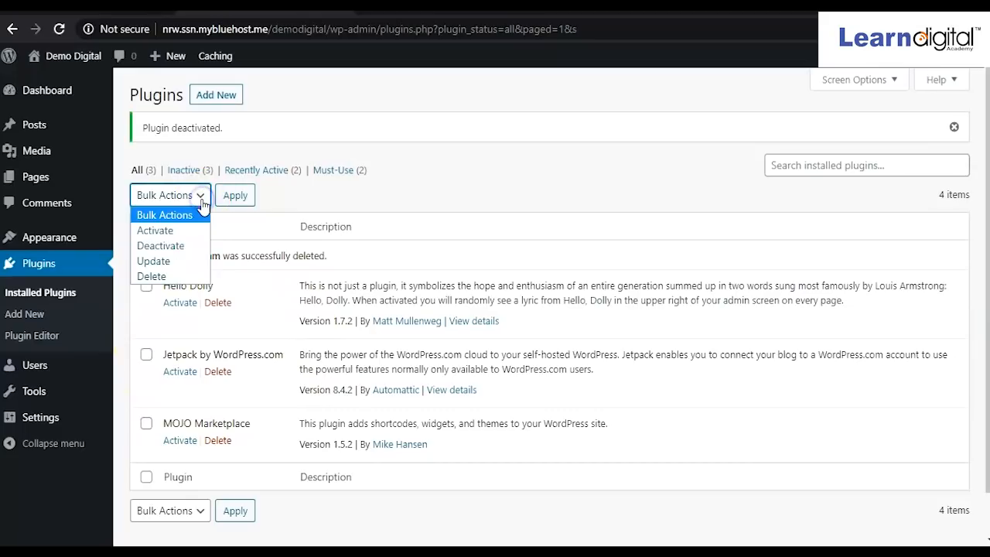
click(426, 184)
click(146, 226)
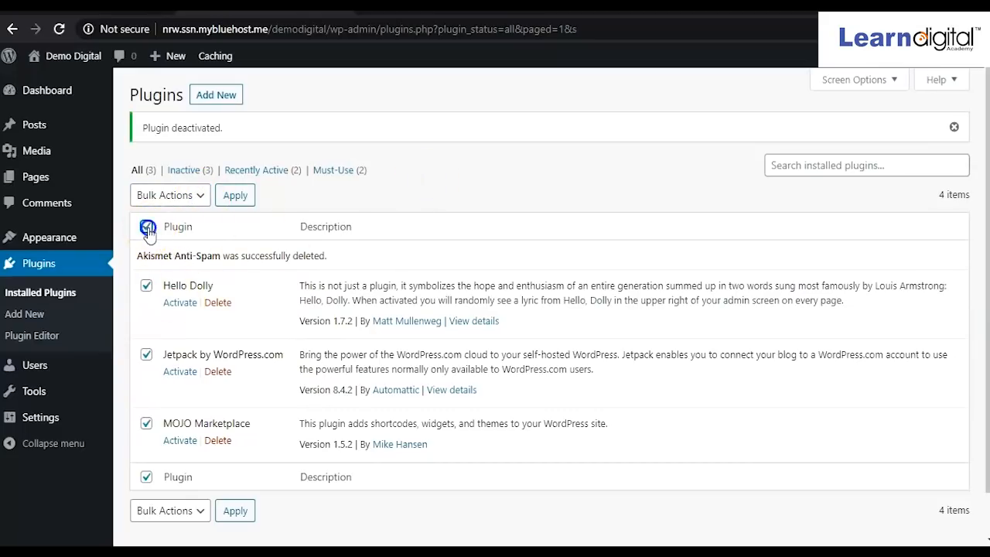
click(201, 198)
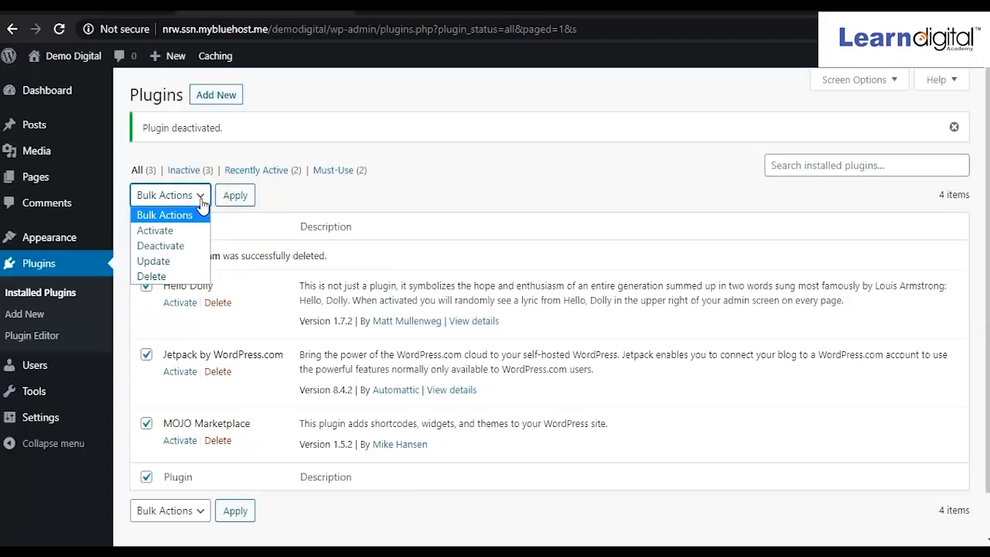
click(151, 276)
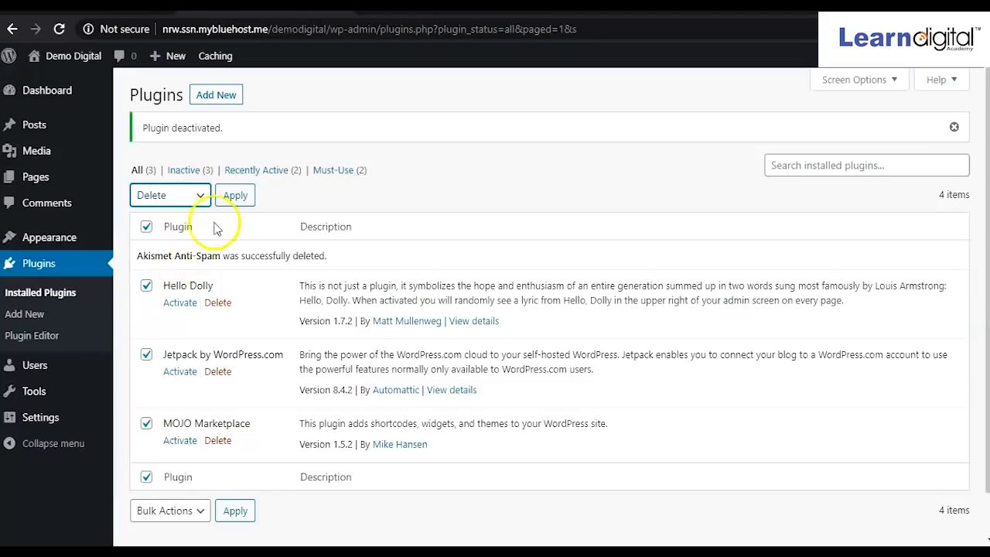
click(242, 201)
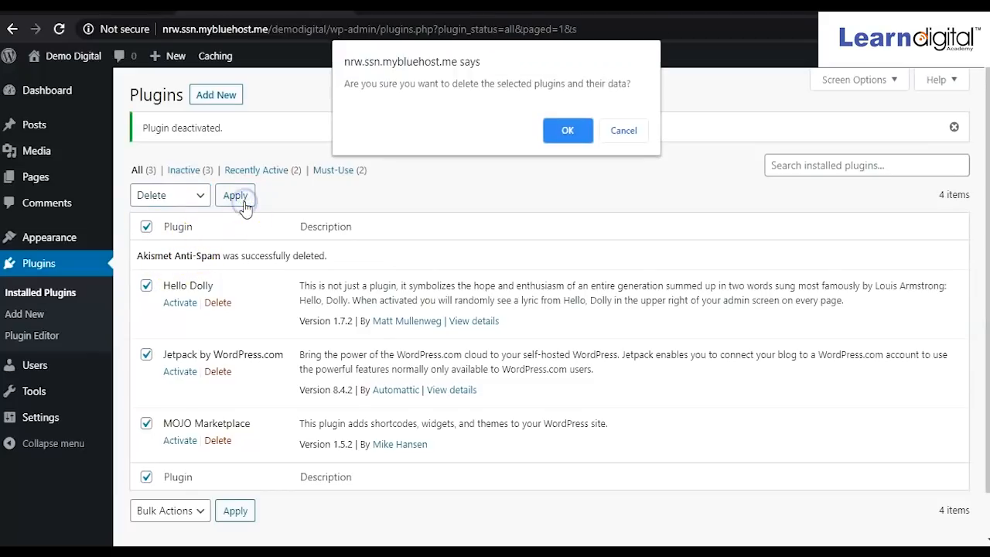
click(563, 131)
click(584, 141)
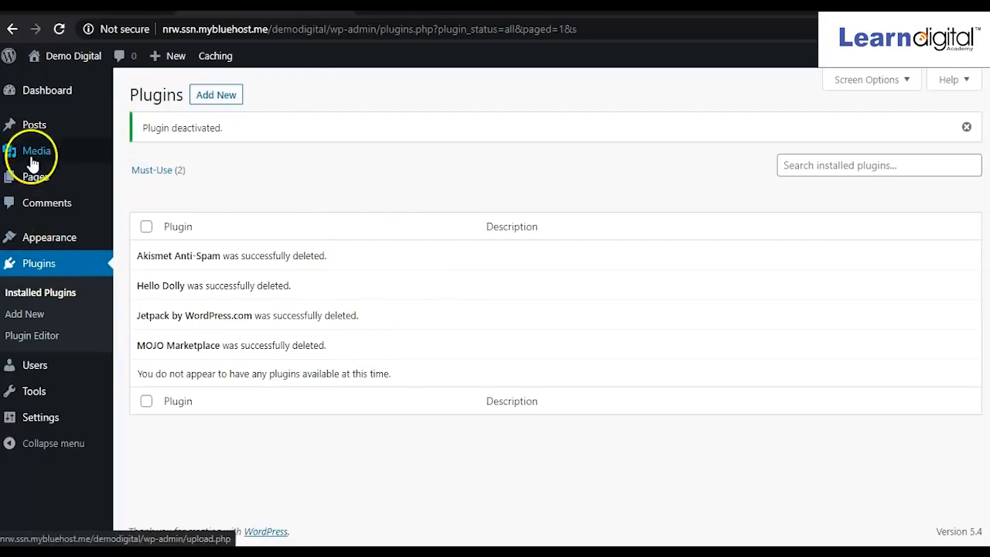
Select the Privacy Policy and Sample Page pages and bulk-move them to the Trash.
mouse_move(39, 130)
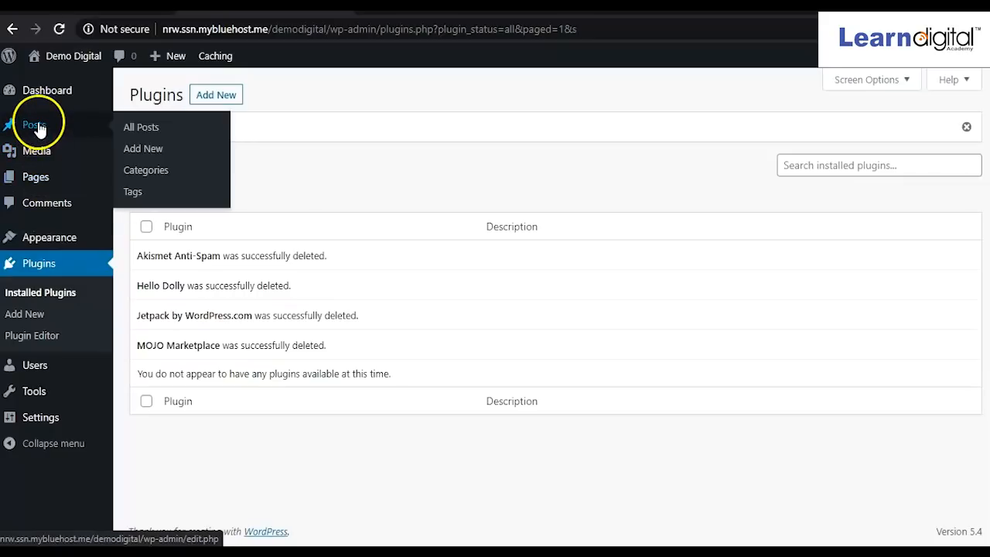
click(36, 185)
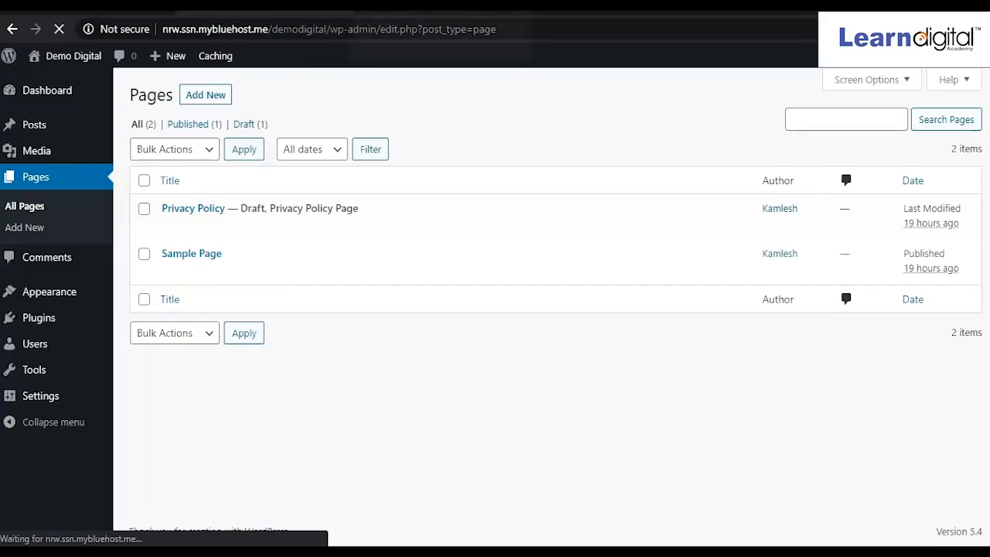
click(145, 209)
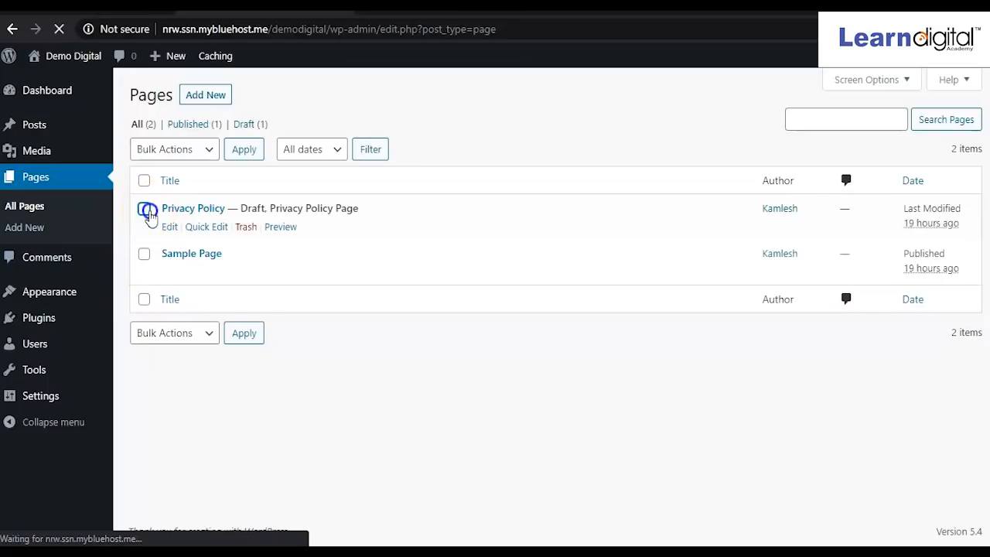
click(144, 255)
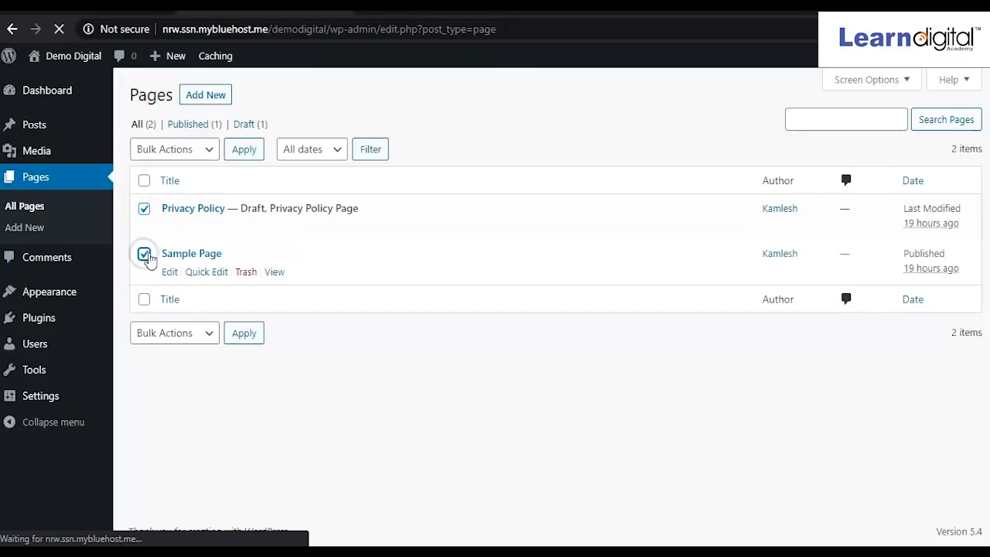
click(213, 150)
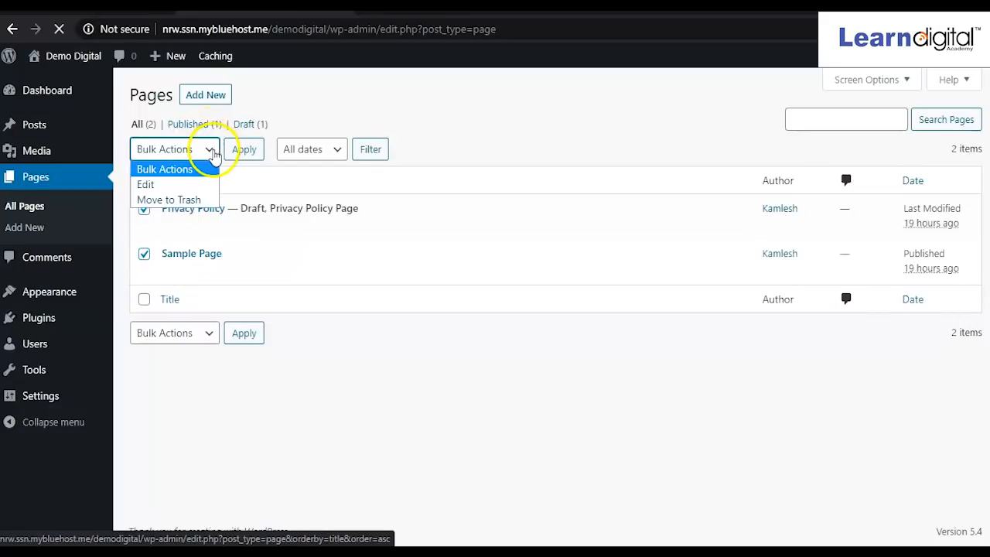
click(158, 199)
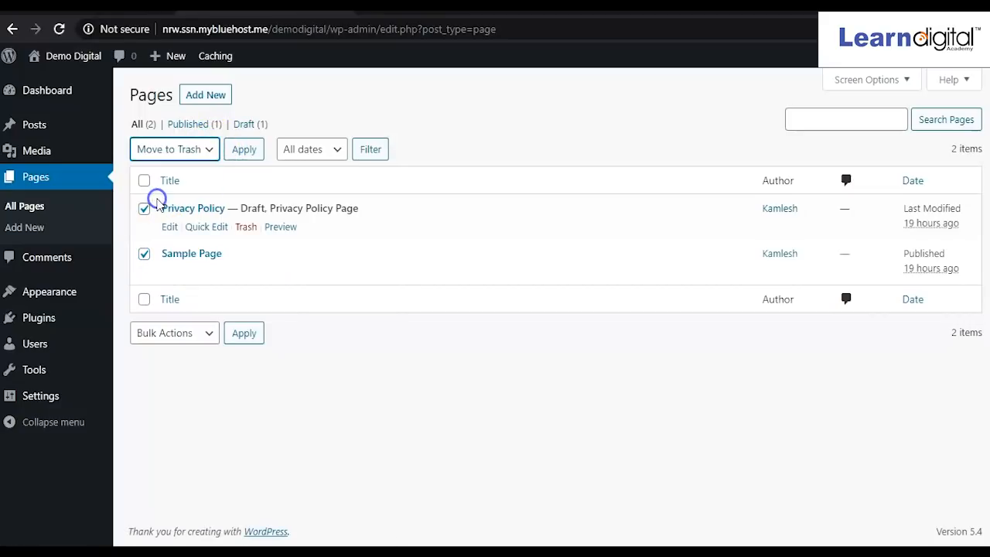
click(243, 149)
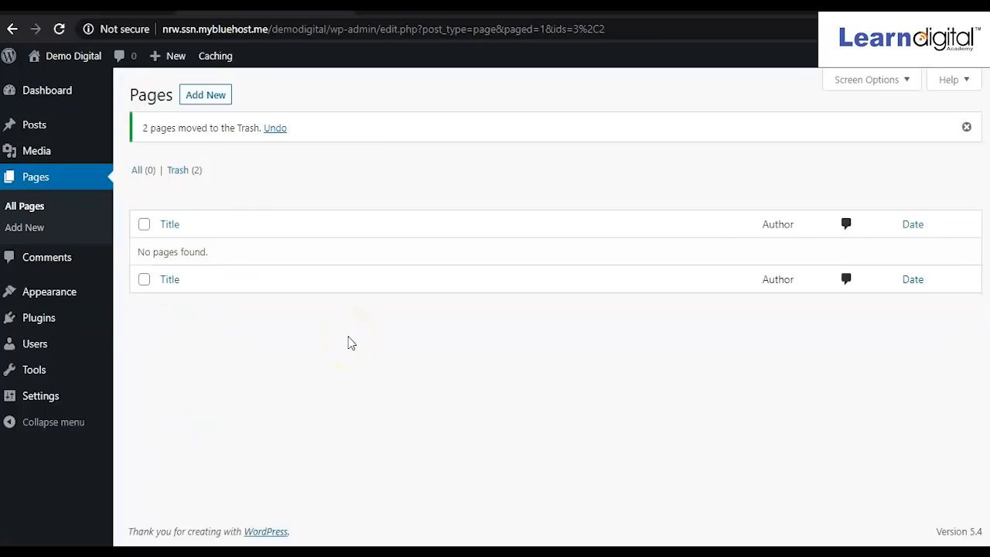
Reload the live site to confirm Sample Page is gone, ending on the admin Posts list.
mouse_move(111, 331)
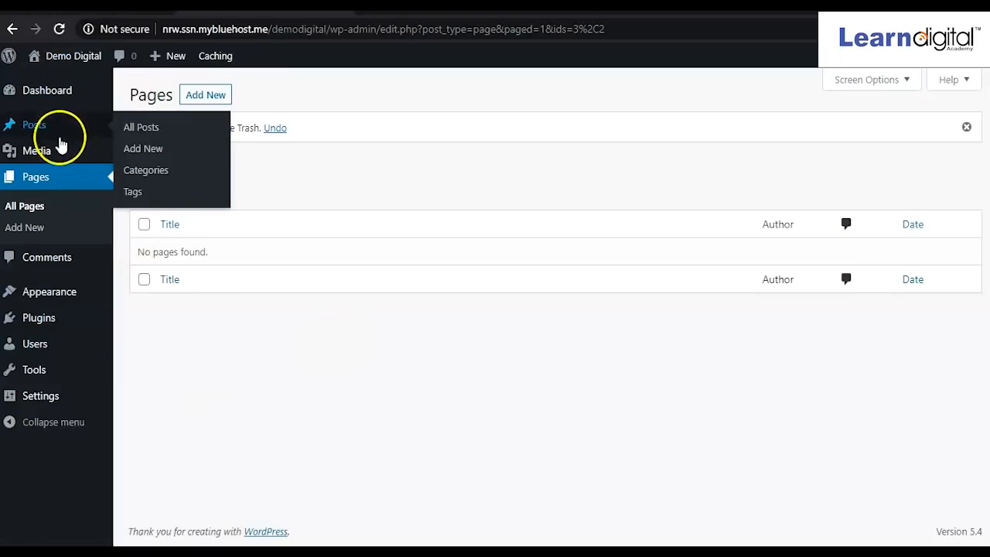
click(36, 132)
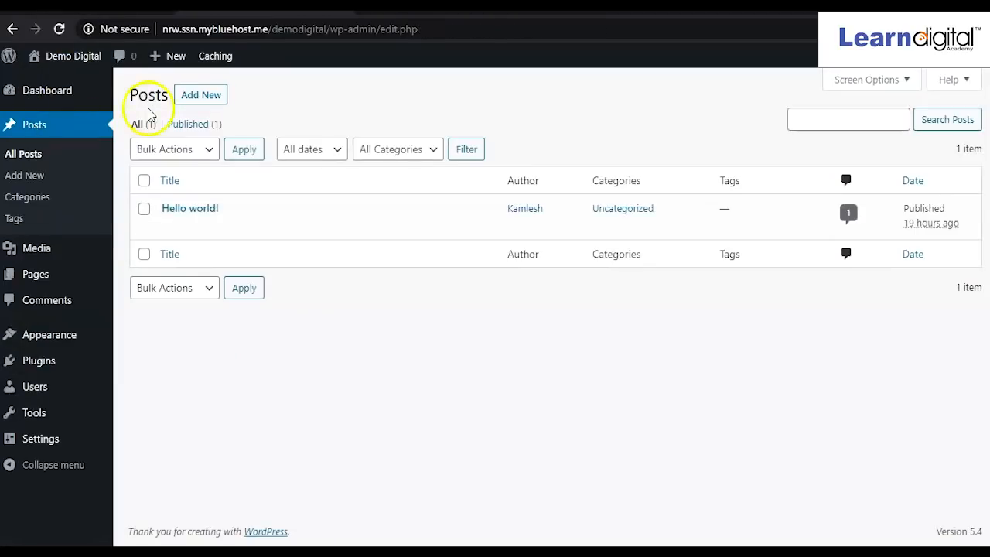
mouse_move(172, 217)
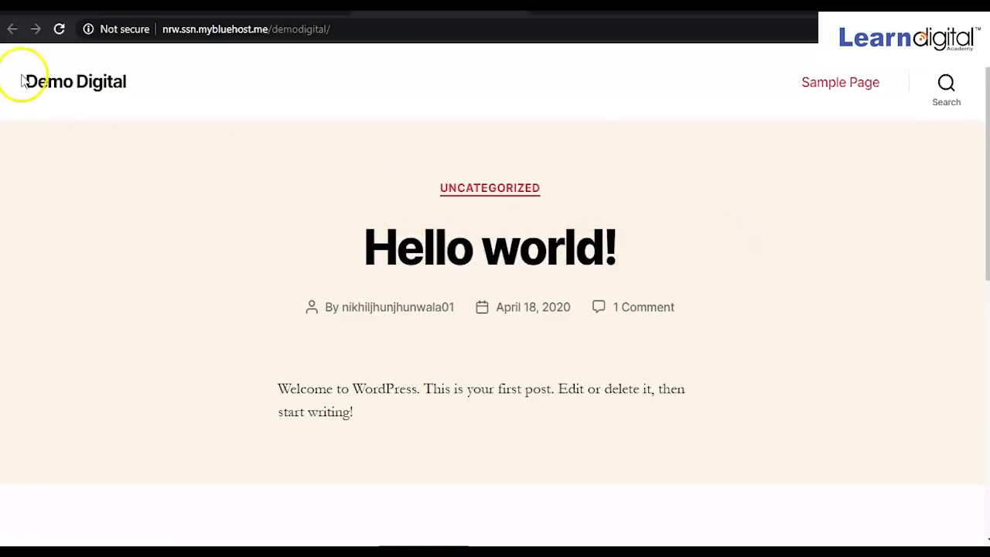
click(61, 31)
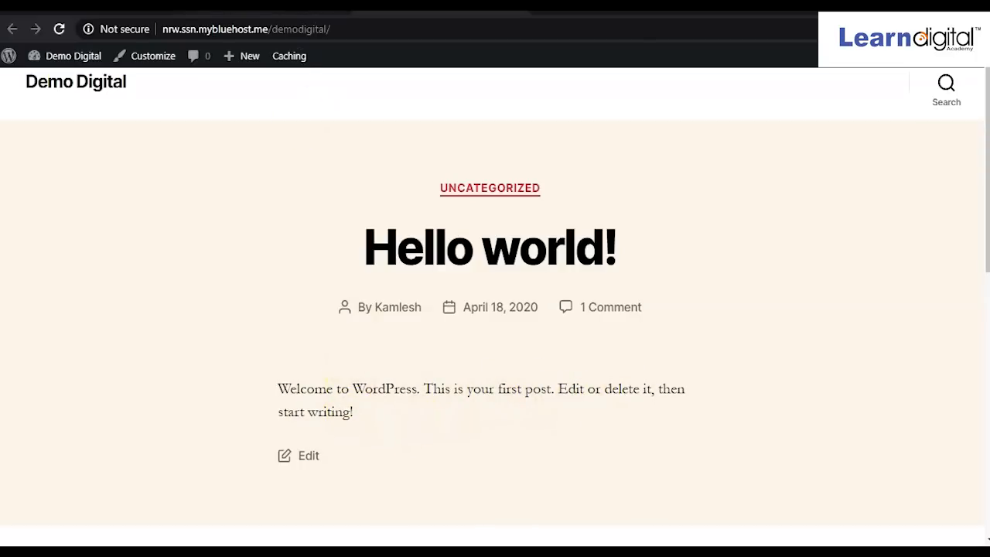
click(263, 6)
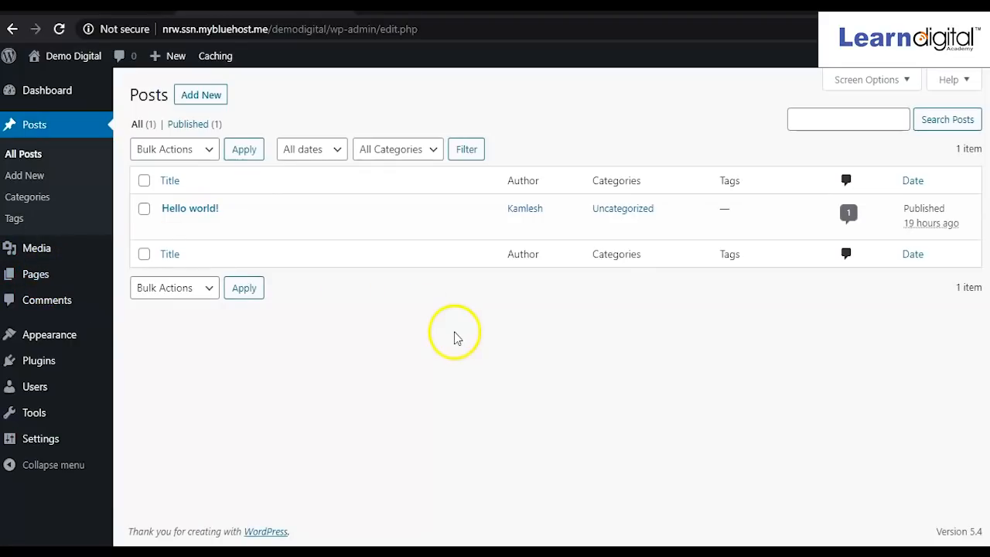
Create a new page from the Pages > Add New flyout.
mouse_move(149, 215)
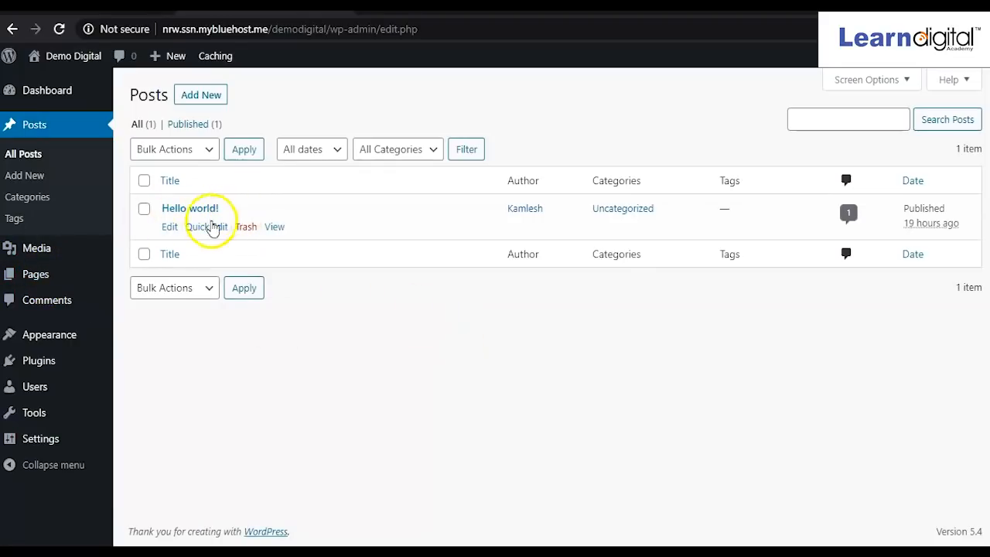
mouse_move(47, 286)
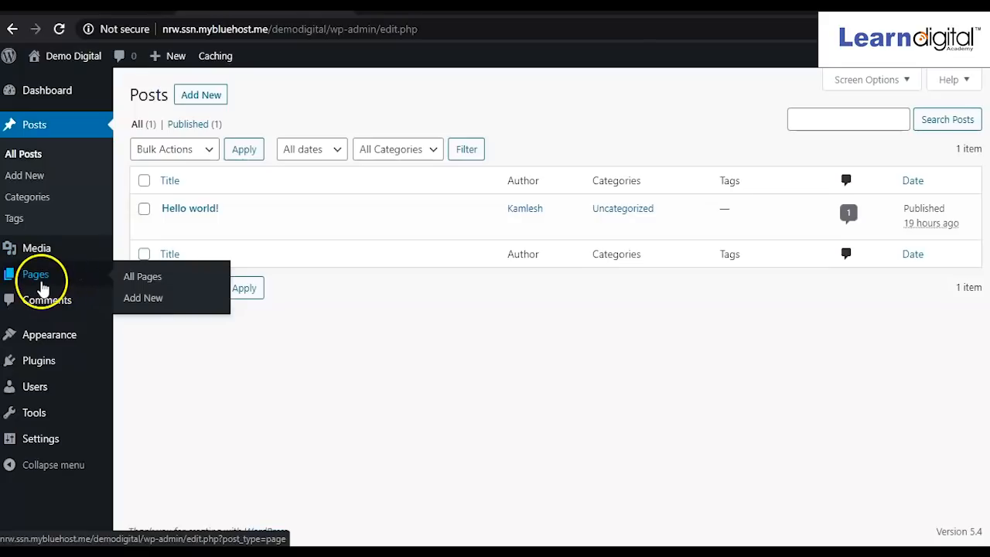
click(141, 298)
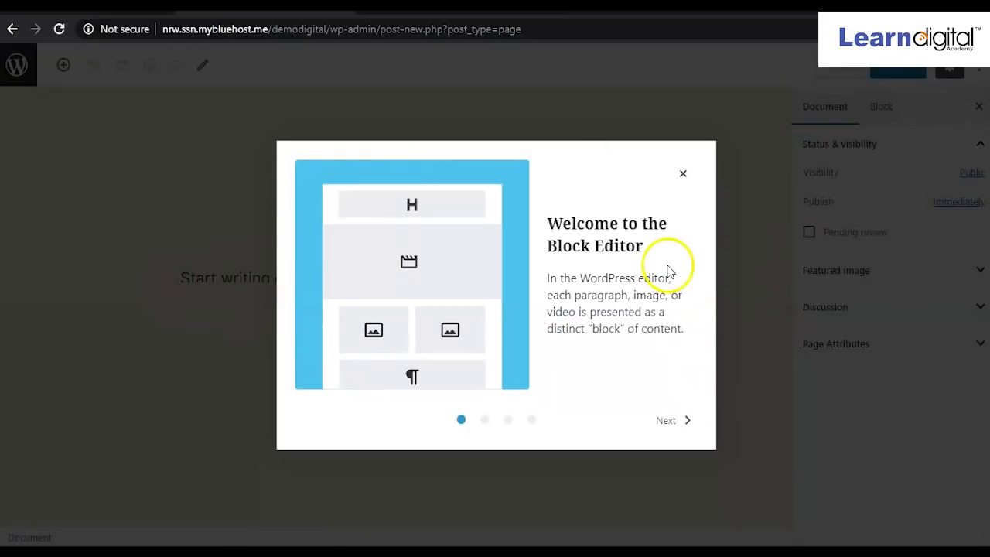
Step through the block editor's welcome tips and close the guide.
click(665, 422)
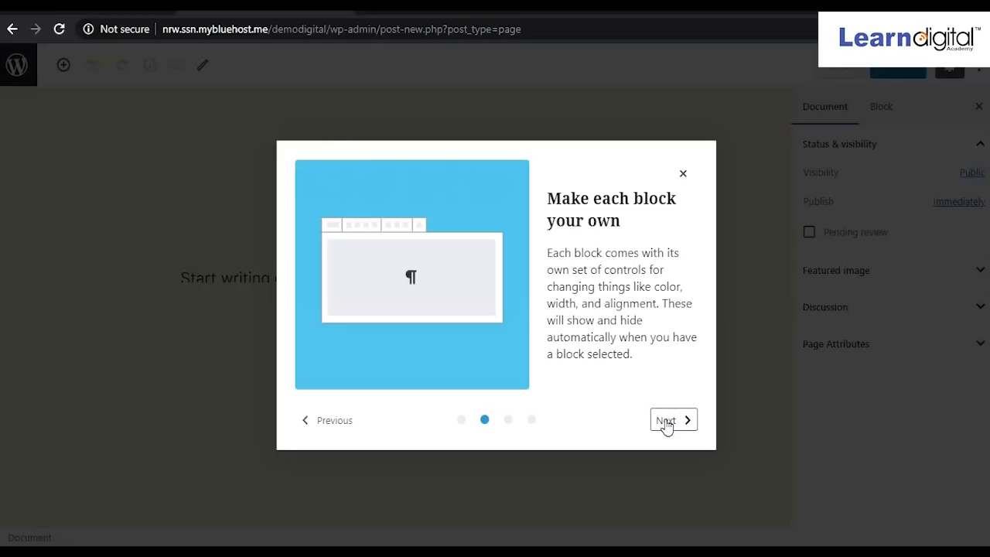
click(665, 422)
click(665, 421)
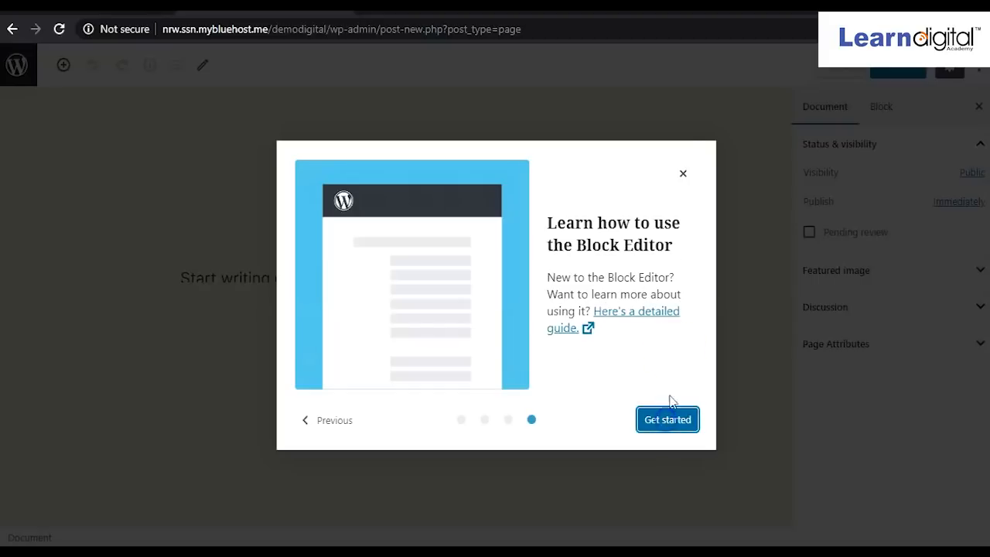
click(682, 172)
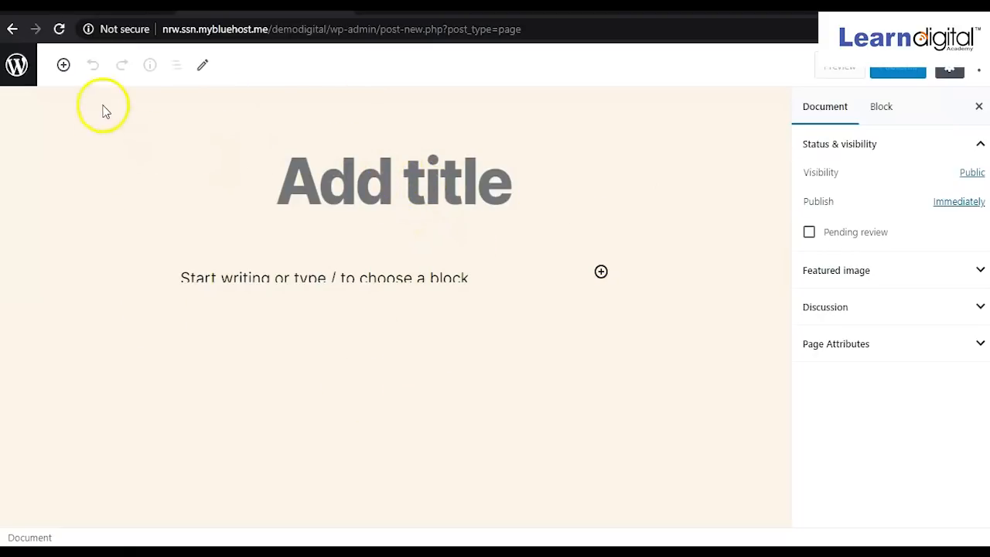
Place the cursor in the empty page title and first paragraph.
click(372, 198)
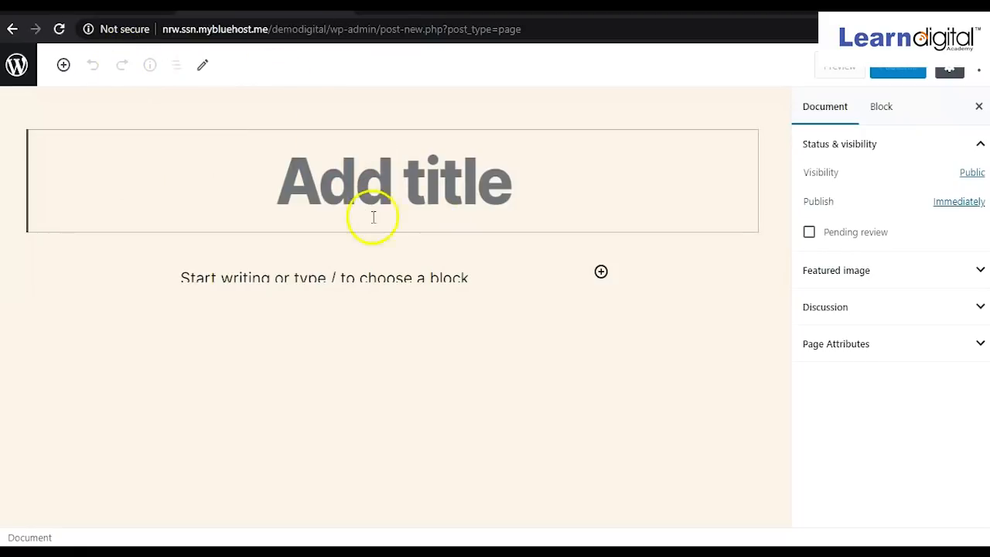
click(280, 306)
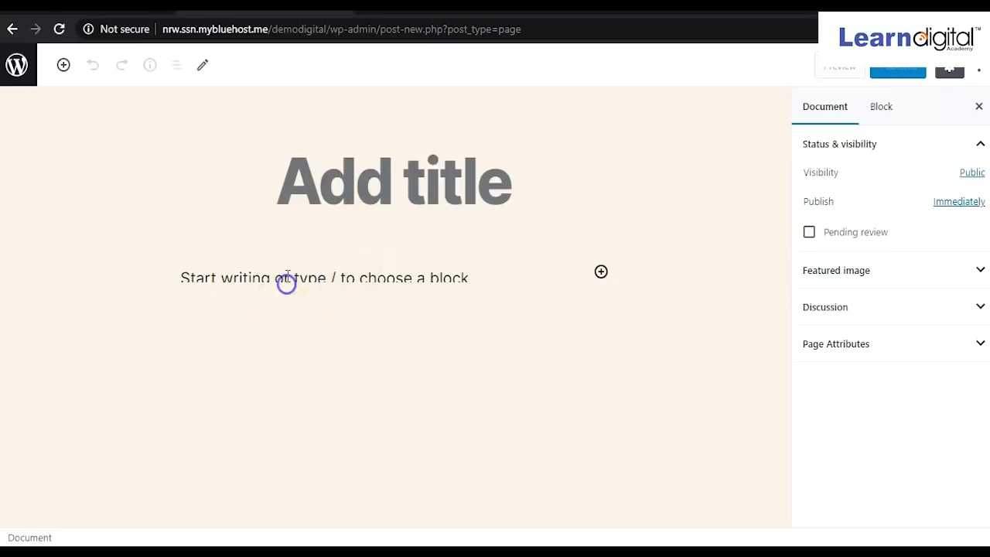
click(286, 276)
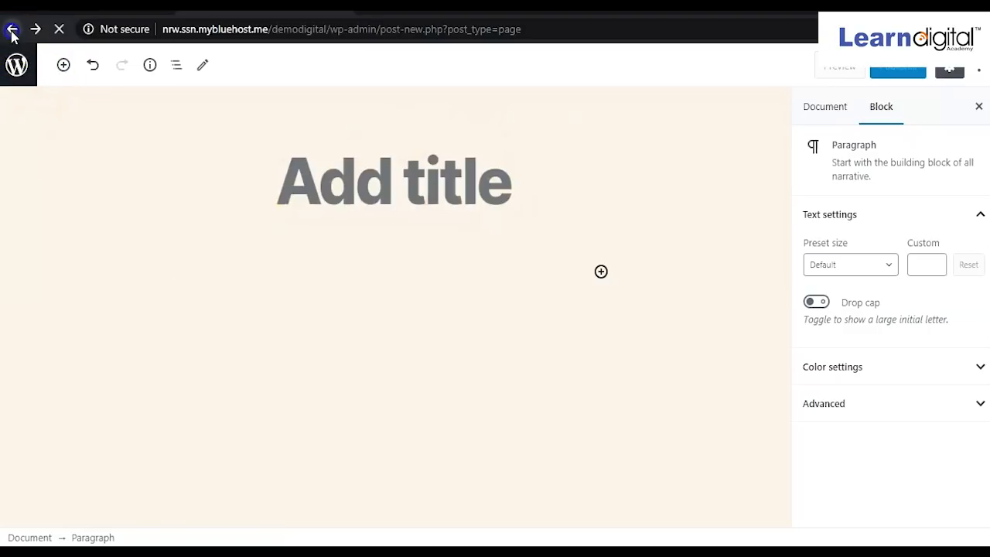
Leave the unsaved page and go to the Plugins > Add New screen.
click(553, 109)
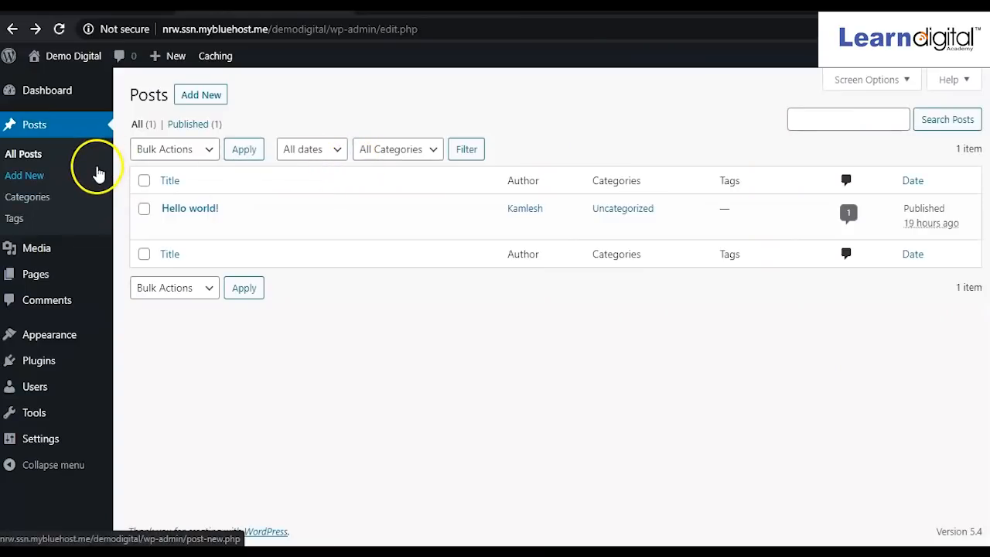
click(37, 368)
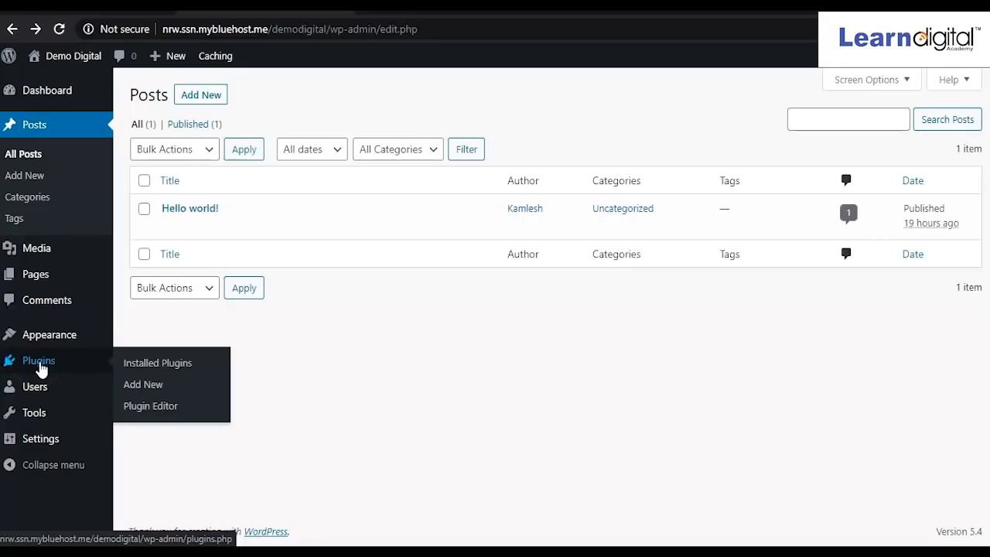
mouse_move(106, 387)
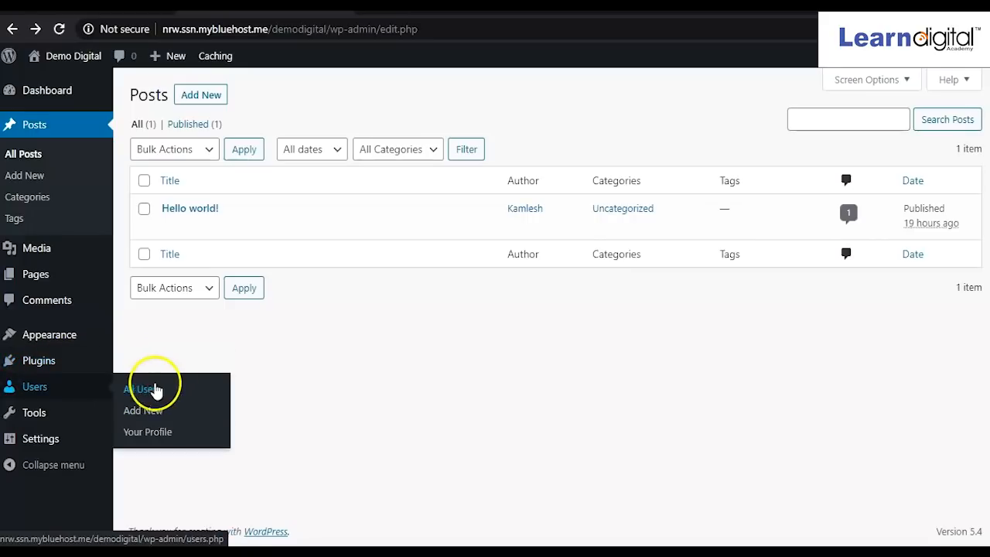
mouse_move(59, 369)
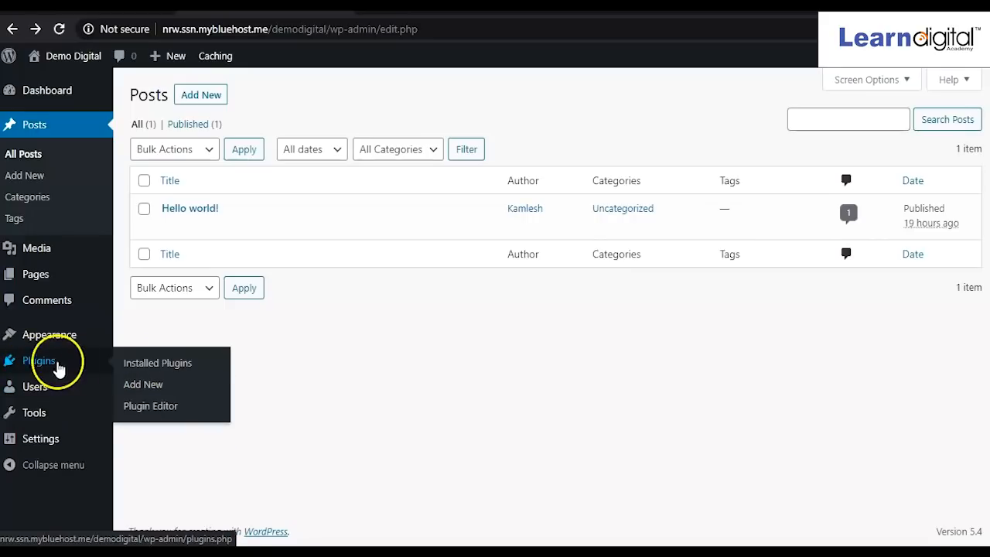
click(152, 395)
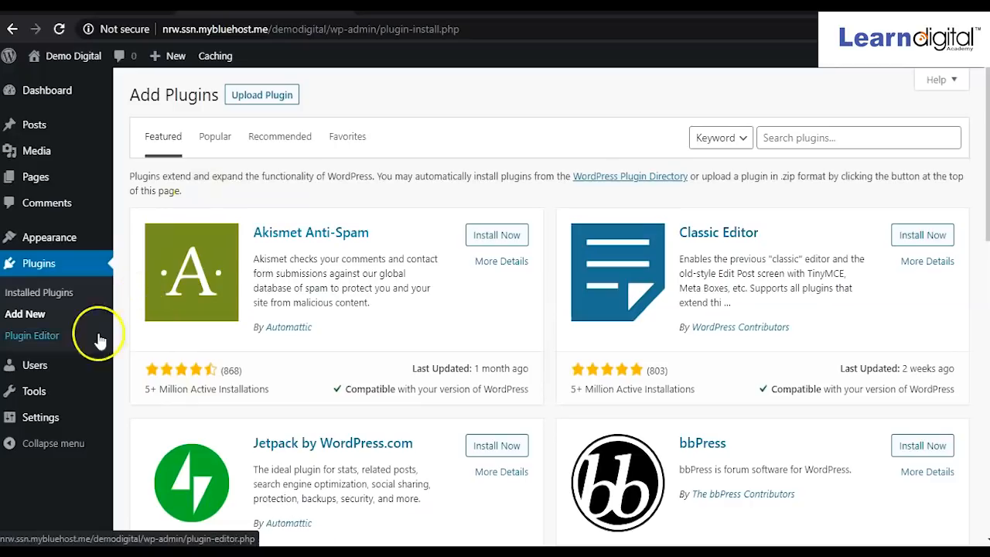
Scroll down through the featured plugins and back up to the top.
scroll(395, 333, down, 3)
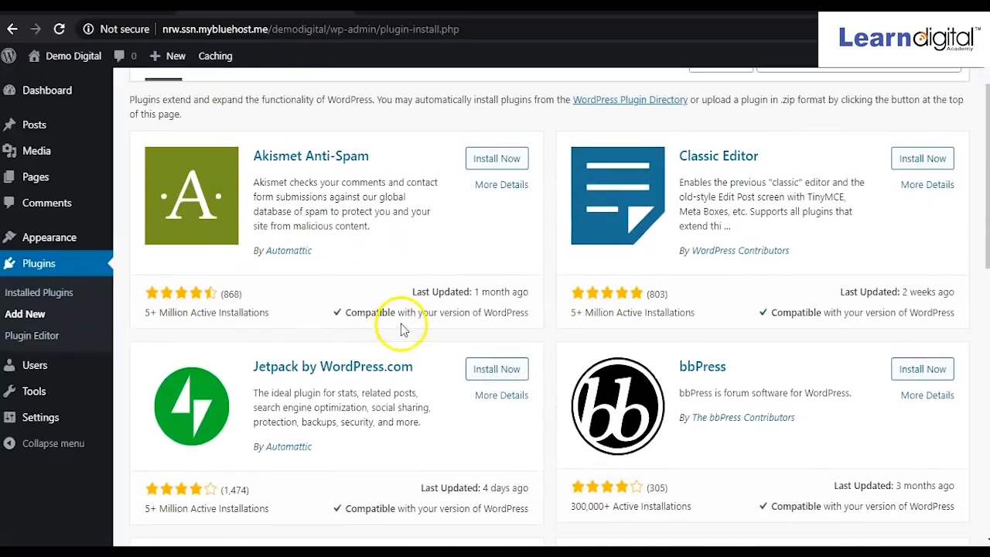
scroll(400, 329, down, 7)
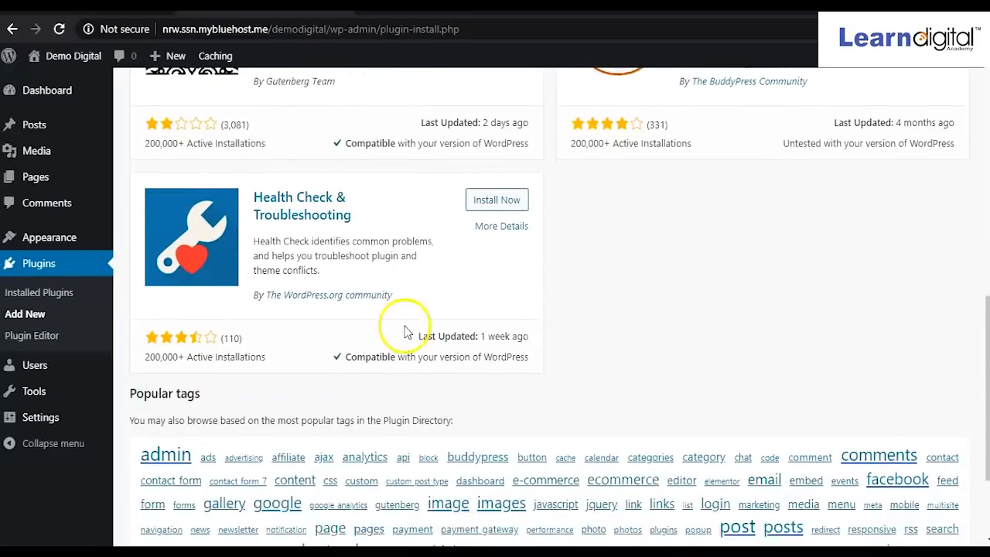
scroll(423, 356, up, 8)
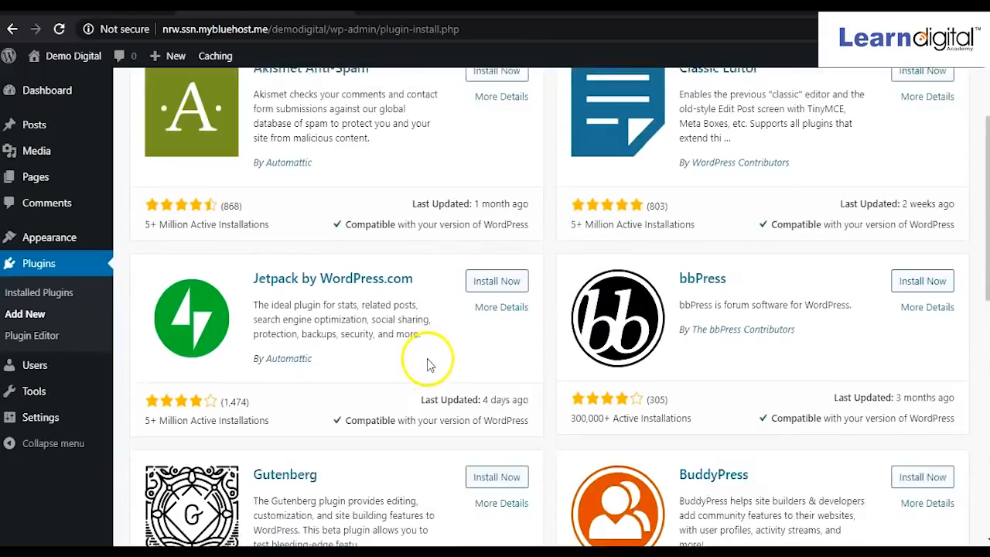
scroll(433, 372, up, 2)
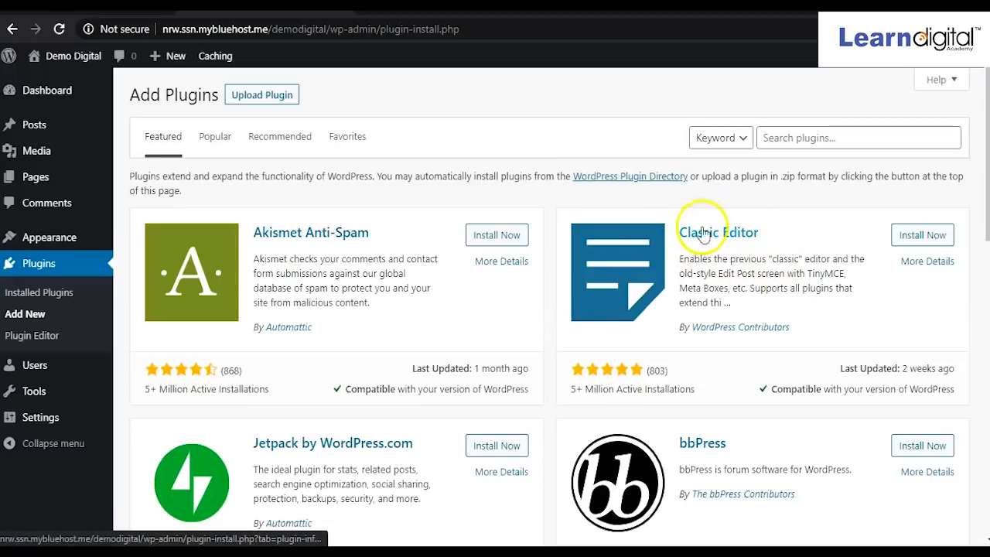
Install and activate the Classic Editor plugin.
click(909, 240)
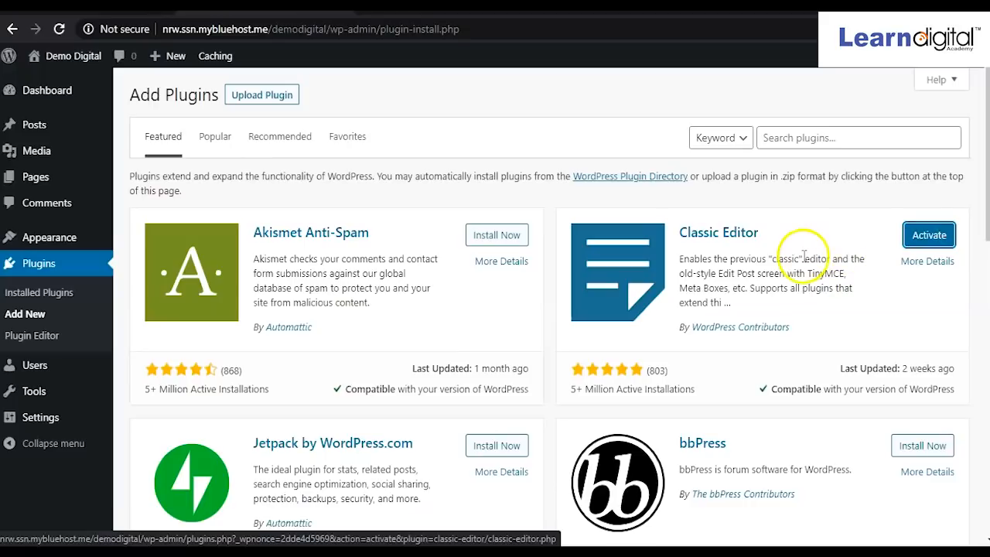
click(919, 242)
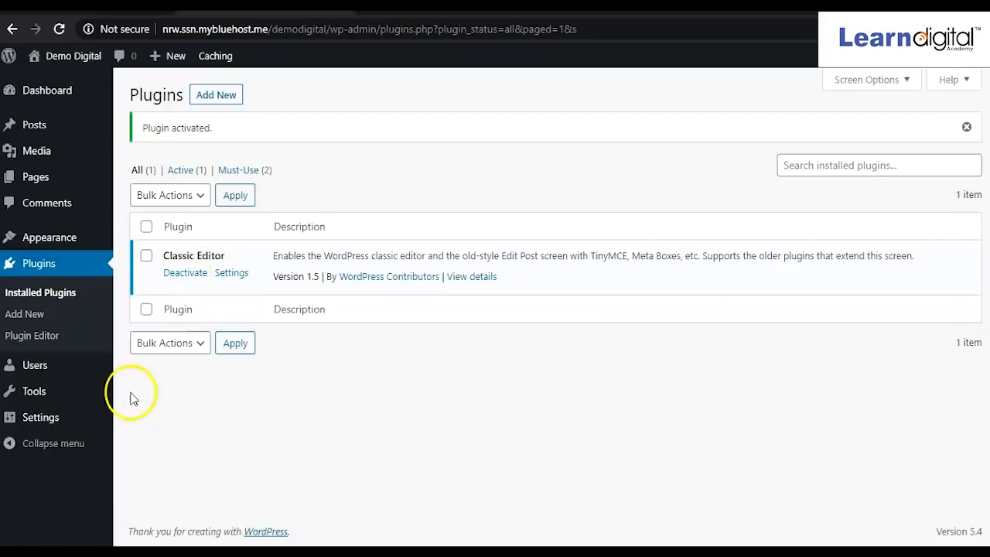
Start a blank page in the classic editor via Pages > Add New.
mouse_move(42, 185)
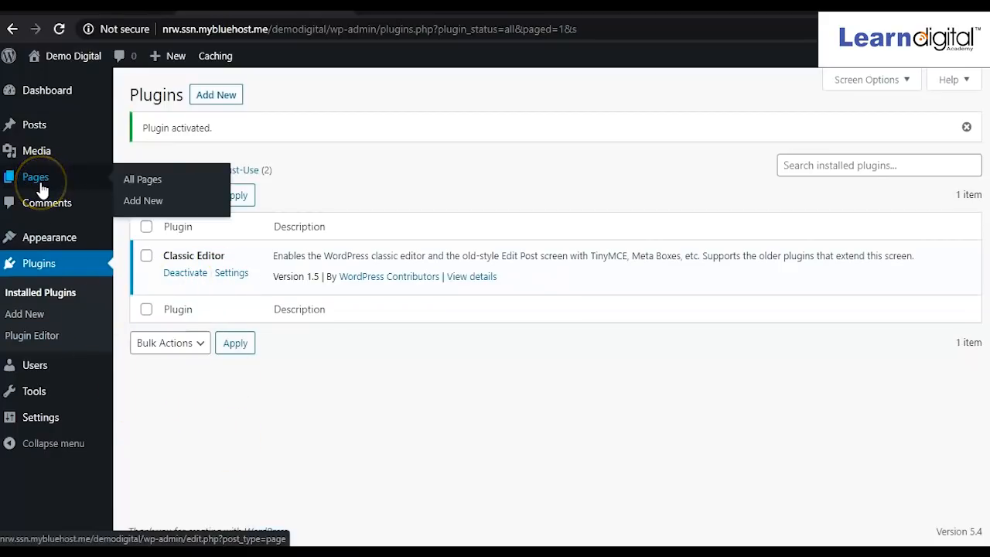
click(143, 201)
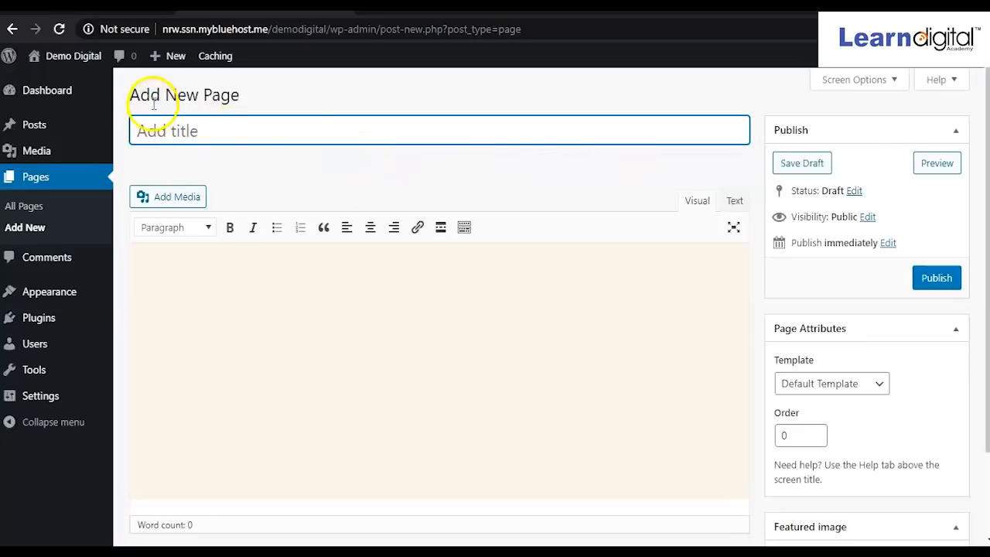
Publish and update an empty page titled 'Home', then start another new page.
click(221, 132)
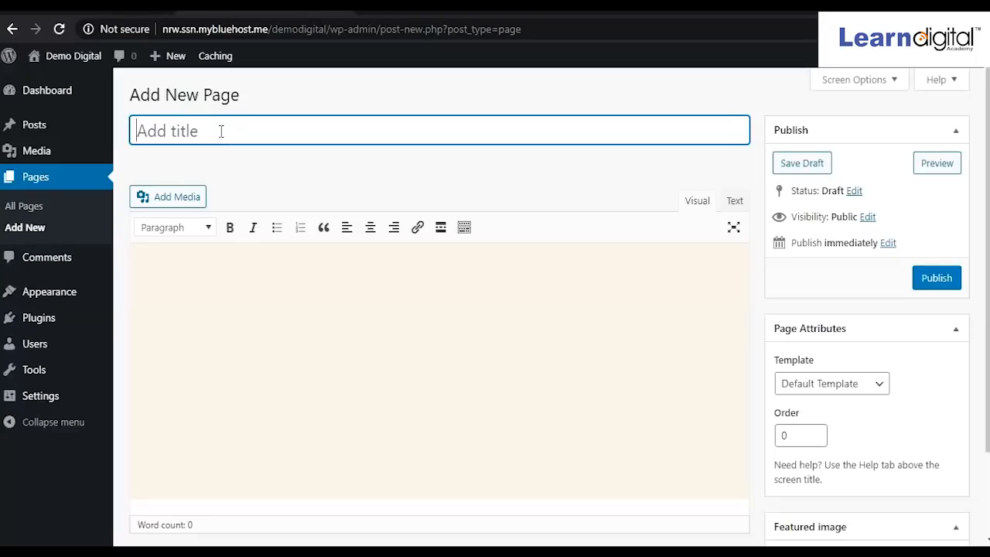
text(Home)
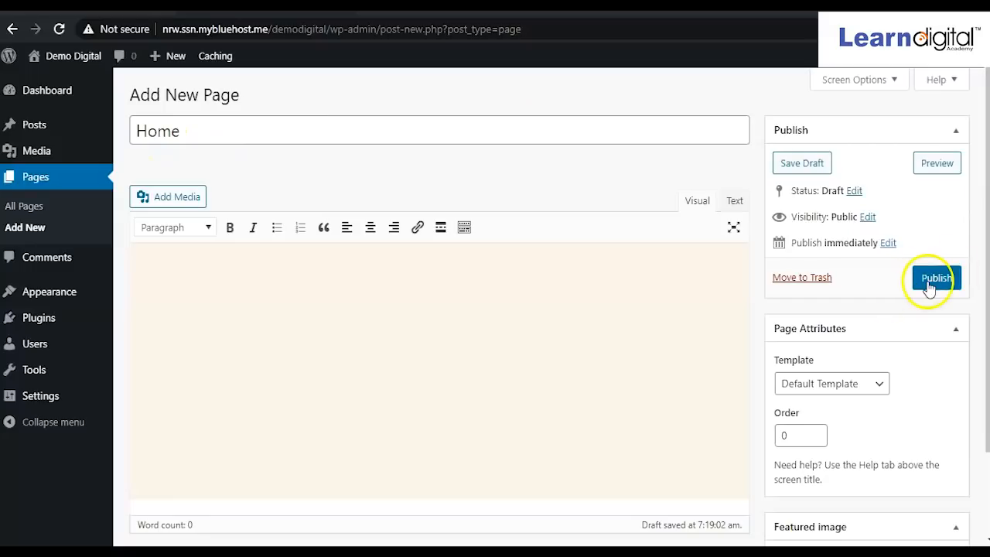
click(930, 286)
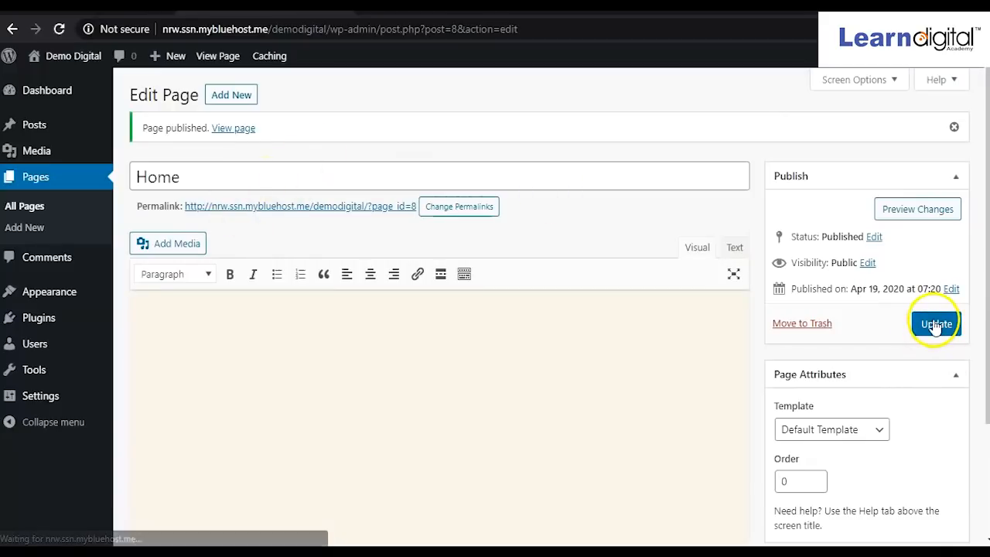
click(935, 325)
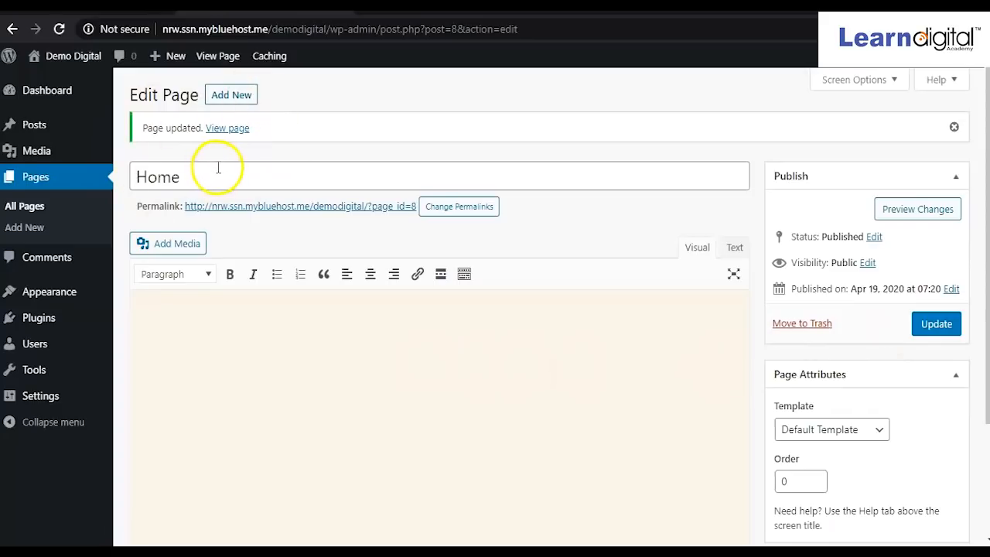
click(234, 100)
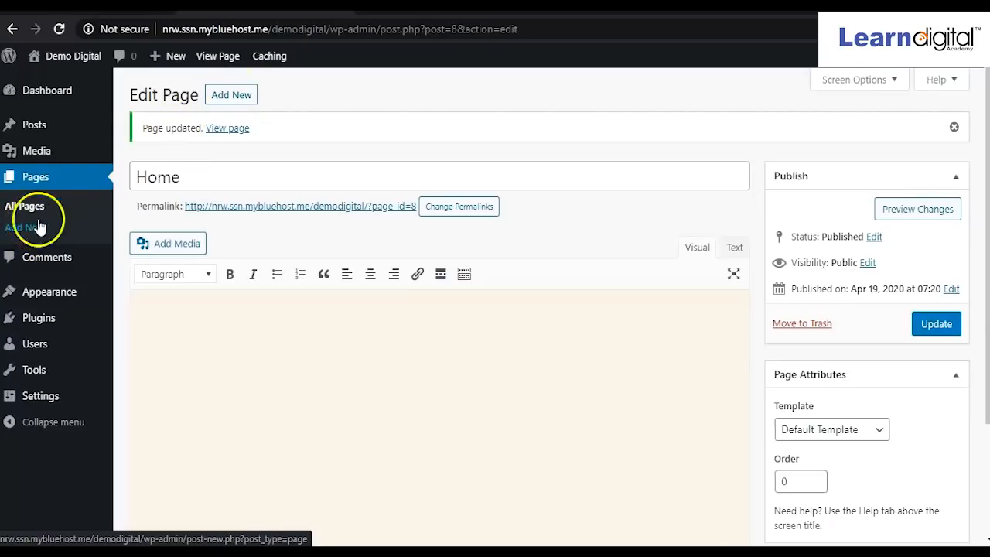
click(238, 97)
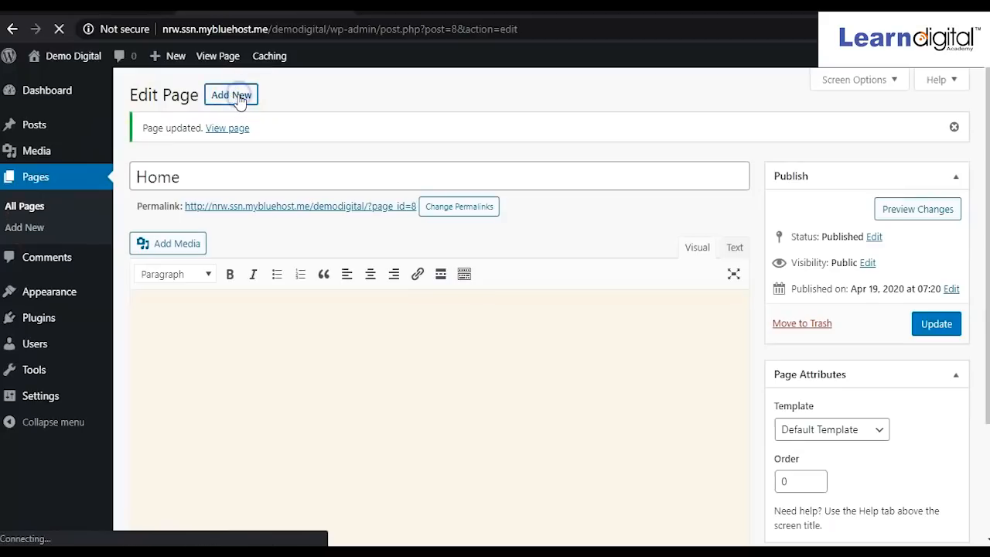
Title the page 'About Us', publish and update it, then begin another new page.
click(232, 117)
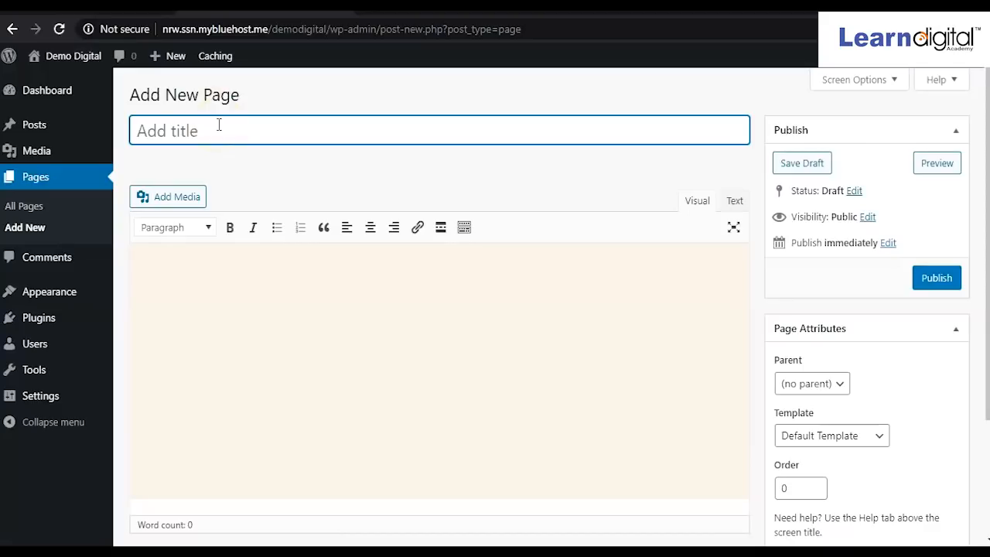
text(About Us)
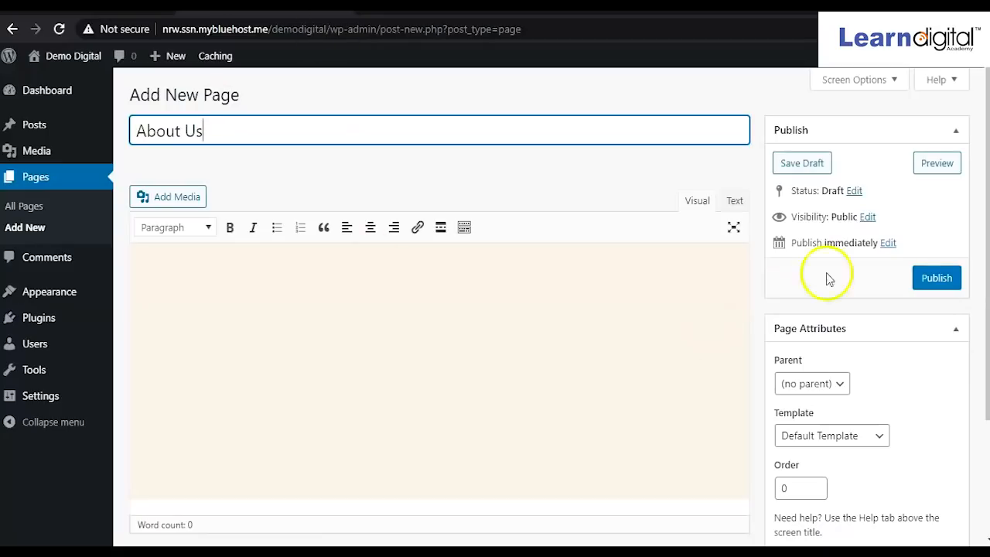
click(932, 283)
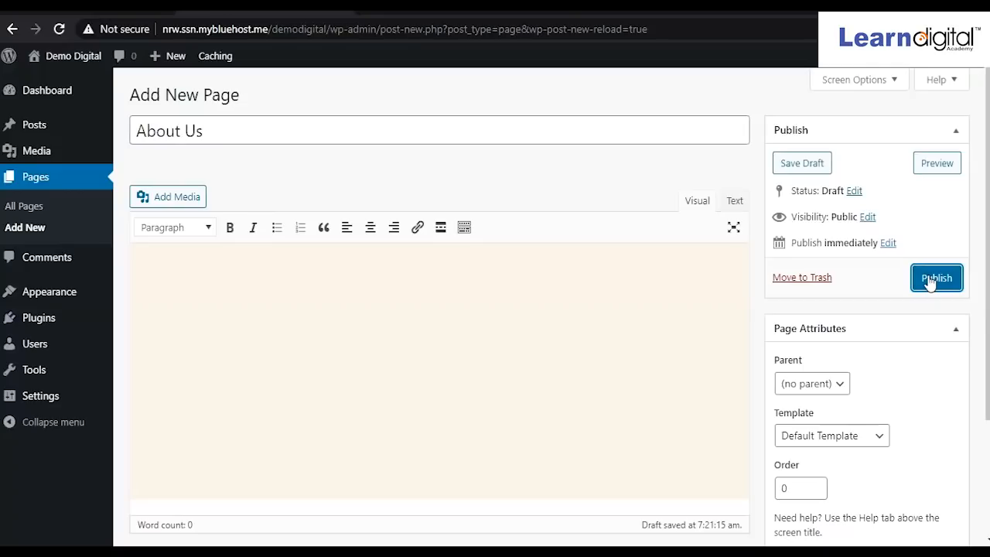
click(930, 283)
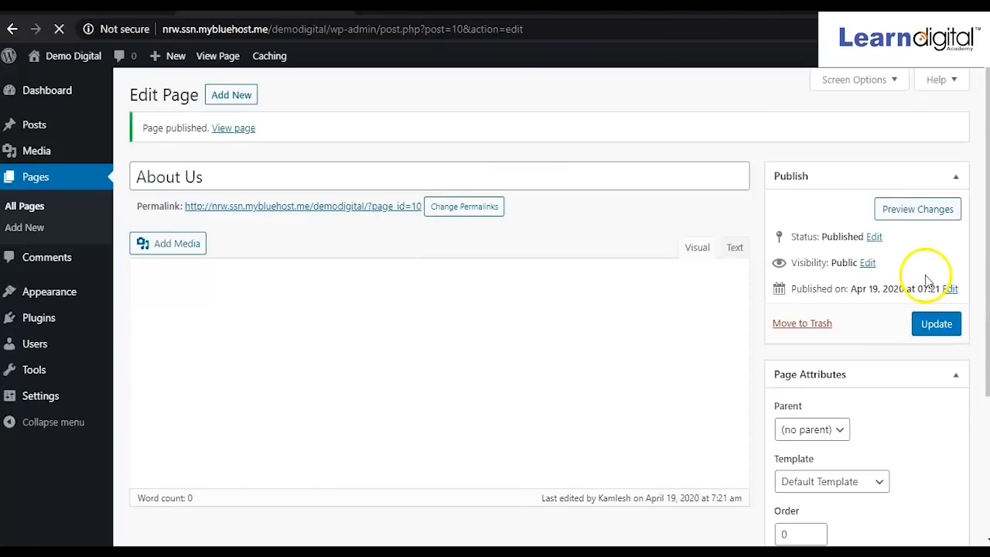
click(935, 326)
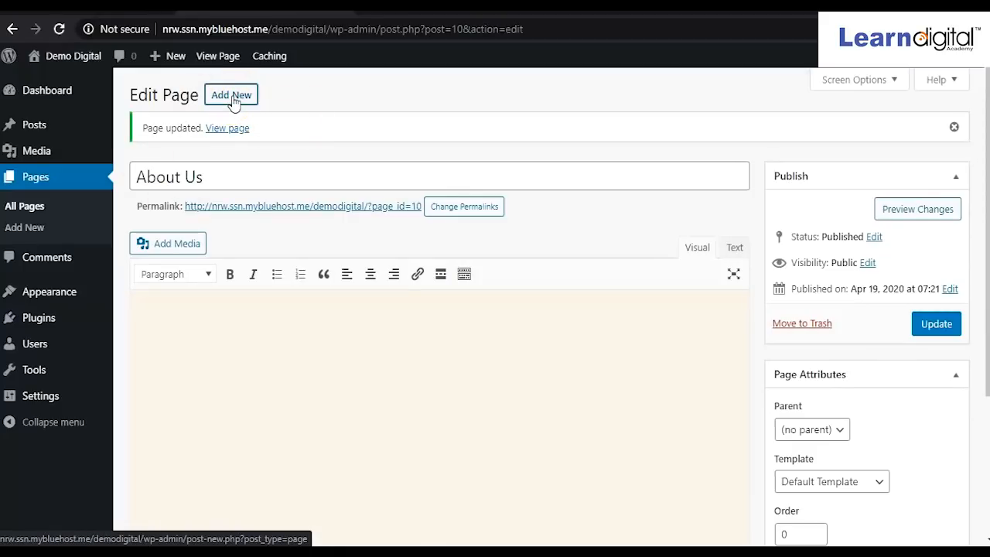
click(232, 97)
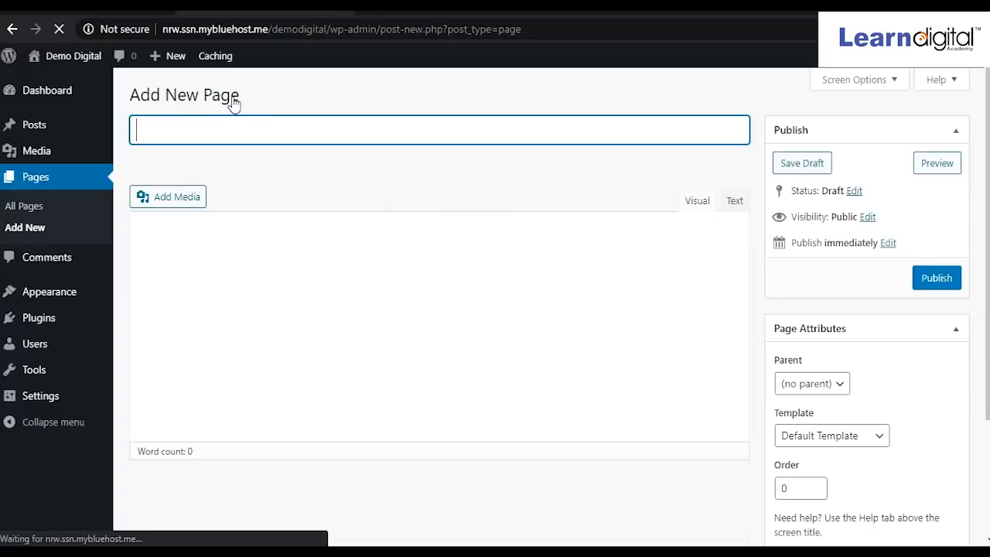
Publish and update an empty page titled 'Blog', then start another new page.
click(233, 114)
text(Blog)
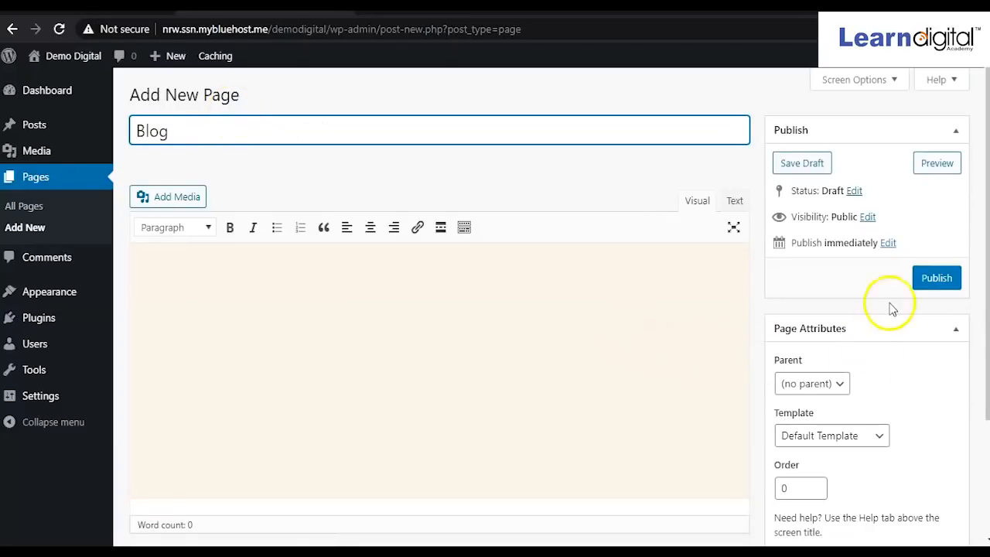
click(934, 281)
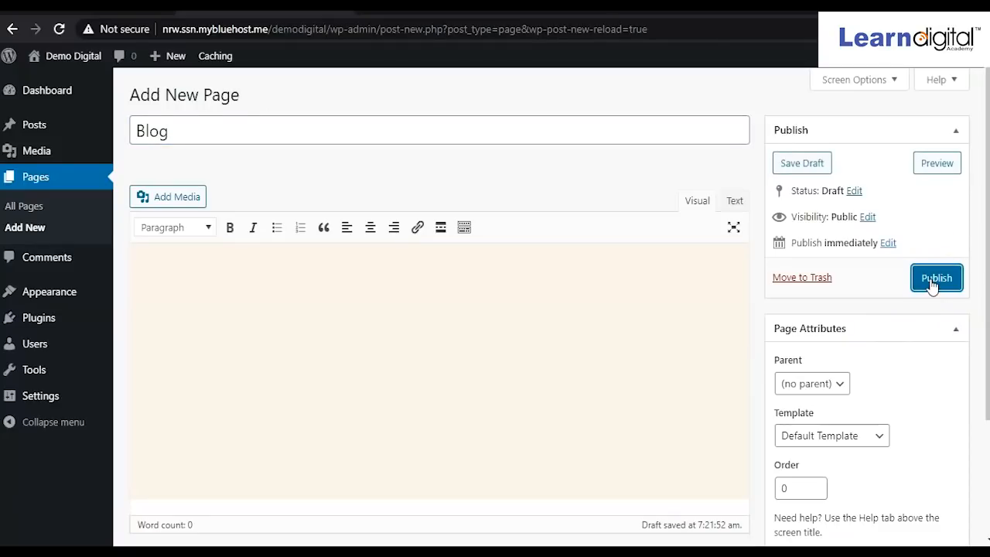
click(933, 283)
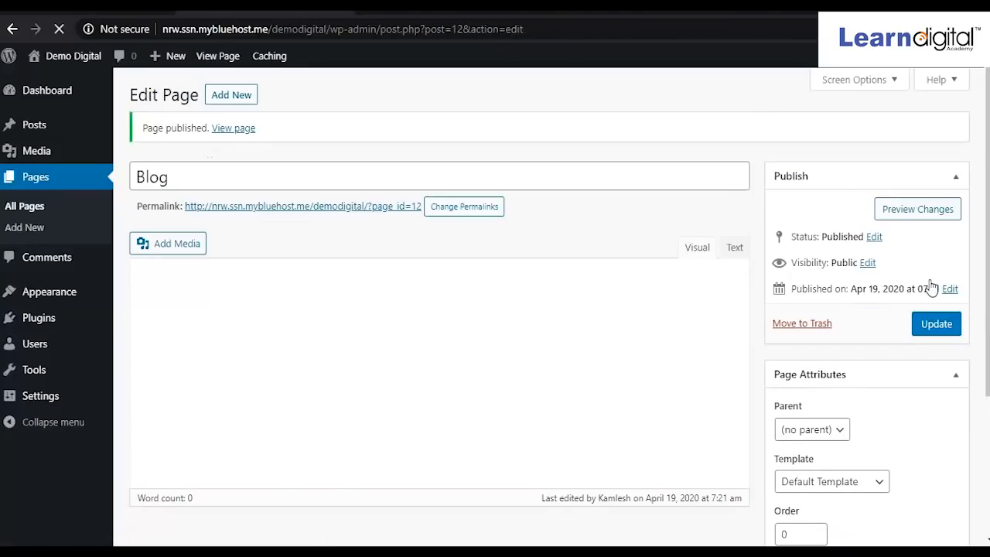
click(935, 324)
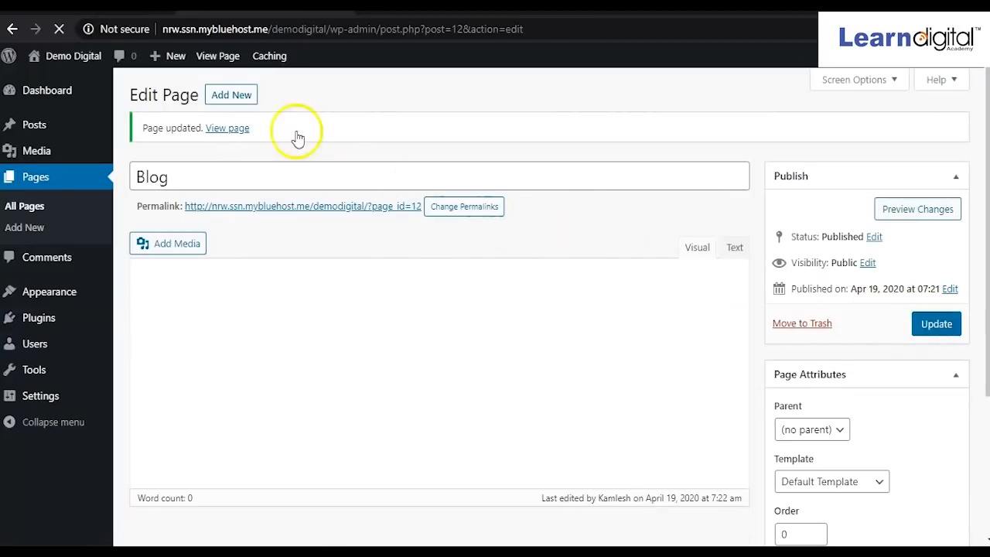
click(217, 101)
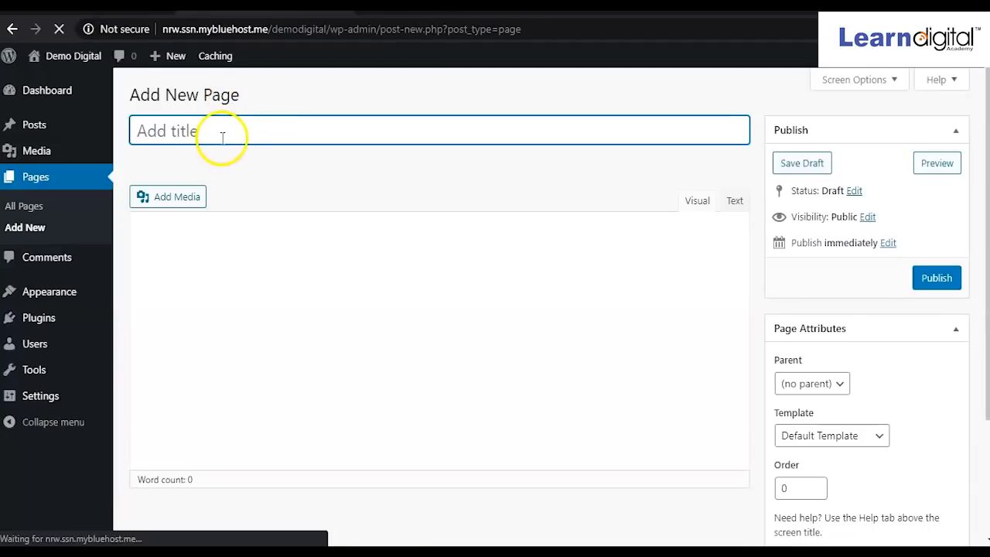
Publish and update an empty page titled 'Contact Us'.
text(Contact Us)
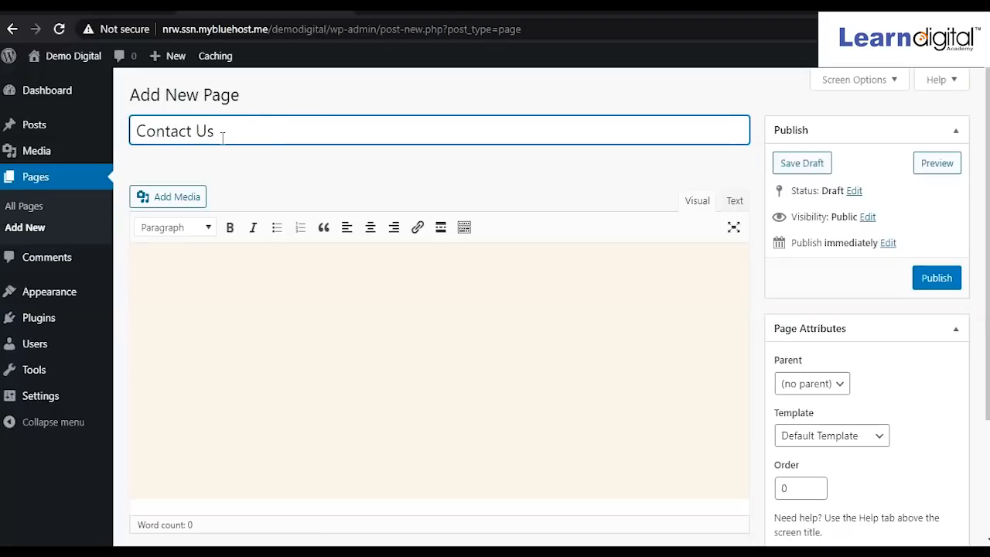
click(930, 278)
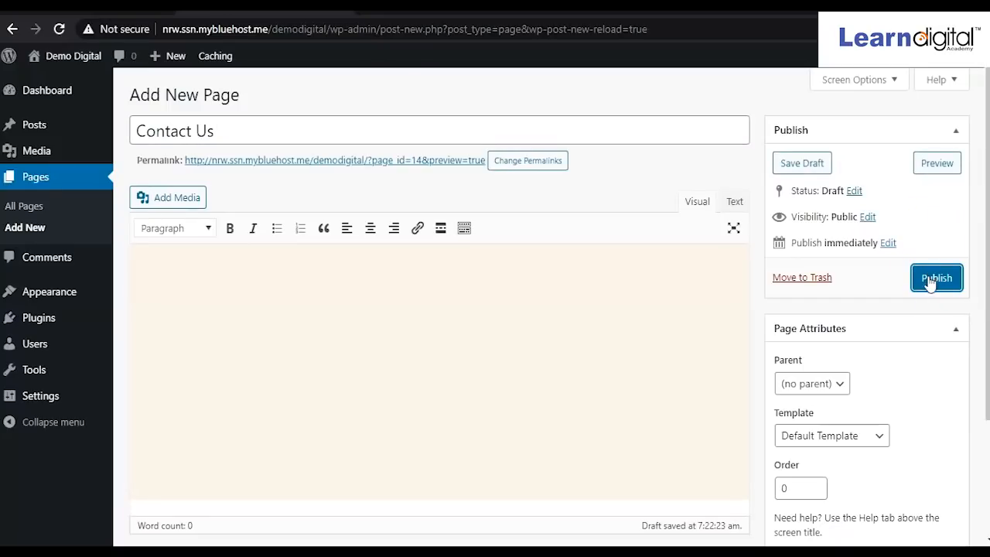
click(930, 283)
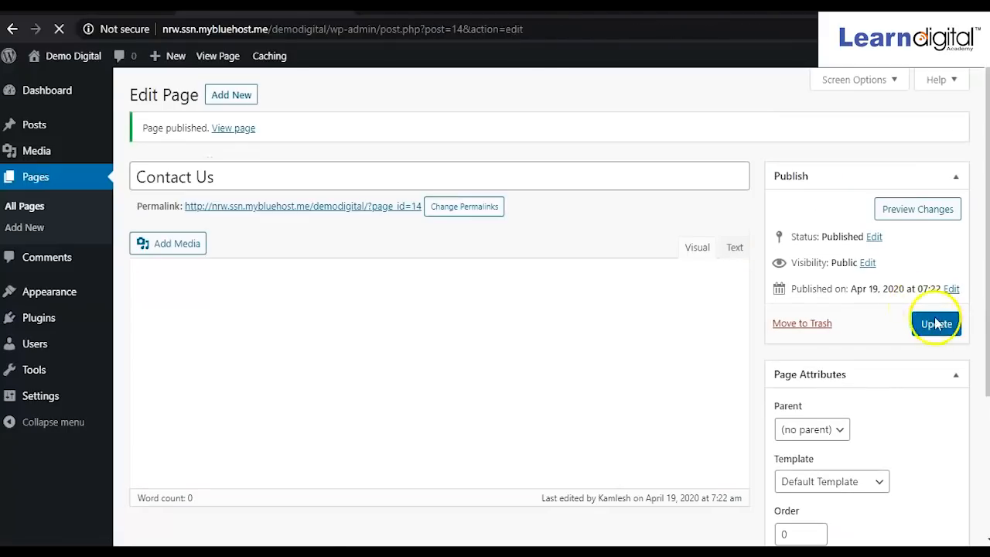
click(937, 325)
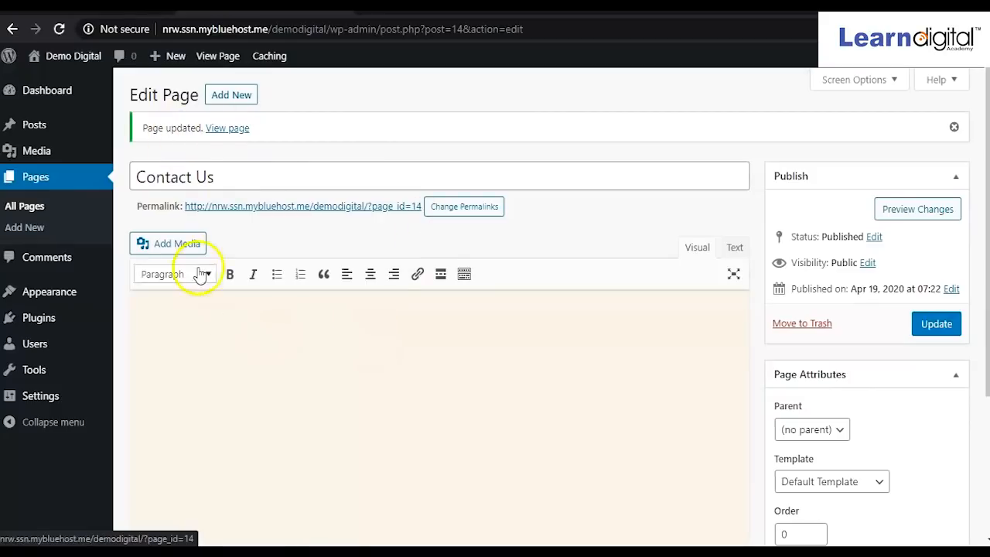
click(29, 211)
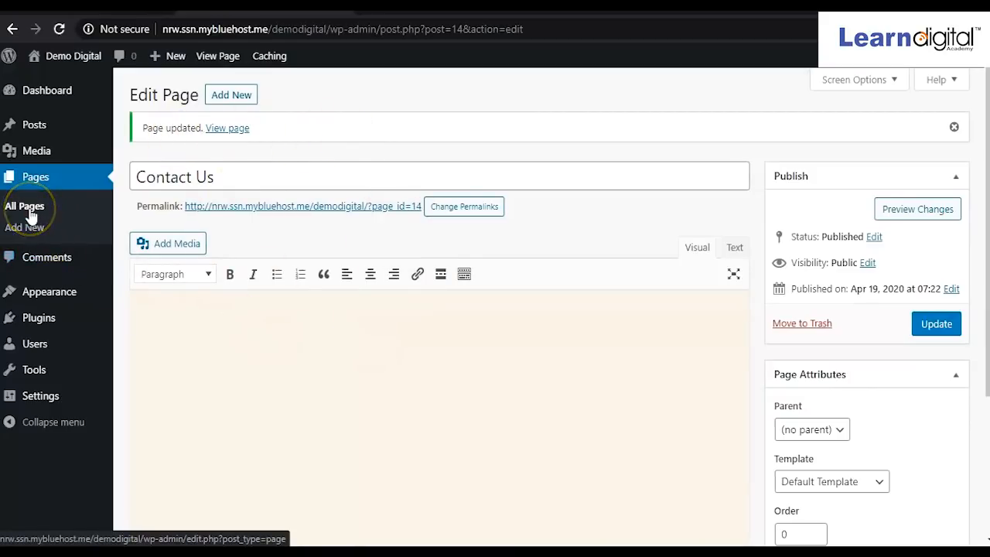
Check All Pages lists About Us, Blog, Contact Us and Home, then view the Demo Digital site.
click(27, 212)
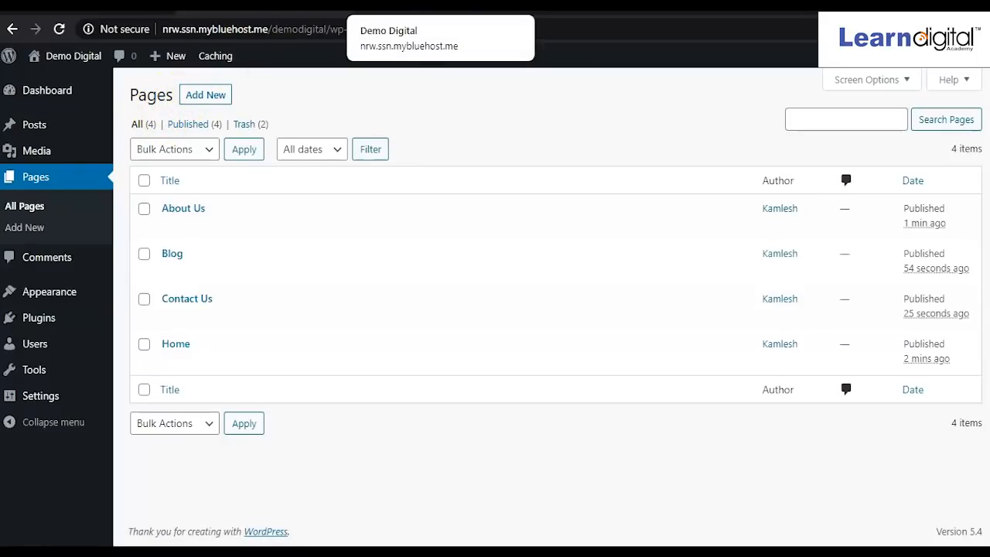
click(402, 6)
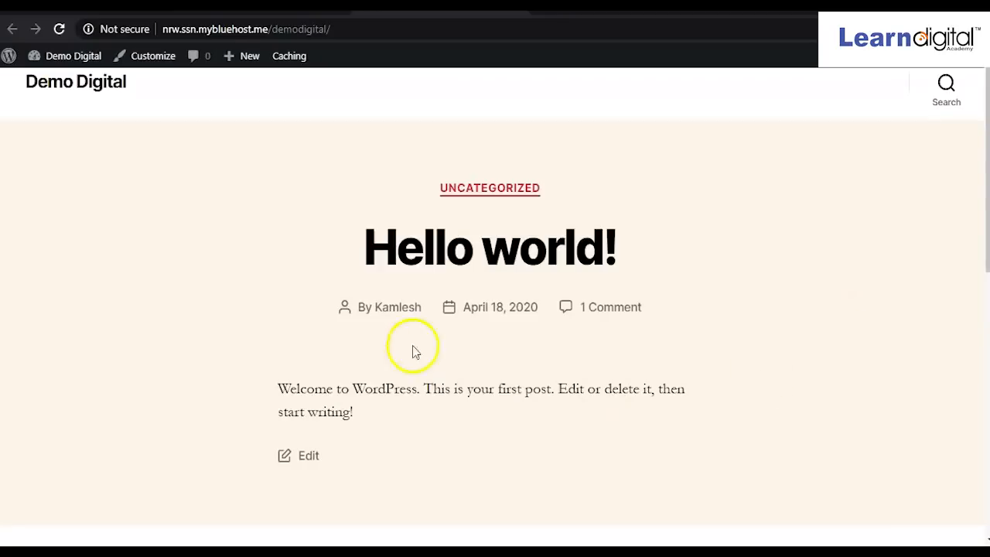
Reload the Demo Digital site and check its About Us, Blog, Contact Us and Home menu.
click(61, 31)
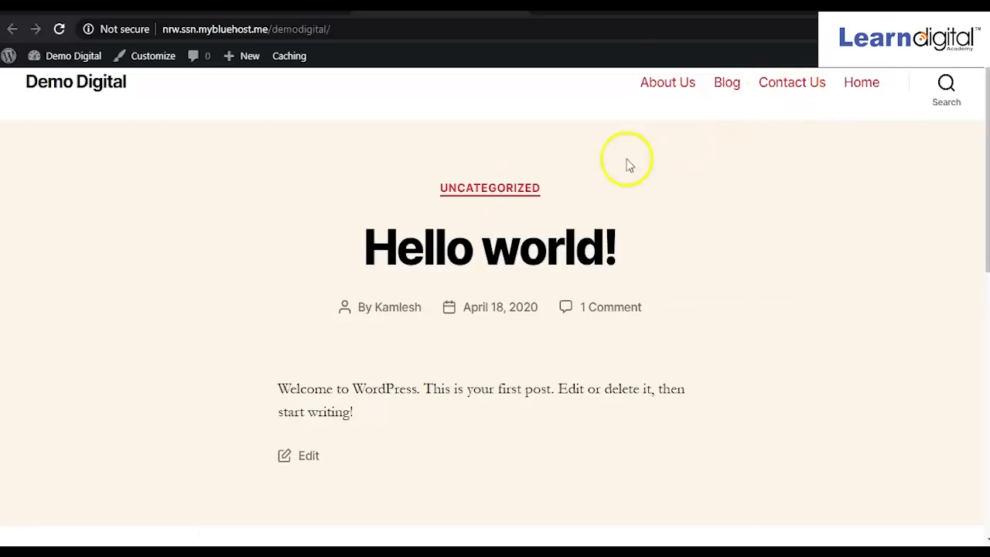
scroll(457, 206, down, 3)
scroll(455, 203, down, 2)
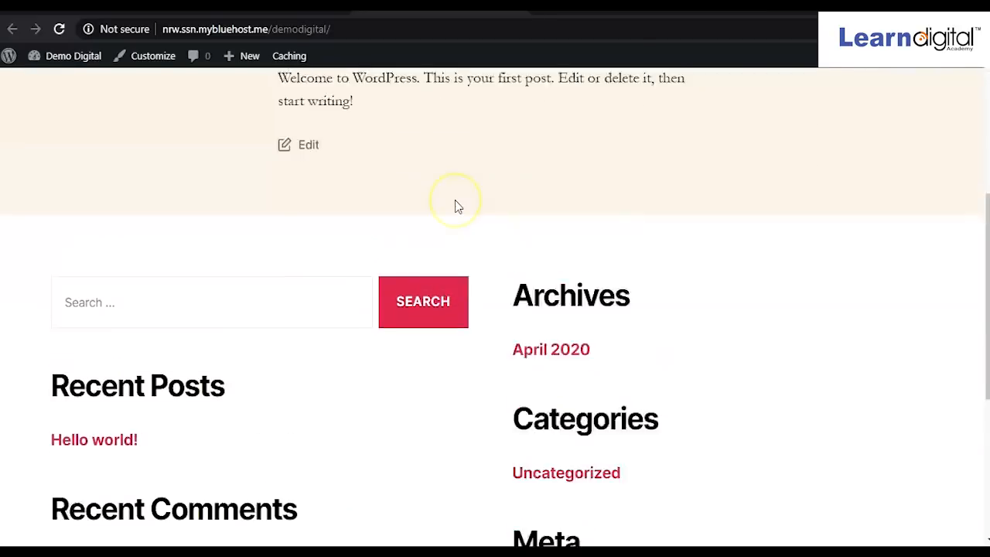
scroll(453, 204, up, 5)
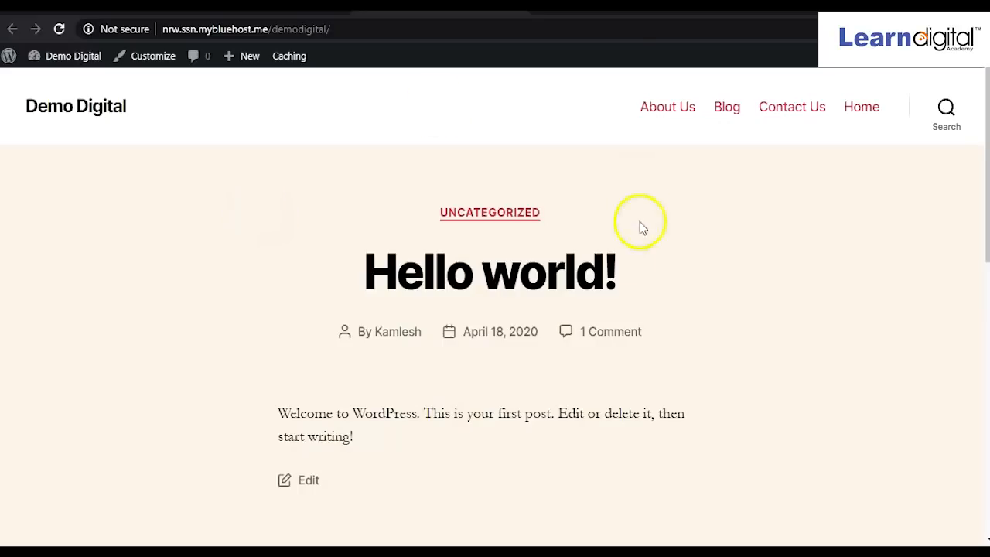
scroll(302, 288, down, 2)
scroll(298, 283, up, 3)
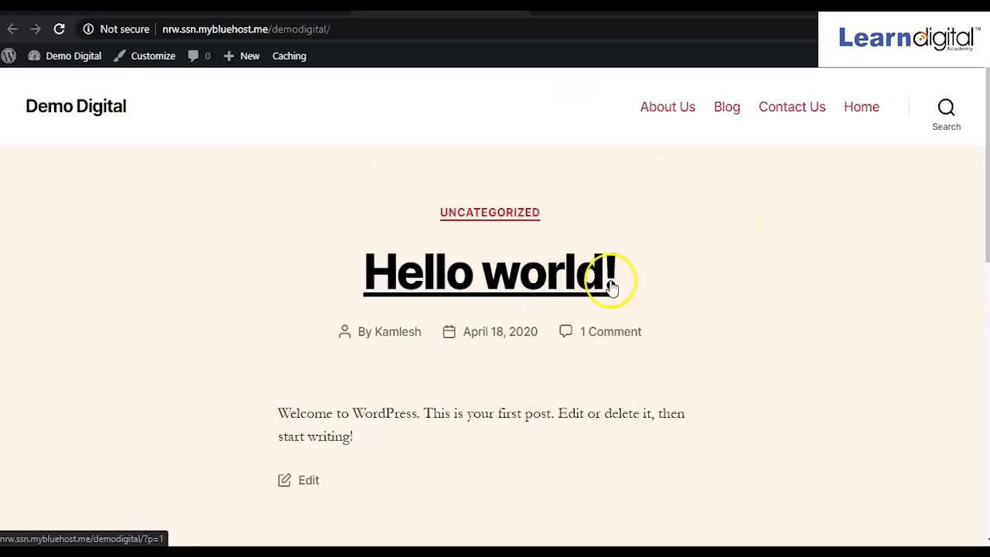
scroll(608, 282, down, 5)
scroll(608, 283, down, 2)
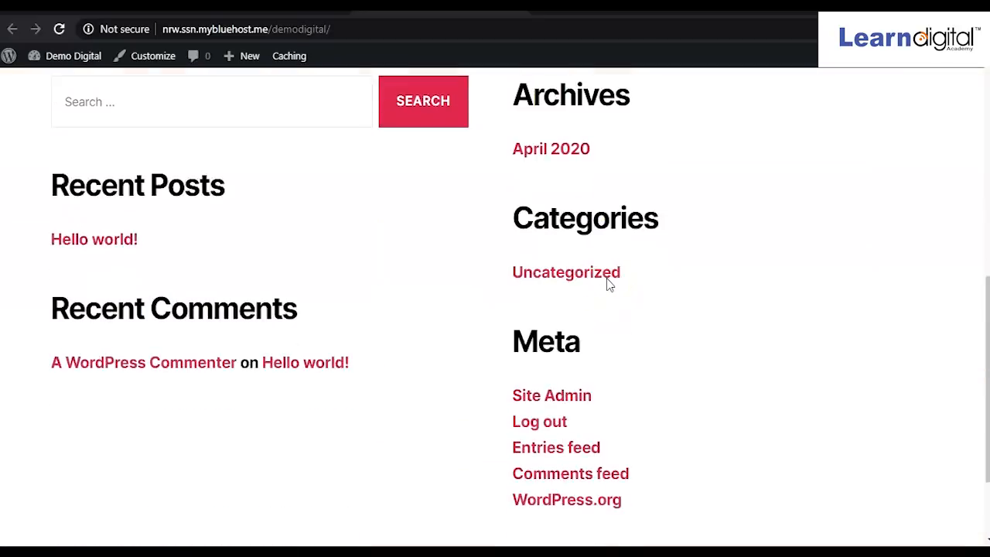
scroll(487, 209, up, 5)
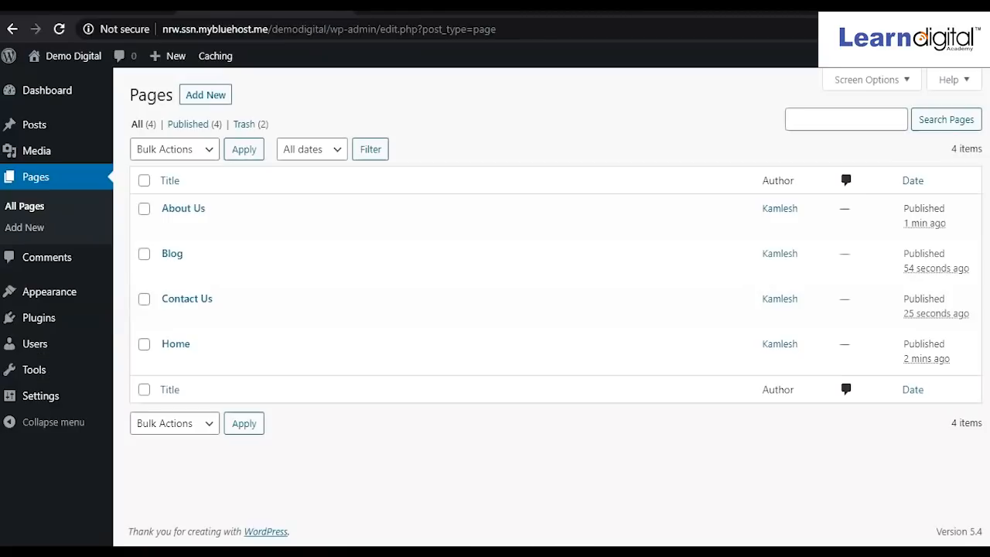
mouse_move(243, 221)
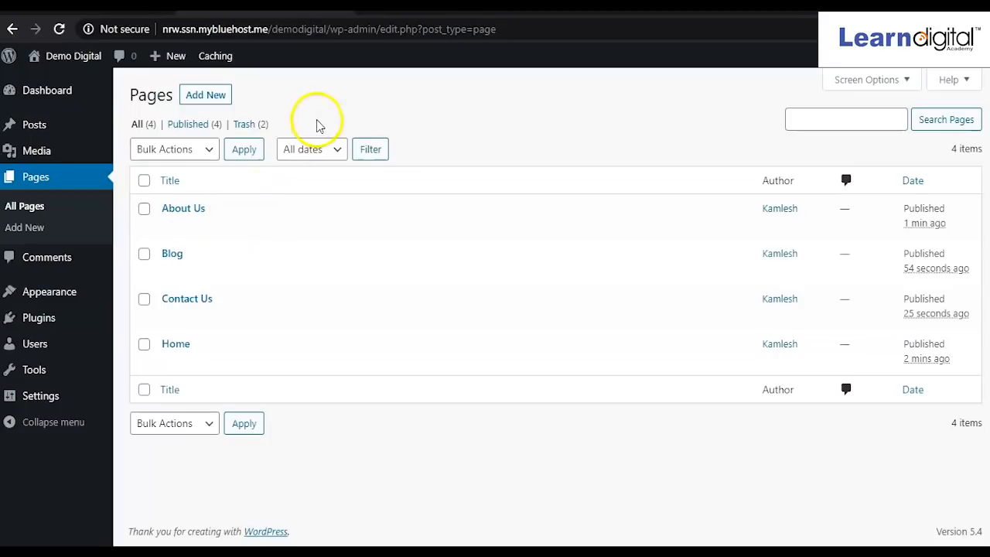
mouse_move(625, 554)
click(611, 497)
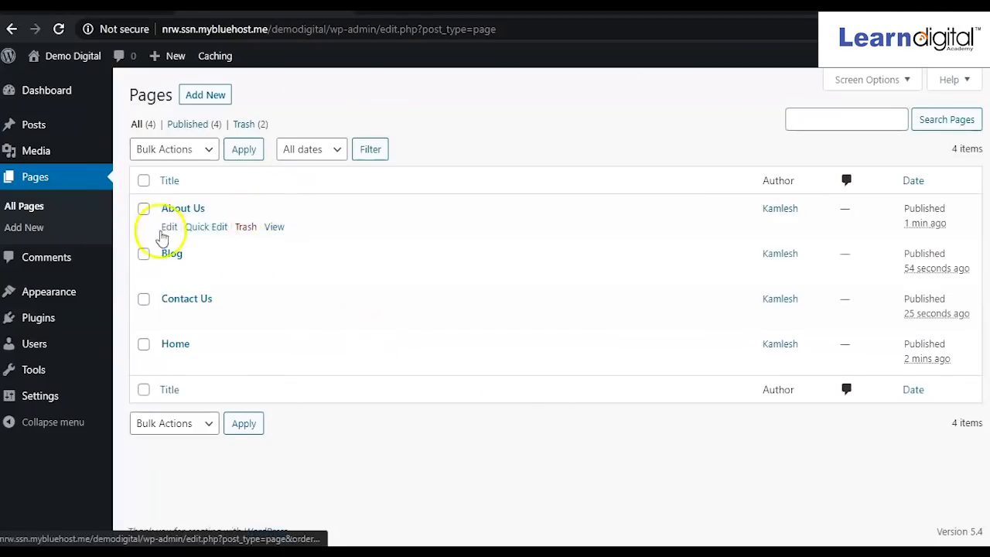
mouse_move(50, 304)
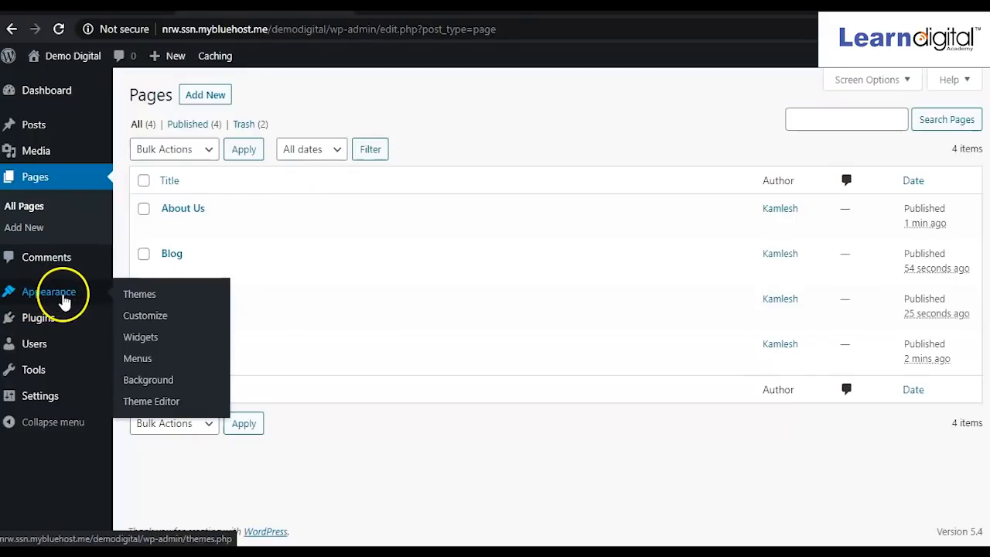
mouse_move(48, 97)
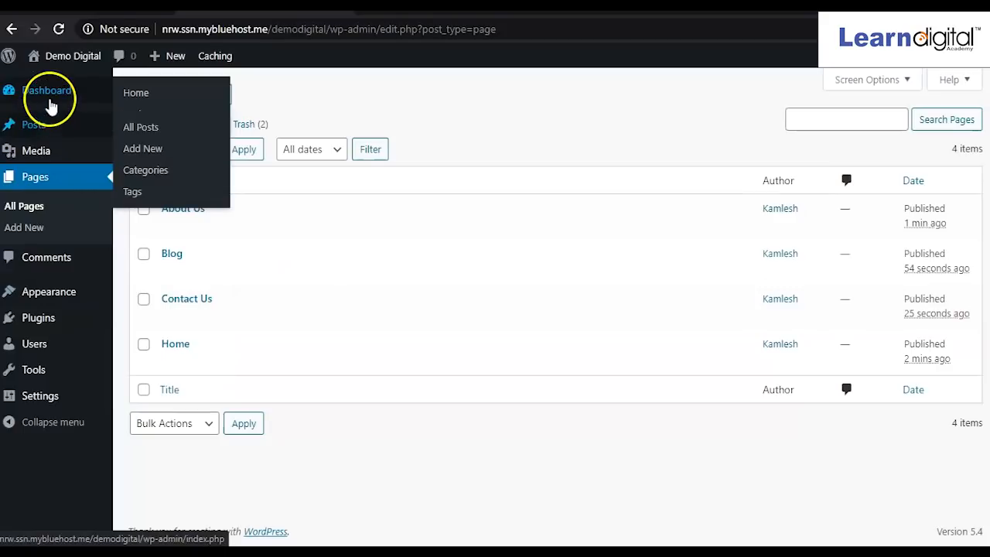
Review the four installed themes, with Twenty Twenty active, on the Themes screen.
click(53, 102)
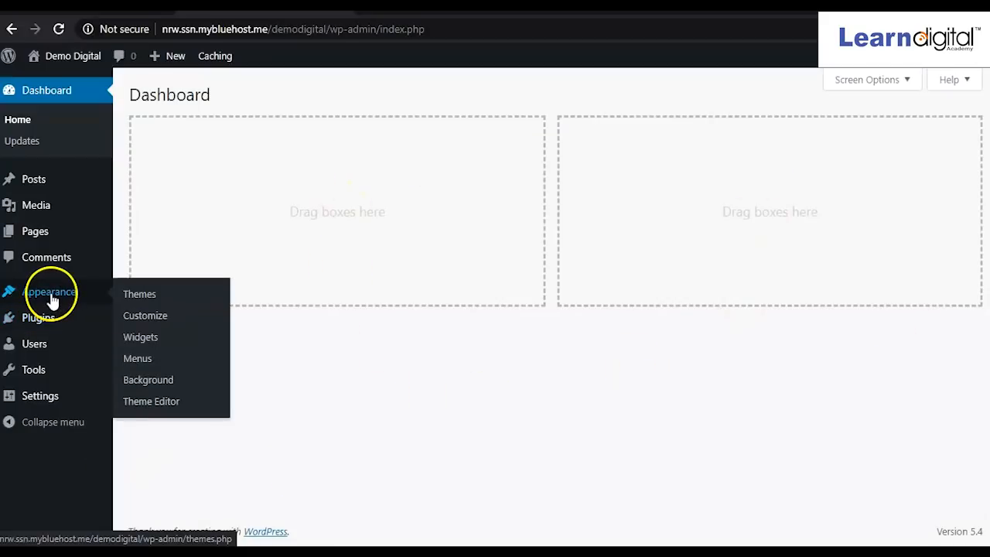
click(153, 303)
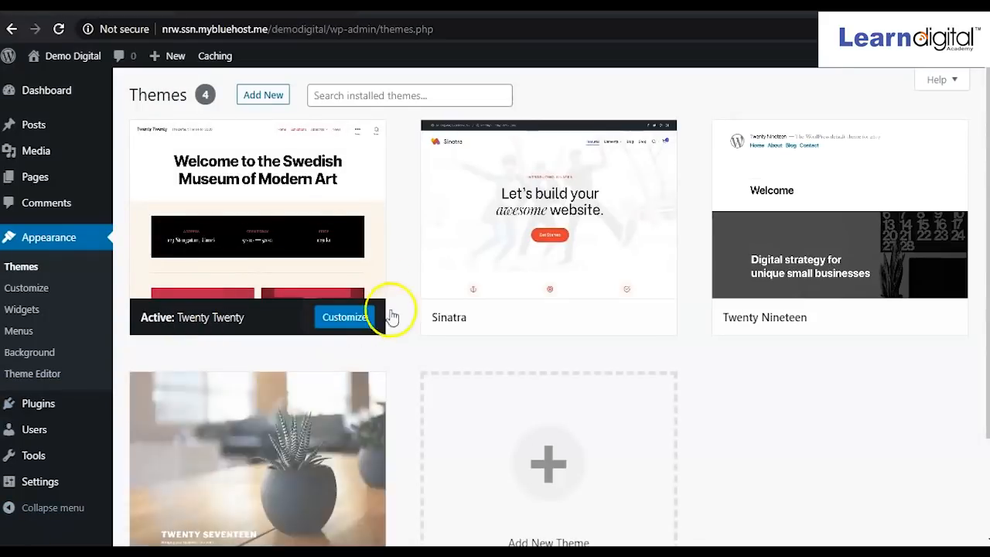
mouse_move(276, 225)
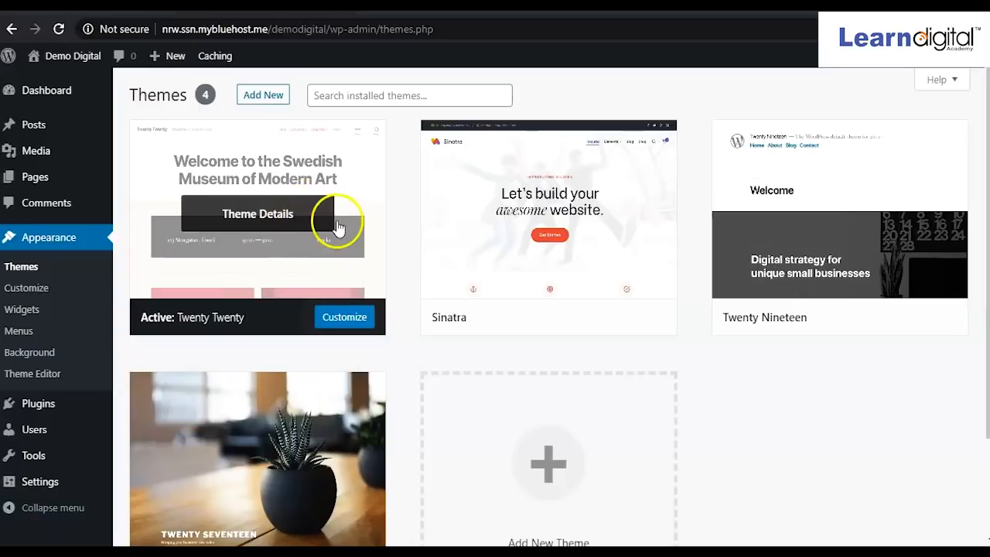
mouse_move(491, 177)
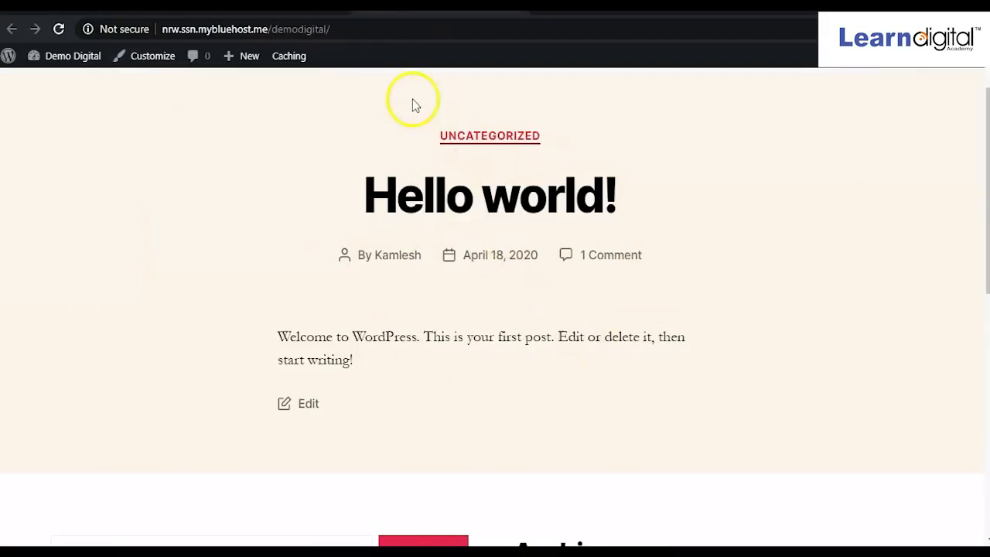
Activate the Sinatra theme and check its Sinatra Core plugin notice.
click(263, 8)
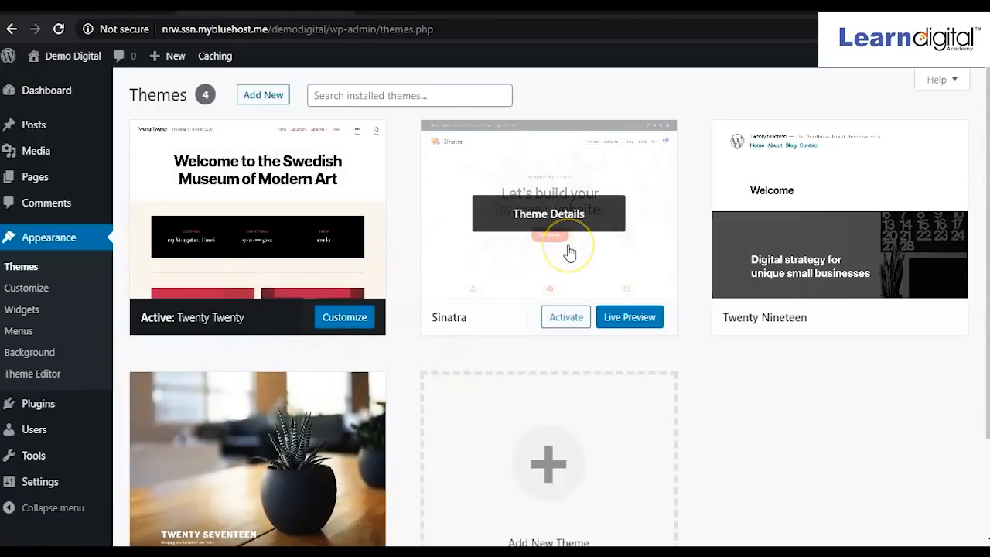
click(567, 319)
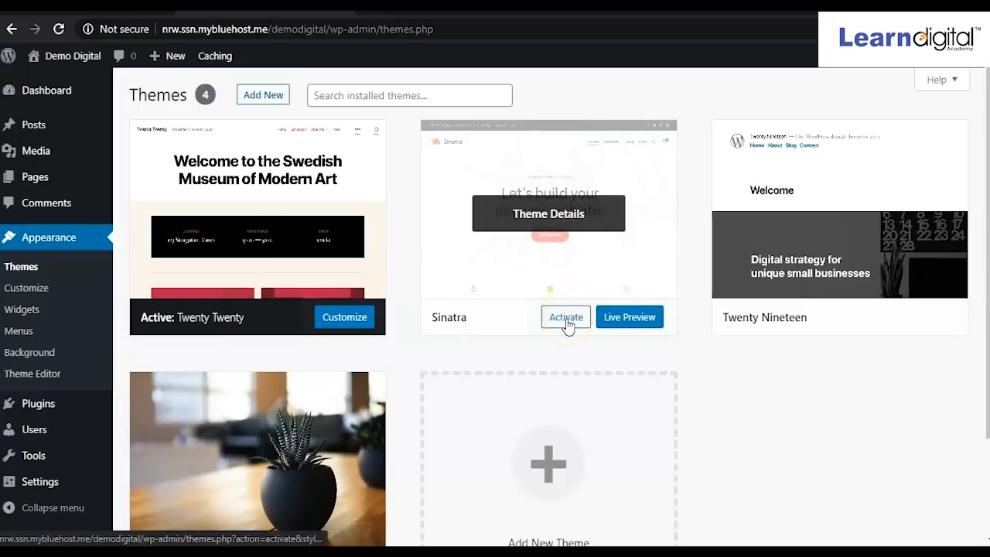
click(629, 319)
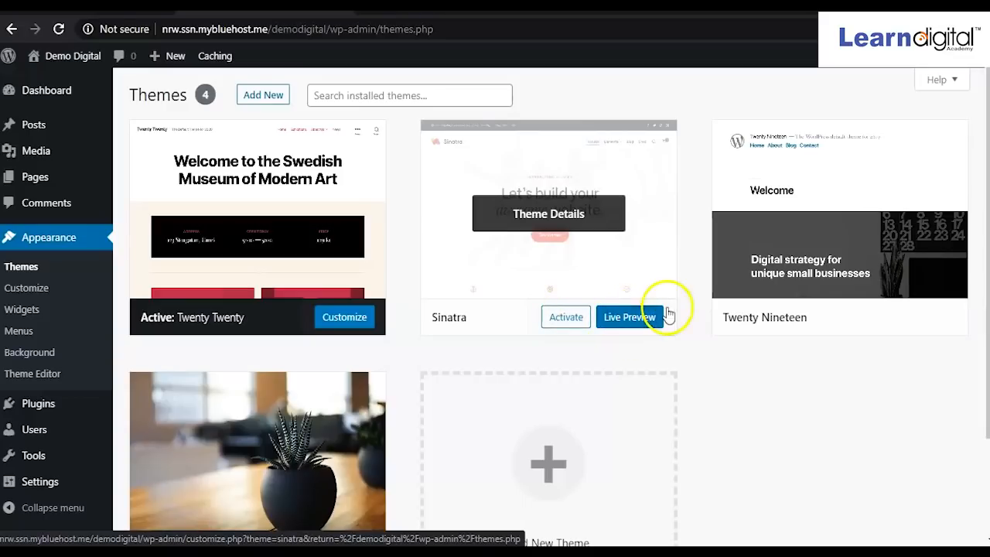
click(565, 318)
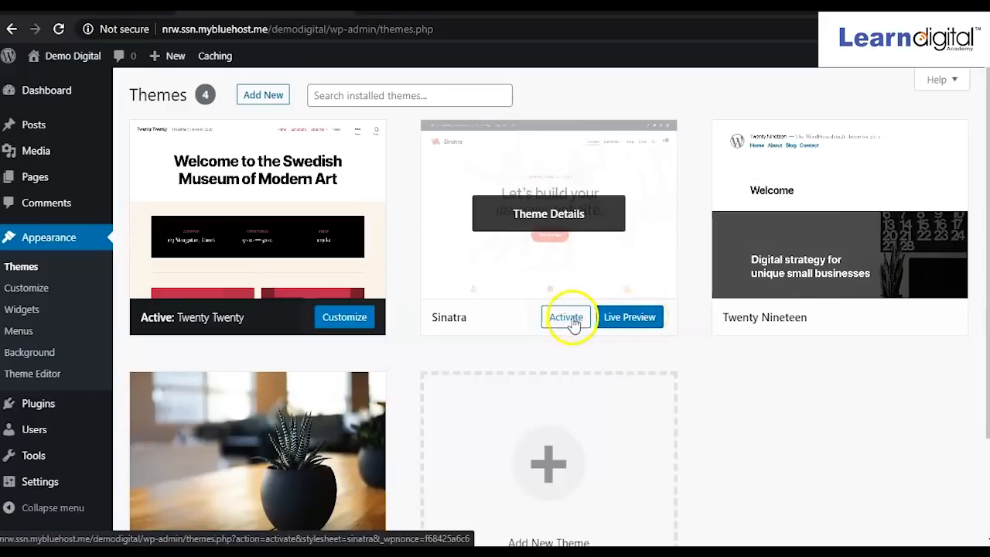
click(560, 323)
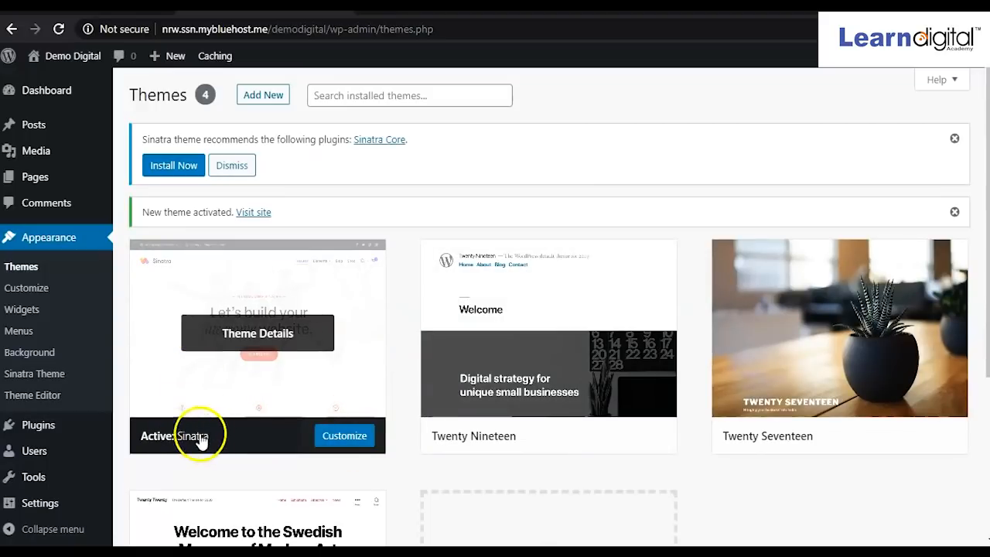
scroll(484, 441, down, 2)
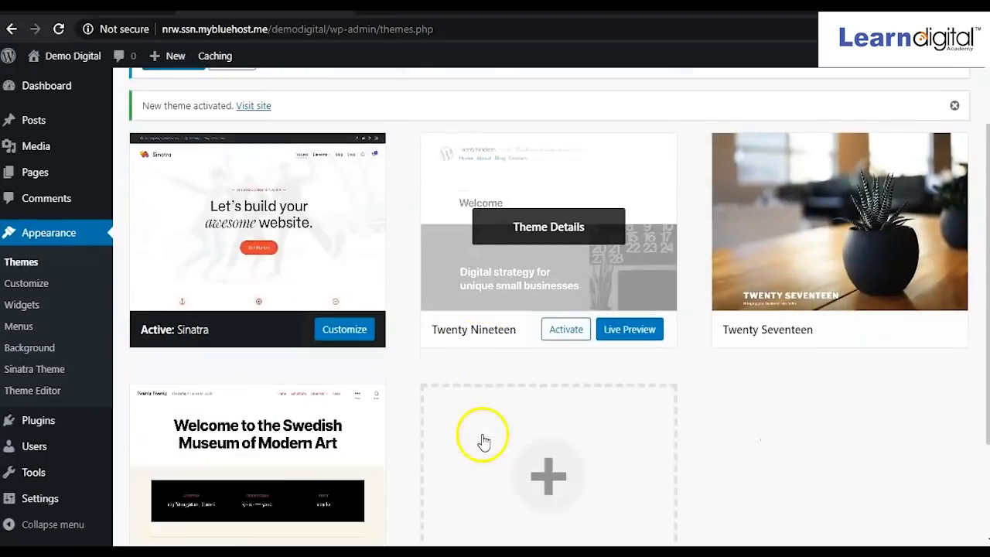
scroll(483, 441, down, 2)
scroll(232, 462, up, 4)
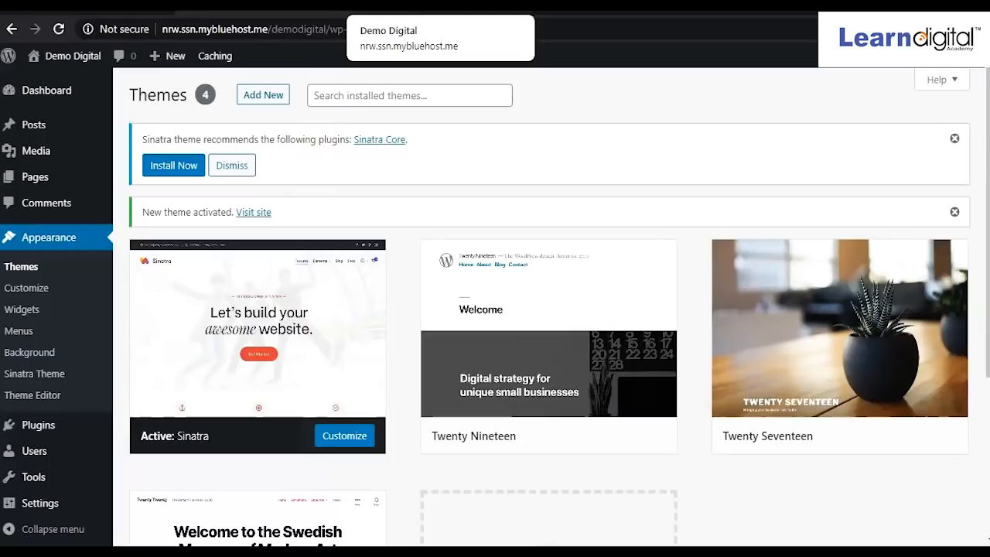
click(439, 7)
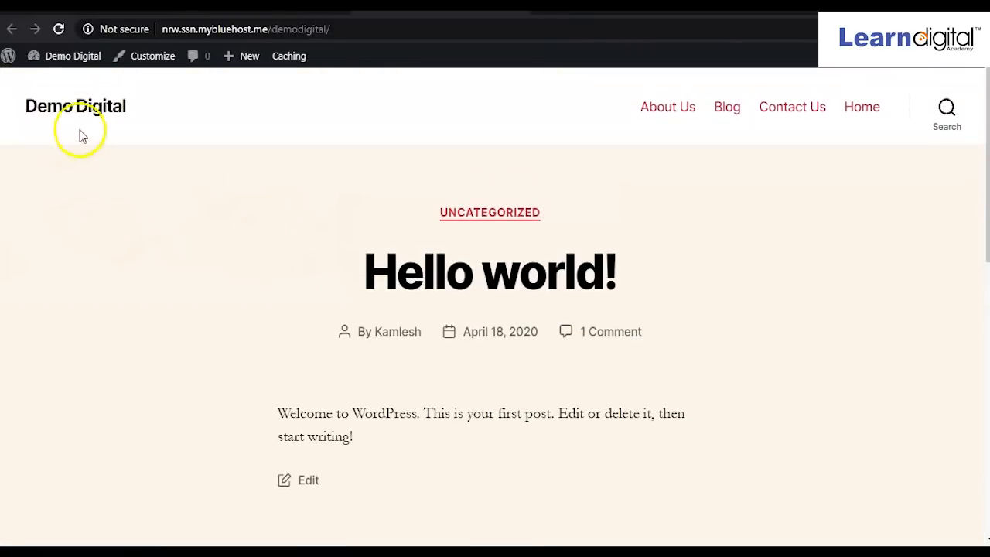
click(59, 30)
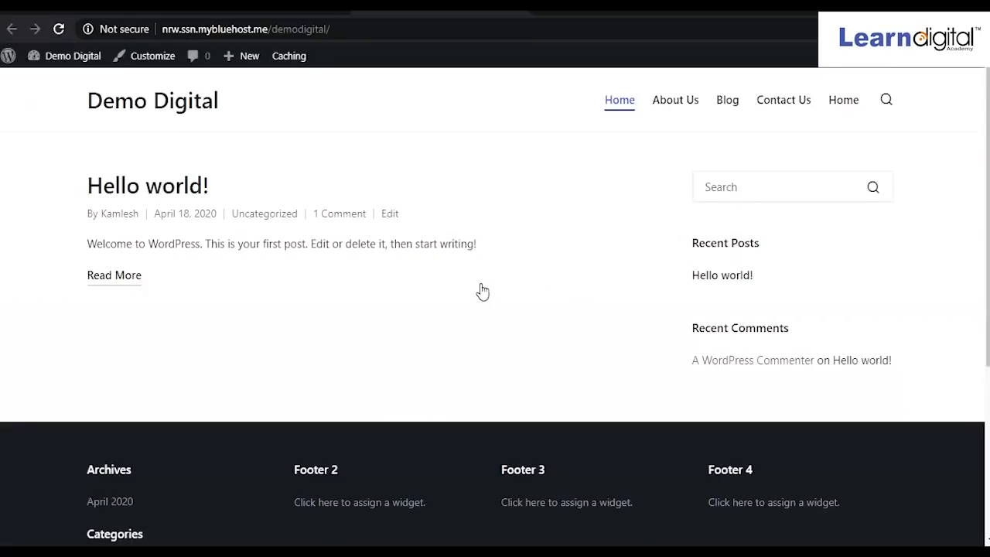
scroll(405, 325, down, 3)
scroll(405, 325, up, 3)
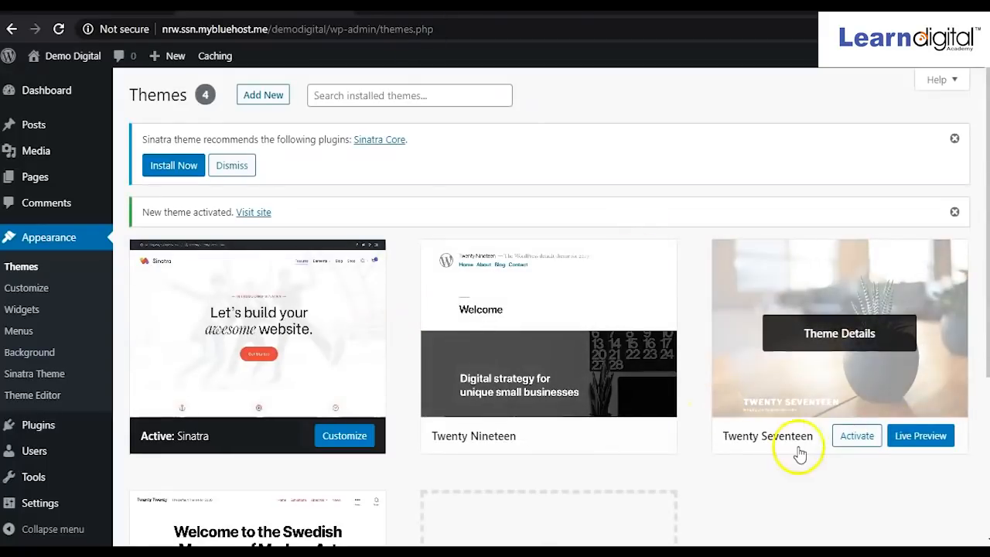
Activate Twenty Seventeen and preview its header image and sidebar on the live site.
click(857, 441)
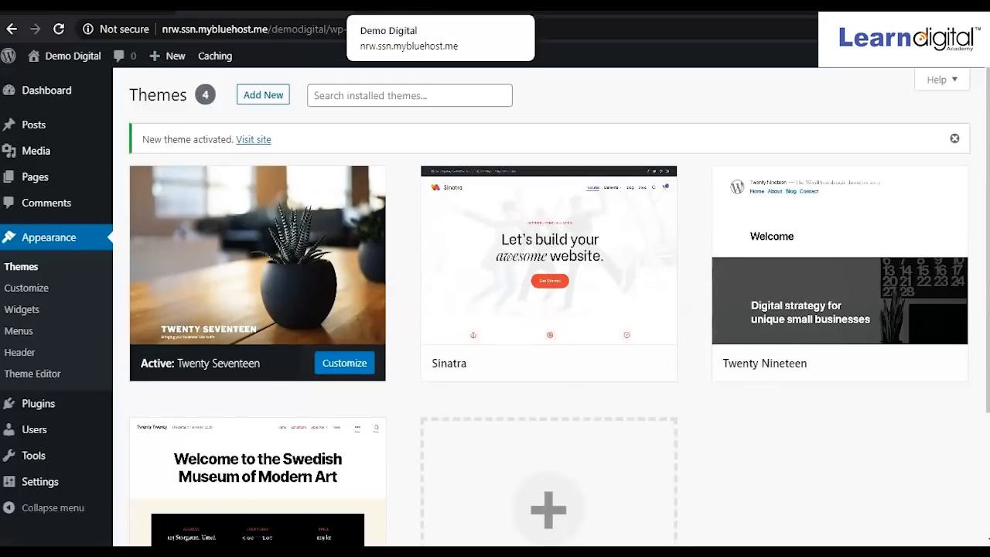
click(433, 8)
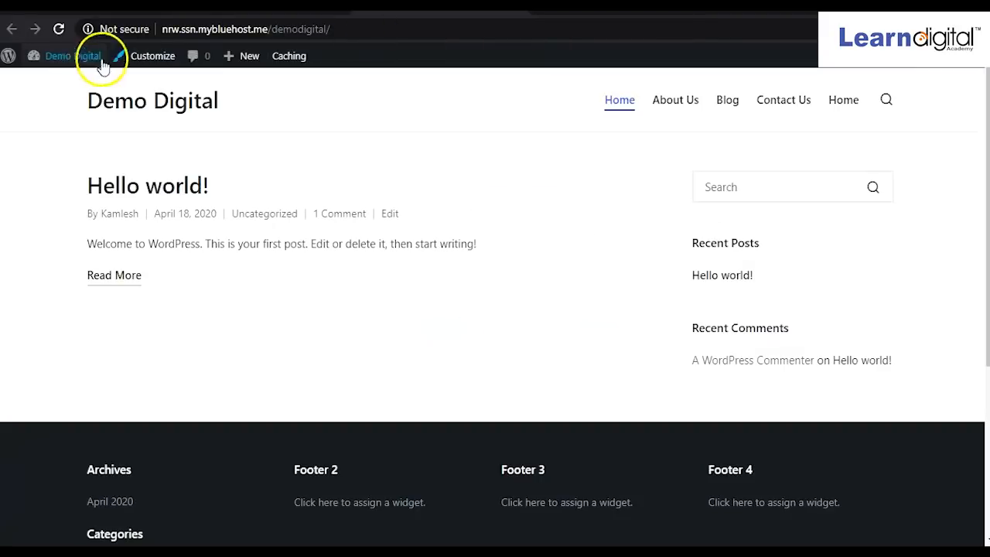
click(118, 106)
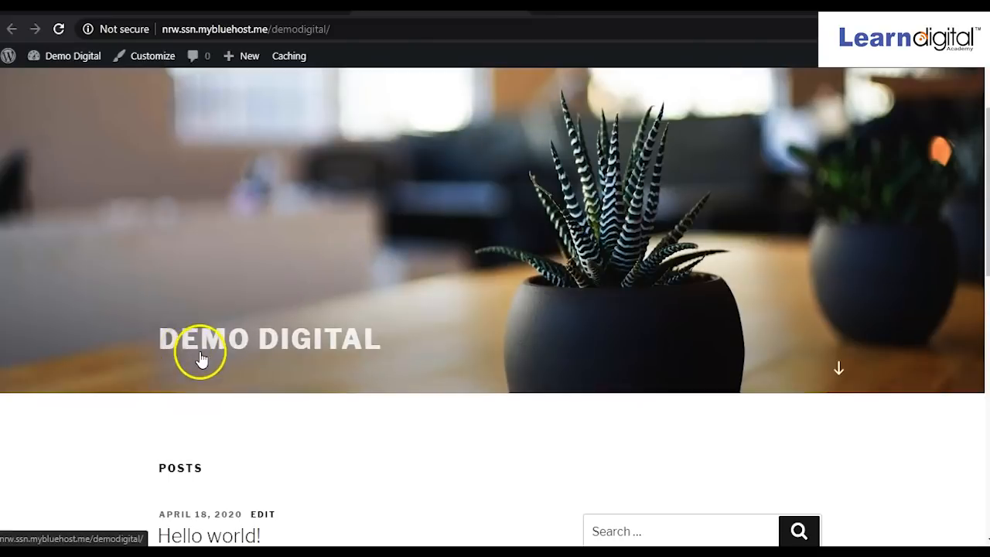
scroll(309, 376, down, 4)
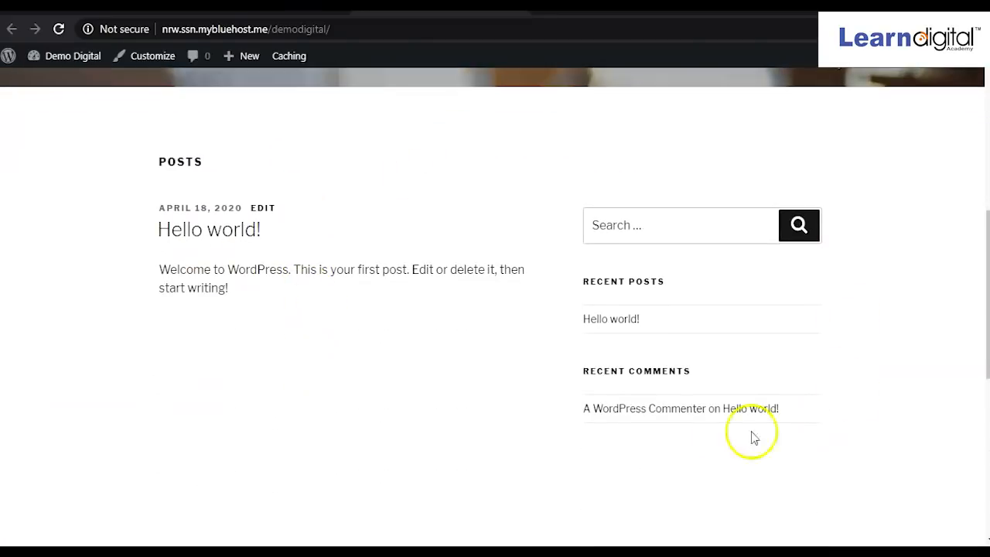
scroll(683, 425, down, 6)
scroll(683, 425, up, 5)
scroll(684, 430, up, 5)
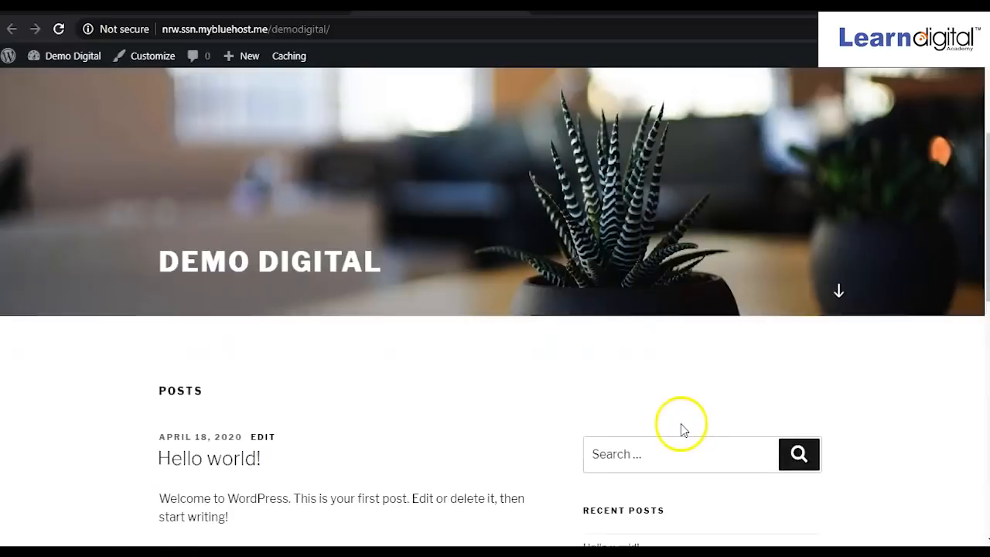
scroll(669, 426, down, 3)
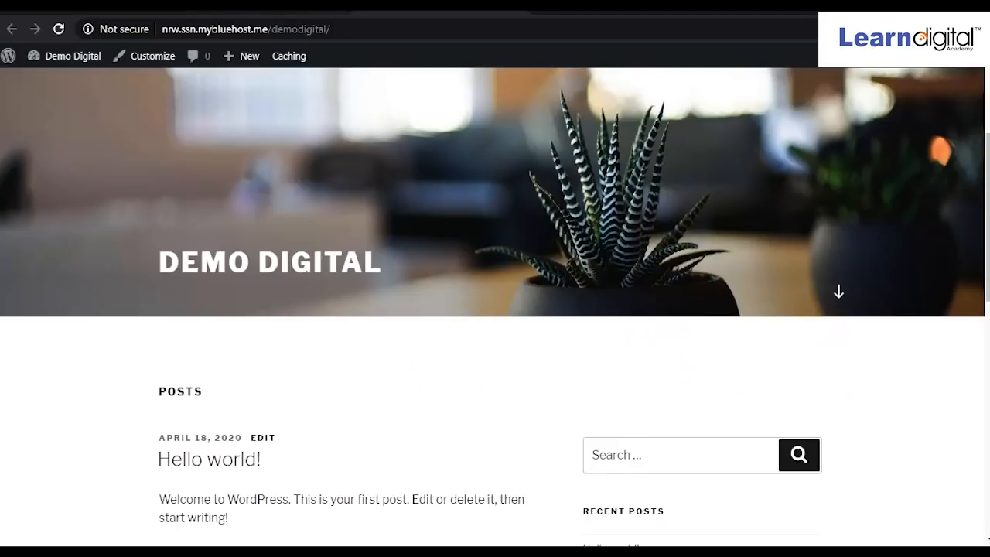
click(290, 6)
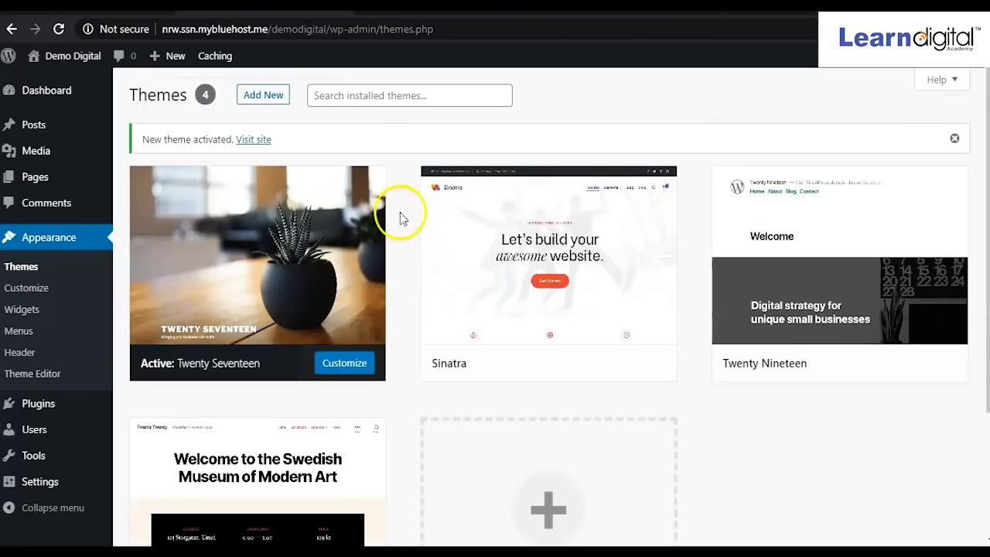
Reactivate Twenty Twenty and reload the live site to see it.
scroll(456, 220, down, 2)
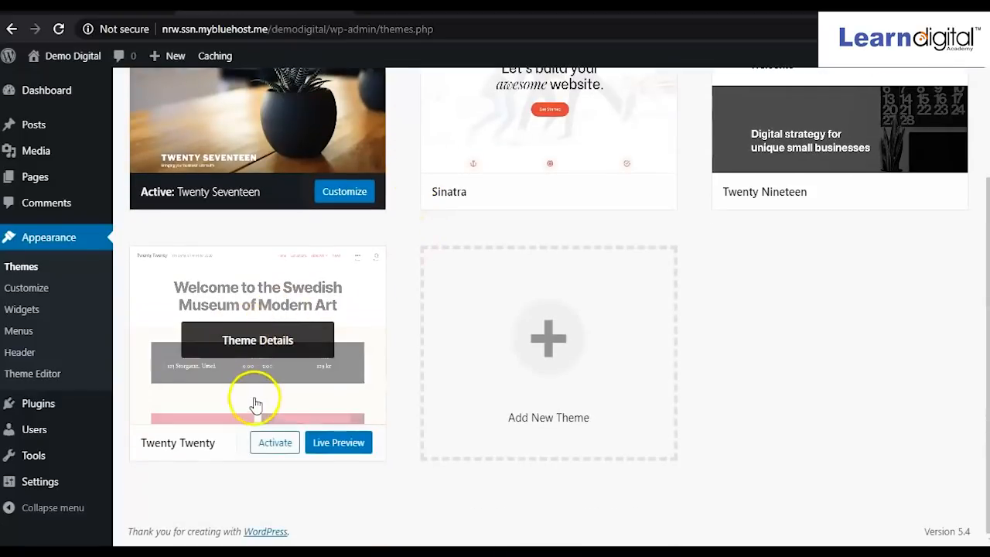
click(275, 447)
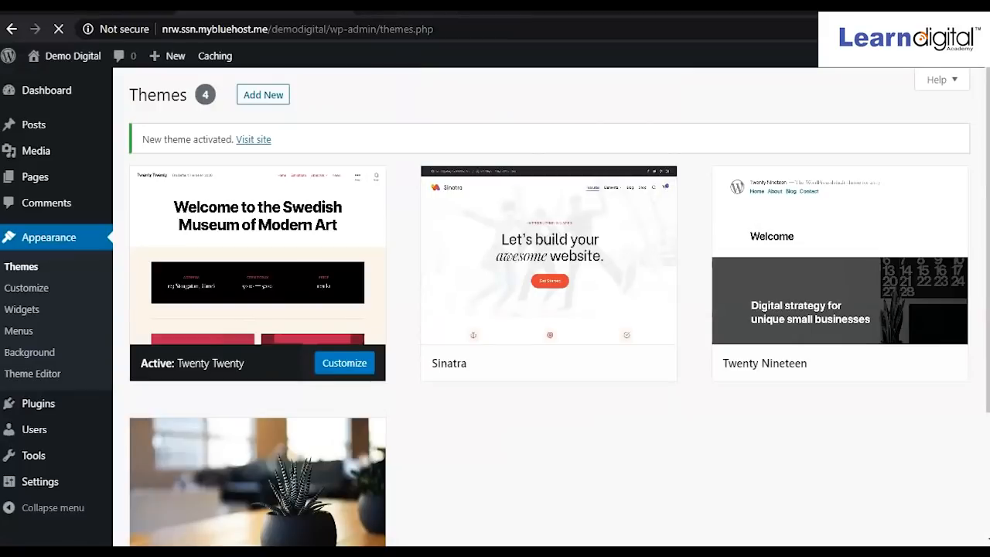
click(297, 16)
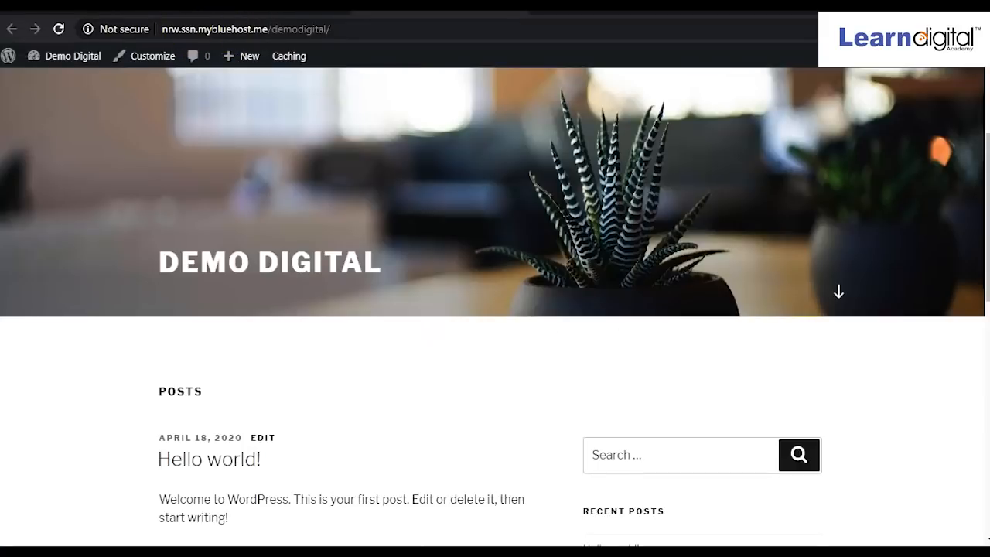
click(59, 30)
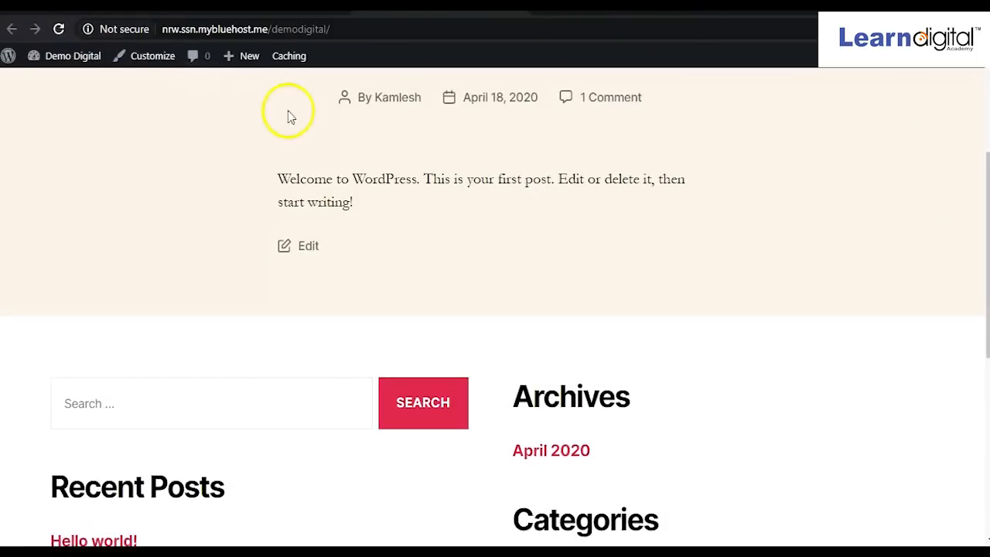
scroll(282, 157, up, 3)
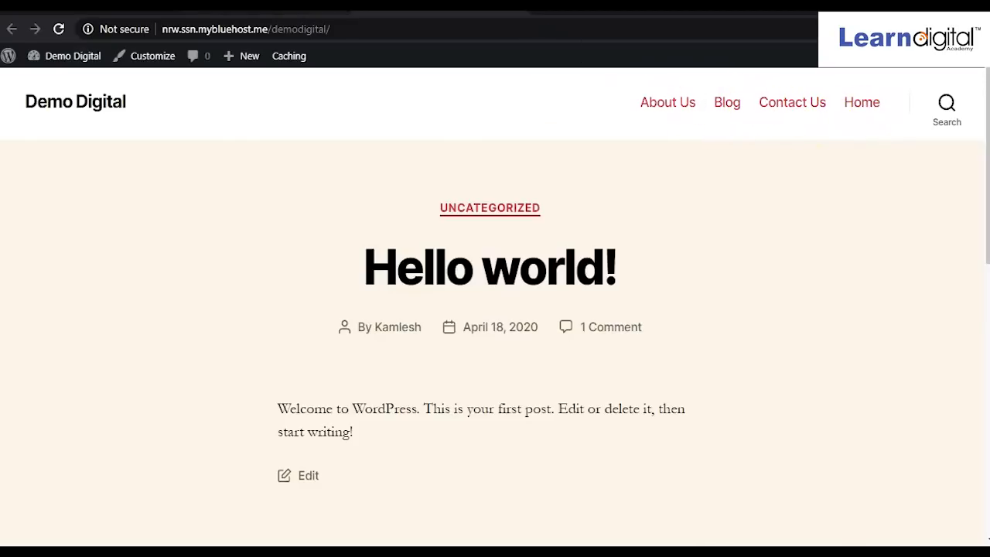
Activate the Twenty Seventeen theme.
key(ctrl+shift+Tab)
scroll(541, 276, down, 2)
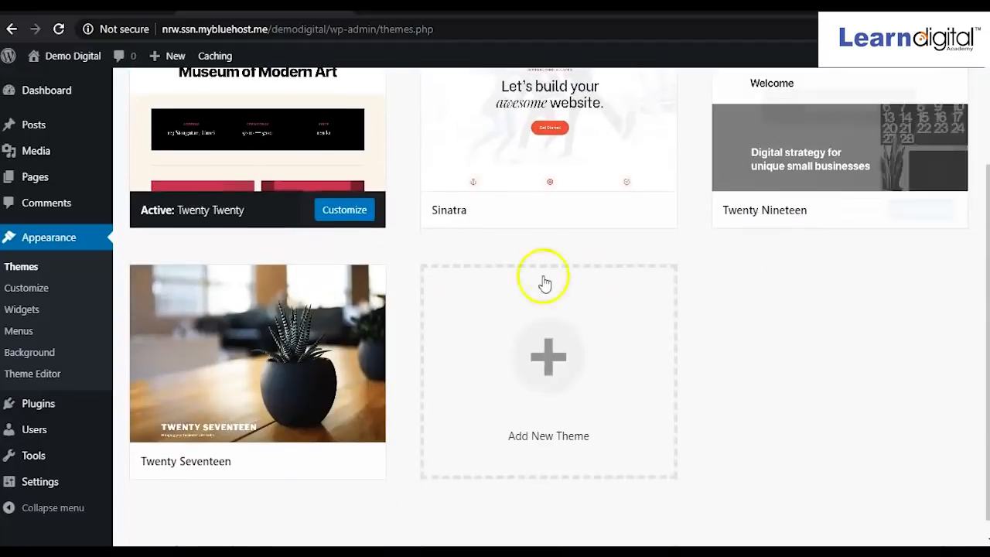
click(275, 462)
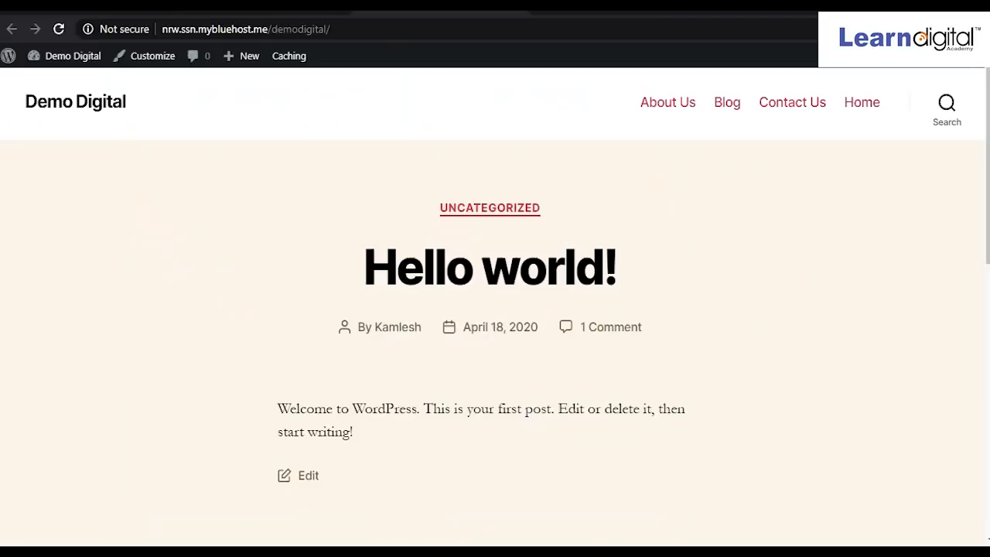
Reload the Demo Digital homepage and scroll through its Twenty Seventeen plant header design.
click(58, 29)
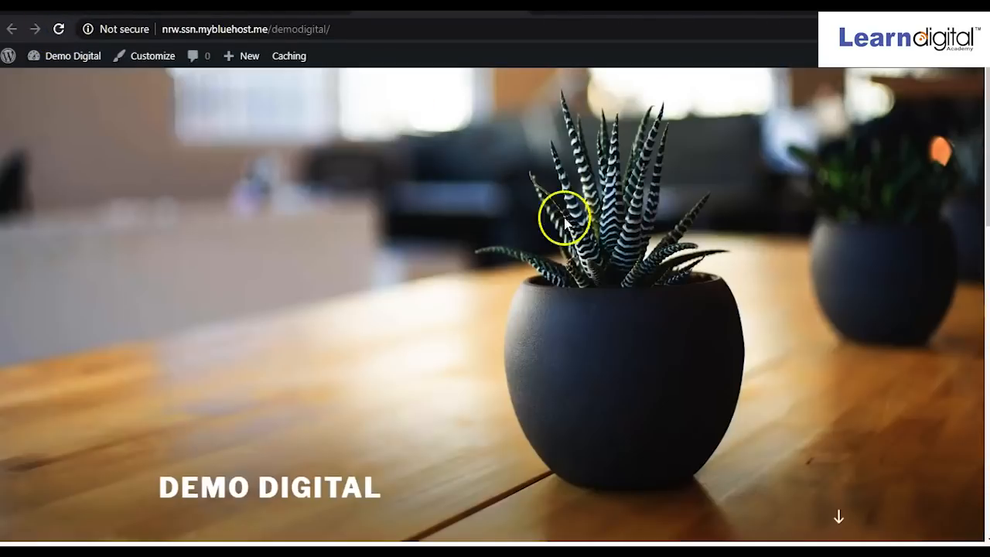
scroll(324, 235, down, 5)
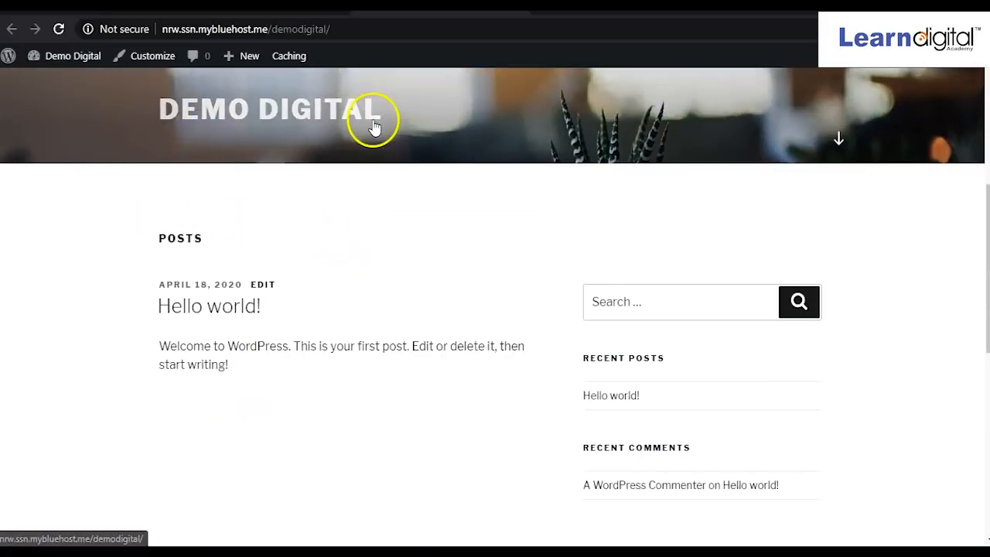
scroll(176, 209, down, 2)
scroll(175, 208, down, 5)
scroll(175, 208, up, 8)
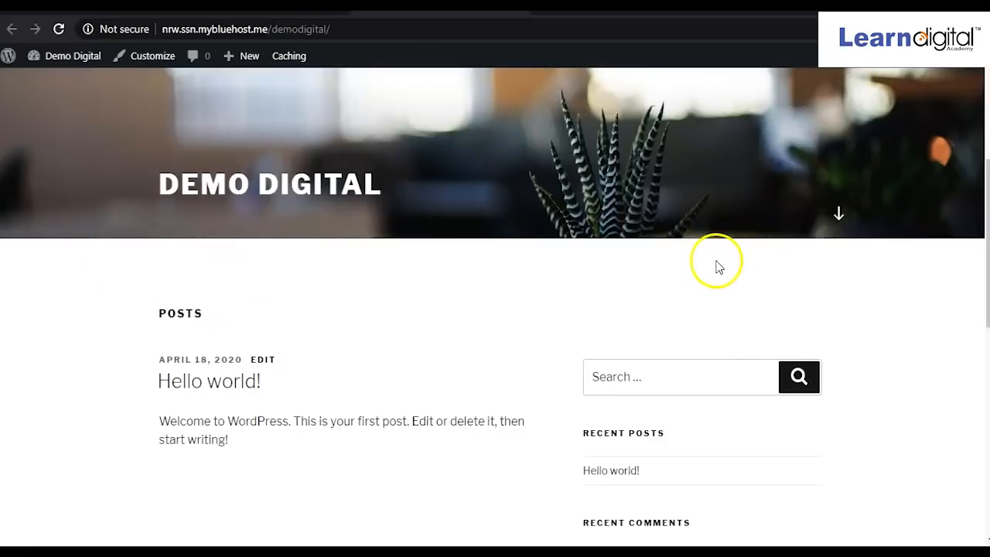
scroll(323, 256, down, 2)
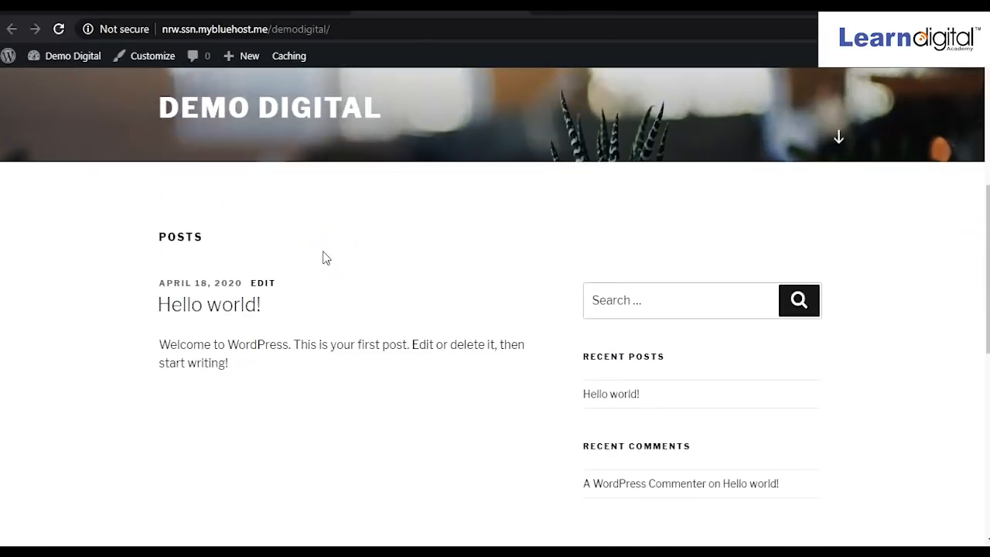
scroll(318, 128, up, 4)
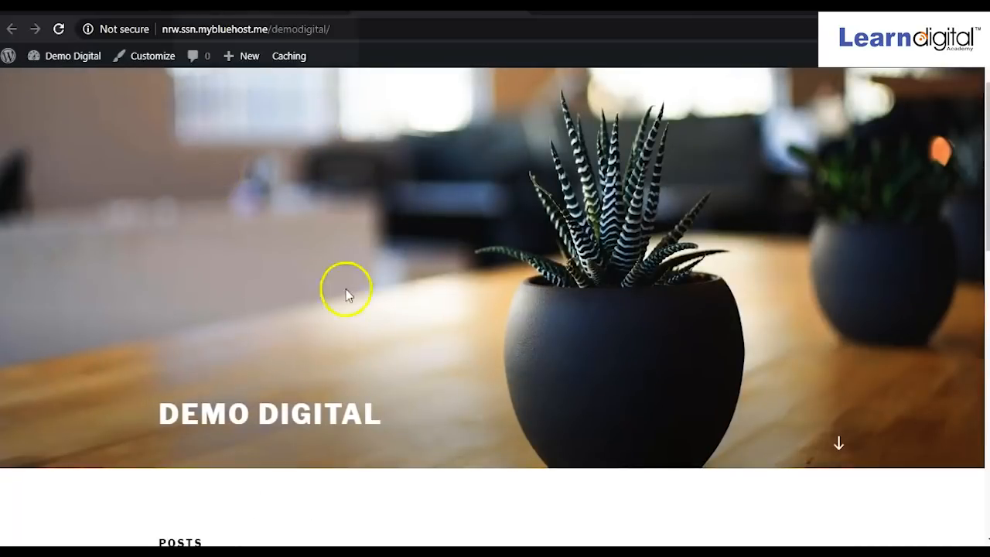
scroll(237, 389, down, 3)
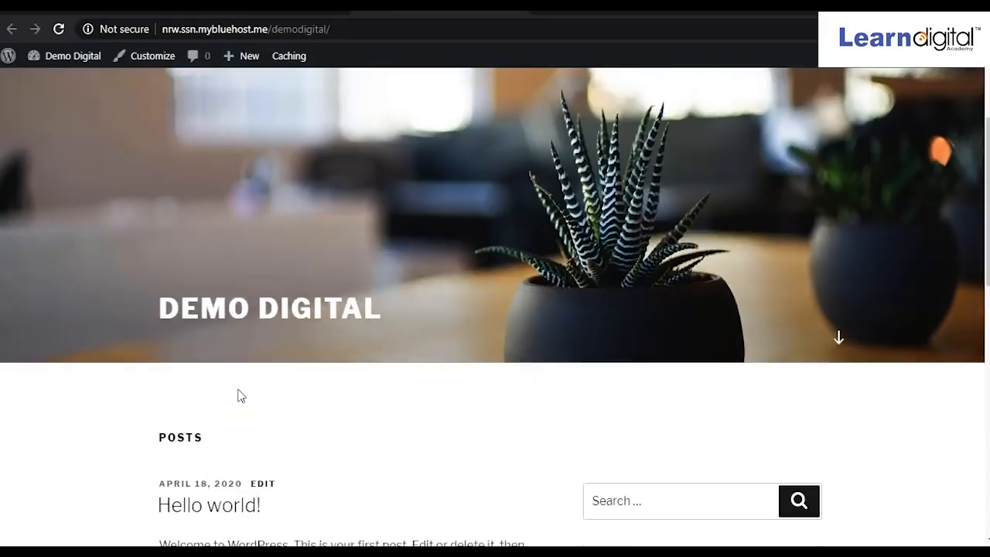
scroll(239, 394, up, 2)
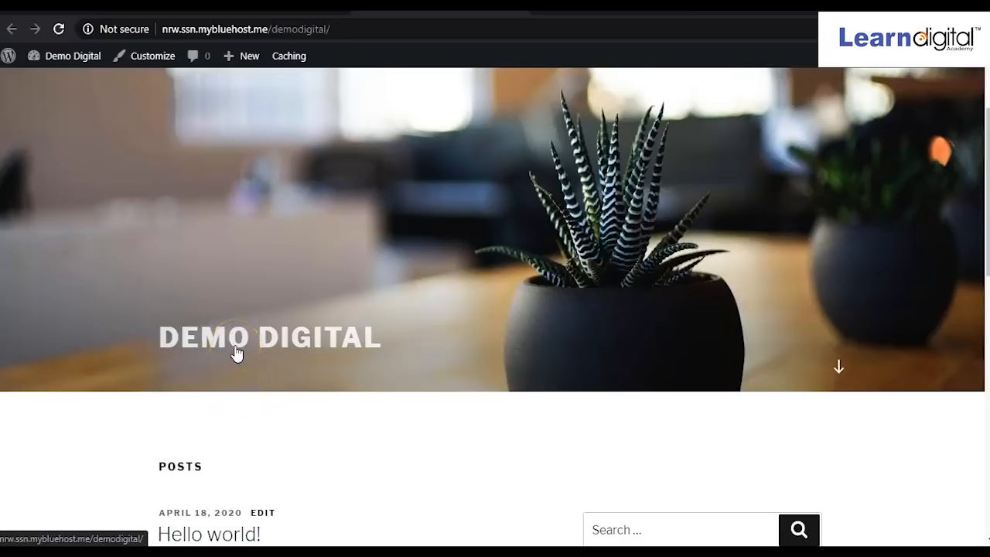
Look over the homepage once more, then open a new incognito window.
click(279, 269)
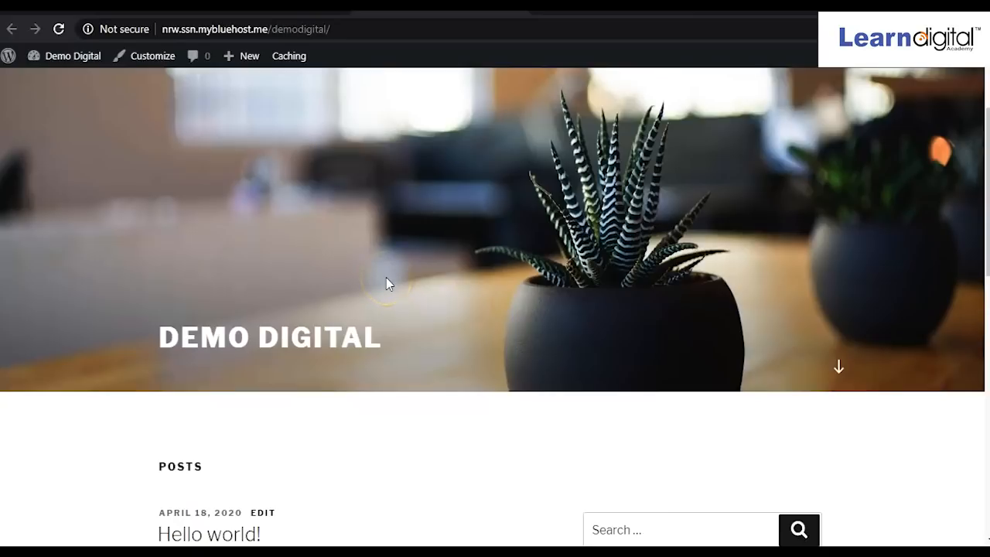
scroll(386, 283, down, 3)
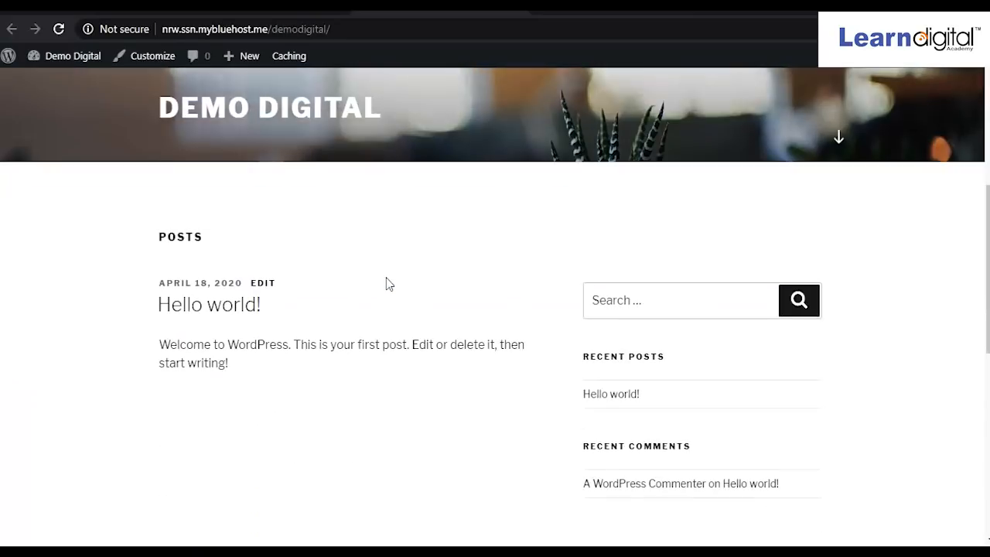
scroll(386, 283, up, 4)
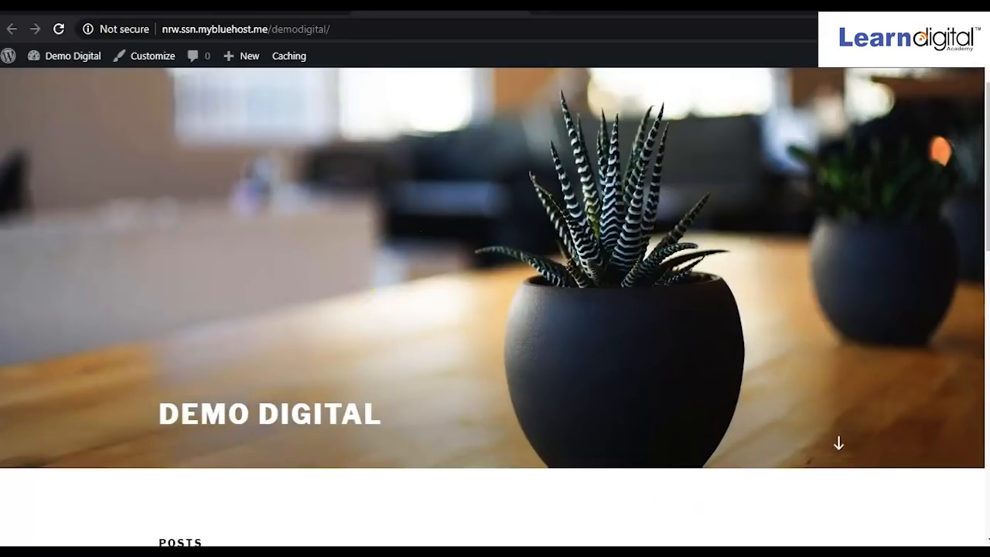
scroll(472, 367, down, 6)
scroll(472, 367, up, 5)
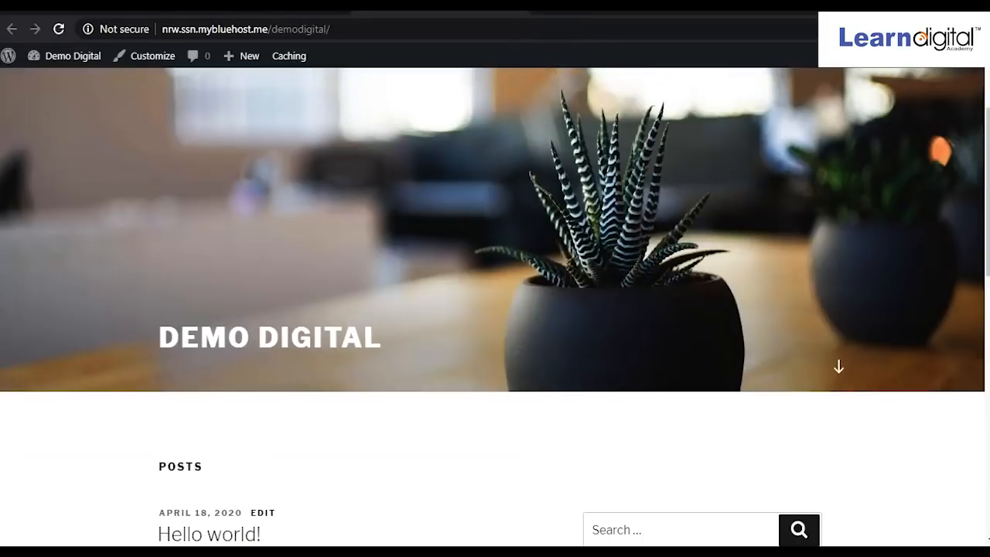
click(544, 9)
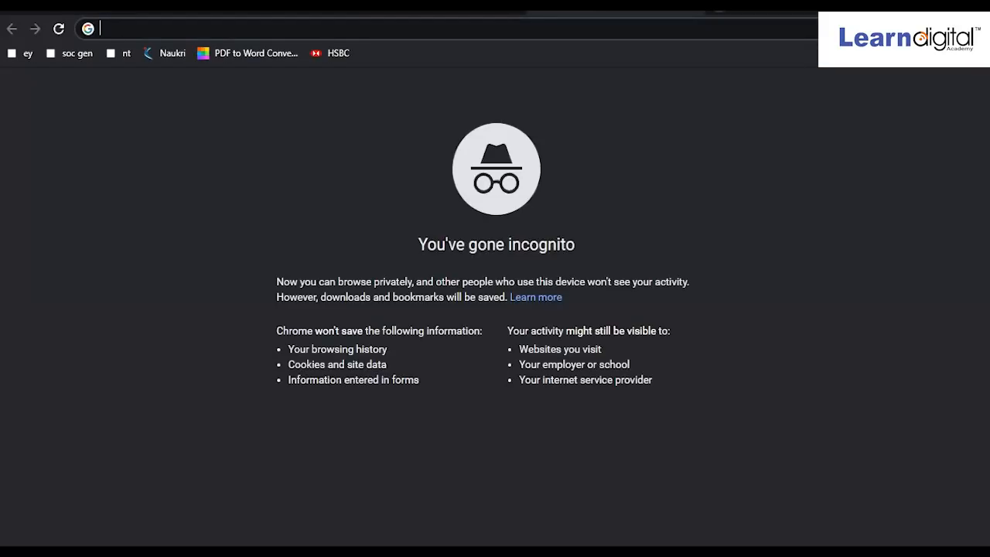
Go to learndigital.co in the incognito window.
text(learndigital)
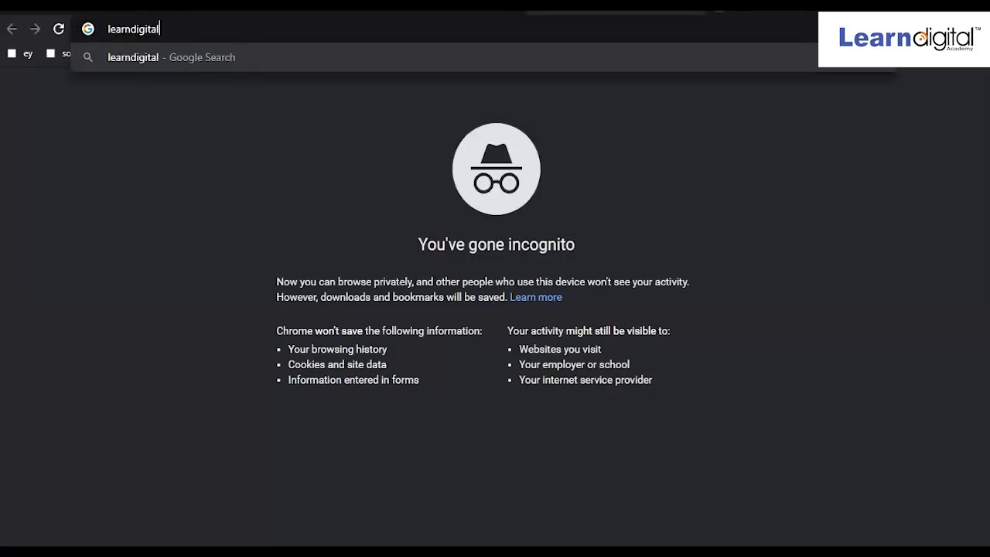
text(.co)
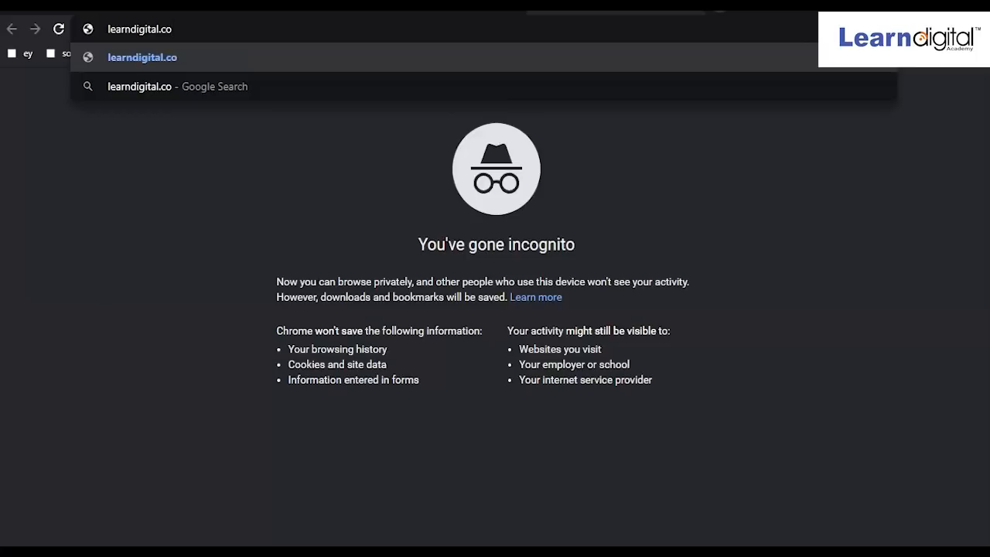
key(Return)
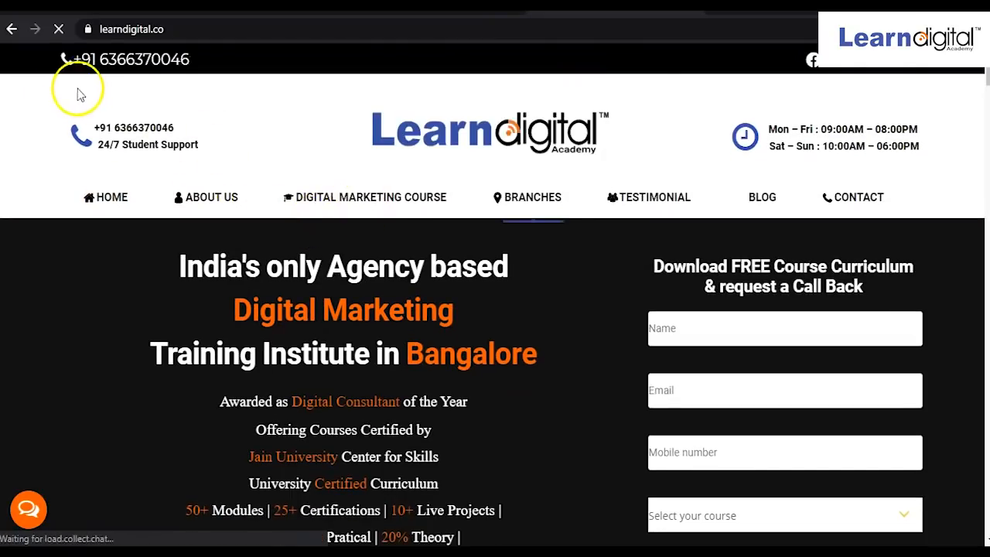
Browse the learndigital.co homepage from its header text down to the footer.
drag(21, 71, 20, 200)
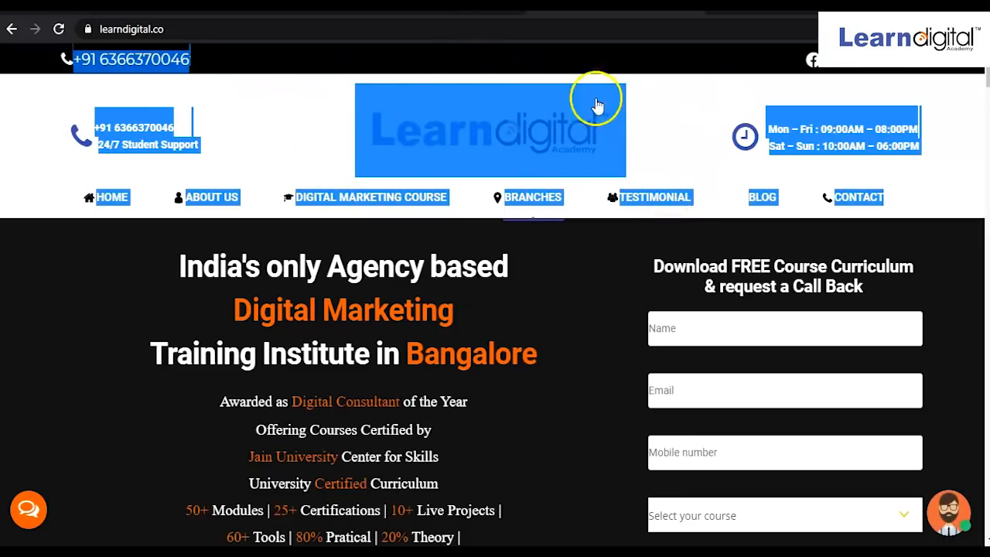
scroll(520, 223, down, 4)
scroll(519, 223, down, 20)
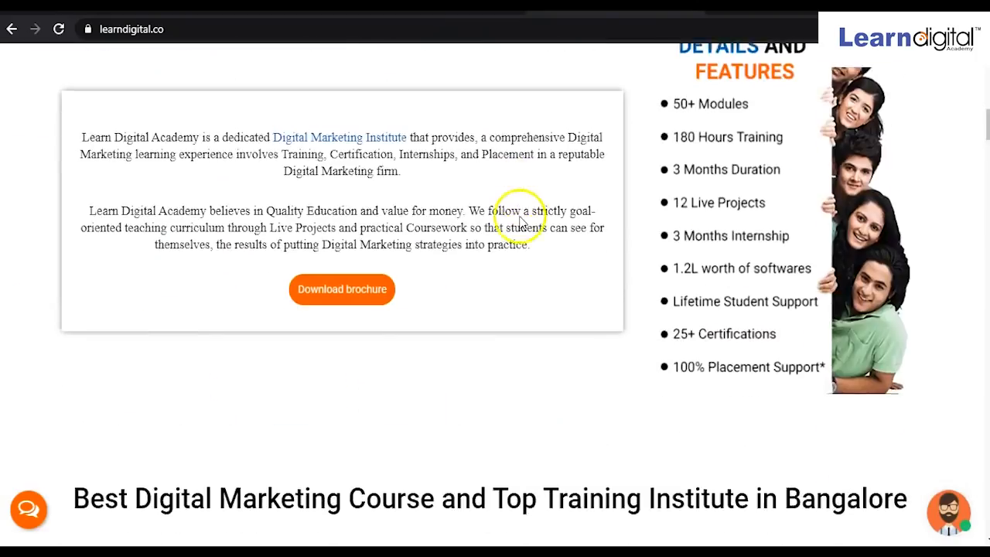
scroll(524, 220, down, 20)
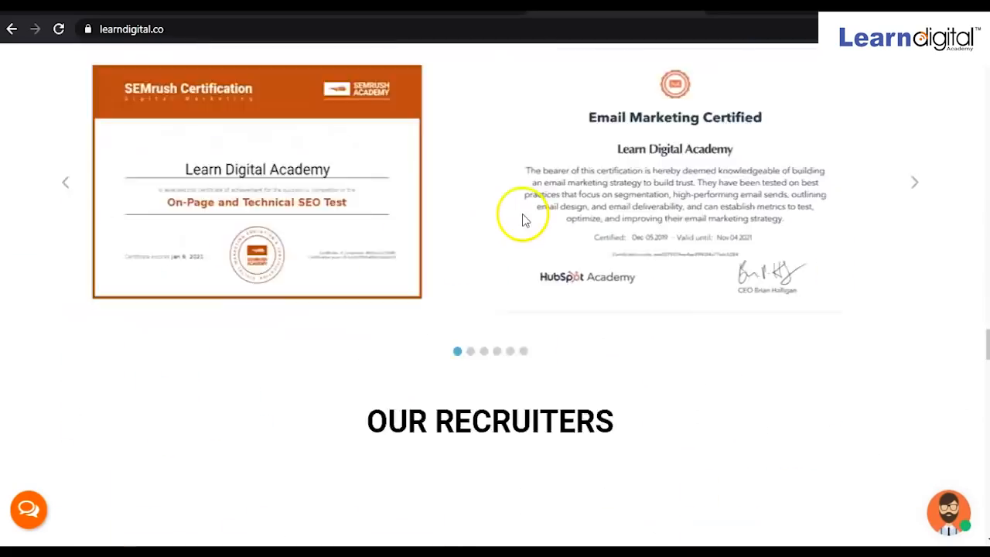
scroll(525, 213, down, 3)
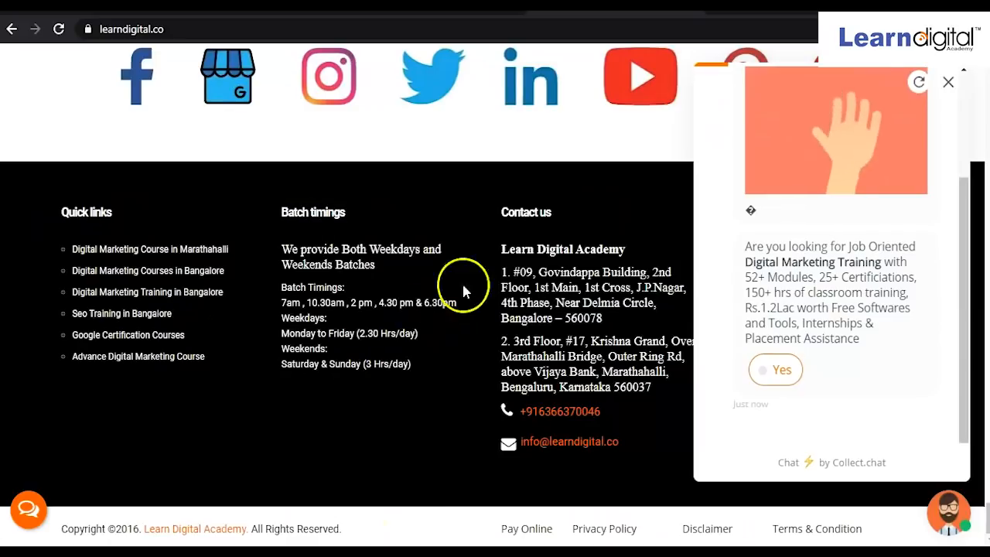
Close the learndigital.co chat pop-up and scroll back toward the top of the page.
click(948, 82)
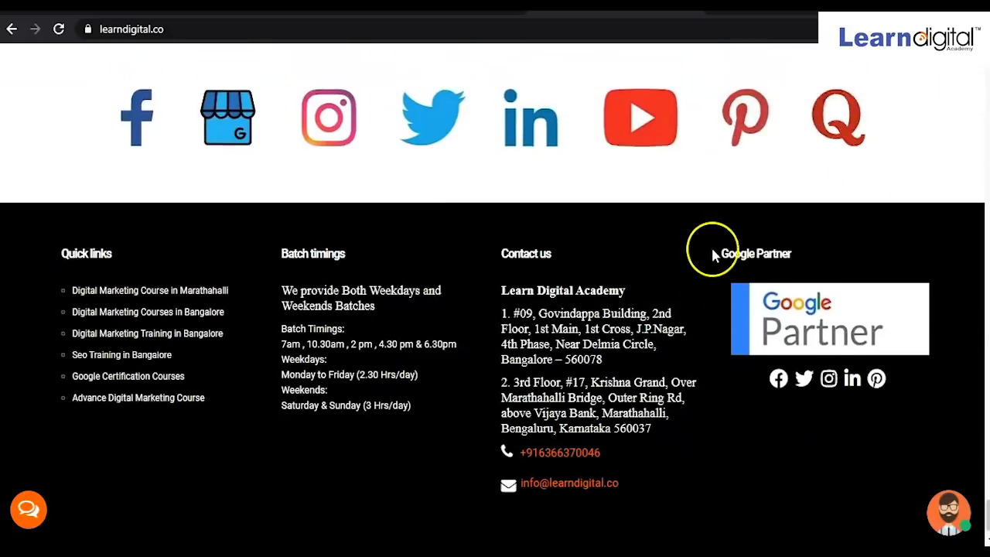
scroll(712, 250, up, 5)
scroll(712, 250, up, 10)
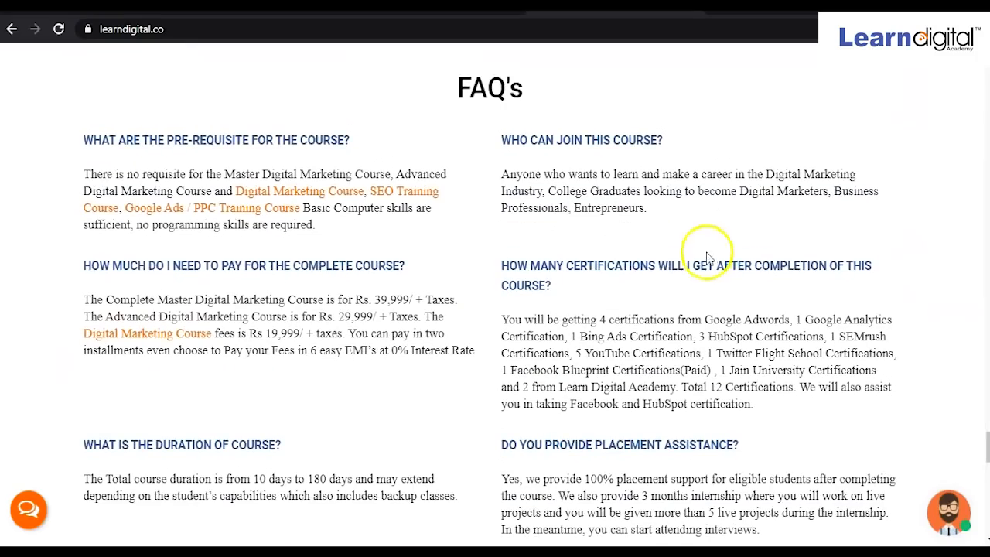
scroll(535, 325, up, 12)
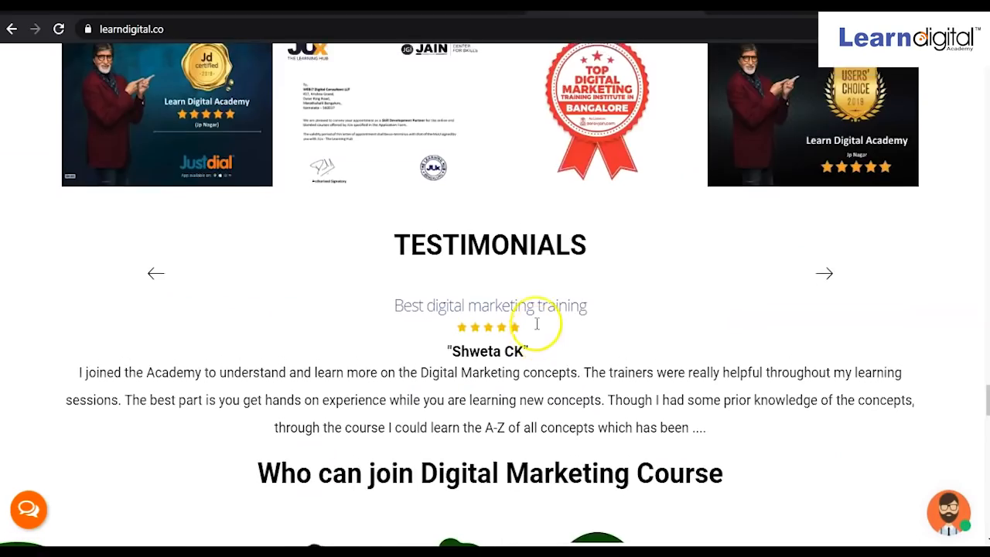
scroll(535, 325, up, 15)
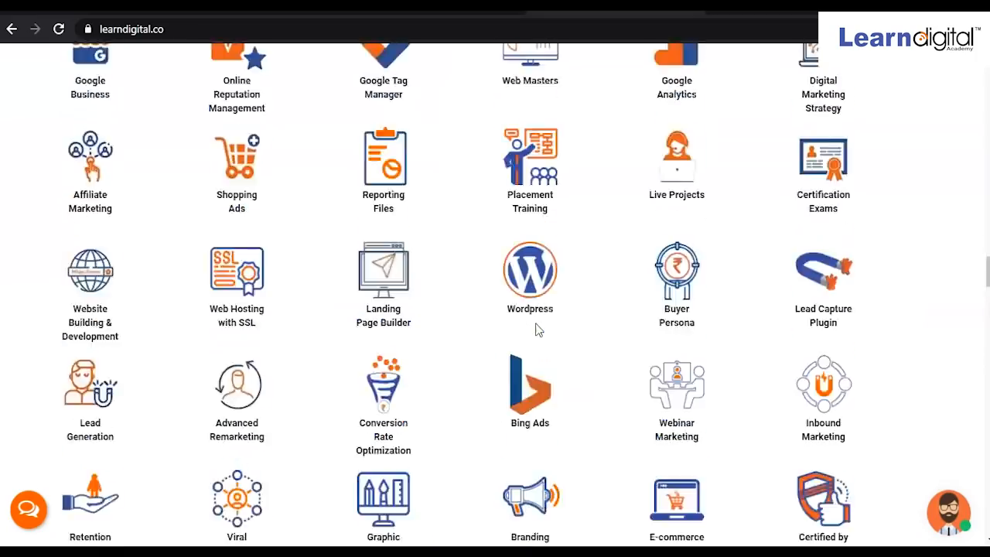
scroll(536, 330, up, 20)
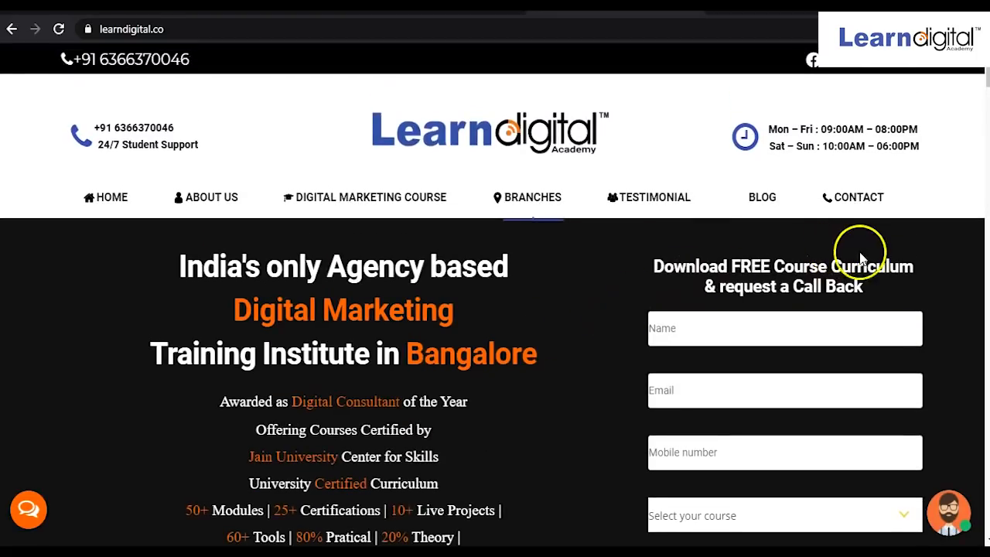
scroll(890, 428, down, 2)
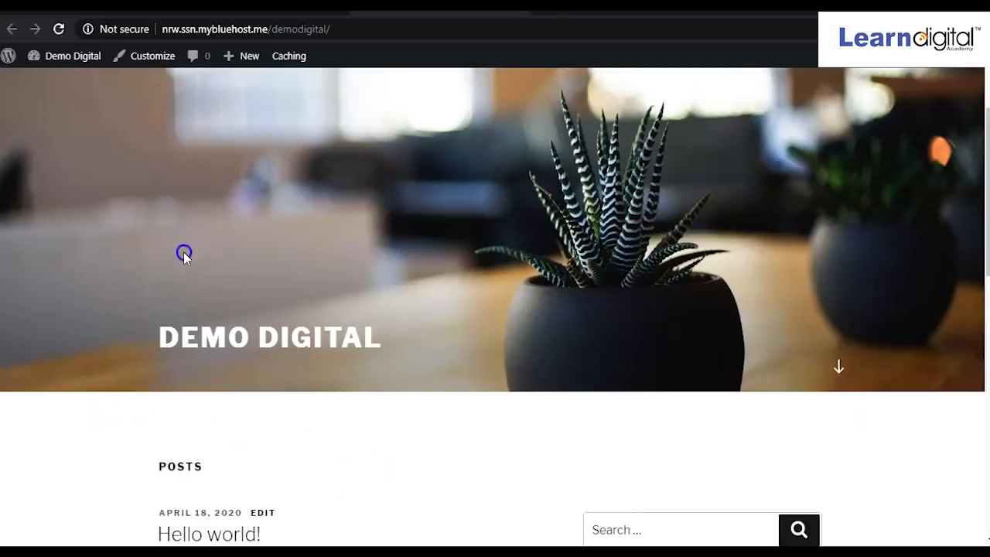
drag(184, 251, 191, 448)
drag(295, 422, 302, 406)
click(302, 406)
drag(259, 318, 276, 367)
click(277, 369)
drag(77, 432, 666, 434)
click(667, 434)
scroll(492, 341, down, 4)
drag(628, 187, 676, 342)
click(804, 273)
drag(800, 414, 640, 265)
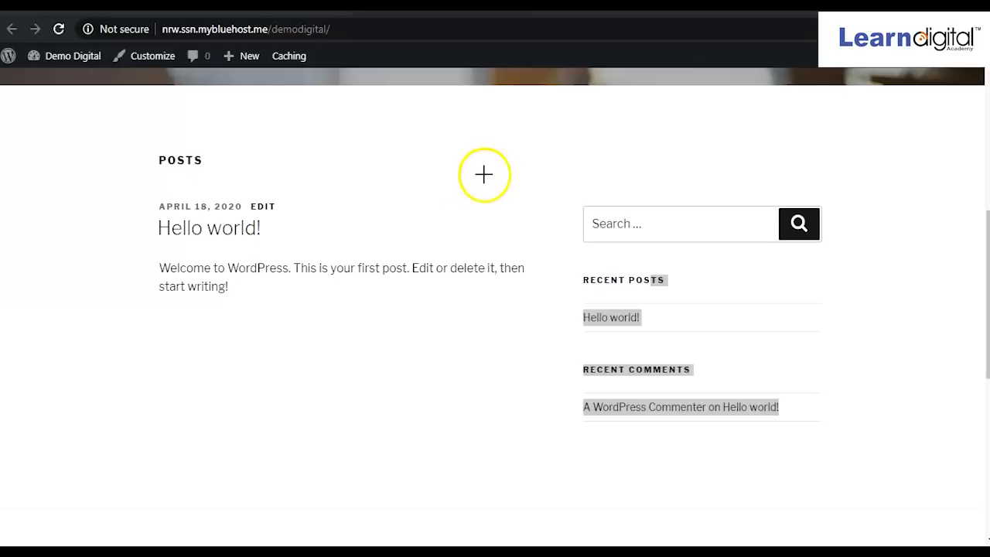
mouse_move(573, 165)
mouse_down()
mouse_move(825, 461)
mouse_move(864, 461)
mouse_up()
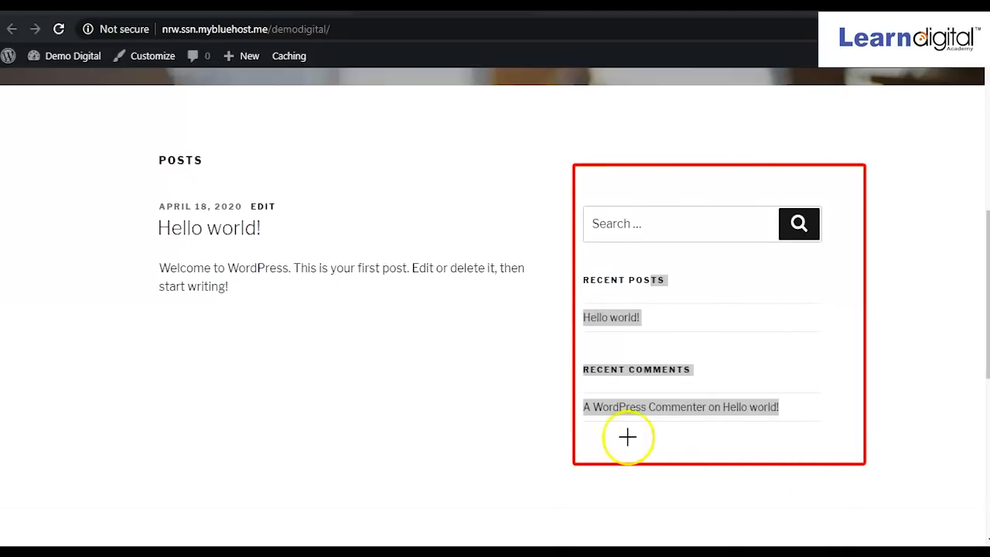
click(503, 405)
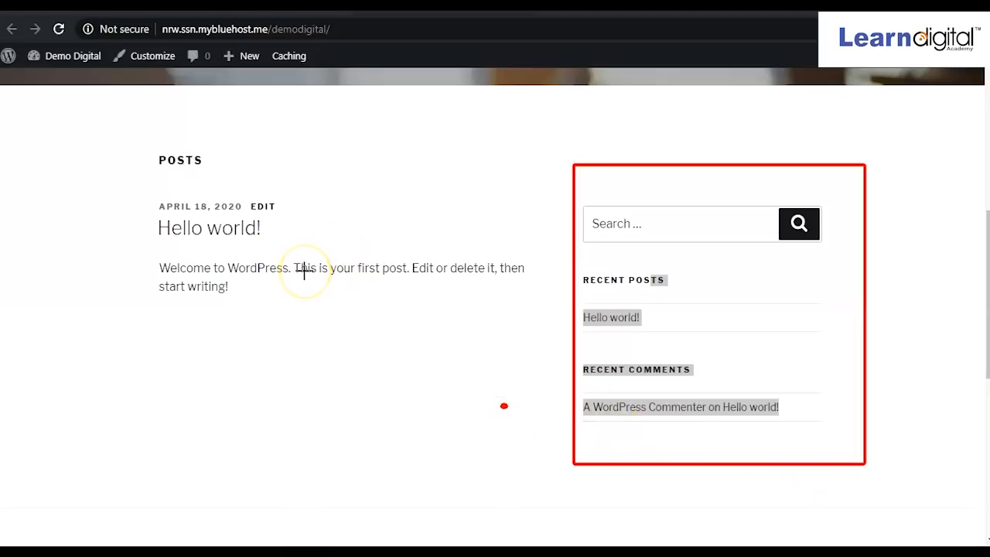
click(609, 27)
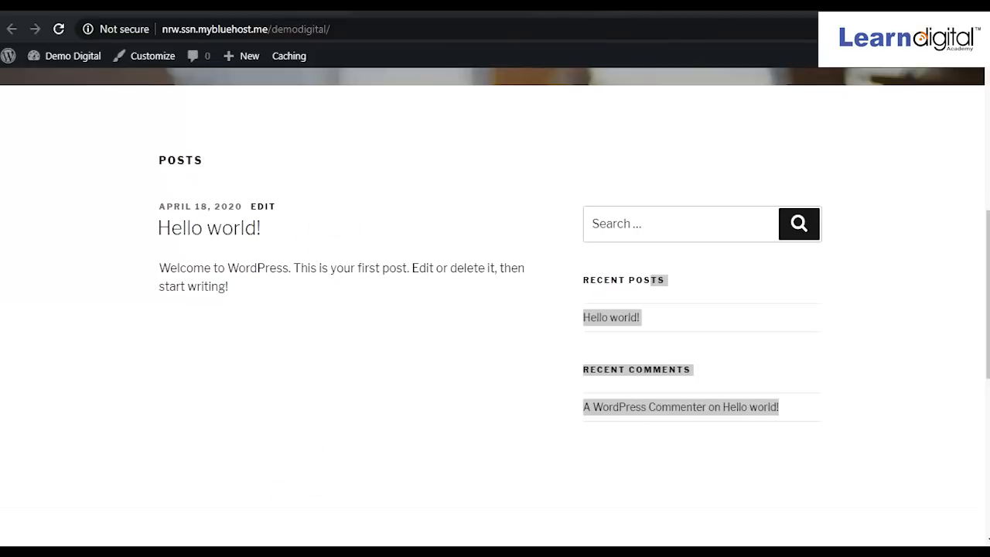
scroll(217, 432, up, 6)
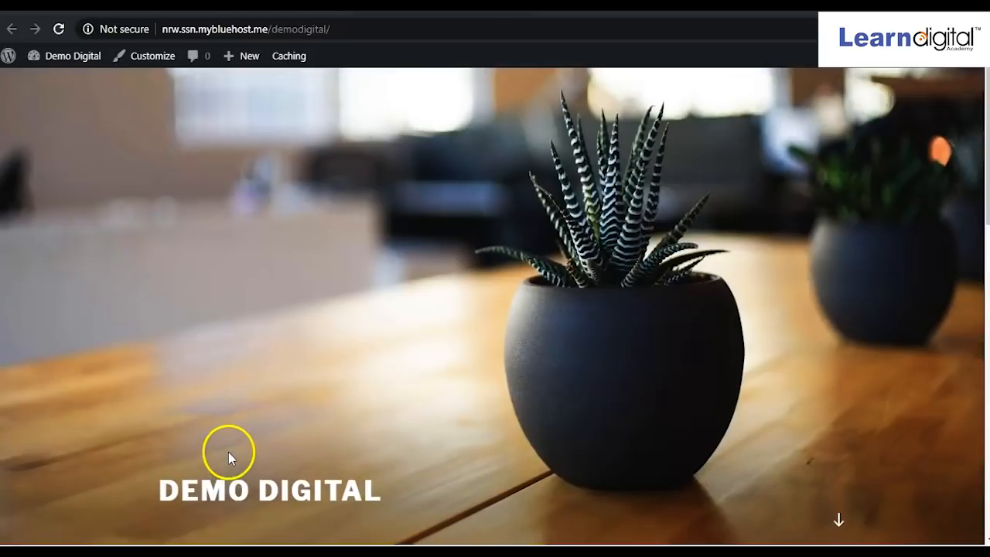
scroll(229, 453, down, 2)
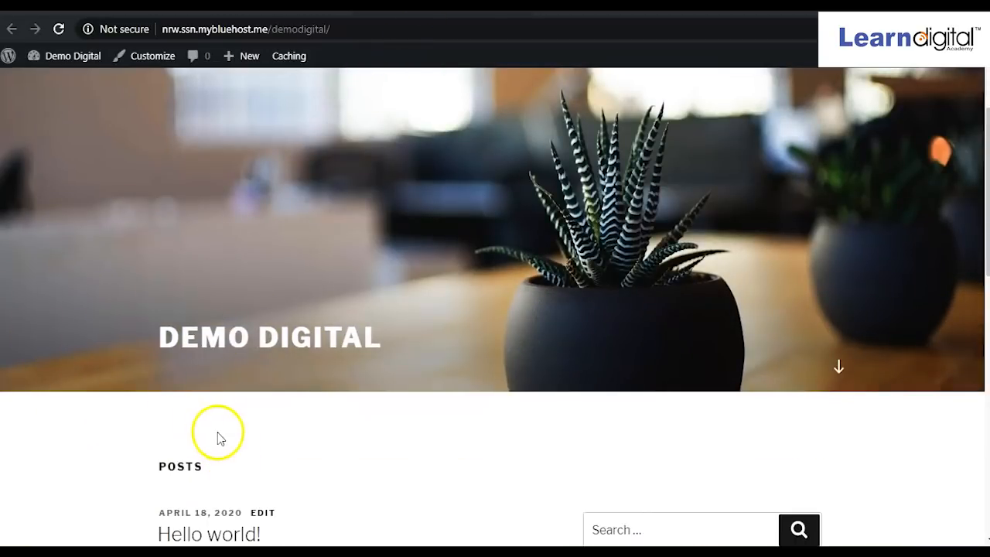
scroll(479, 446, down, 2)
scroll(464, 453, up, 2)
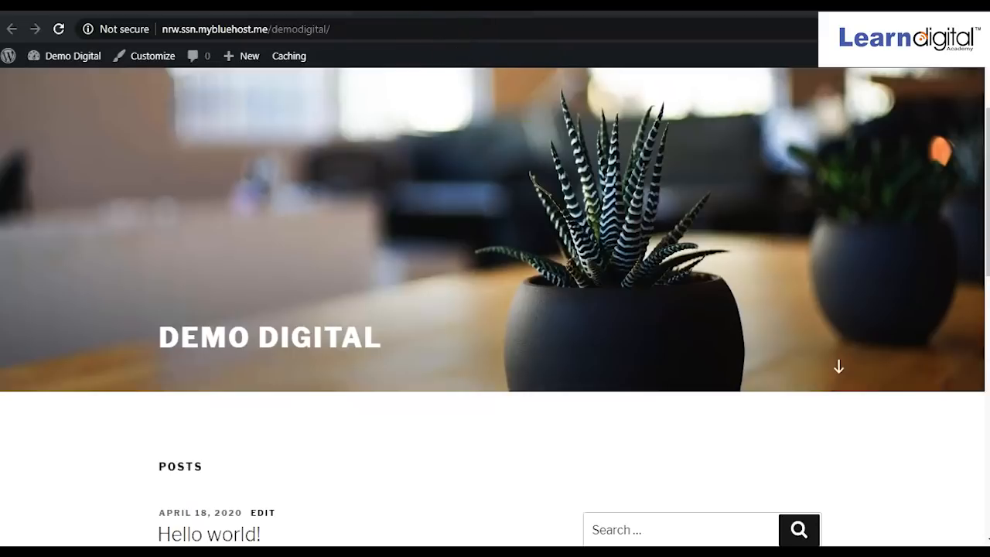
mouse_move(174, 348)
mouse_down()
mouse_move(376, 442)
mouse_move(590, 453)
mouse_move(954, 413)
mouse_move(976, 441)
mouse_up()
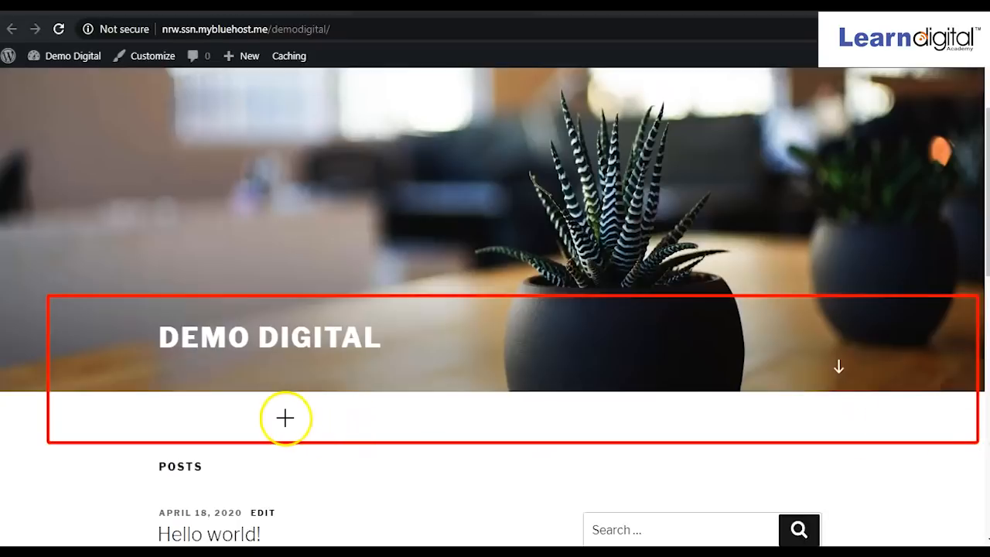
click(614, 33)
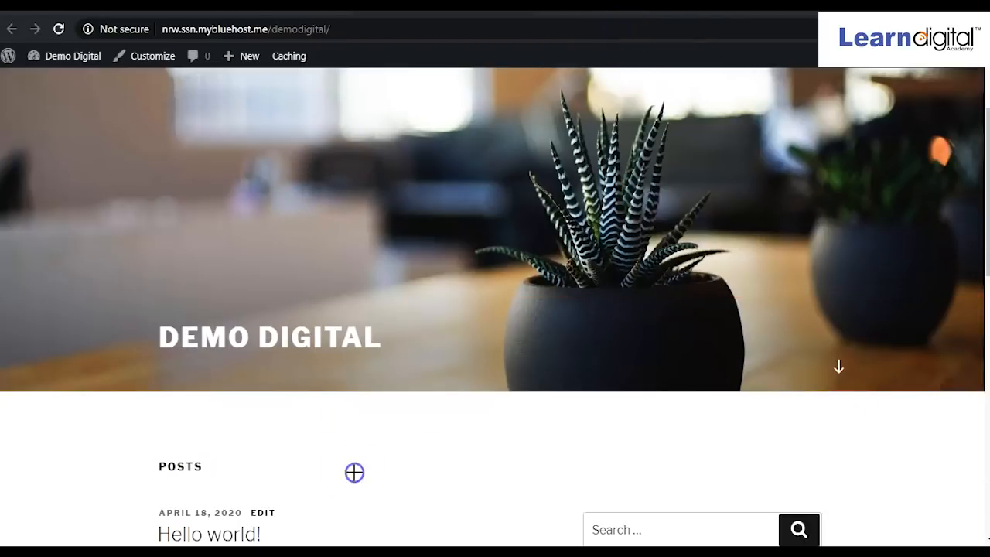
click(617, 29)
scroll(280, 411, down, 3)
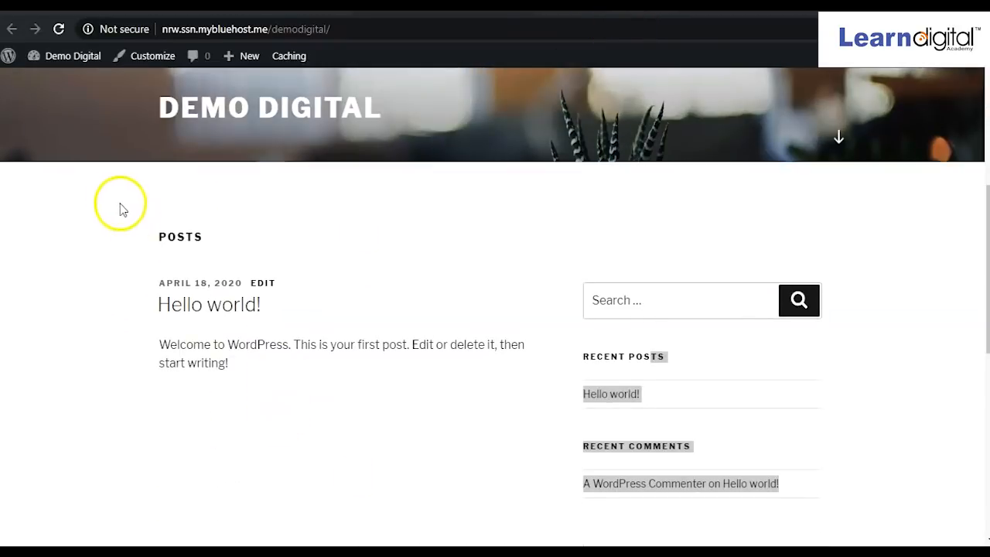
mouse_move(154, 216)
mouse_down()
mouse_move(263, 284)
mouse_move(194, 214)
mouse_move(150, 219)
mouse_up()
drag(383, 469, 452, 427)
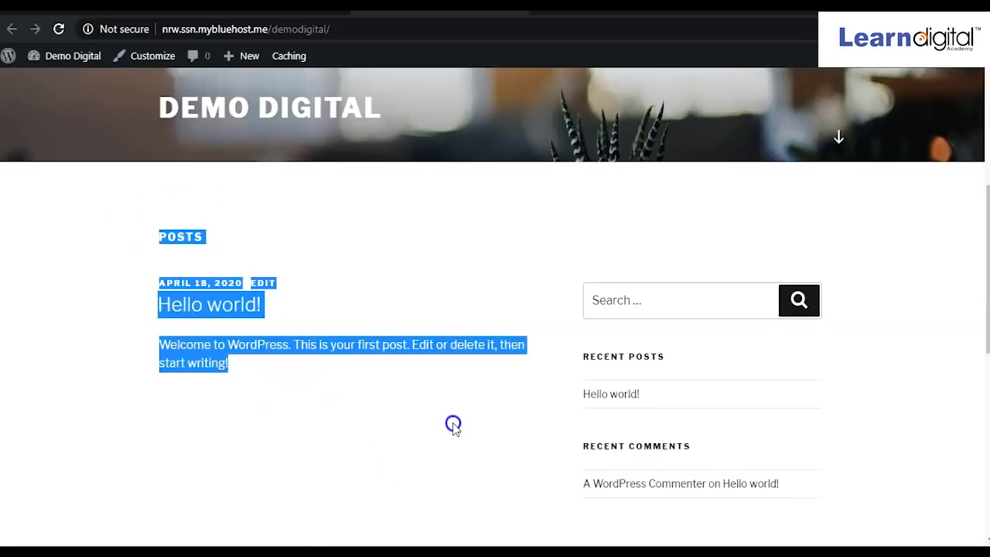
scroll(454, 427, down, 6)
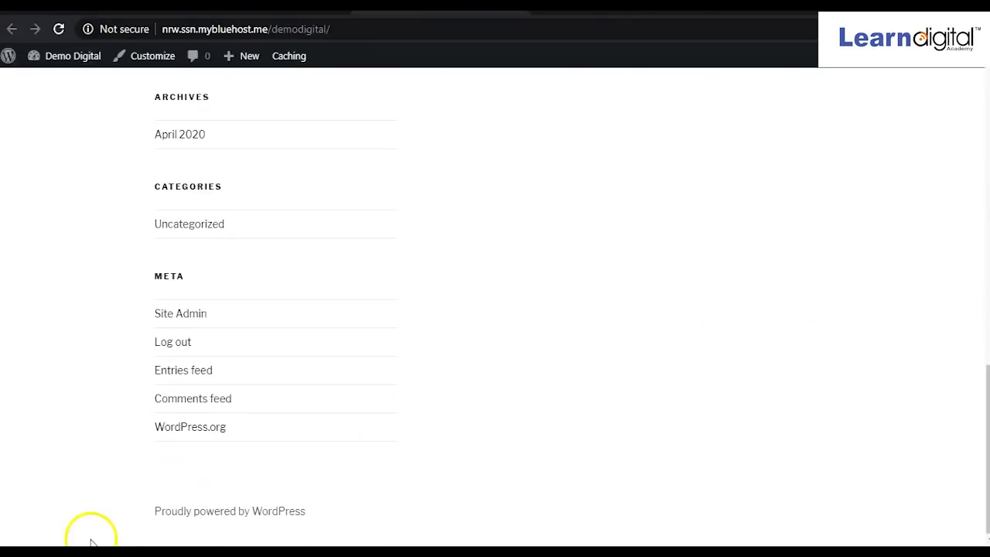
drag(146, 495, 319, 516)
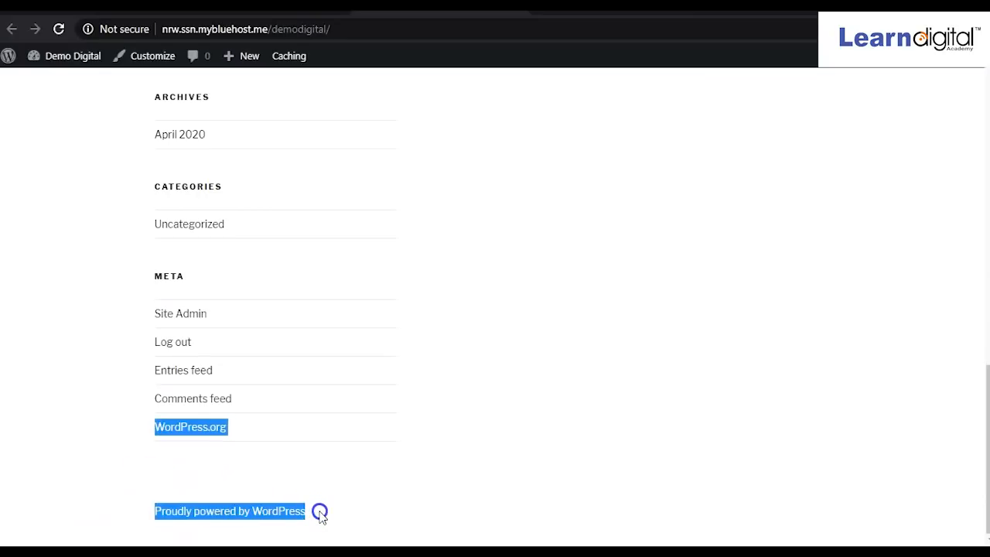
click(325, 512)
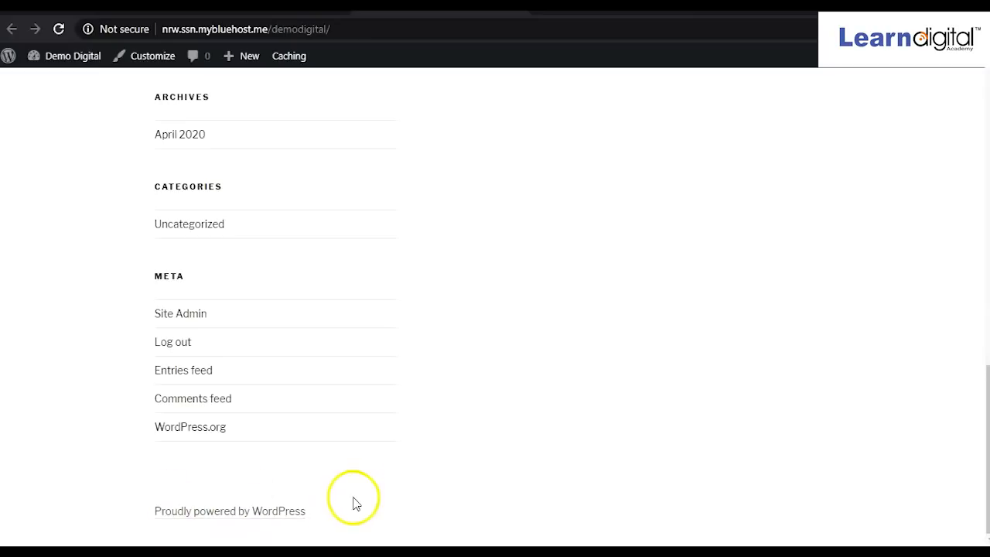
scroll(408, 157, up, 12)
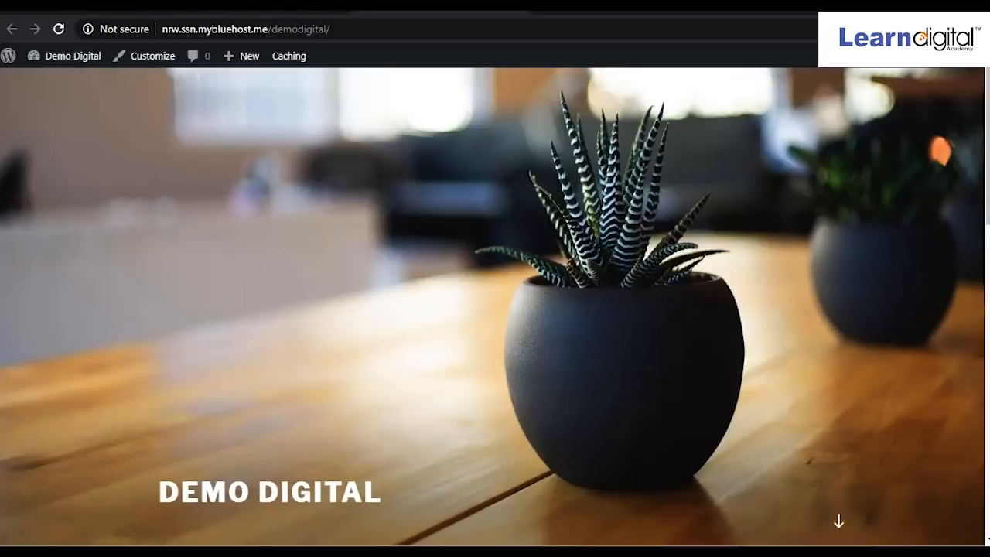
Go from the wp-admin Themes page to Appearance > Menus.
click(265, 6)
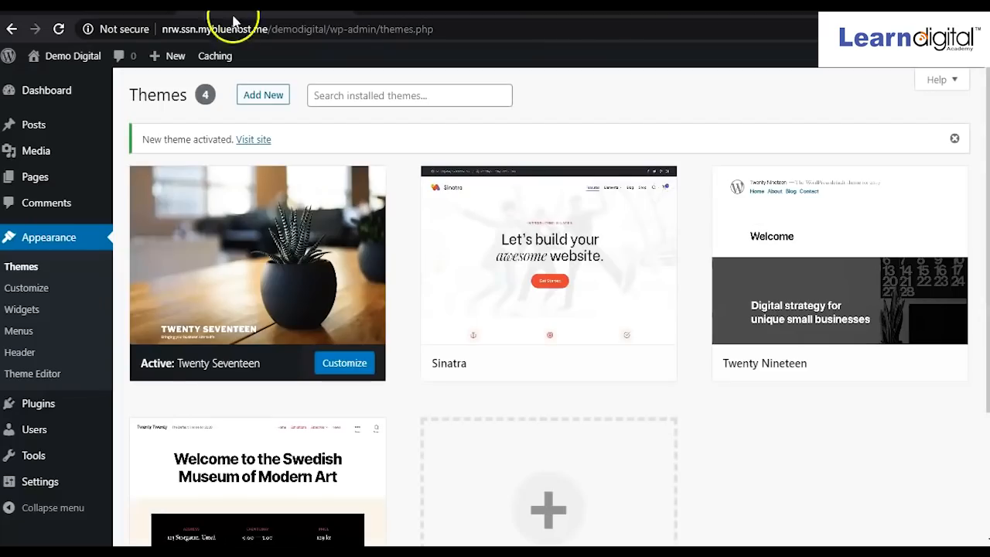
mouse_move(189, 317)
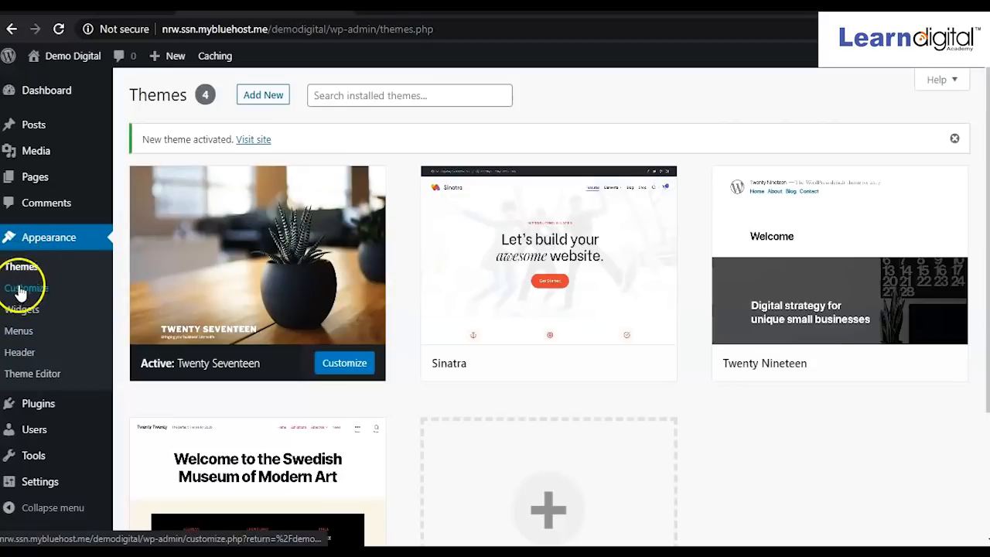
click(20, 332)
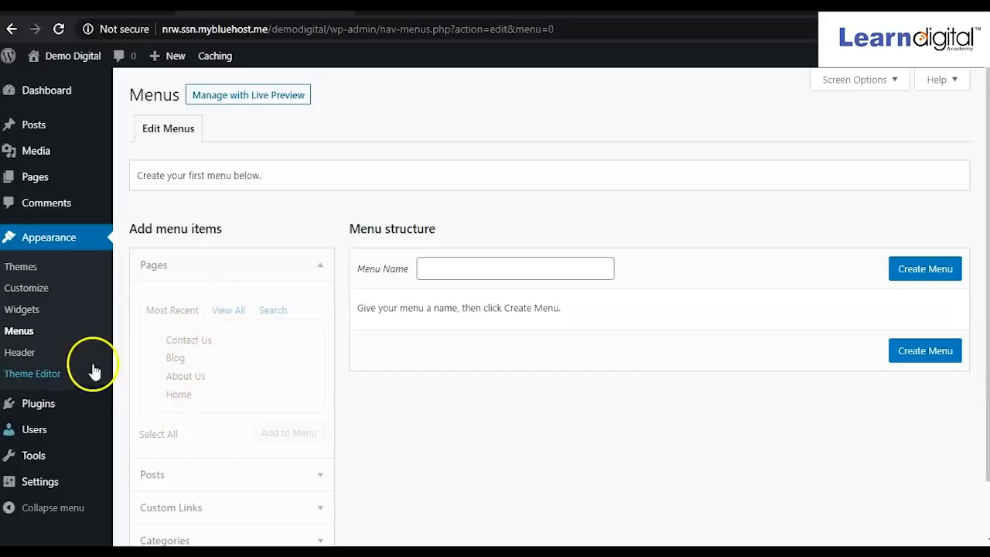
Create the 'Header' menu and add all four pages: Contact Us, Blog, About Us, Home.
click(450, 269)
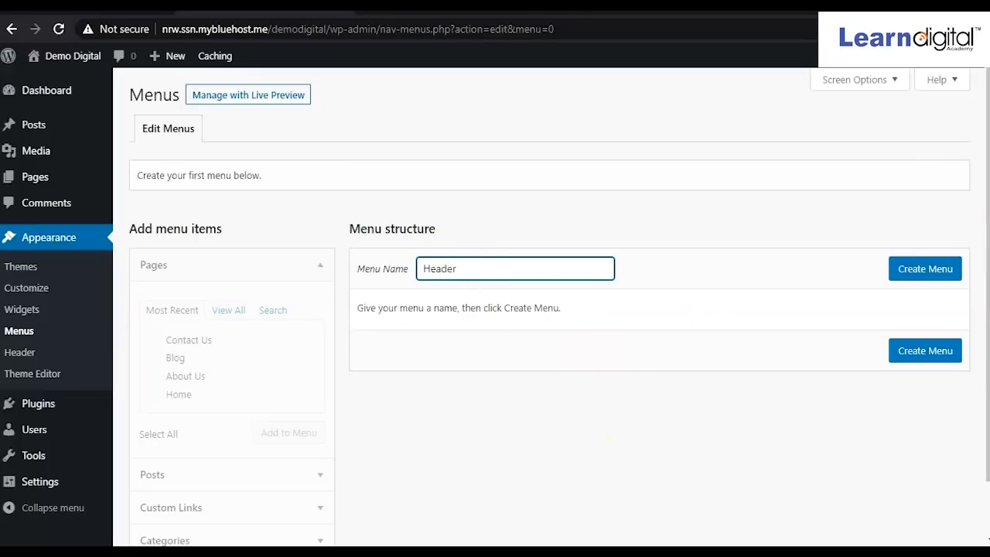
click(927, 271)
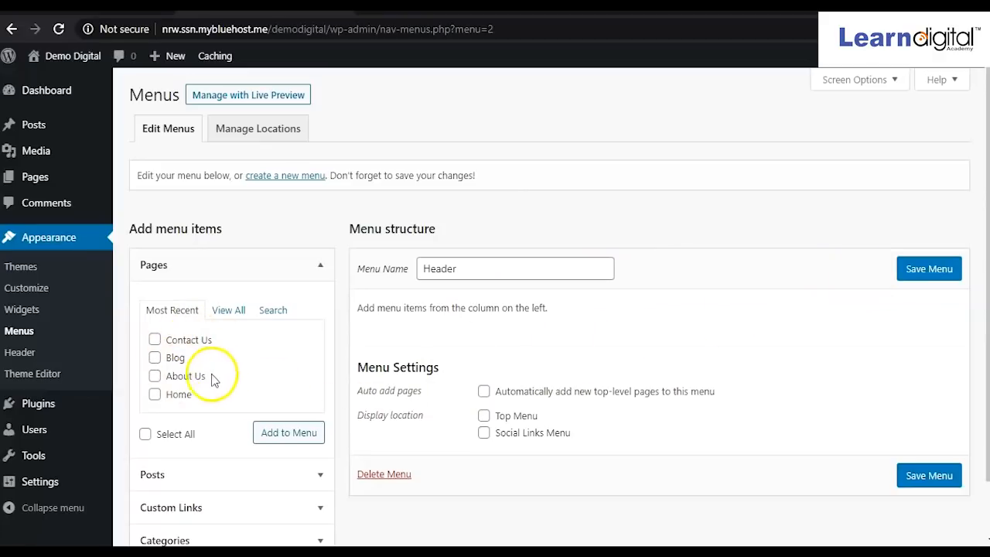
click(156, 396)
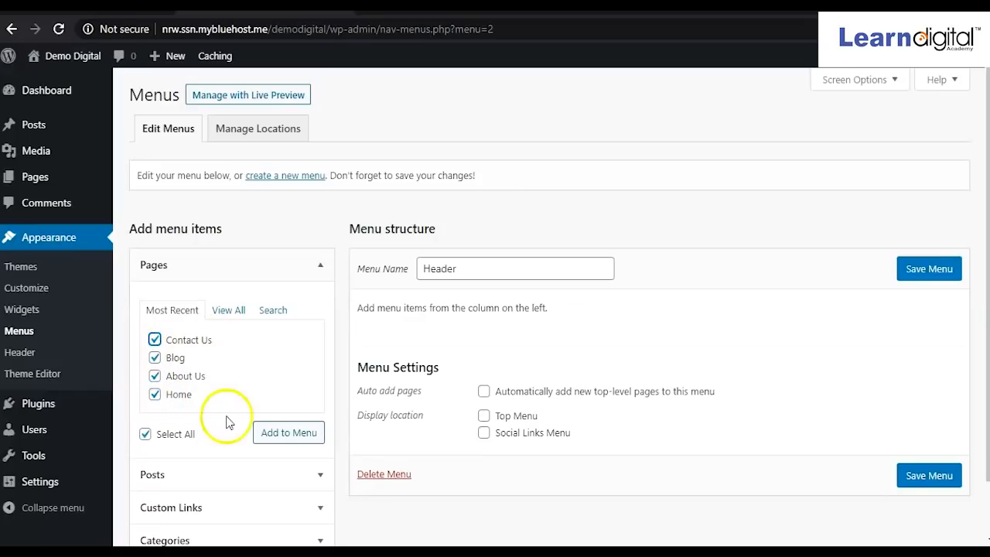
click(283, 437)
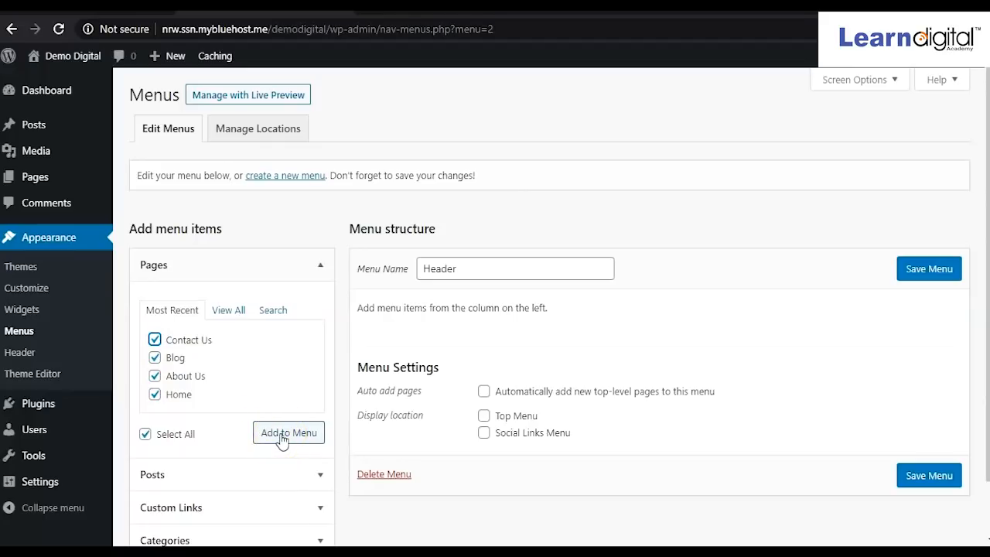
click(283, 436)
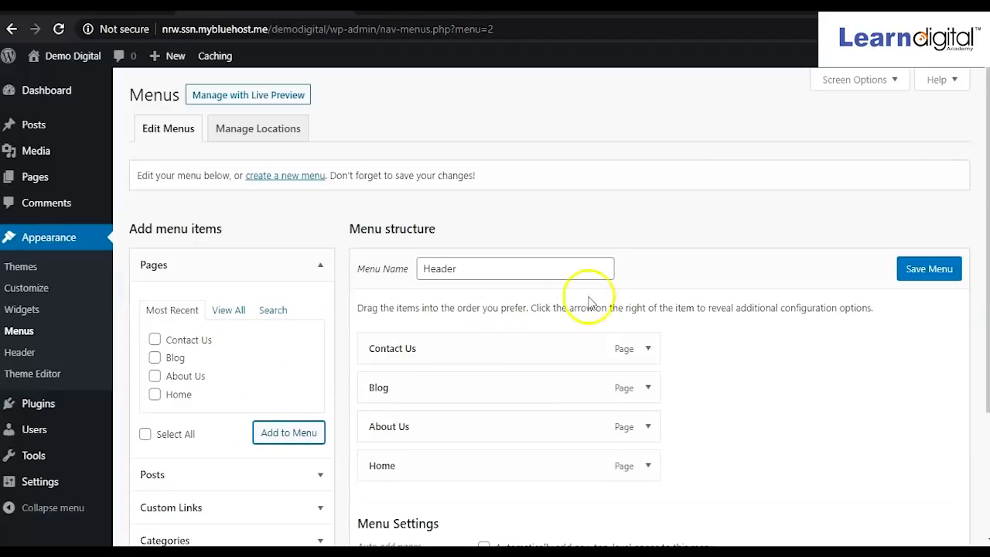
Set Top Menu as the Header menu's display location and save the menu.
scroll(743, 347, down, 1)
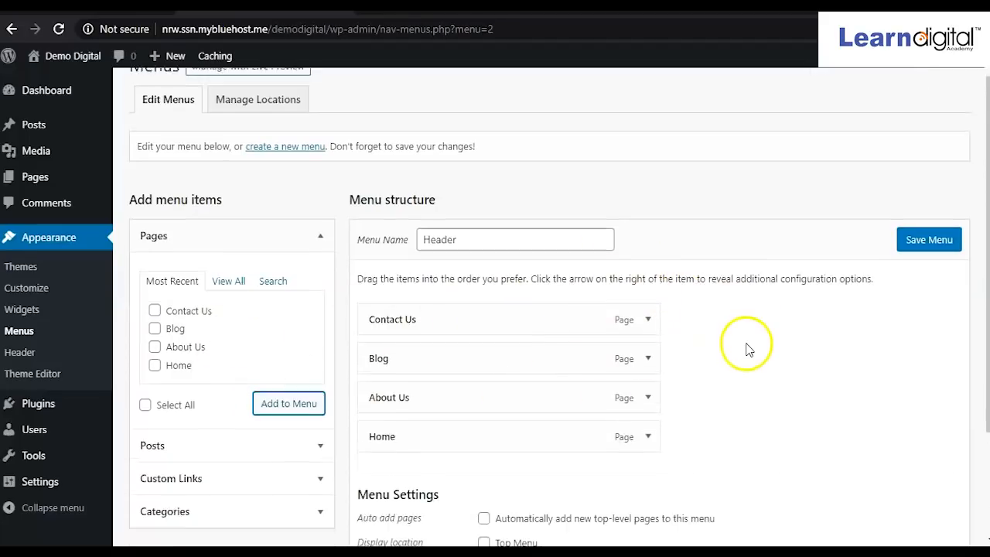
scroll(744, 348, down, 2)
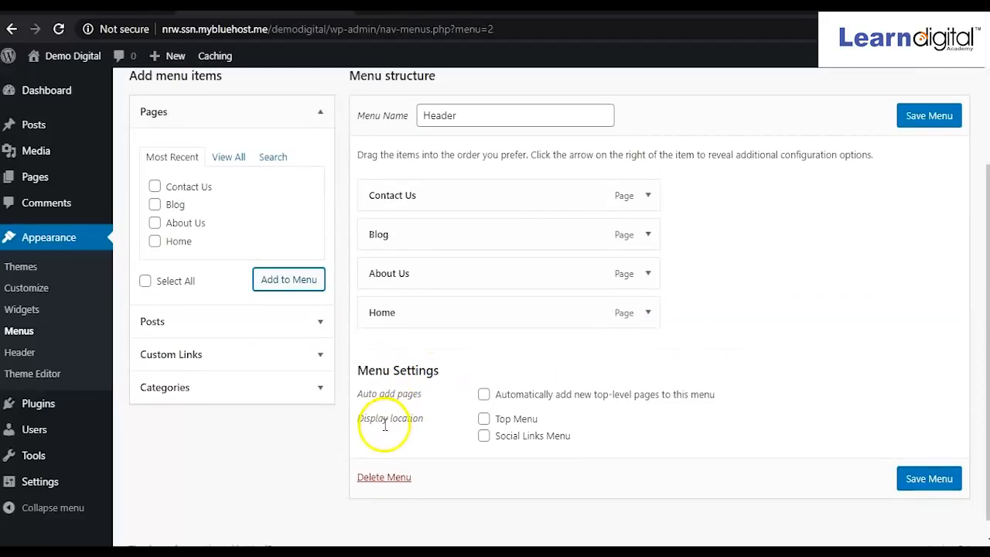
click(483, 420)
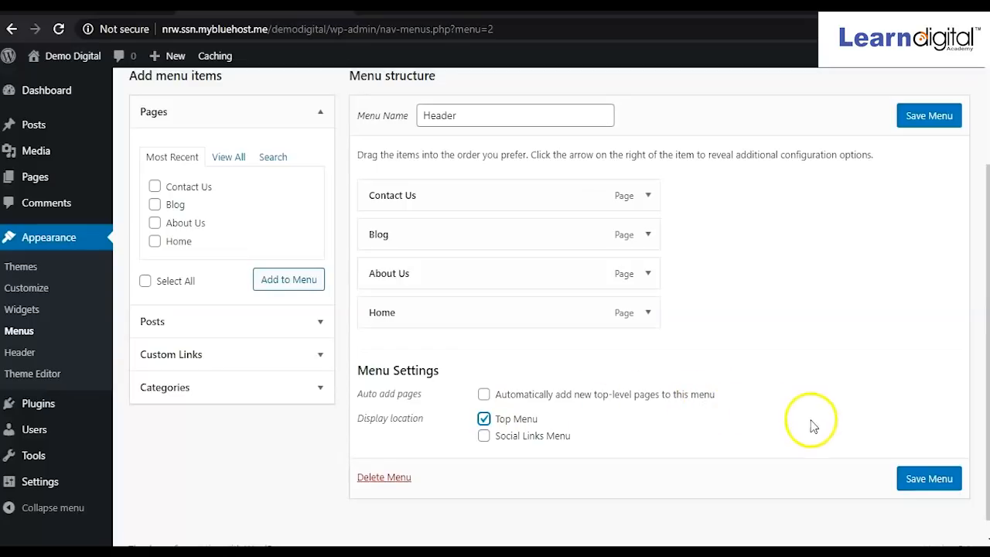
click(928, 479)
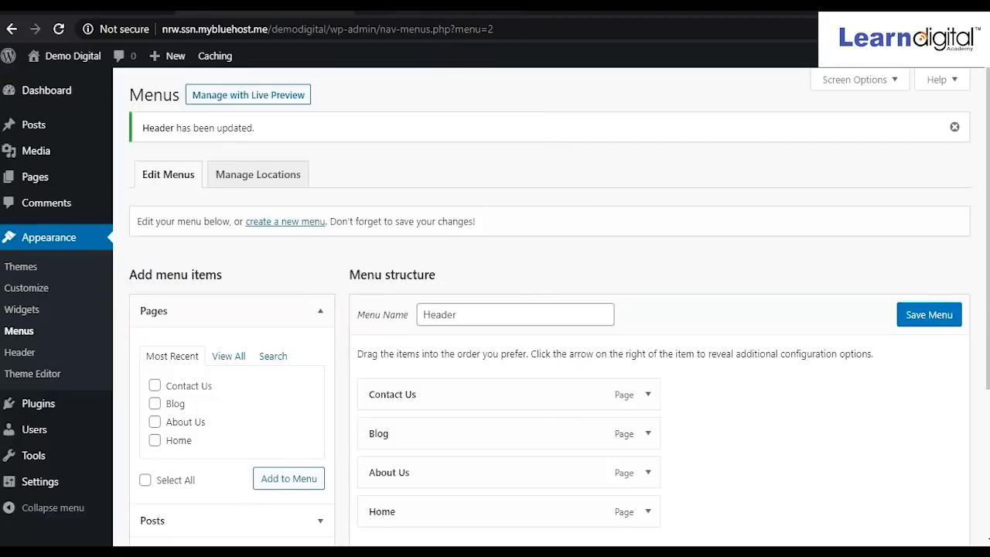
Reload the live Demo Digital homepage to show the Contact Us, Blog, About Us, Home links.
click(433, 5)
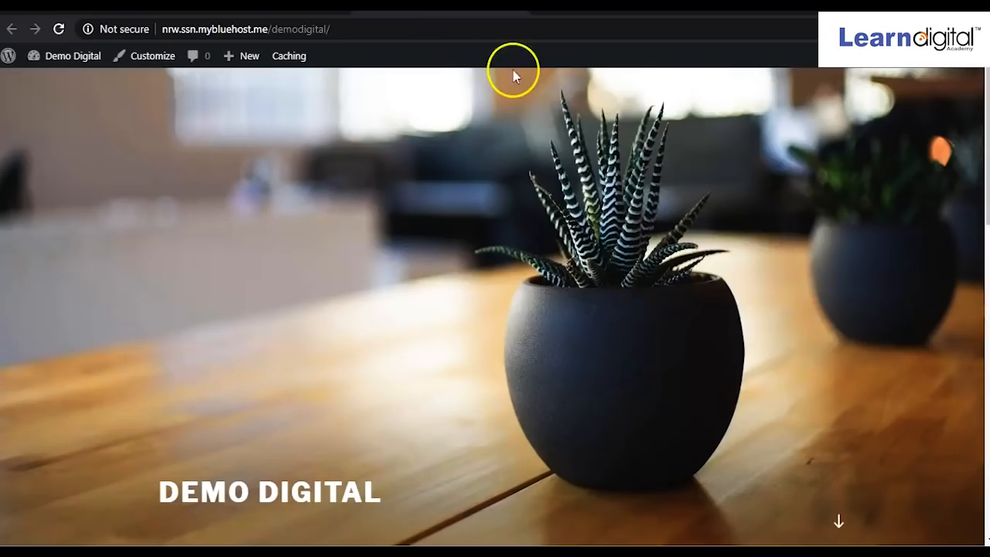
scroll(250, 200, down, 4)
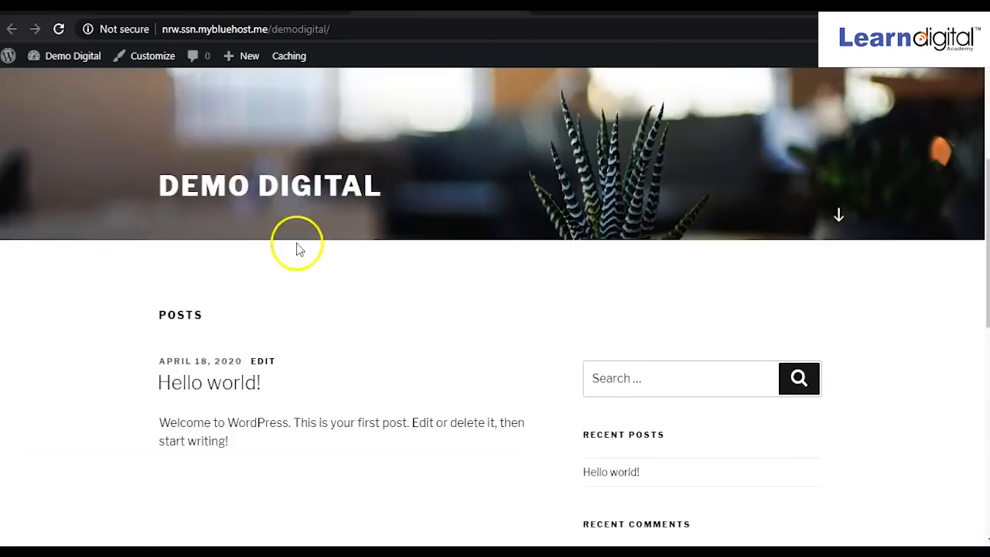
click(59, 30)
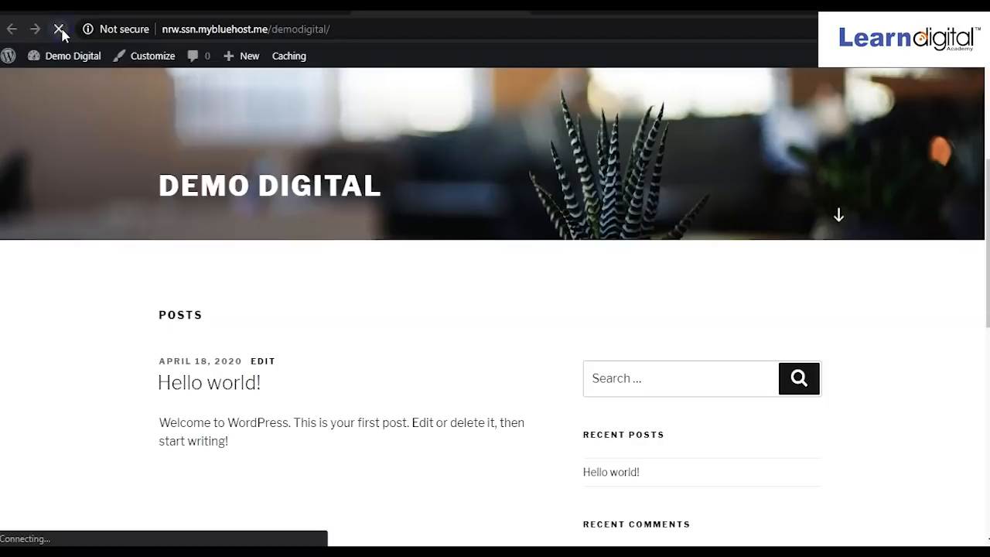
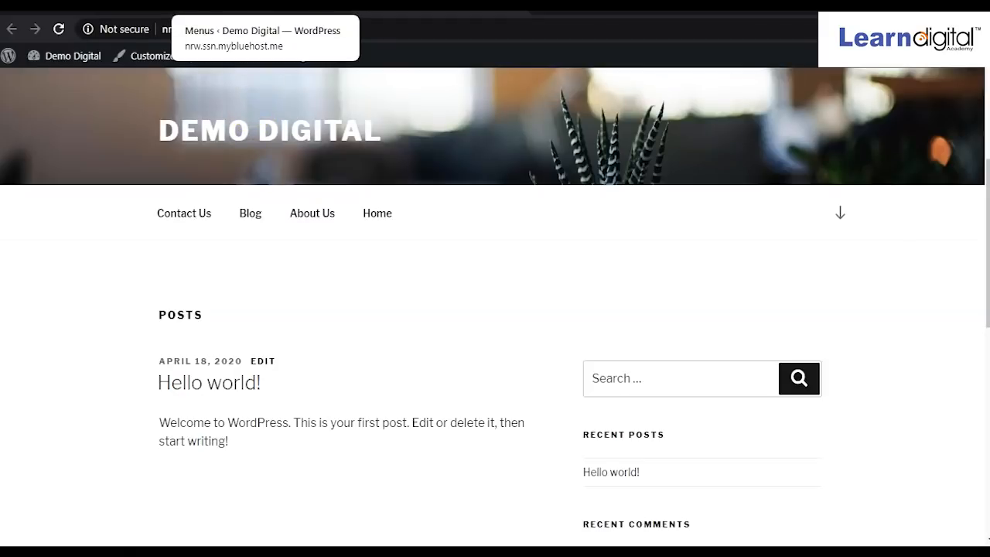
Return to the 'Menus ‹ Demo Digital' tab to edit the Header menu.
click(255, 6)
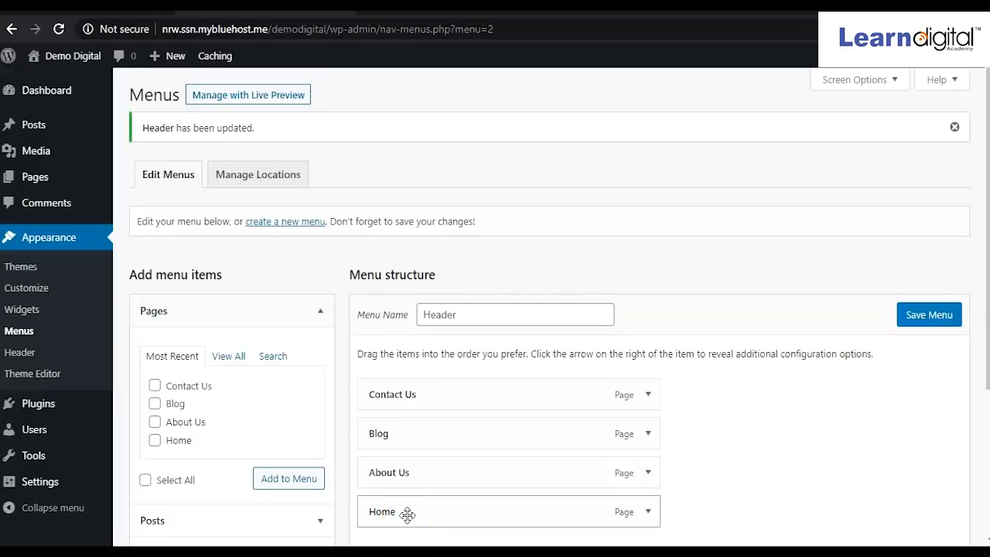
Arrange the Header menu as Home, About Us, Blog, Contact Us, all top-level, and save it.
drag(407, 514, 405, 388)
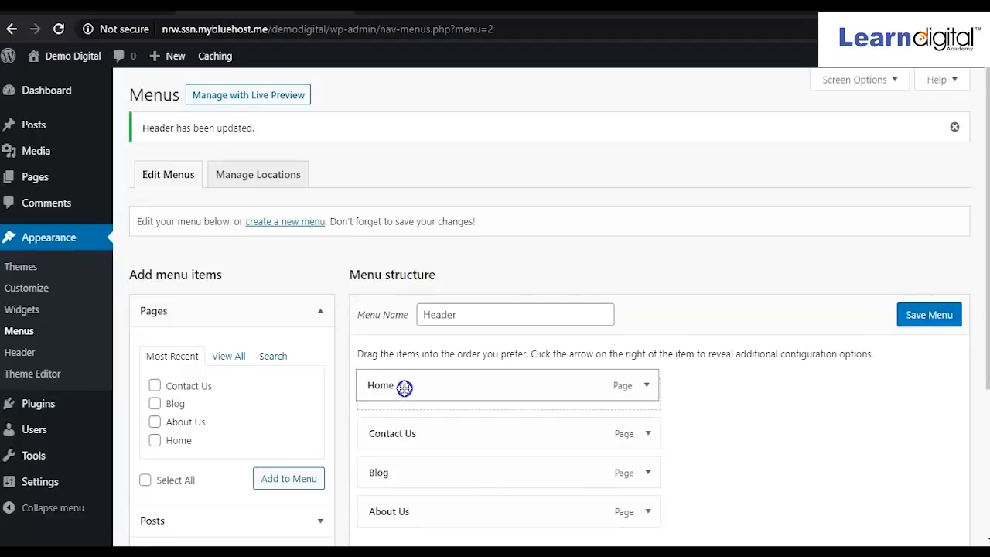
drag(409, 512, 408, 433)
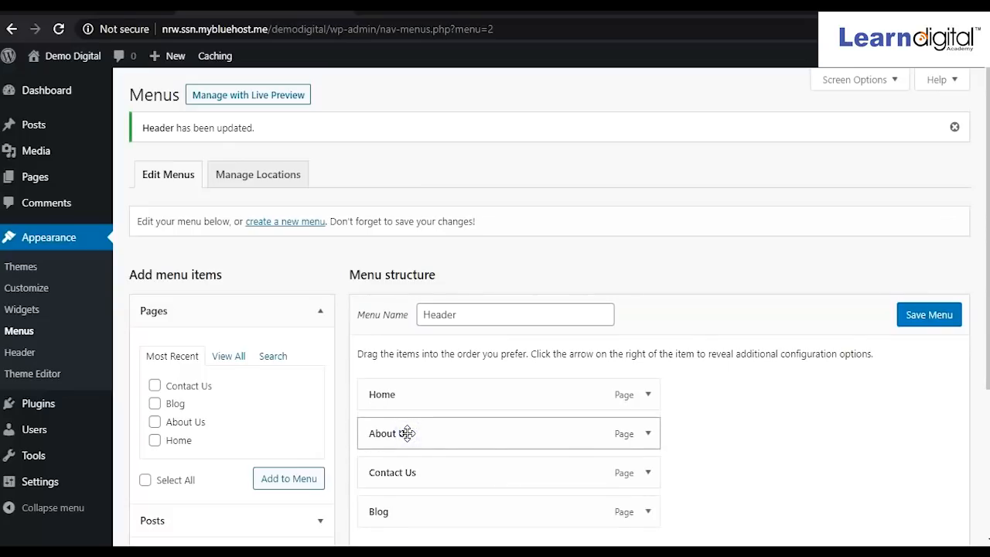
drag(385, 514, 391, 473)
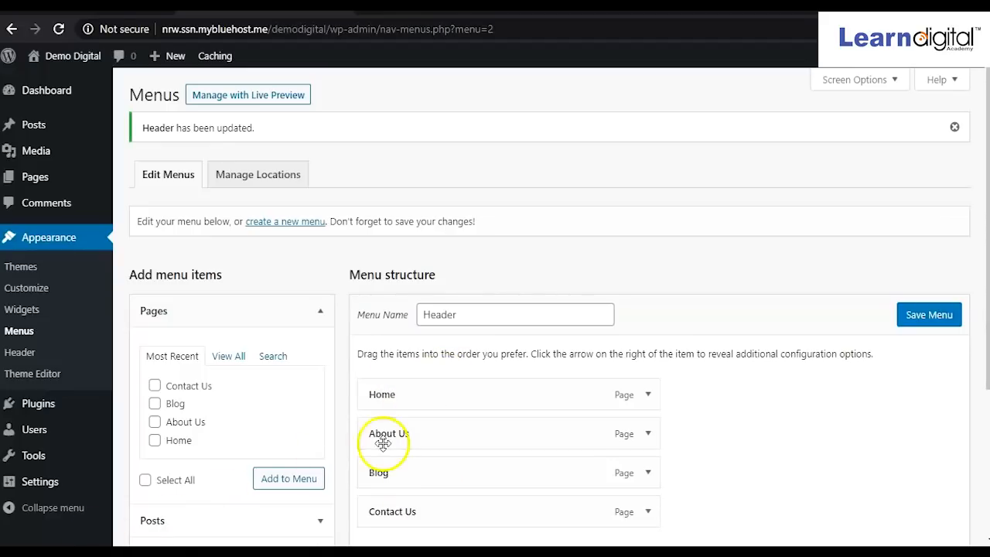
scroll(723, 447, down, 2)
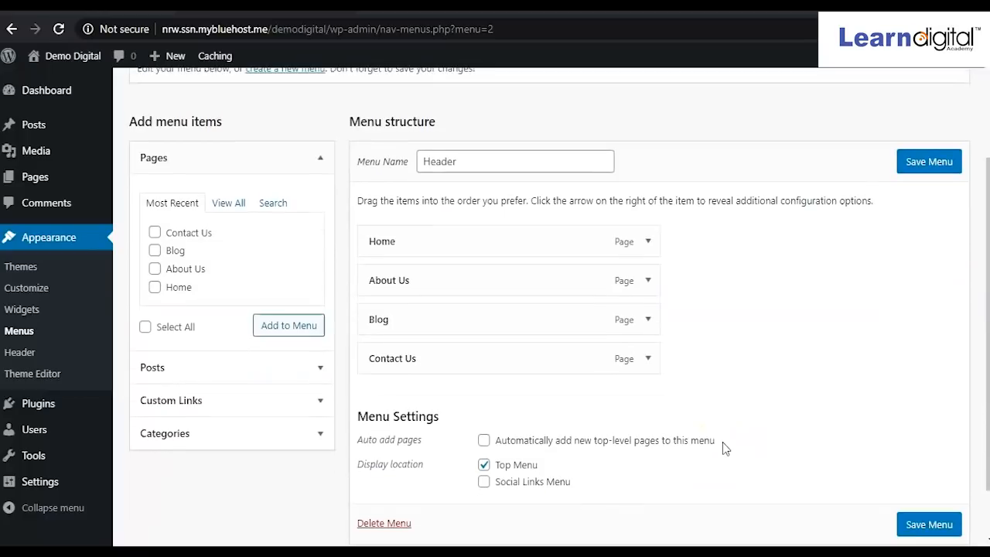
scroll(723, 447, up, 2)
scroll(723, 447, down, 1)
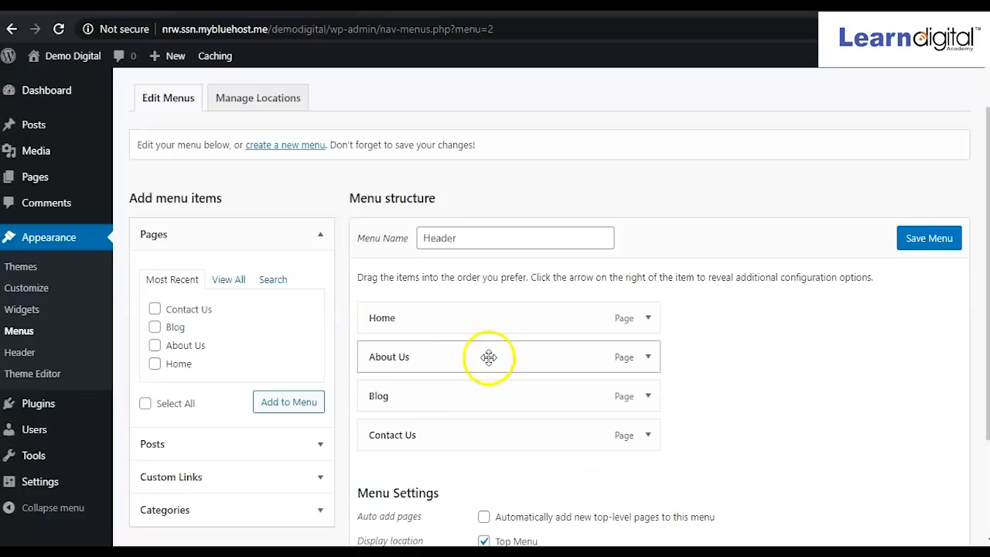
drag(453, 361, 489, 361)
click(442, 444)
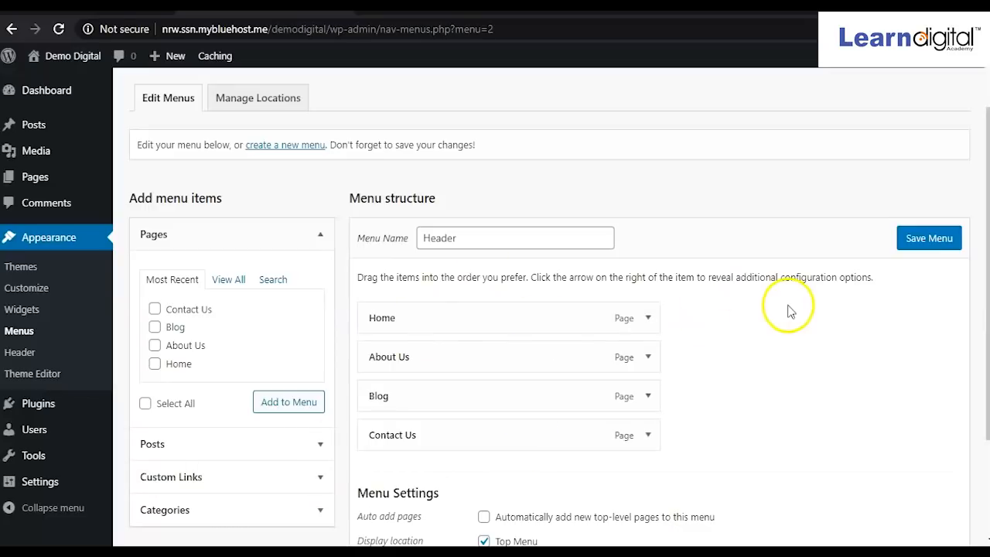
click(932, 240)
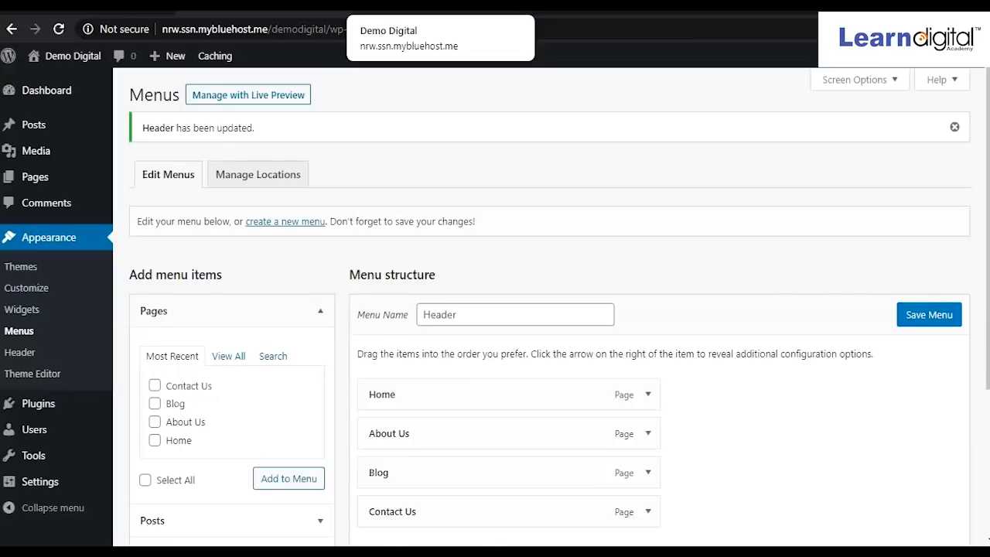
click(437, 6)
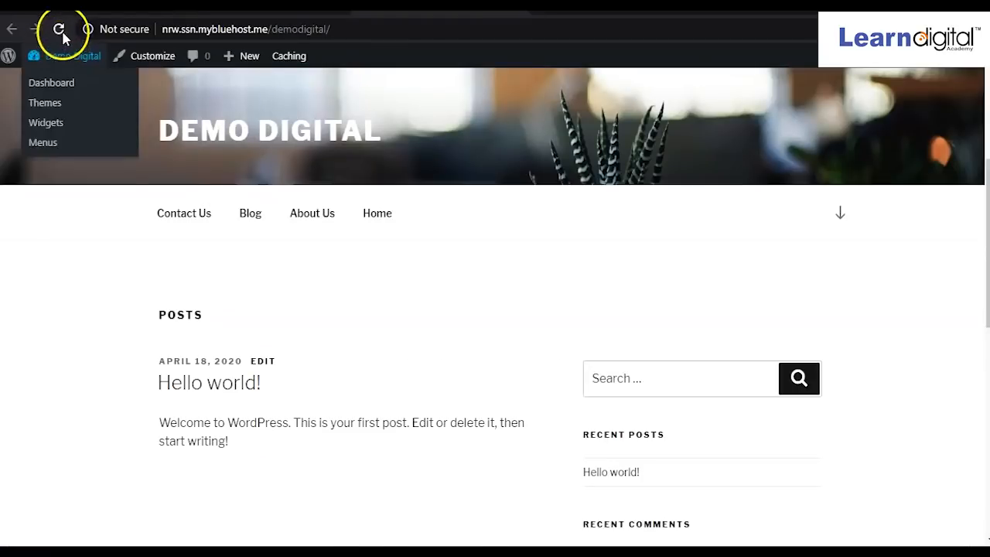
Reload the live site, then visit Home, About Us, Blog, Contact Us and the front page.
click(58, 29)
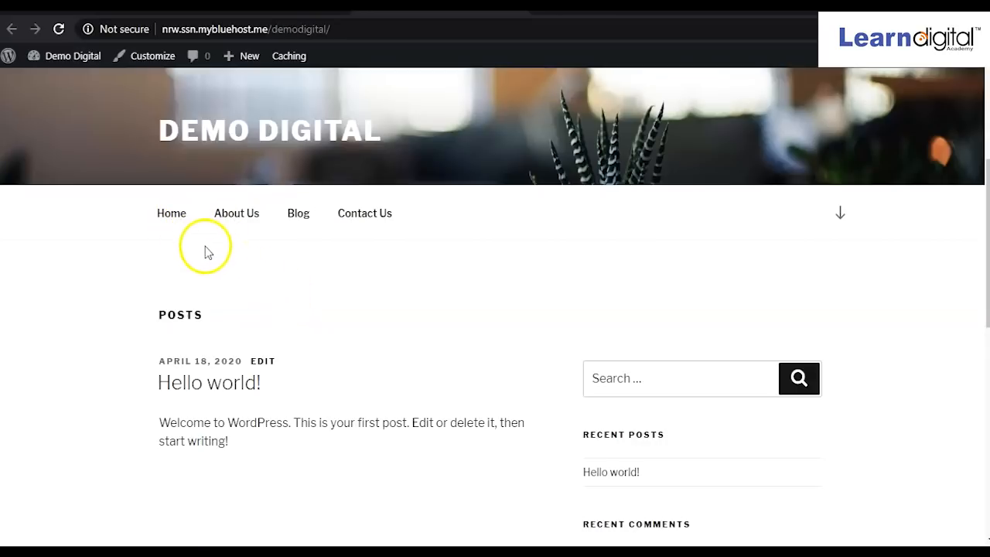
click(172, 222)
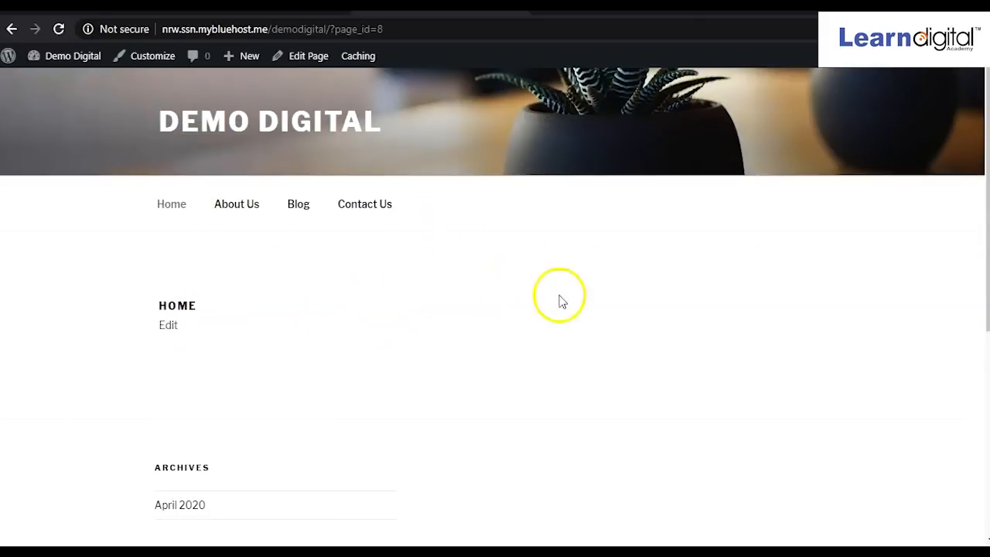
click(239, 208)
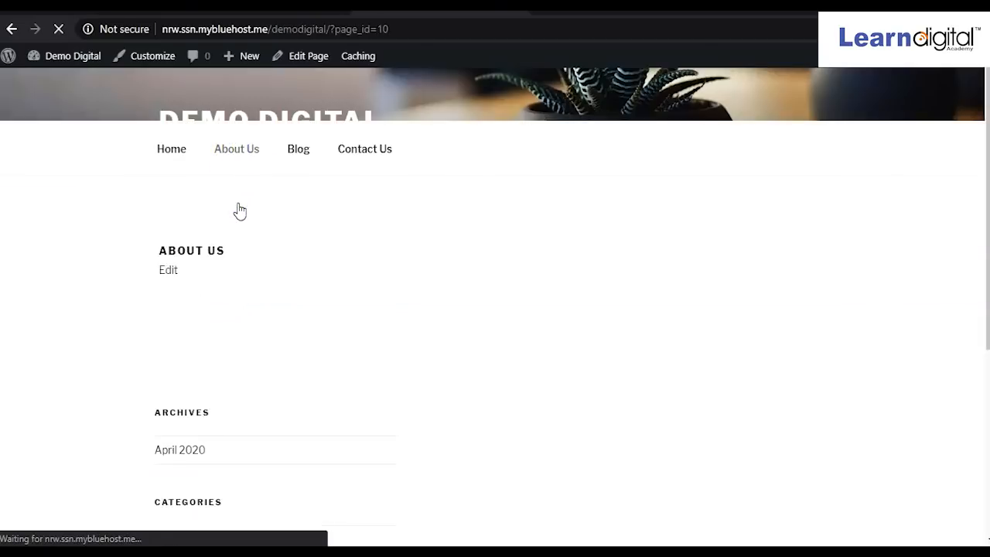
click(300, 213)
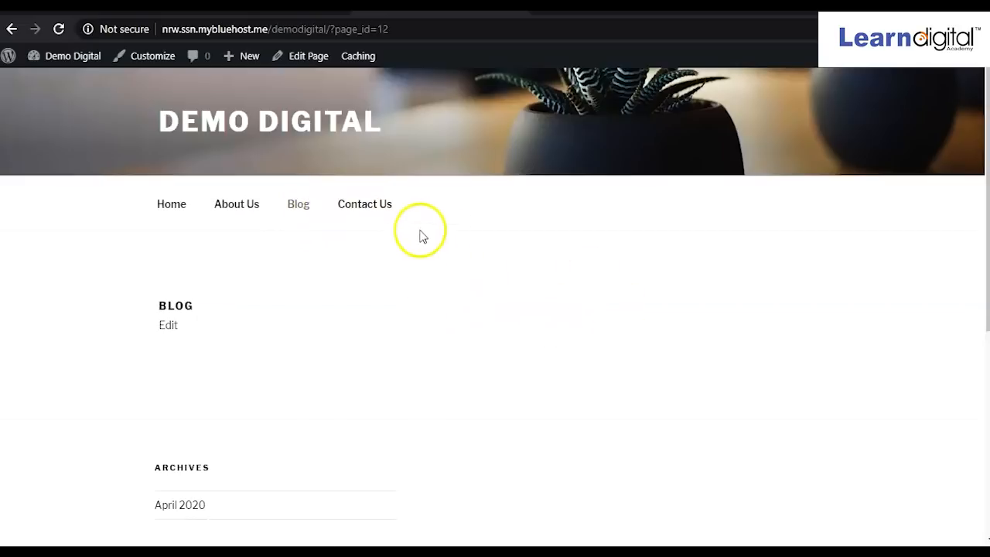
click(374, 212)
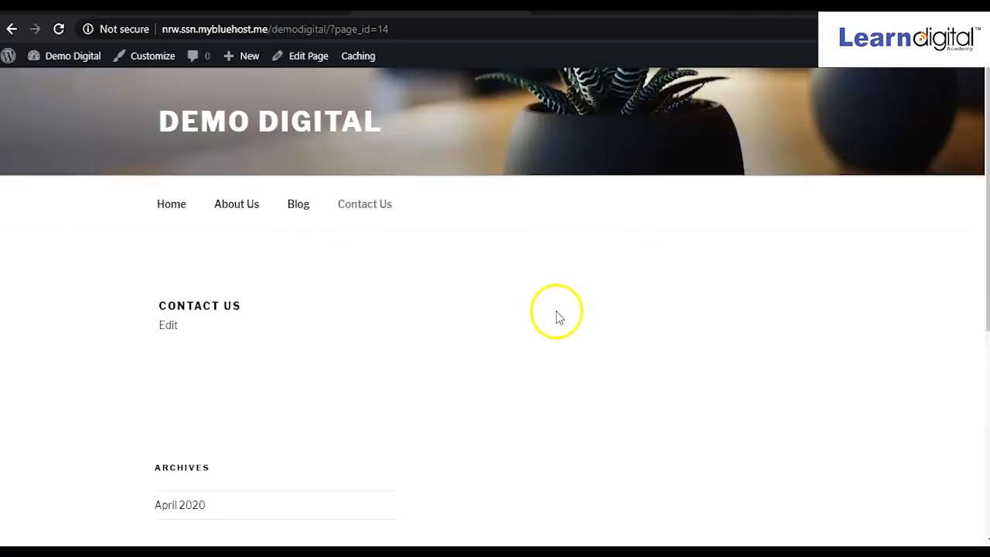
click(225, 132)
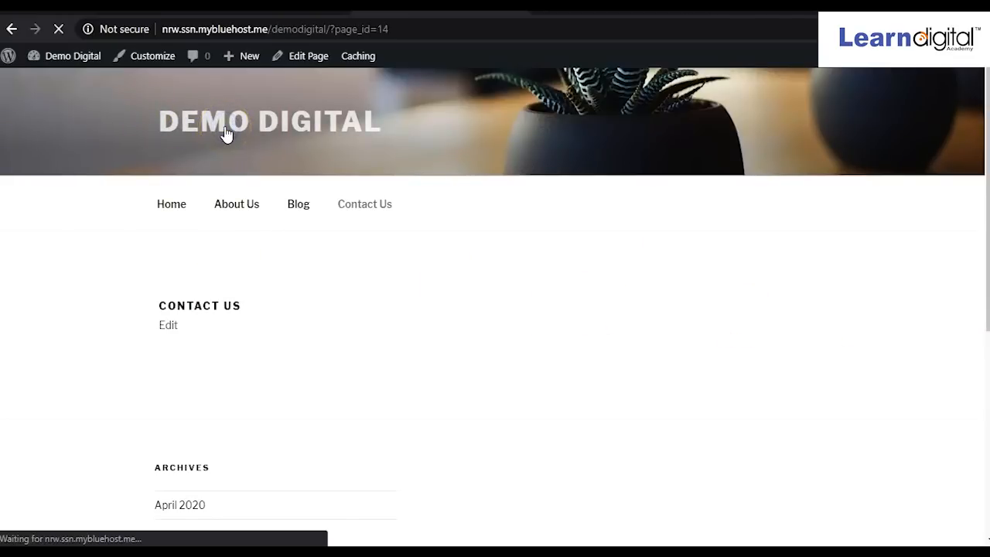
scroll(391, 152, down, 1)
scroll(391, 153, up, 1)
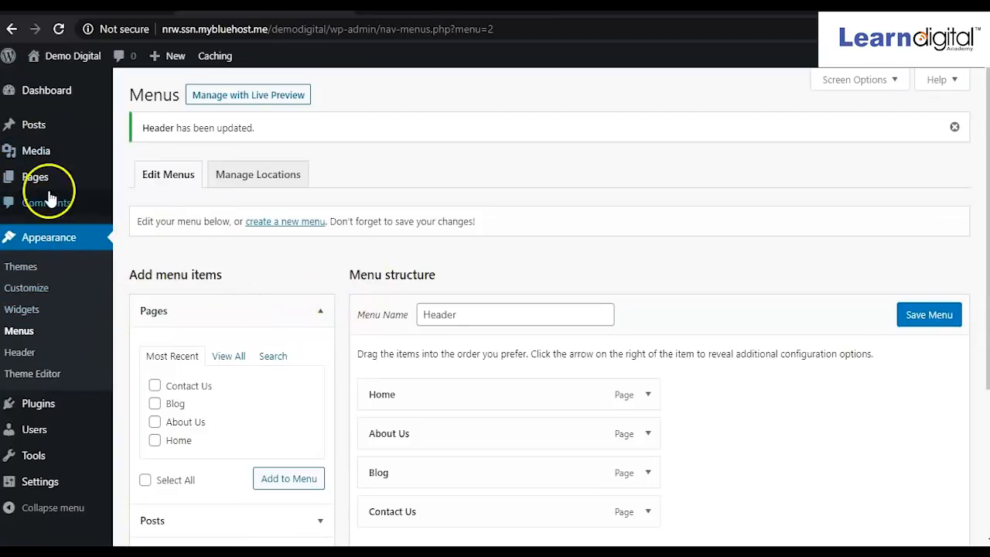
Open the About Us page for editing from the All Pages list.
mouse_move(31, 179)
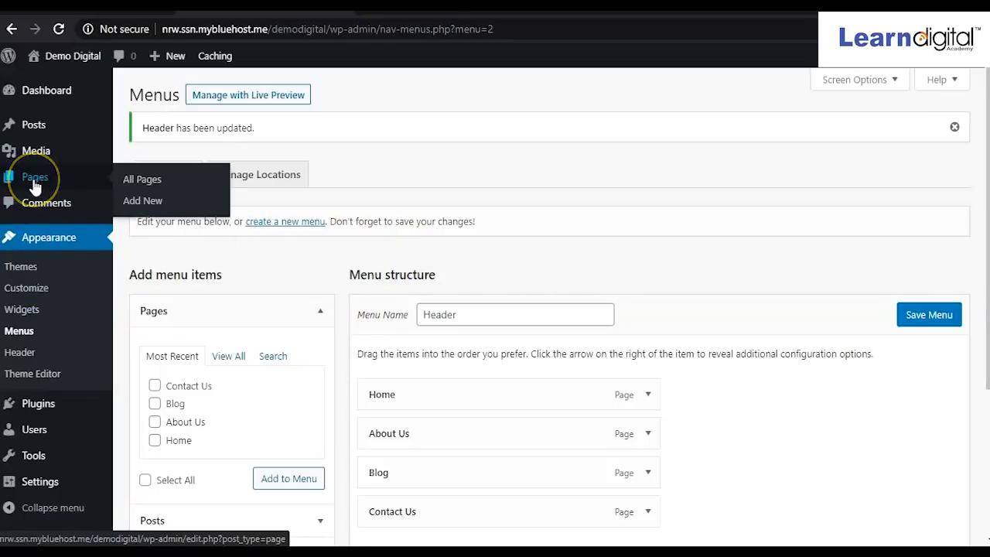
click(148, 187)
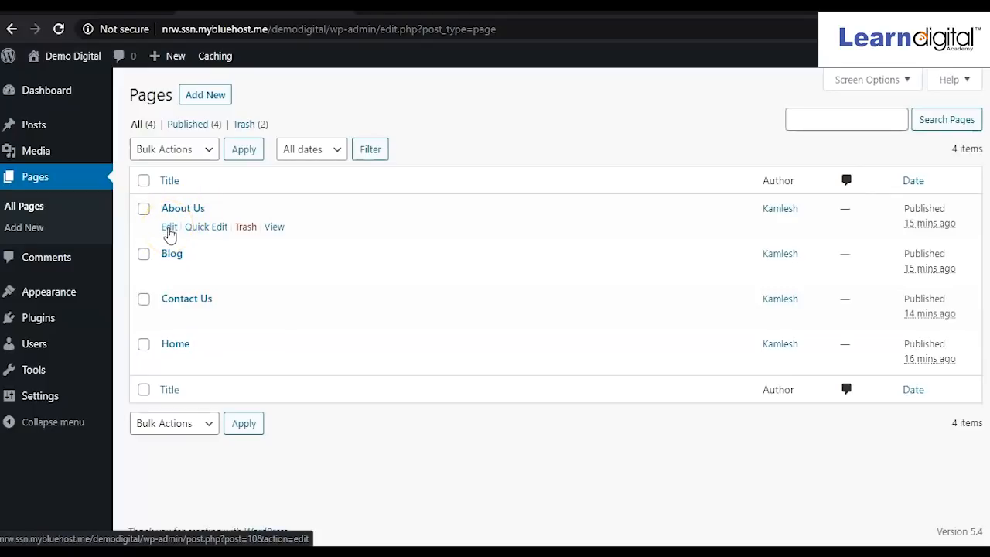
click(169, 232)
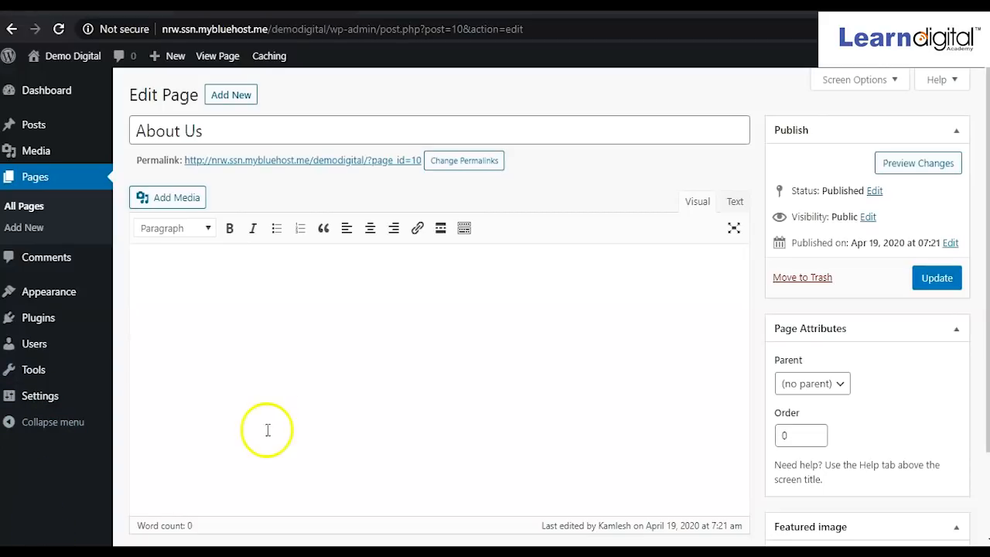
Paste the bulleted Learn Digital Academy description into About Us and update the page.
click(213, 297)
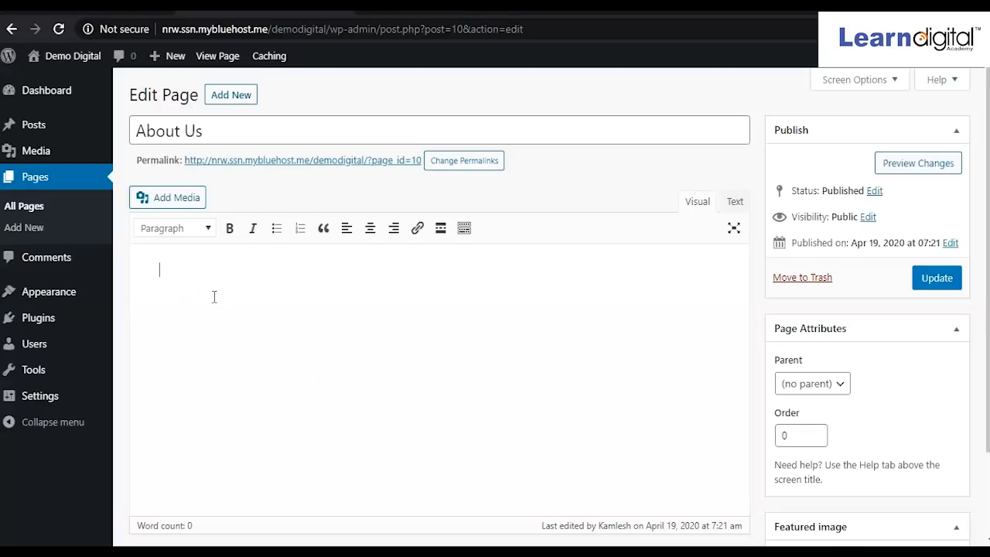
text(Learn Digital Academy has put together the most-widely followed methods of Digital Marketing along with the latest techniques and methodologies to become a skilled Digital Marketer. Our Digital Marketing Training Program is subdivided into 30+ Modules developed by experts in the Digital Marketing Industry, intends to provide you with In-depth knowledge in all the Digital Marketing channels. We have trained over 35+ Batches, 800+ Students, Career Aspirants, Business Owners and Entrepreneurs, We can guide you in achieving your Career Dreams as well as fulfilling your Business Objectives. Learn Digital will teach you the art of communicating with prospective customers through enriching content, thus allowing you to sell your products and services without being intrusive. We Provide the Best Digital Marketing Classes in Bangalore. From Day 1 we will provide you with daily Assignments and work on live projects We Teach What We Do in Real Time at Webi7 Digital Media, Focuses mainly on Helping Start-Ups and Small Business Owners achieve more traffic, leads, and Revenue Through Digital marketing.)
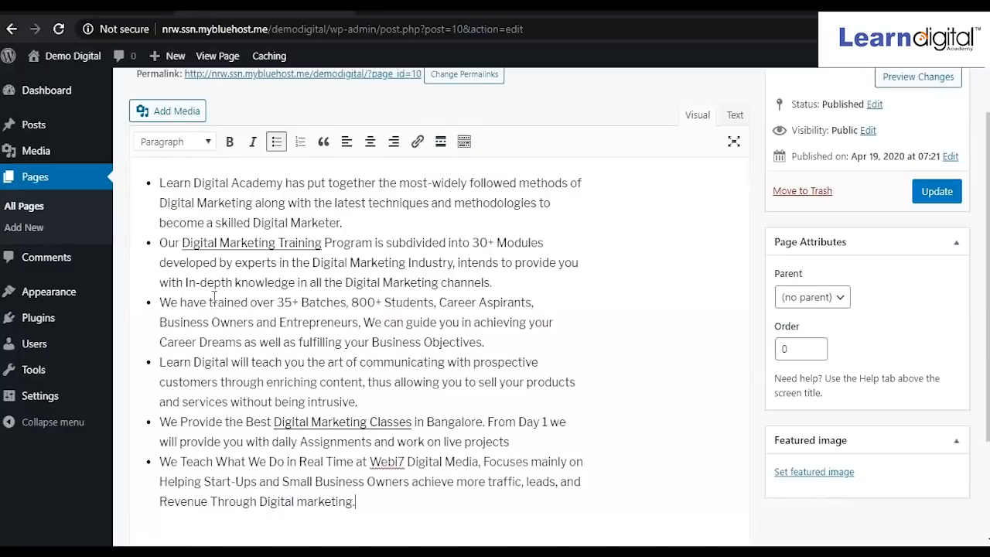
scroll(305, 277, up, 1)
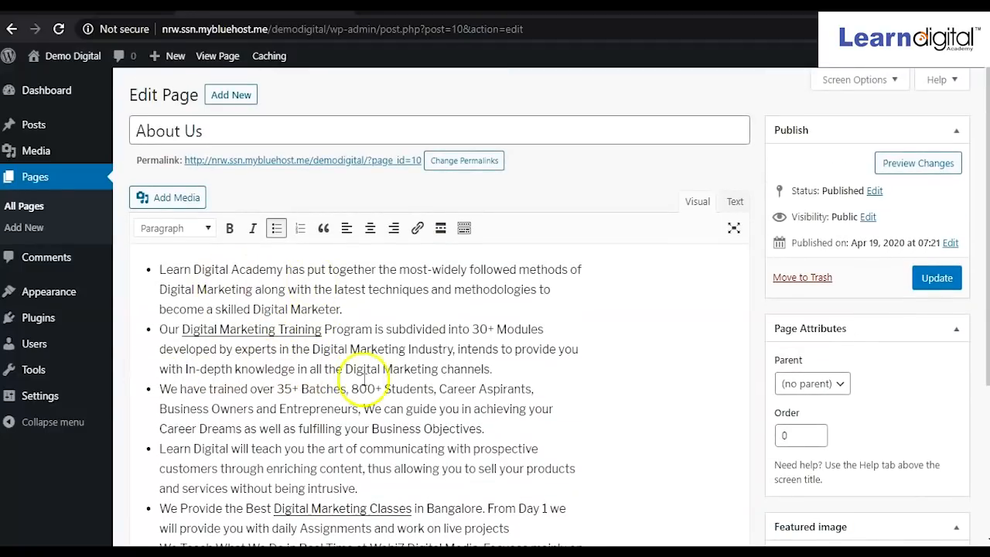
scroll(413, 353, down, 2)
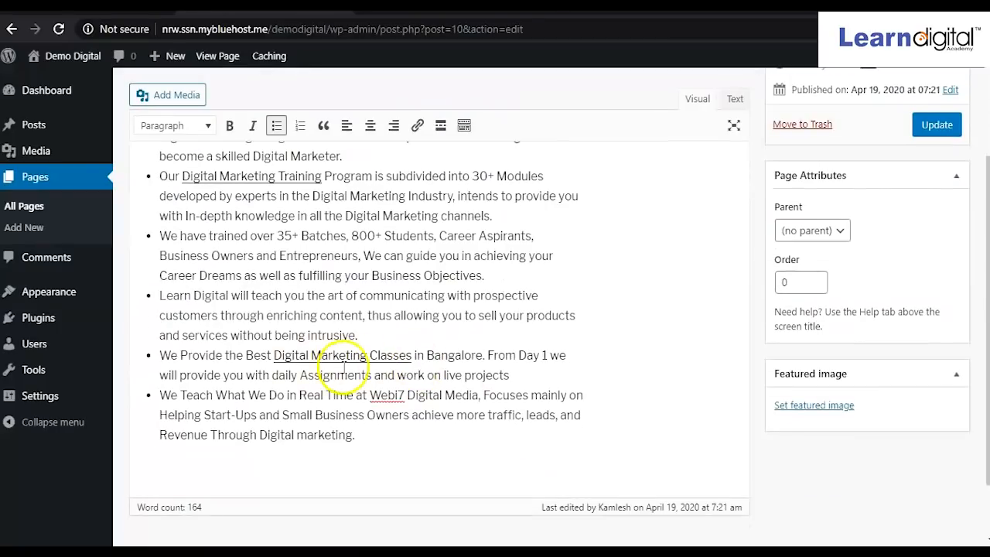
scroll(390, 363, up, 2)
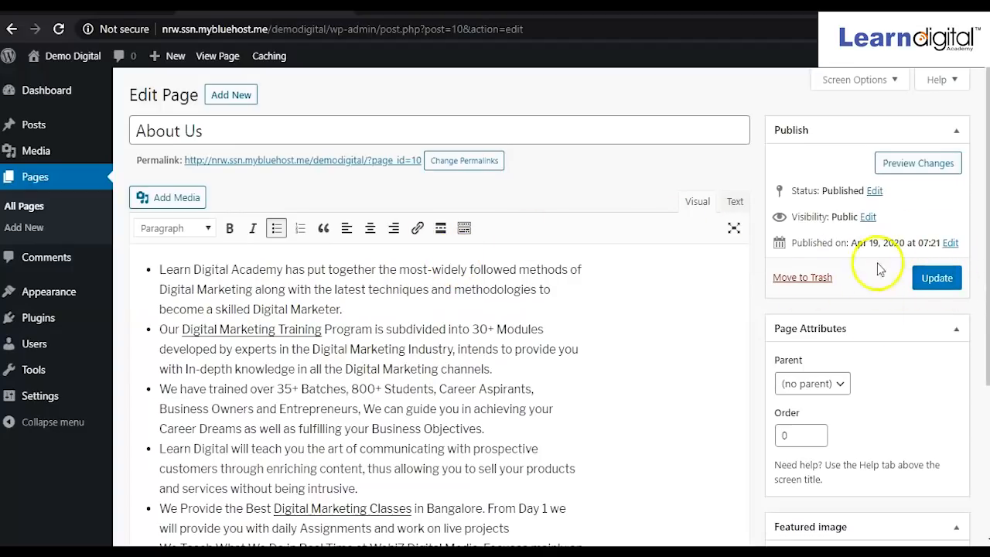
click(938, 281)
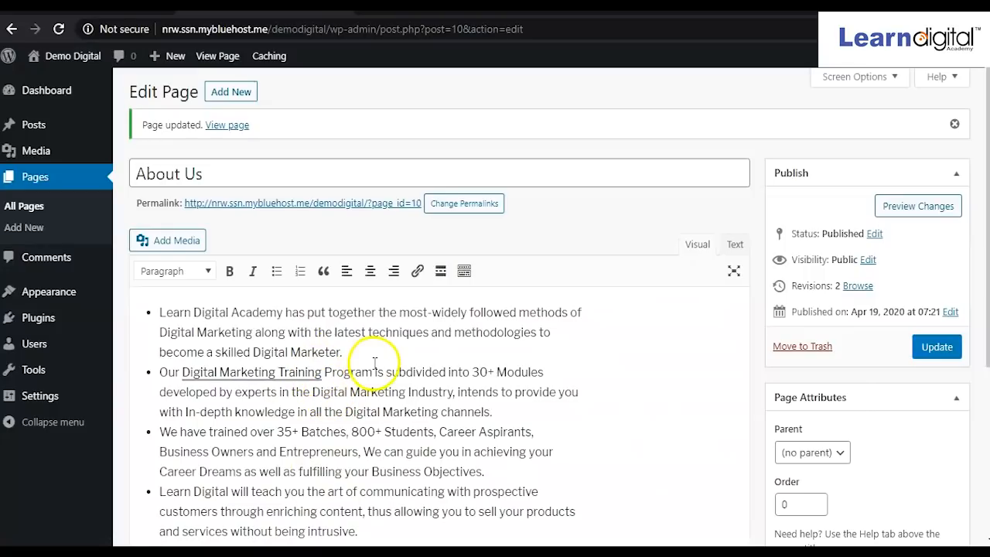
Add an empty bullet after the fourth point, then remove it again.
scroll(331, 400, down, 1)
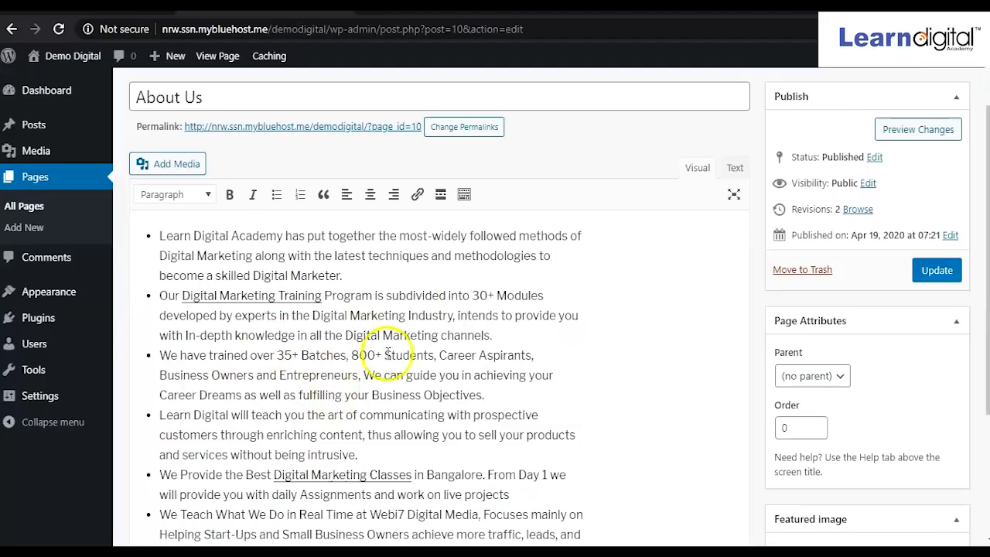
click(388, 456)
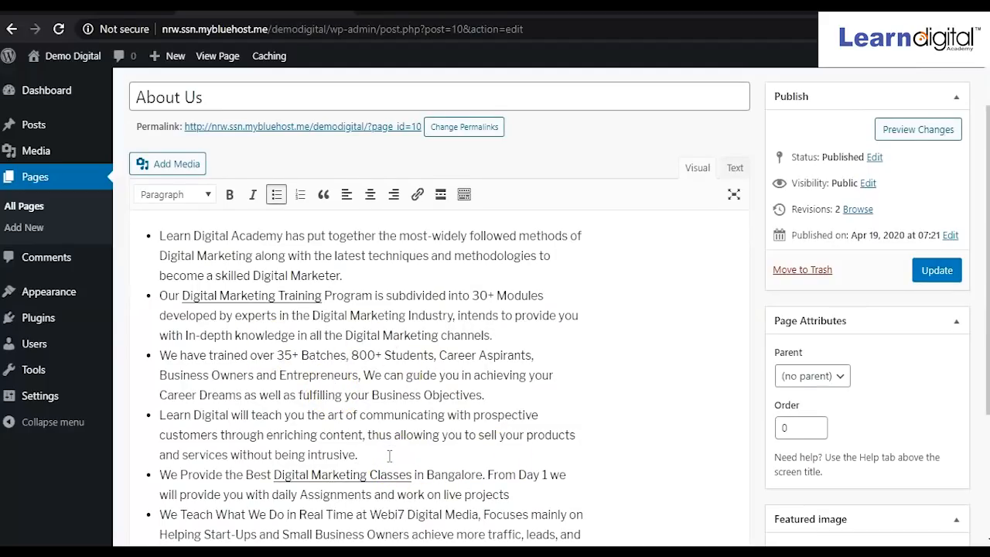
key(Return)
key(BackSpace)
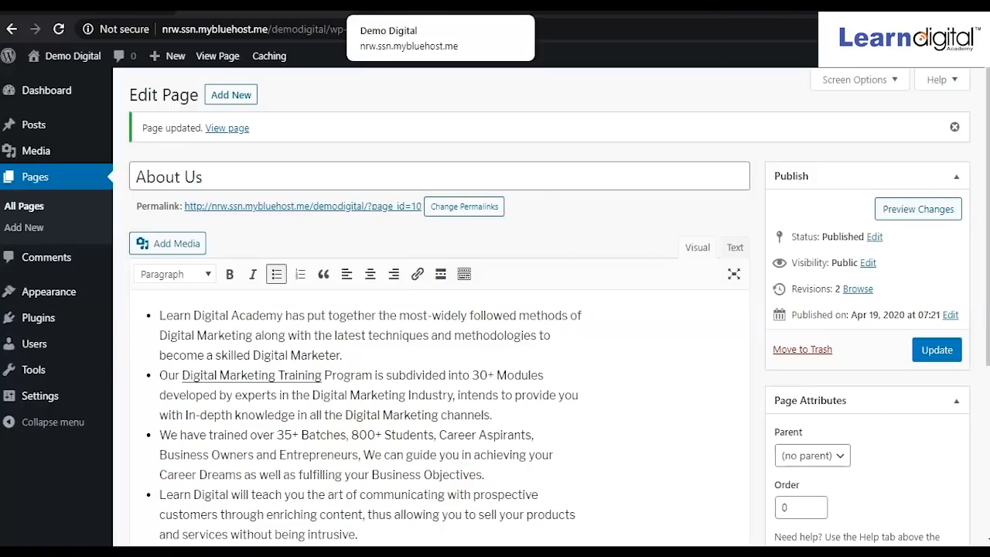
click(433, 8)
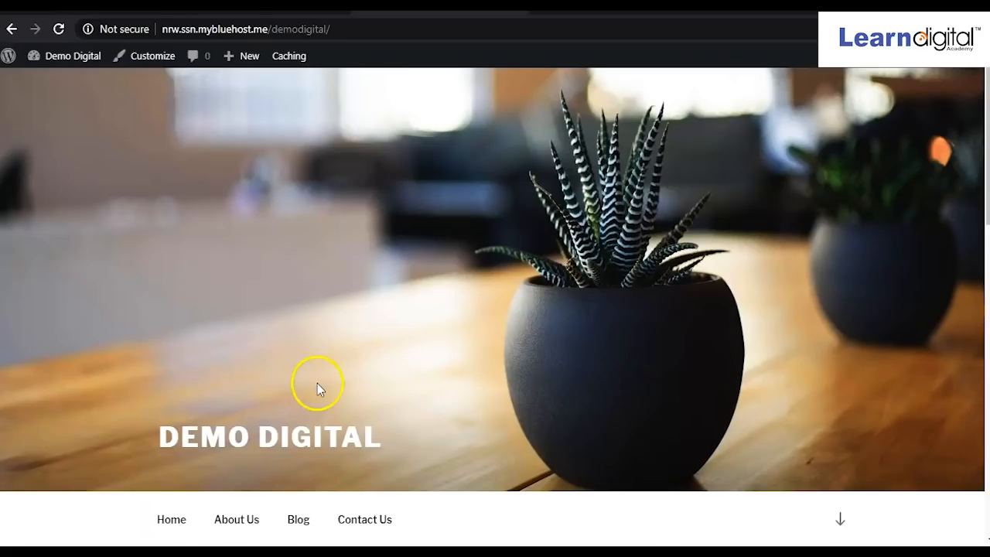
scroll(317, 383, down, 4)
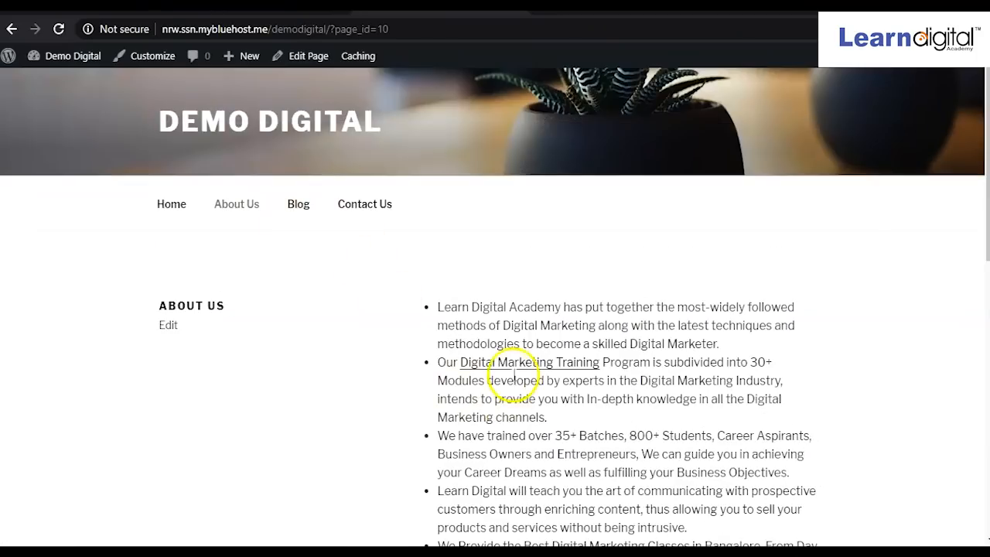
scroll(623, 348, down, 1)
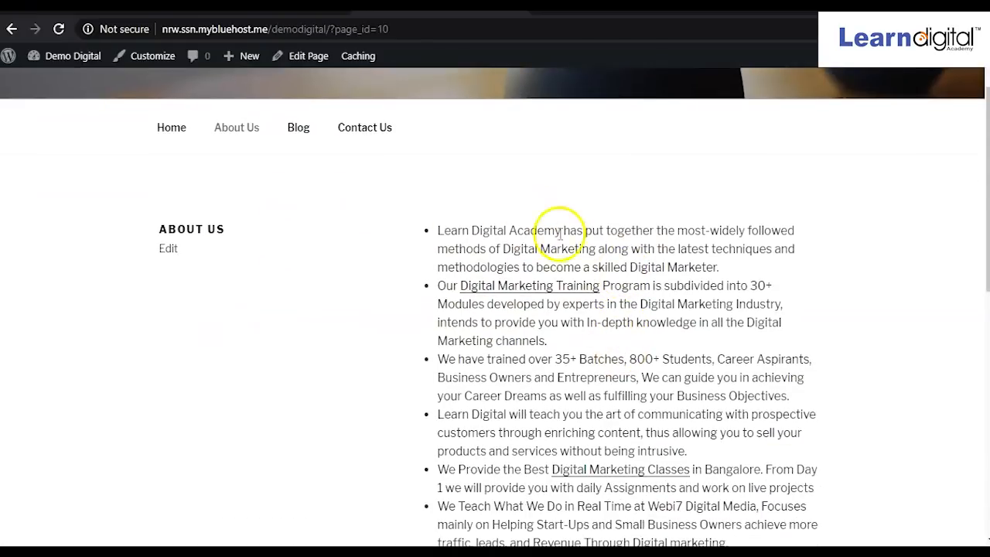
scroll(588, 364, down, 2)
scroll(586, 371, up, 3)
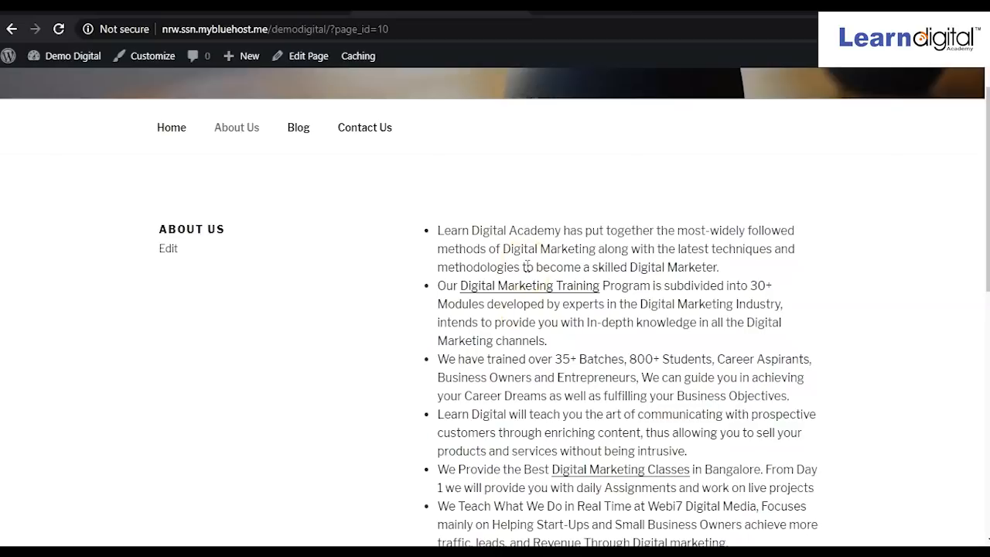
click(375, 133)
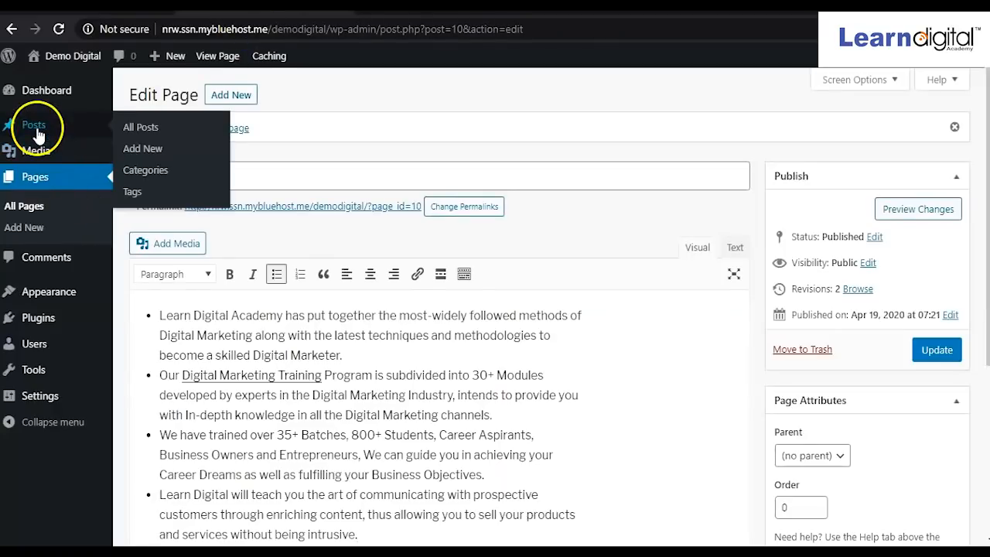
Start an empty post with Add New from the Posts list, which holds only Hello world!
click(37, 128)
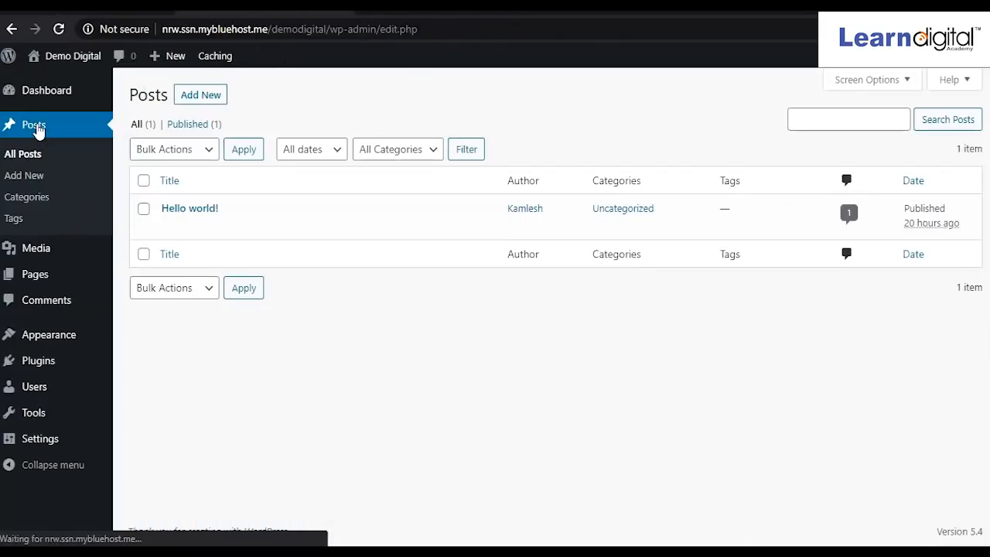
mouse_move(241, 240)
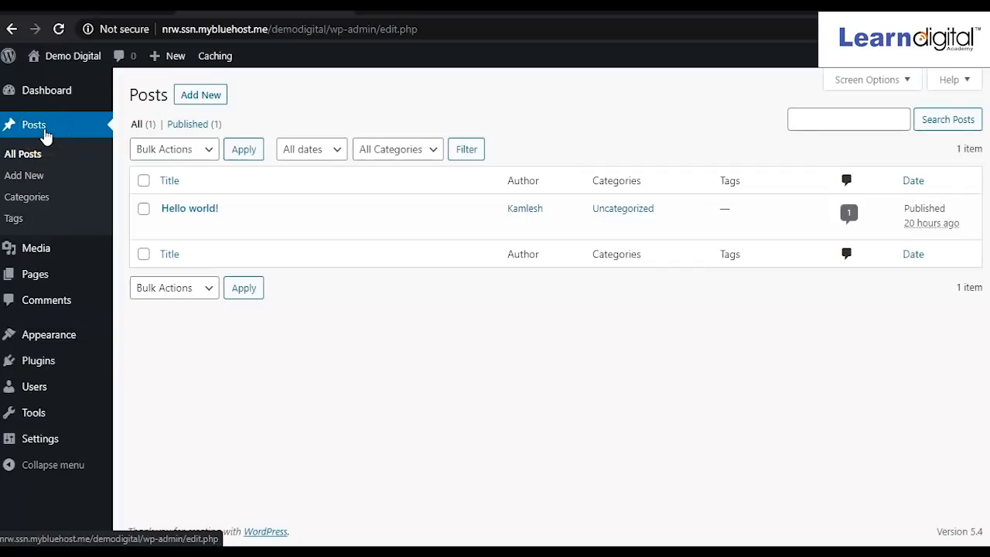
click(201, 102)
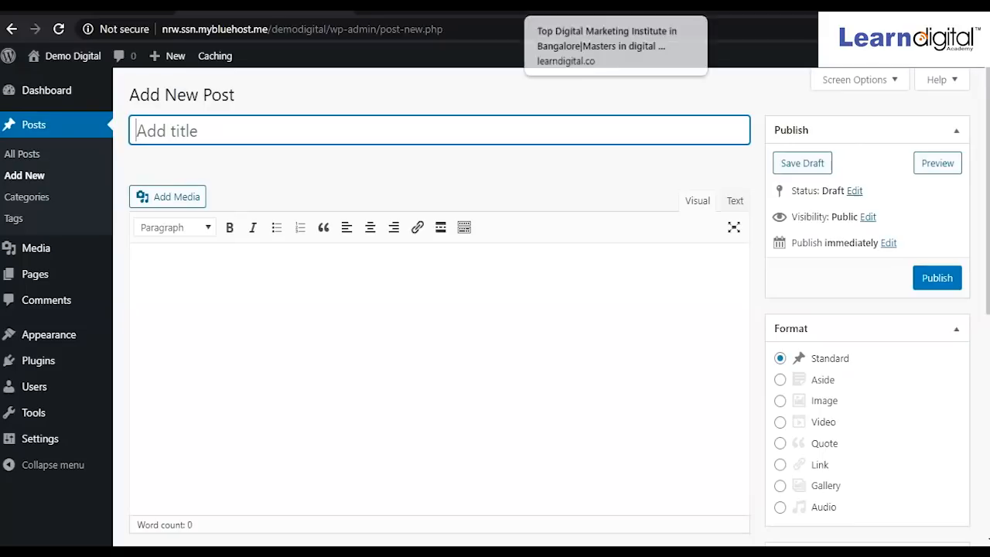
Open the 'Potential of digital marketing in India' article on the learndigital.co blog.
click(610, 6)
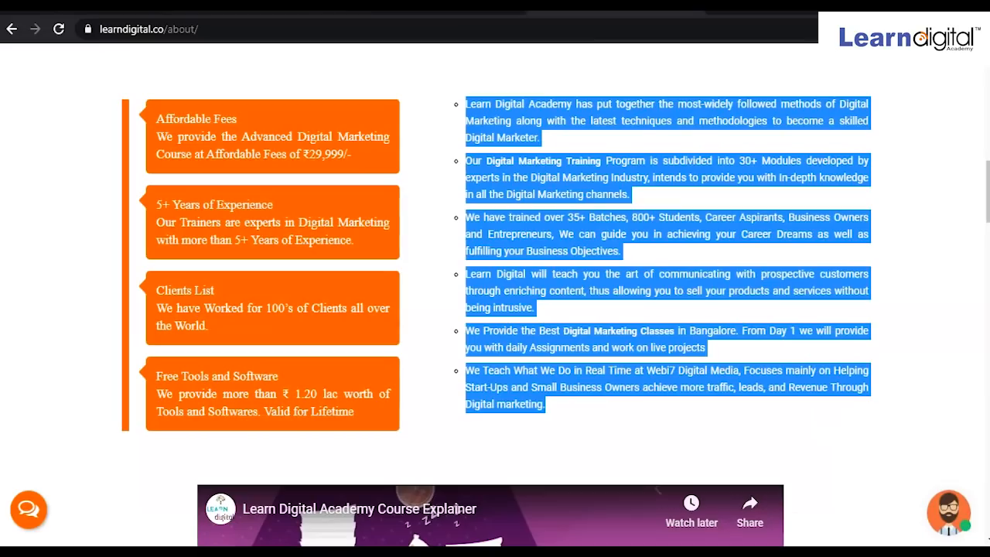
scroll(477, 374, up, 10)
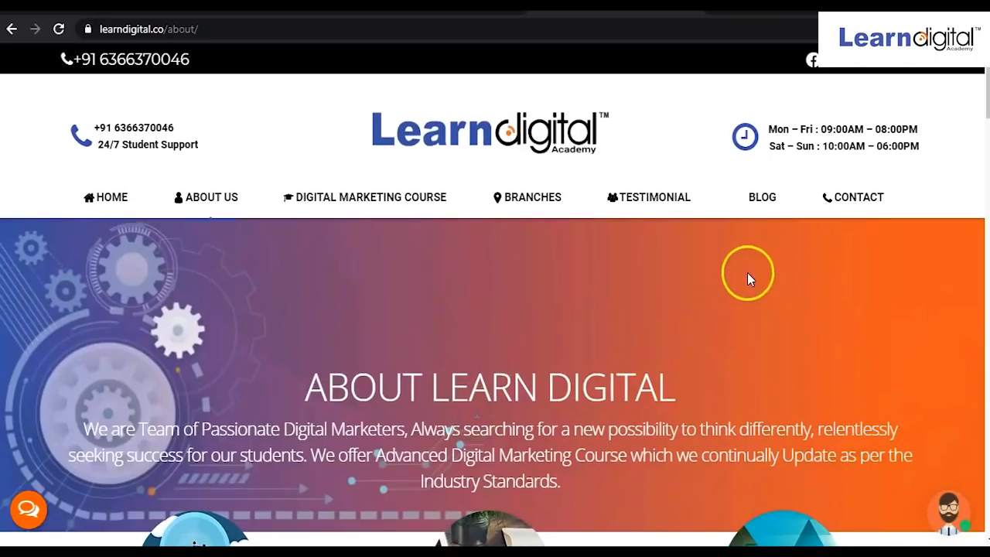
click(760, 203)
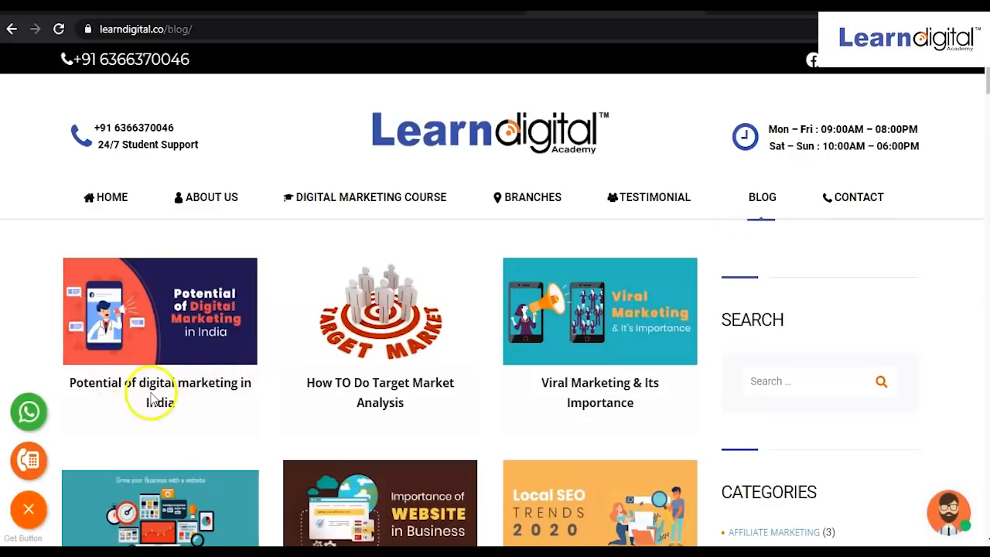
click(152, 345)
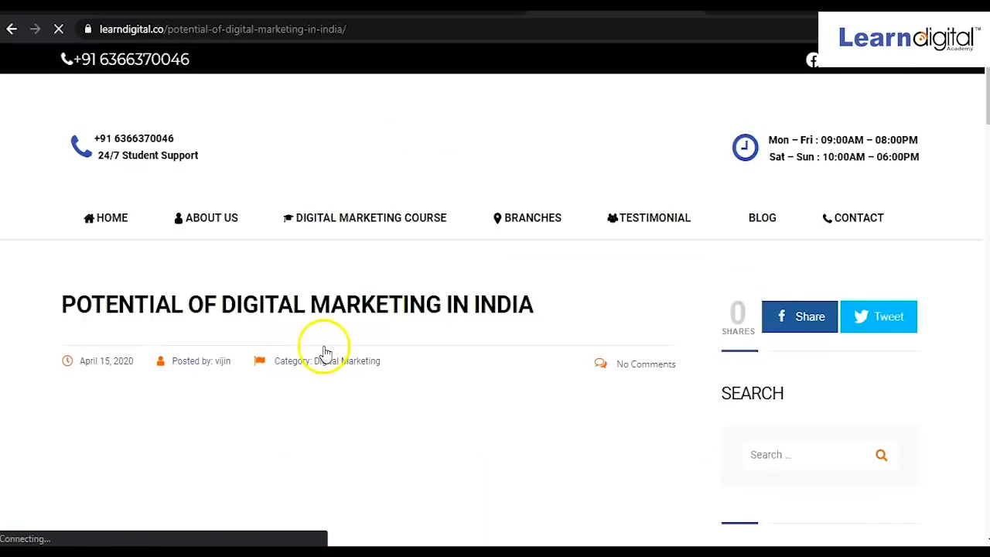
scroll(322, 294, down, 3)
scroll(324, 352, up, 2)
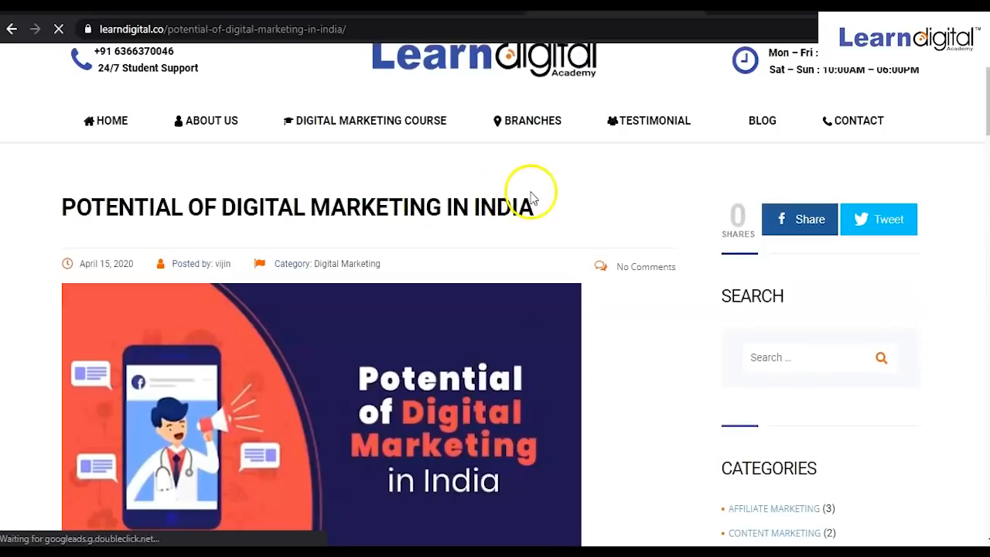
Use the article's title, POTENTIAL OF DIGITAL MARKETING IN INDIA, as the new post's title.
drag(542, 206, 62, 234)
key(ctrl+c)
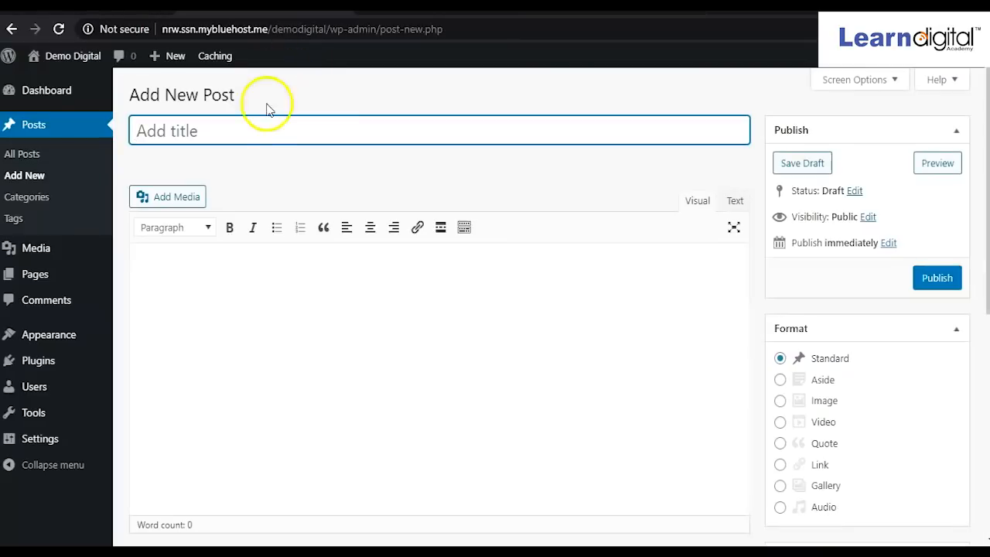
click(256, 124)
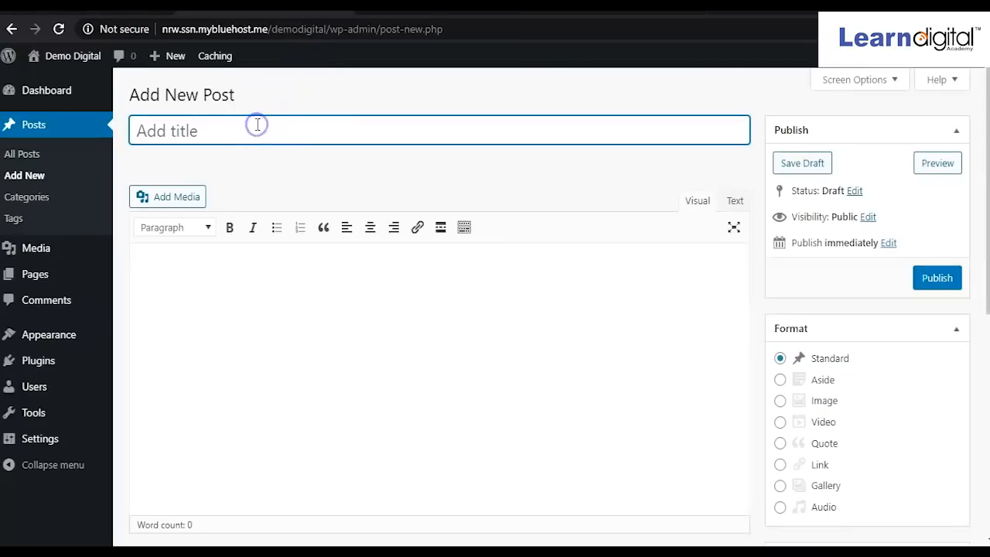
key(ctrl+v)
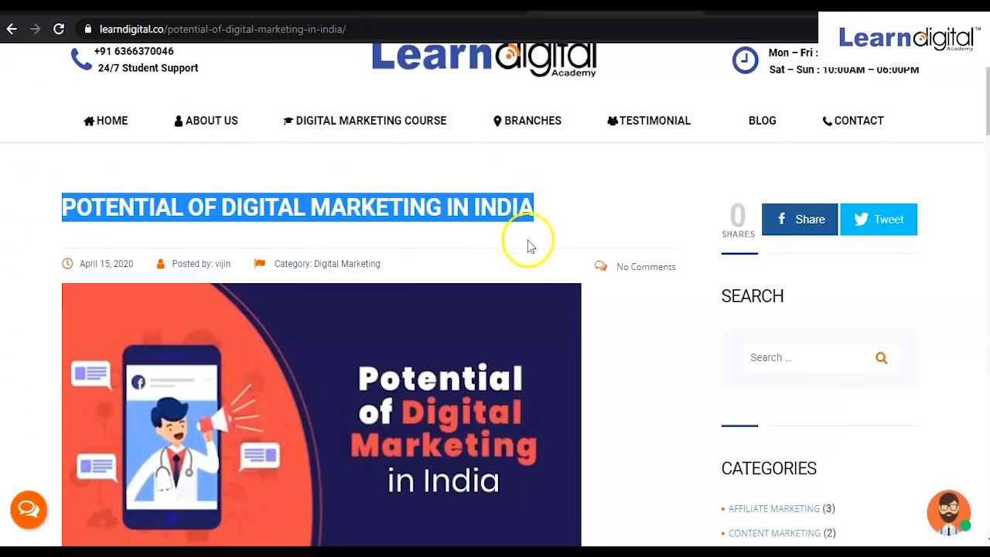
scroll(529, 246, down, 8)
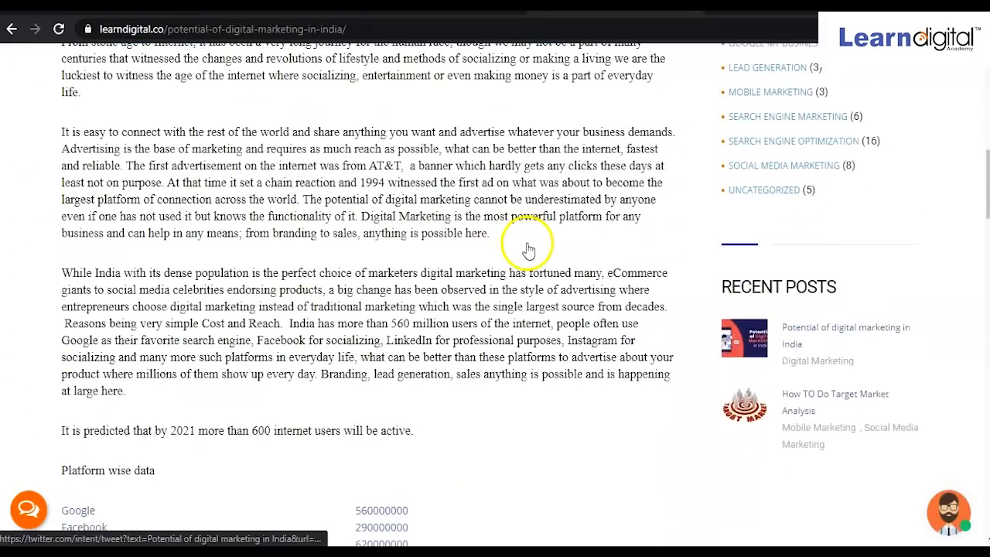
Copy the article's first three paragraphs and place the cursor in the WordPress post body.
scroll(526, 247, up, 1)
scroll(354, 362, down, 12)
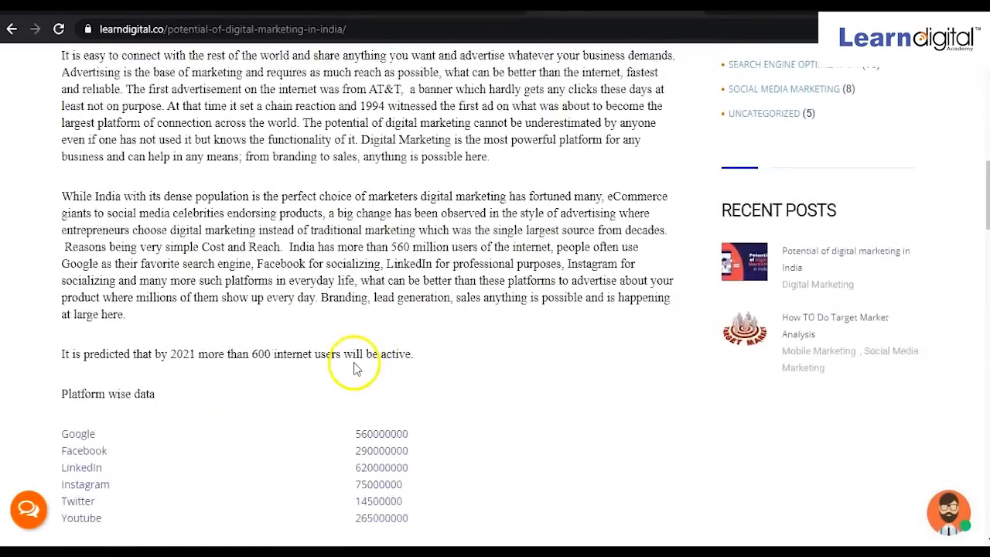
scroll(354, 362, down, 5)
scroll(354, 360, up, 14)
scroll(354, 360, up, 2)
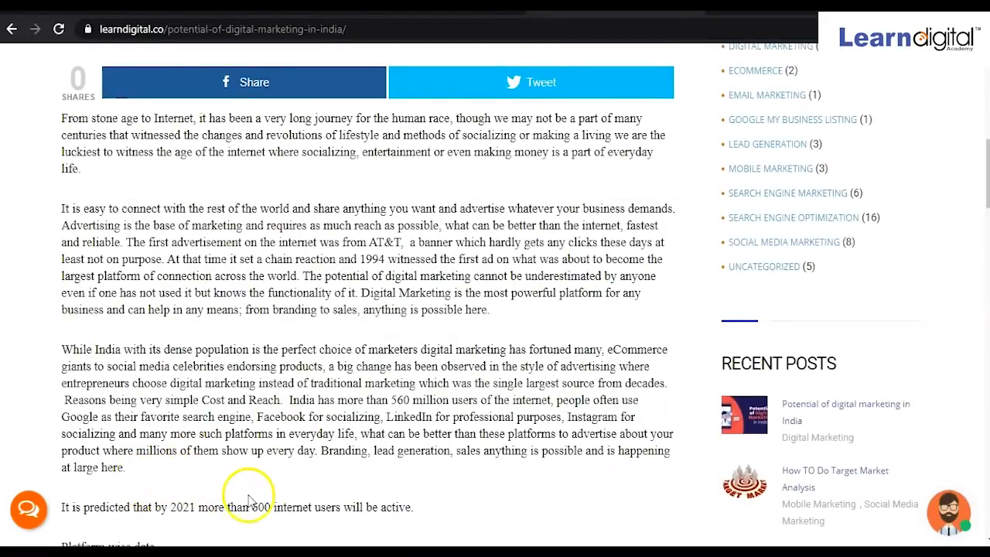
drag(128, 467, 68, 102)
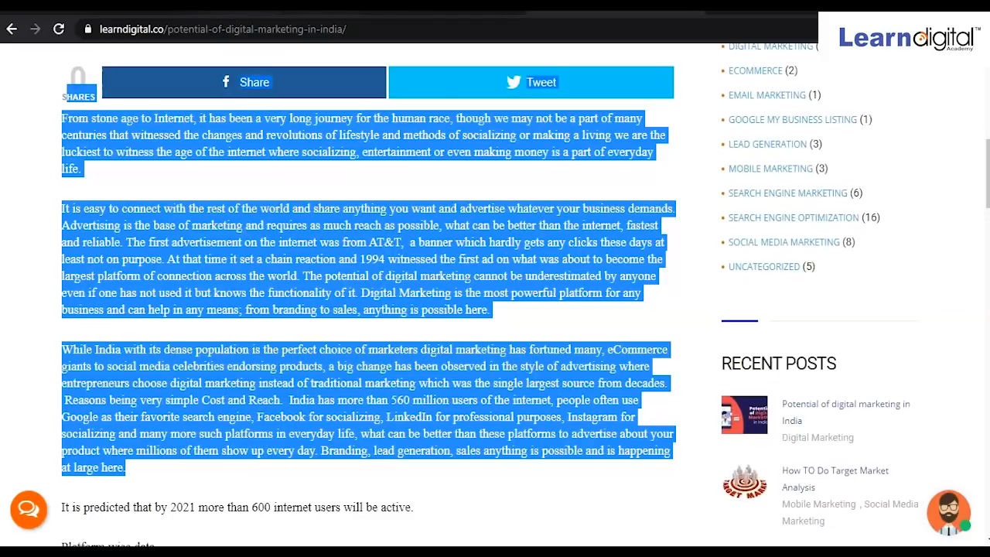
click(263, 6)
click(277, 302)
Paste the three paragraphs into the post body and delete the leftover HARES/Share/Tweet text.
key(ctrl+v)
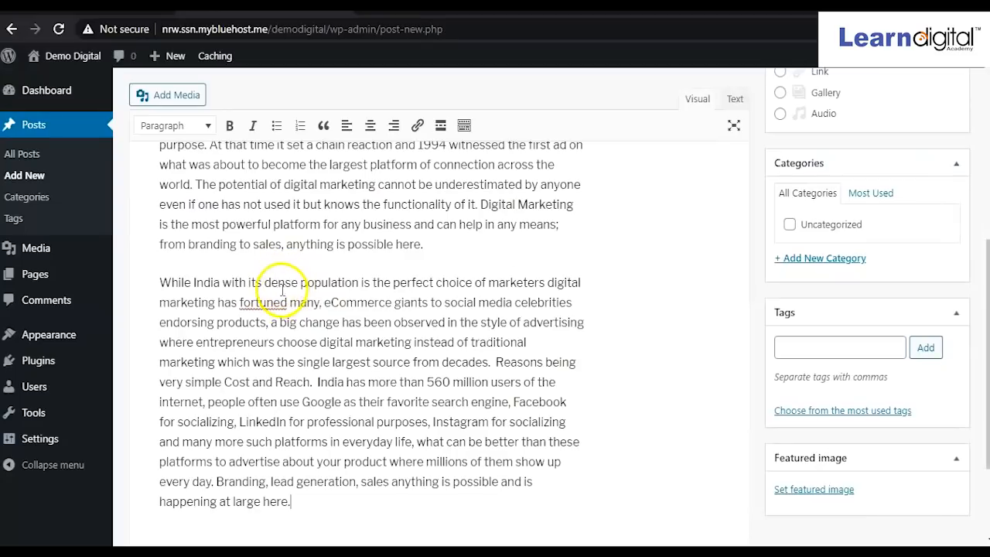
scroll(276, 295, up, 5)
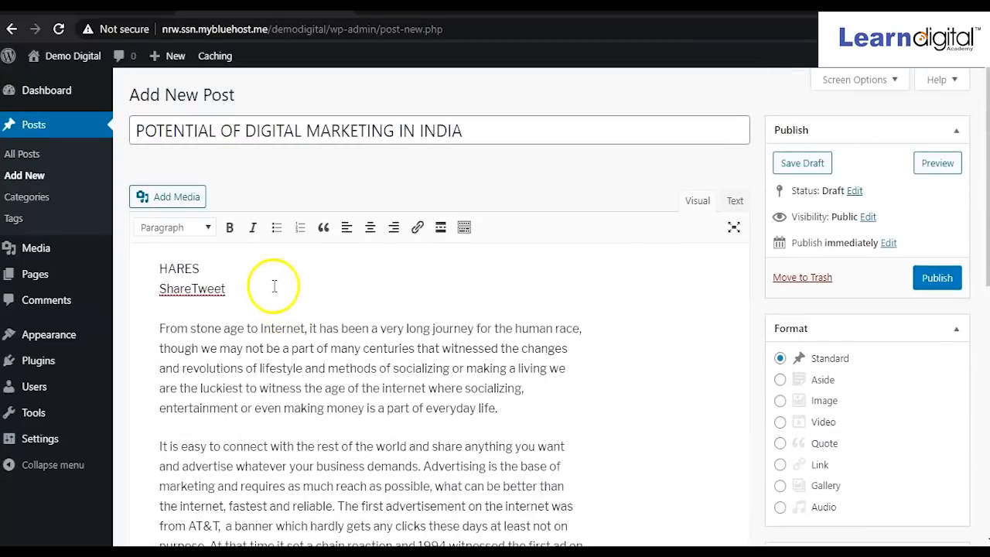
double_click(243, 291)
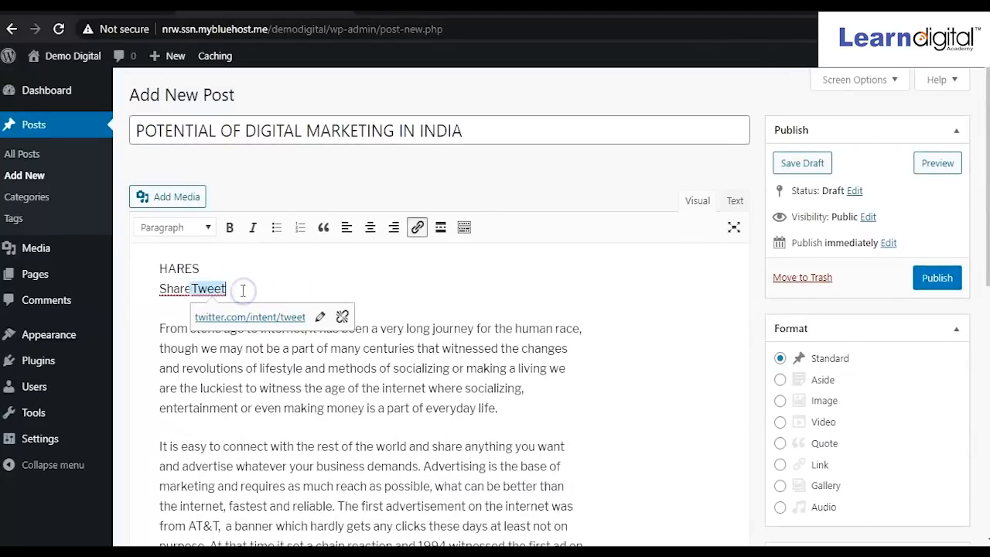
key(BackSpace)
key(BackSpace)
key(BackSpace)
key(BackSpace)
key(BackSpace)
key(BackSpace)
key(BackSpace)
key(BackSpace)
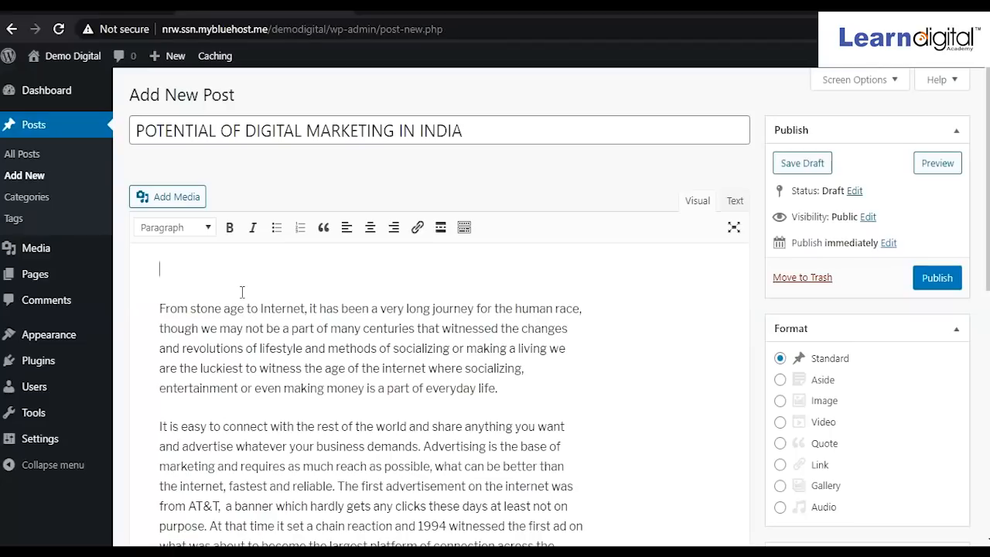
scroll(398, 405, down, 6)
scroll(394, 403, up, 6)
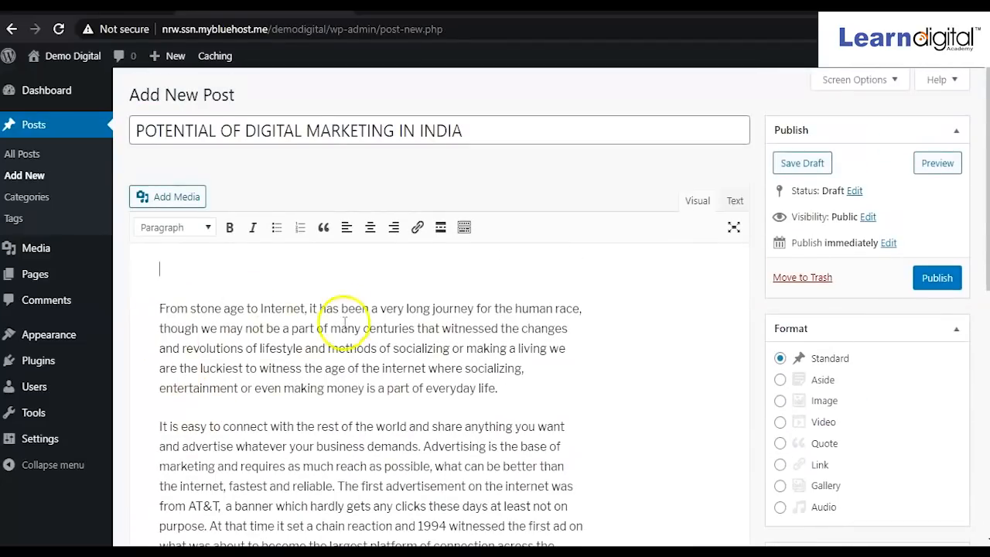
scroll(328, 317, down, 6)
scroll(328, 339, up, 8)
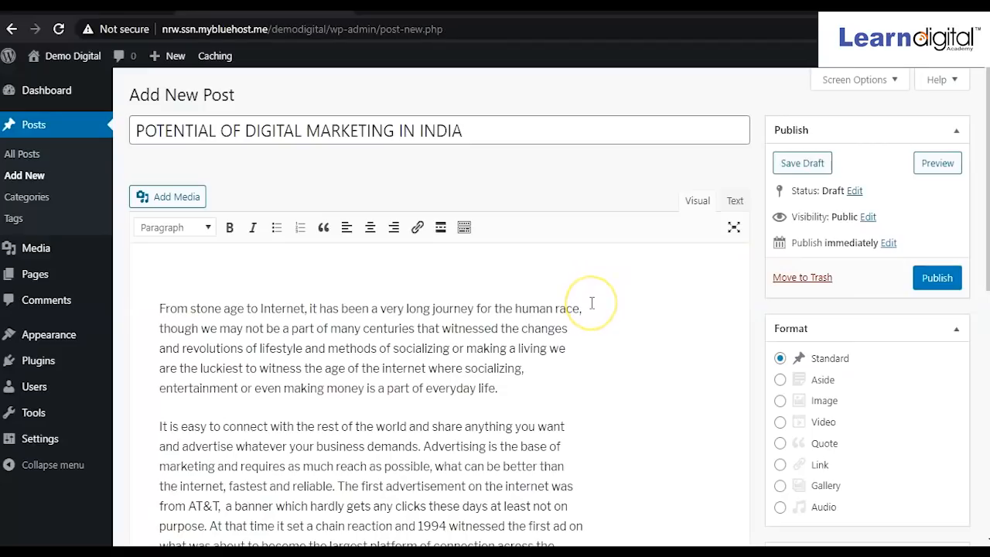
click(939, 284)
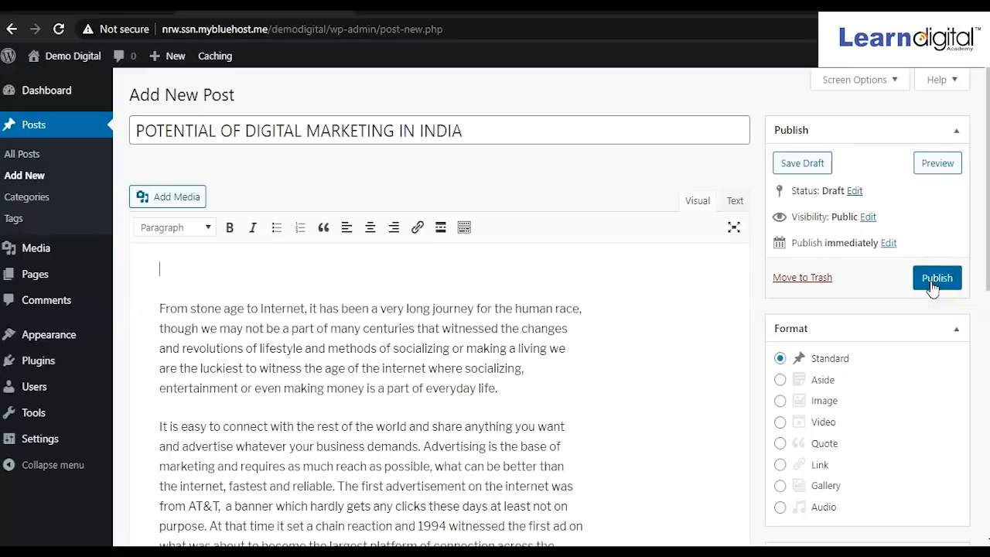
Publish the POTENTIAL OF DIGITAL MARKETING IN INDIA post, then update it once more.
click(933, 286)
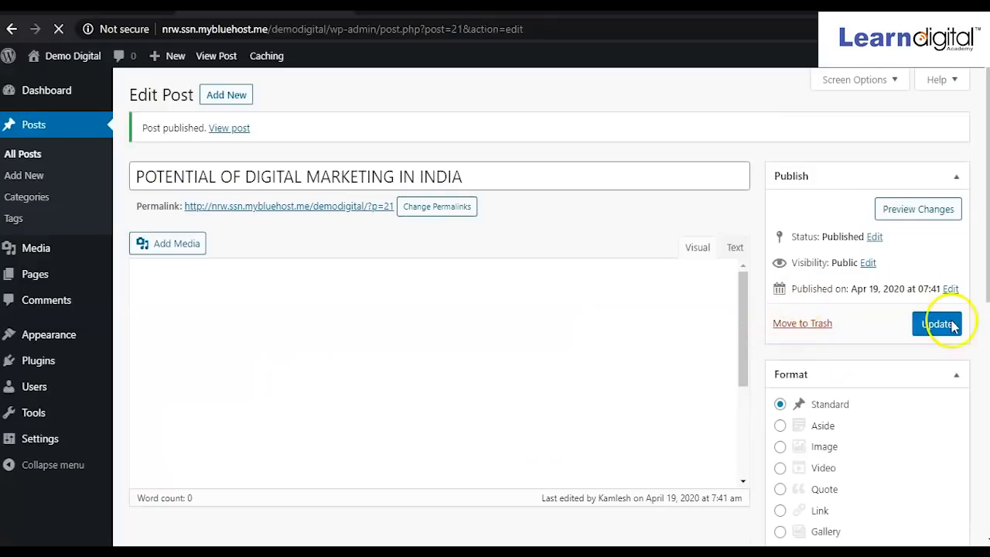
click(947, 330)
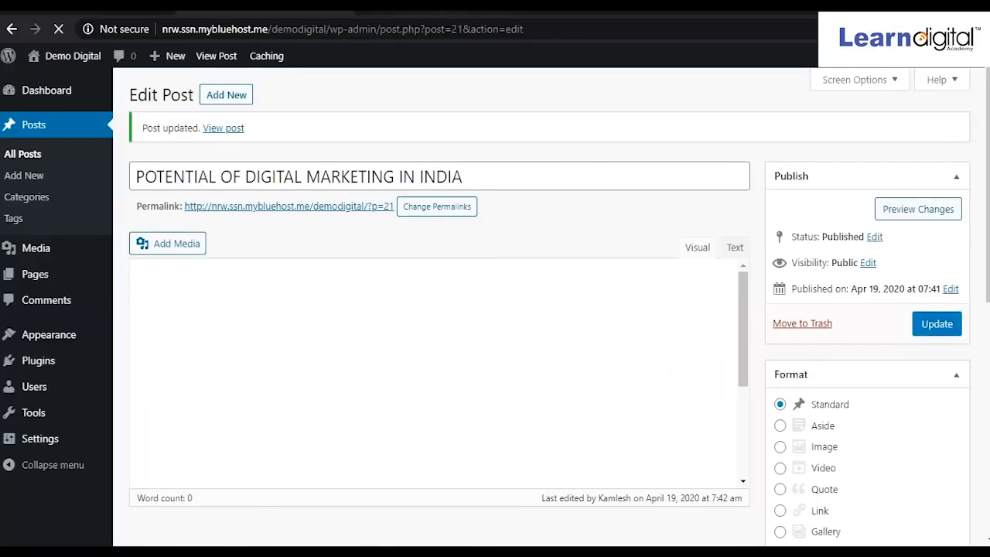
On the live Demo Digital home page, scroll through the posts, including POTENTIAL OF DIGITAL MARKETING IN INDIA.
click(441, 11)
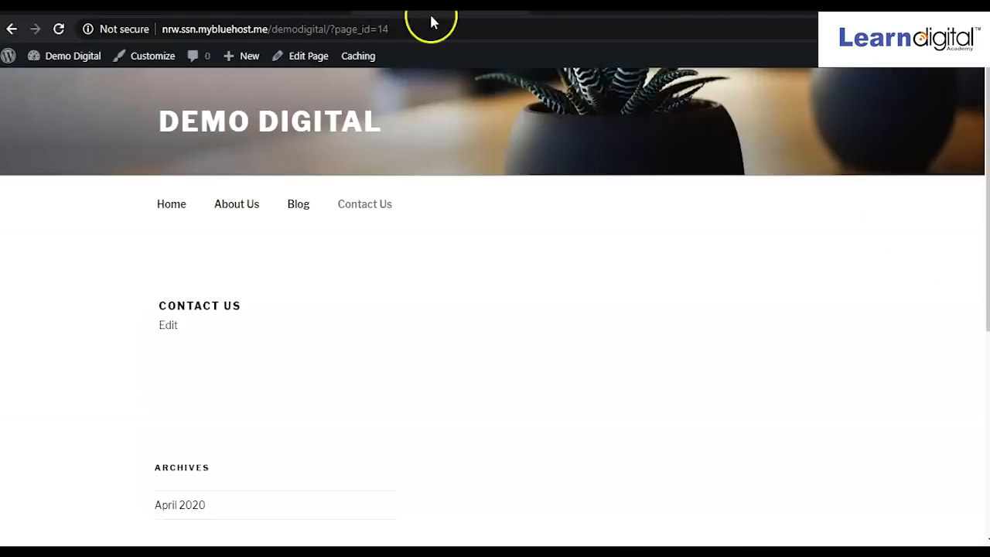
click(205, 120)
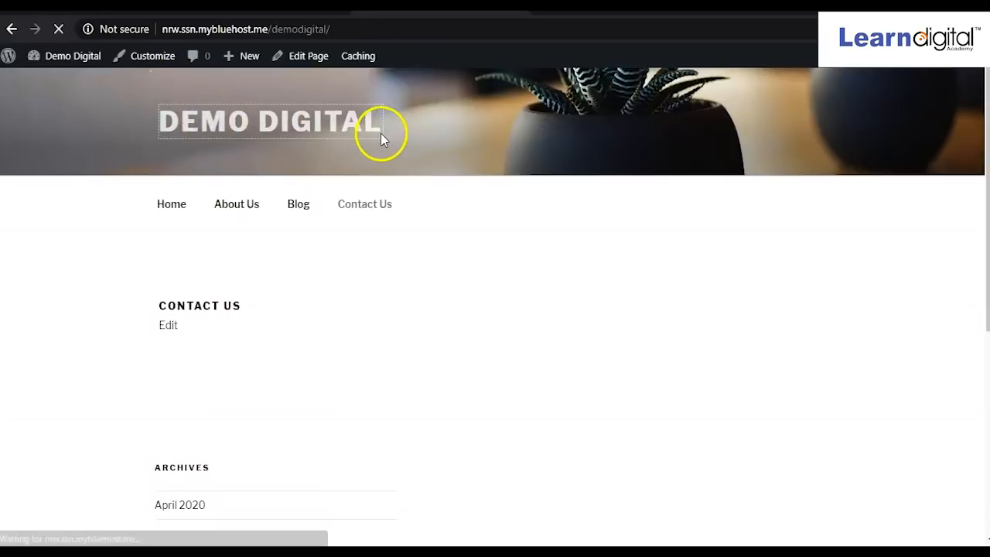
scroll(389, 233, down, 5)
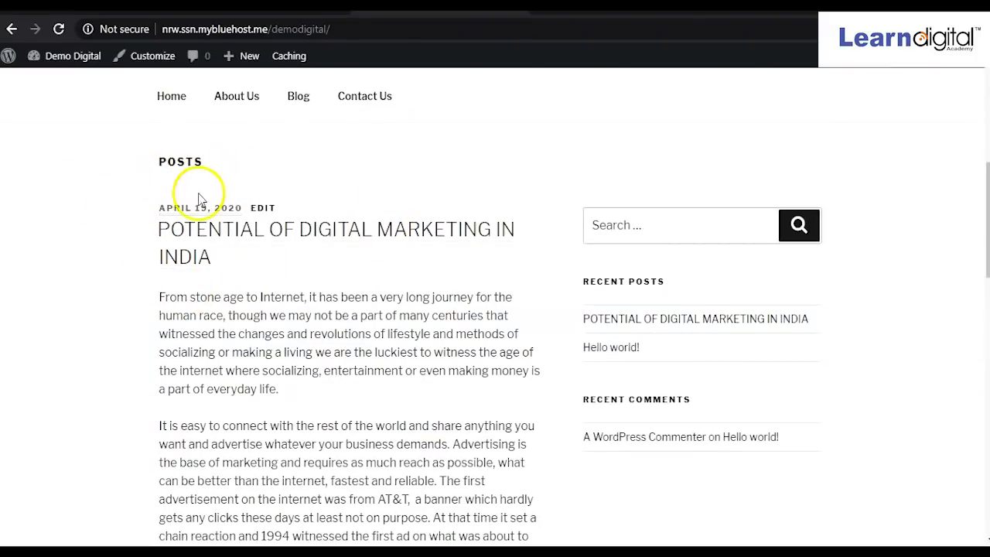
scroll(280, 272, down, 10)
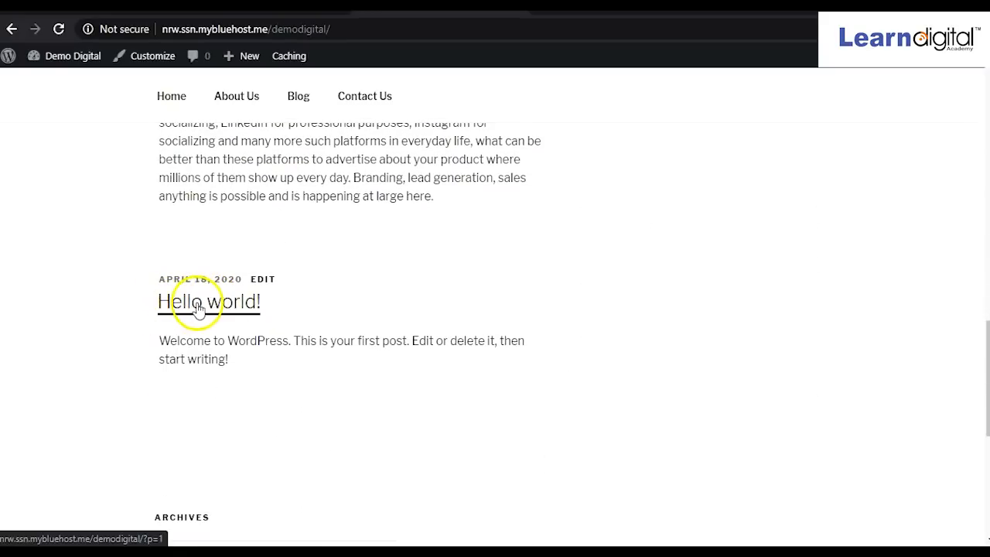
scroll(207, 308, up, 10)
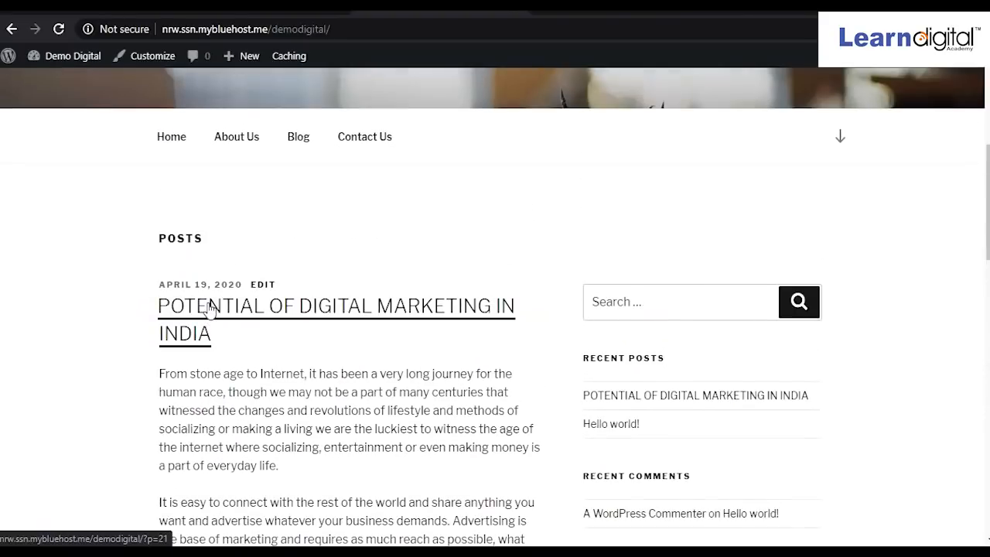
click(232, 308)
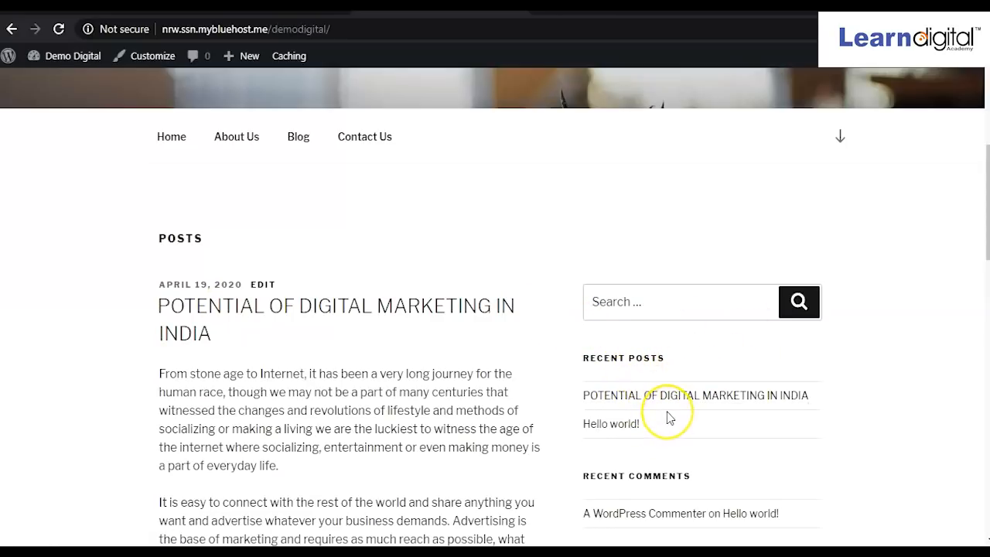
scroll(442, 321, up, 3)
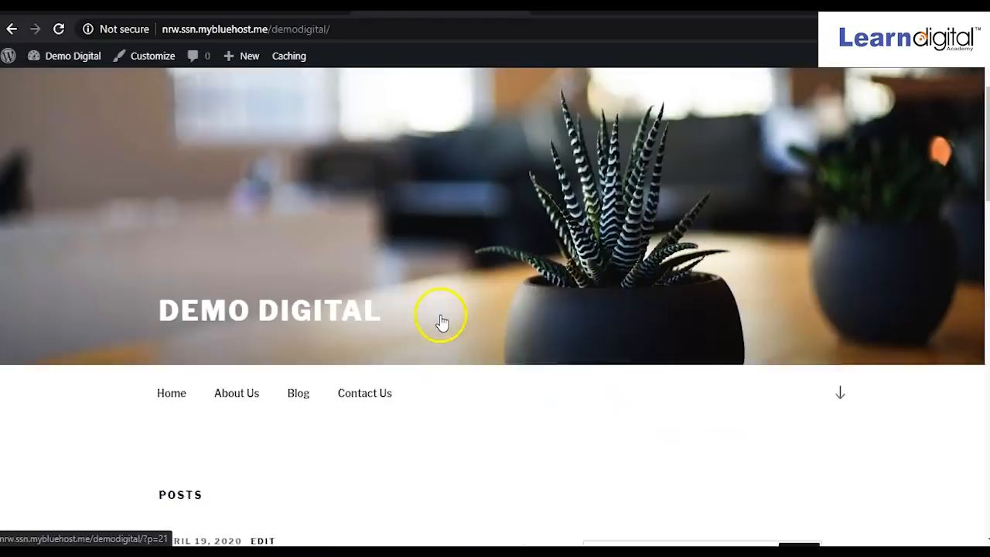
scroll(442, 321, up, 2)
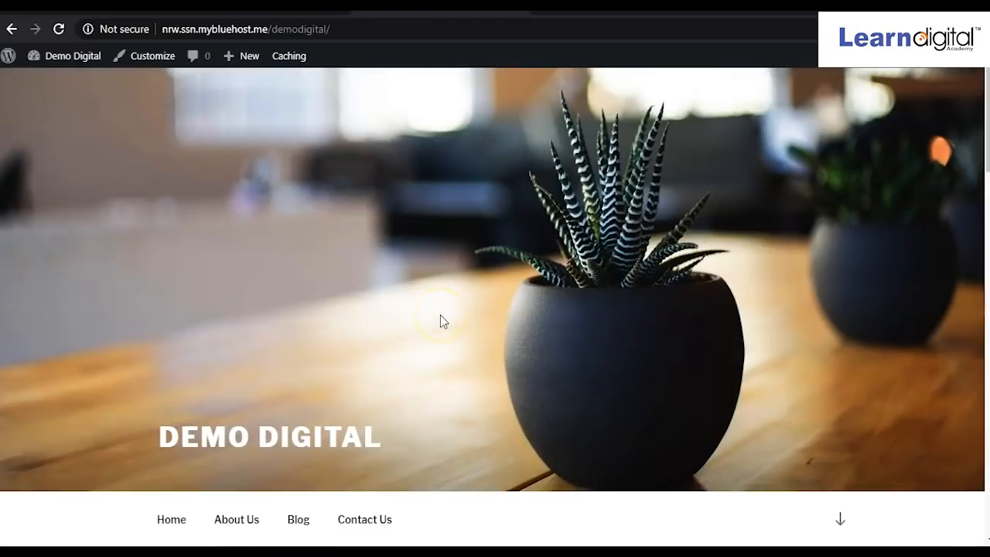
scroll(440, 320, down, 3)
scroll(440, 320, up, 3)
Go from the post editor to Appearance > Themes to view the four installed themes.
click(265, 8)
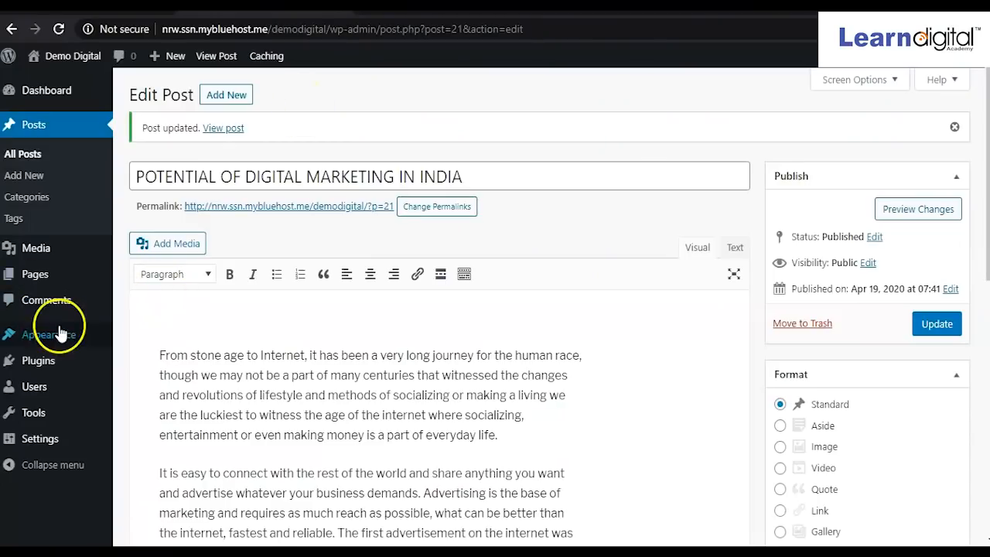
mouse_move(44, 265)
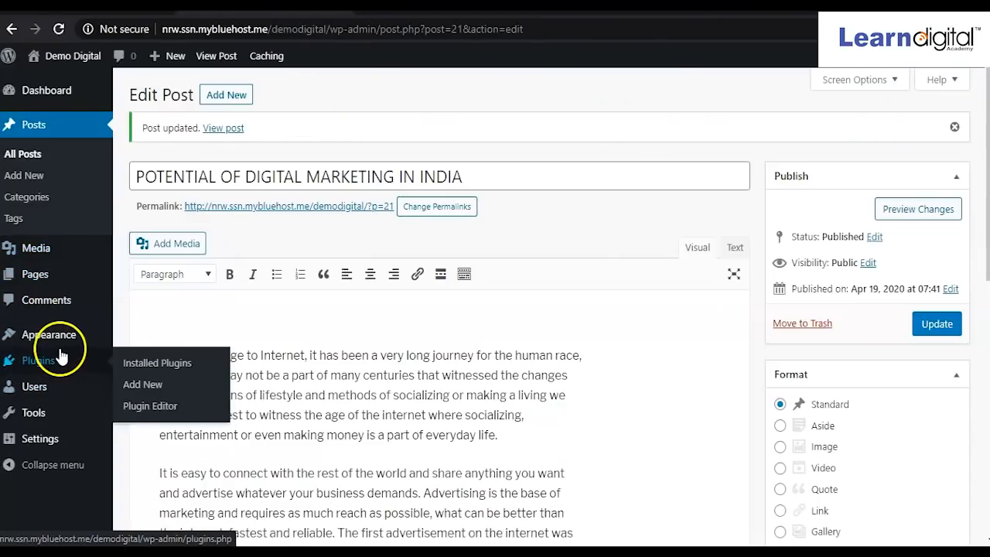
mouse_move(56, 339)
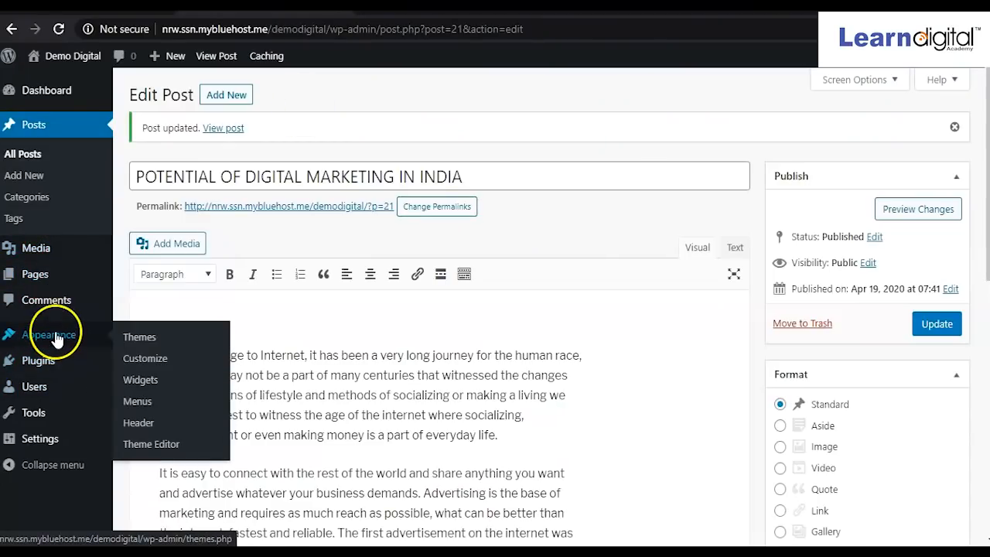
click(145, 345)
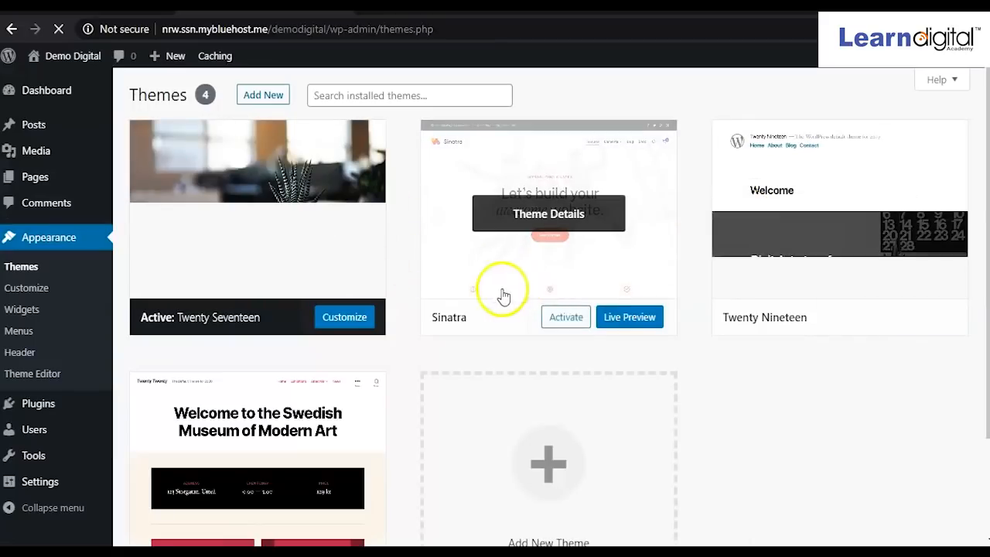
scroll(575, 375, down, 1)
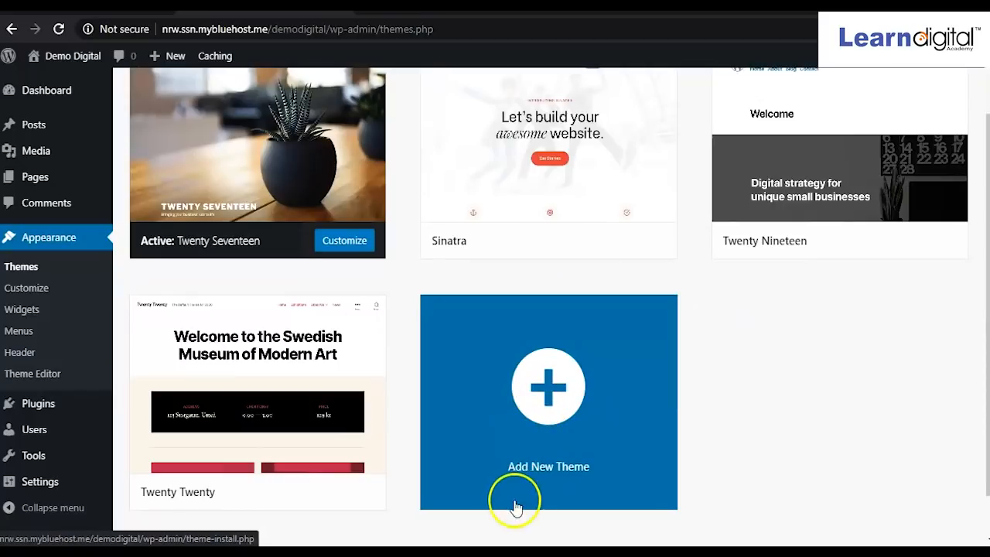
Browse Featured themes, then install and activate Izabel, bringing the installed count to five.
click(546, 394)
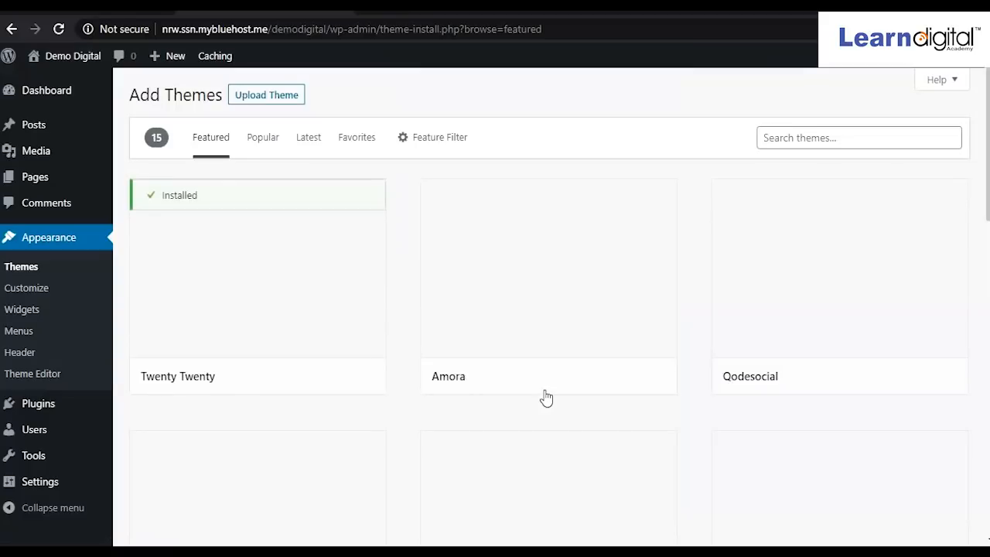
mouse_move(504, 353)
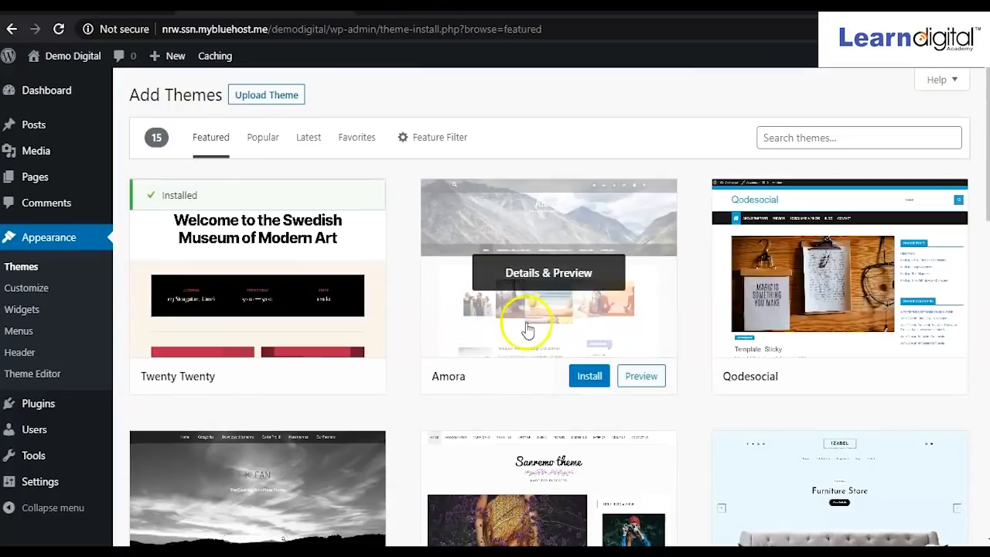
scroll(524, 333, down, 7)
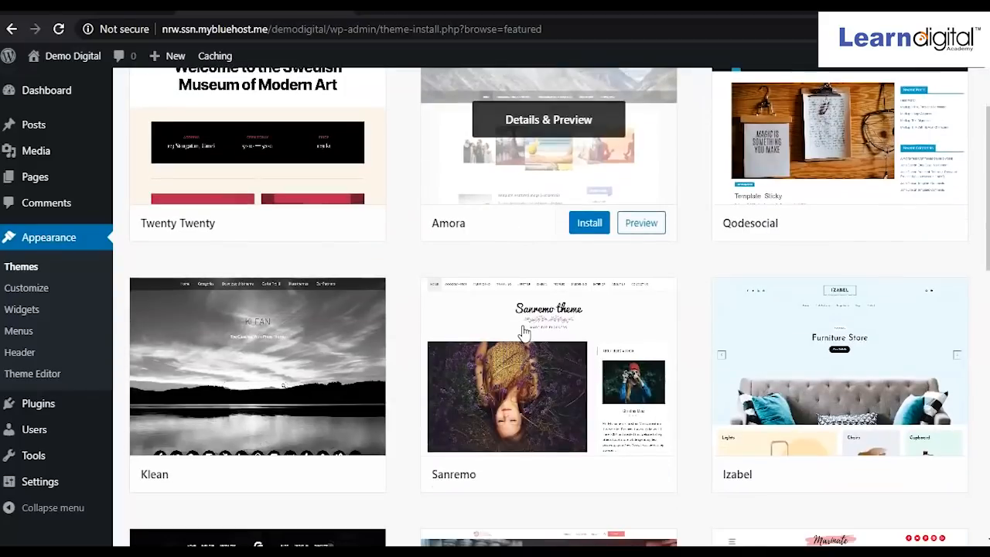
scroll(523, 333, down, 3)
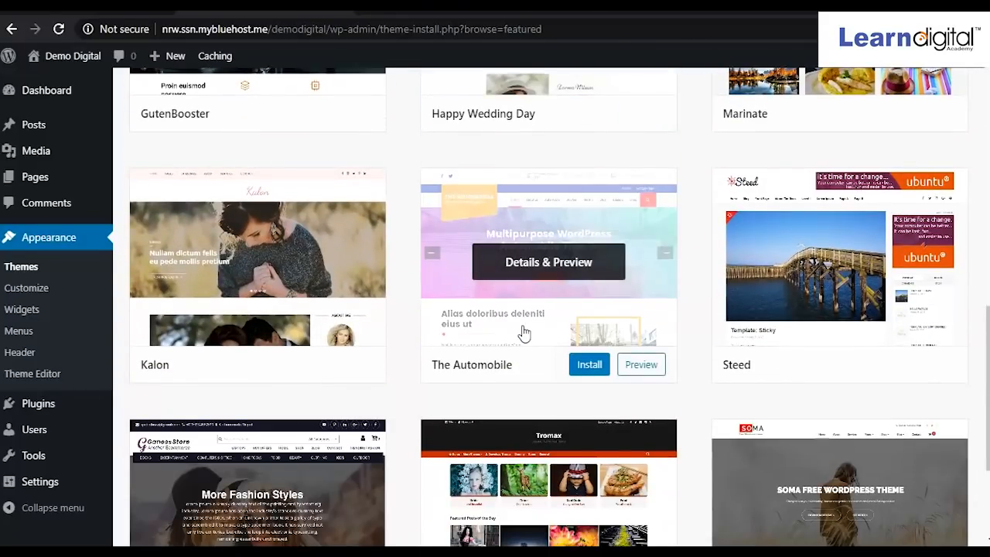
scroll(524, 333, down, 3)
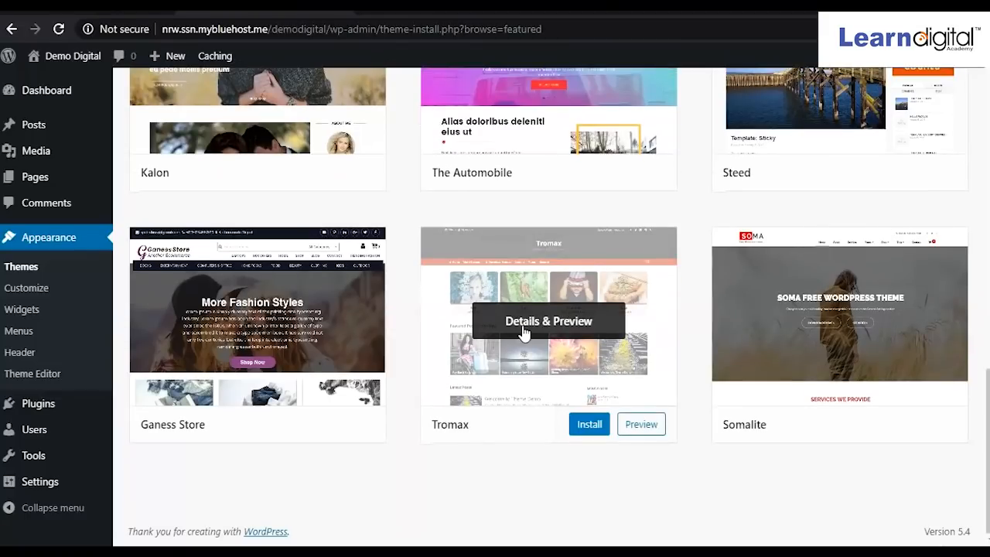
scroll(524, 332, up, 3)
scroll(524, 333, down, 1)
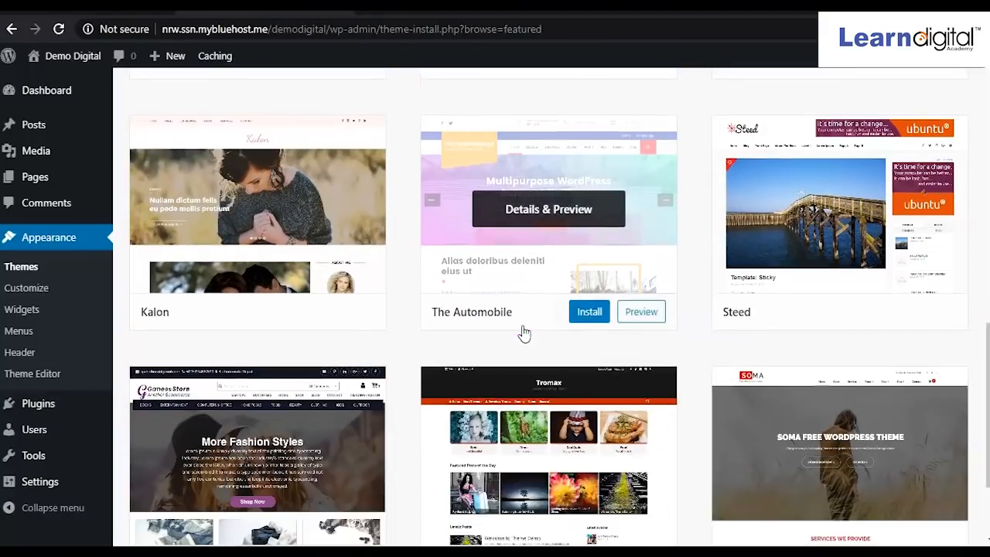
scroll(523, 332, up, 4)
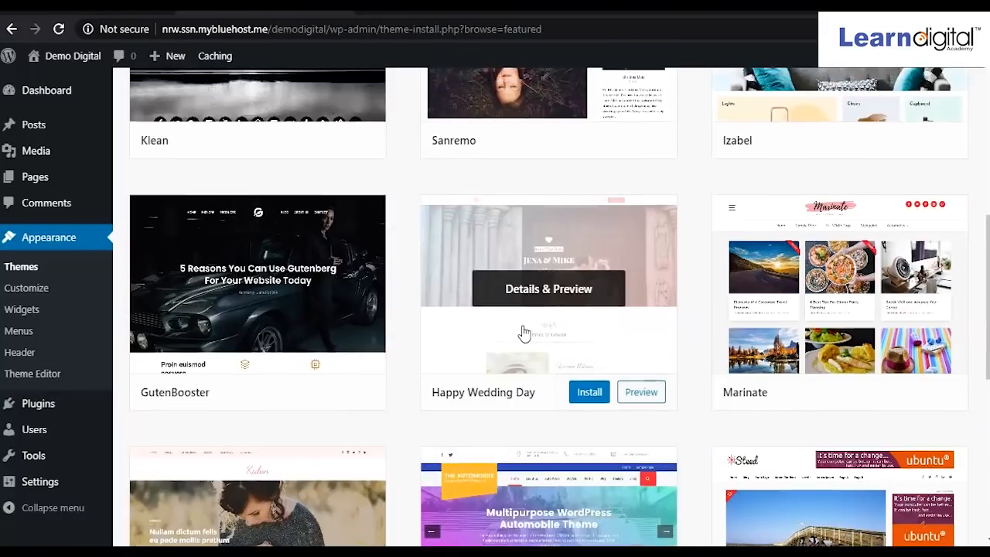
scroll(524, 332, up, 3)
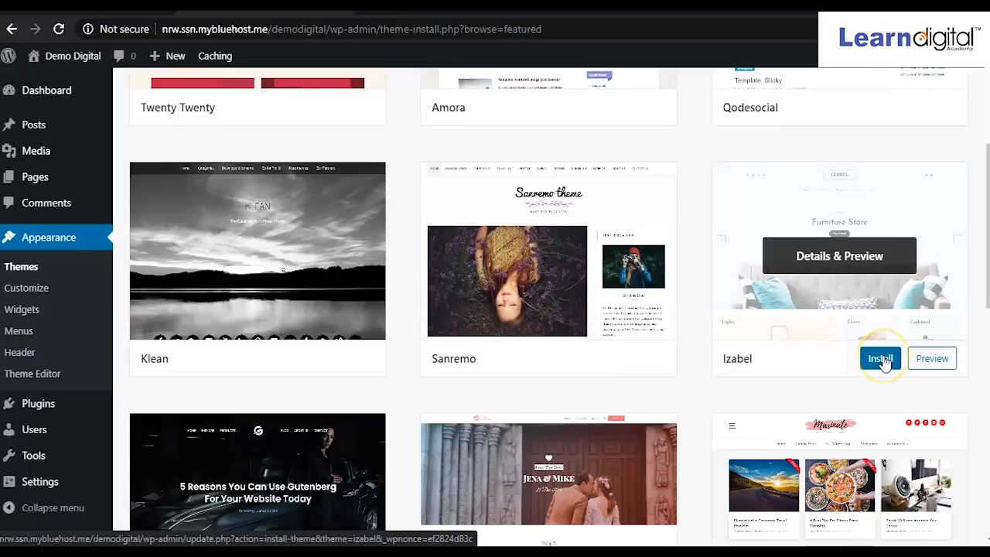
click(882, 360)
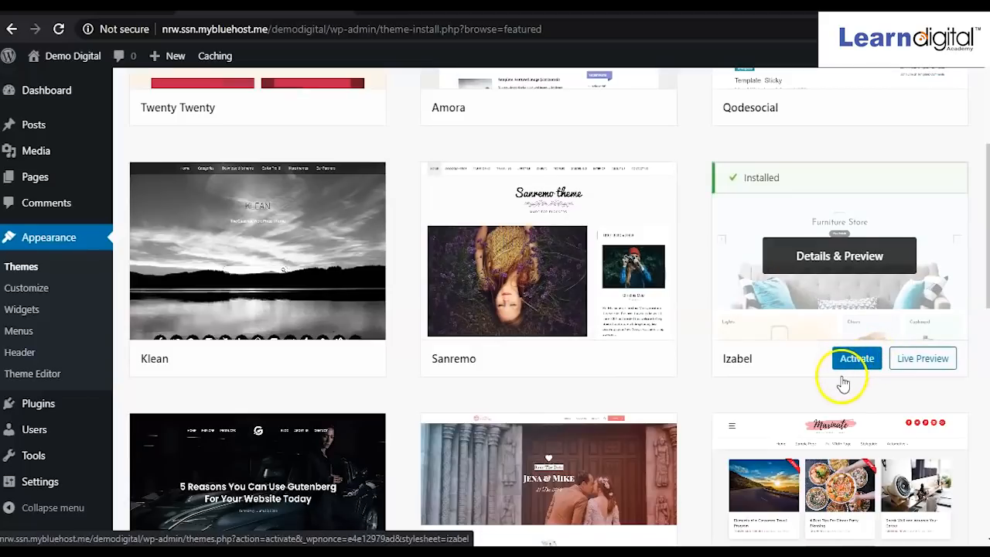
click(856, 359)
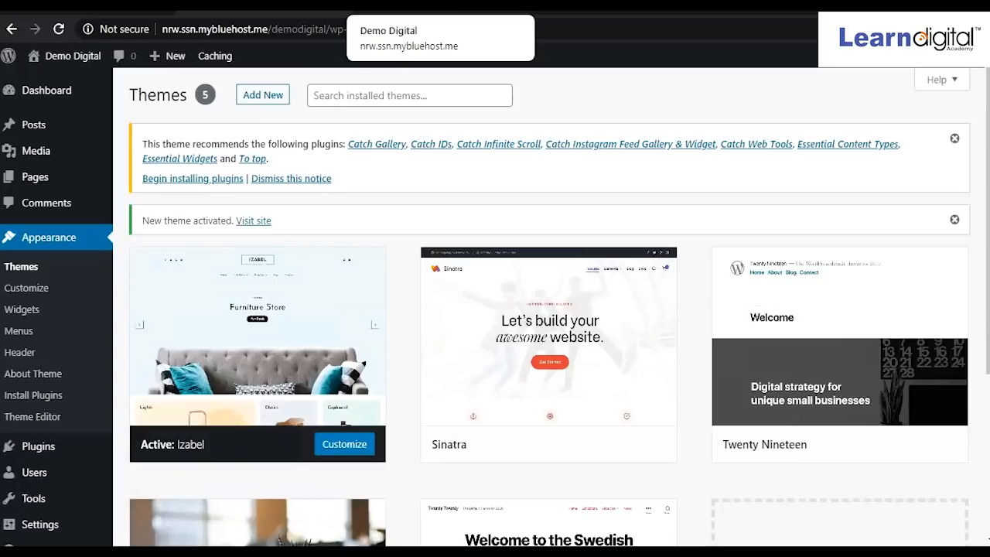
Reload the live site's home page to show the newly activated Izabel theme.
click(430, 7)
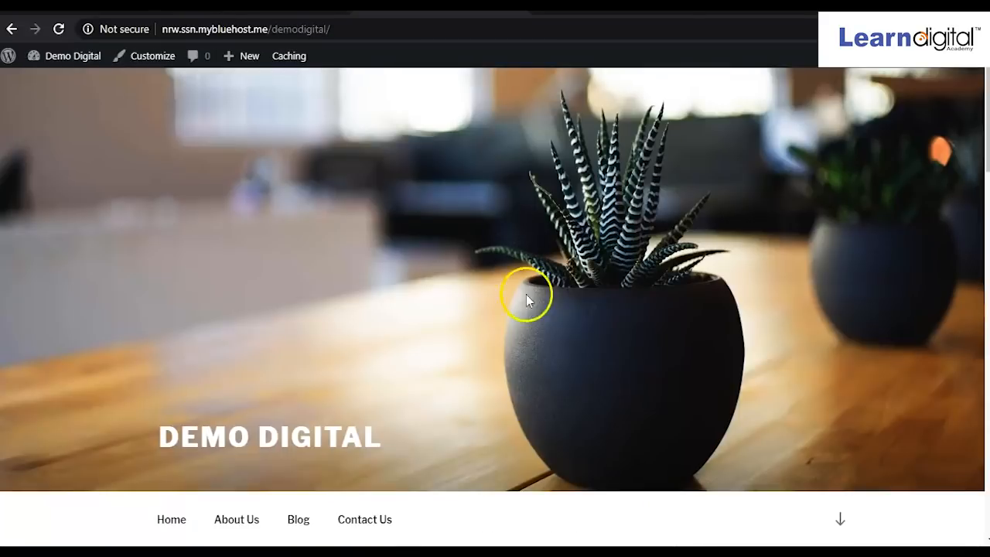
scroll(402, 358, down, 5)
scroll(402, 358, up, 3)
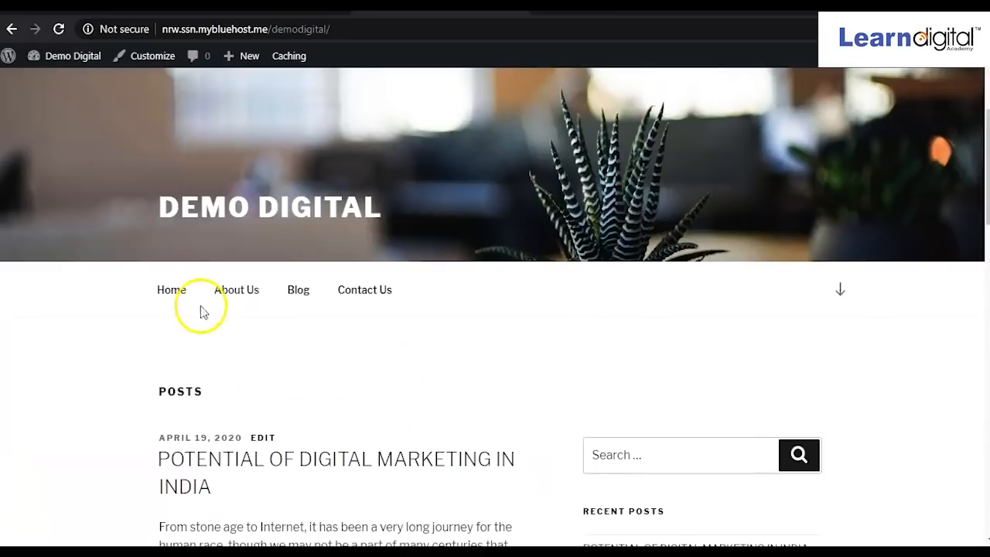
click(236, 206)
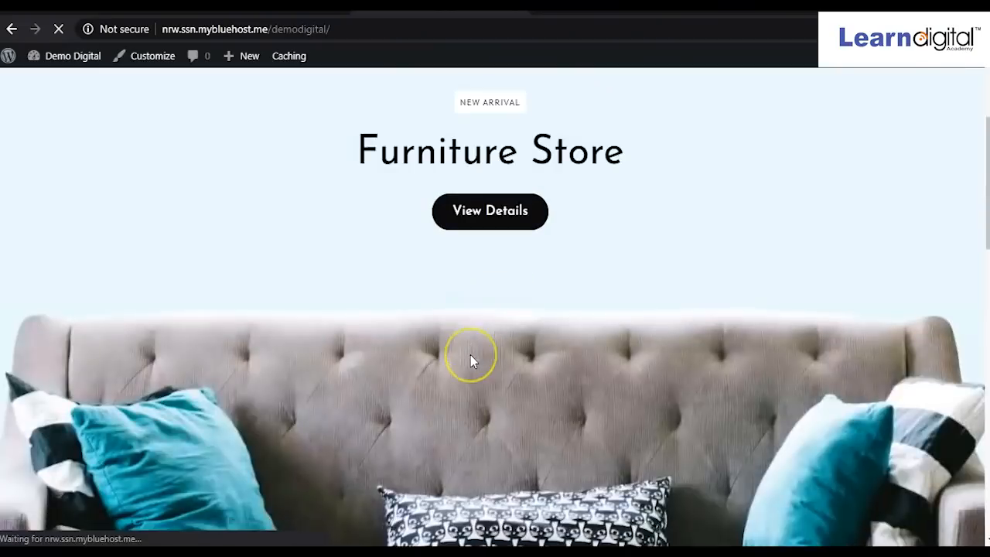
Scroll through the Furniture Store design, with both posts under From Our Blog.
scroll(473, 360, down, 4)
scroll(471, 358, up, 5)
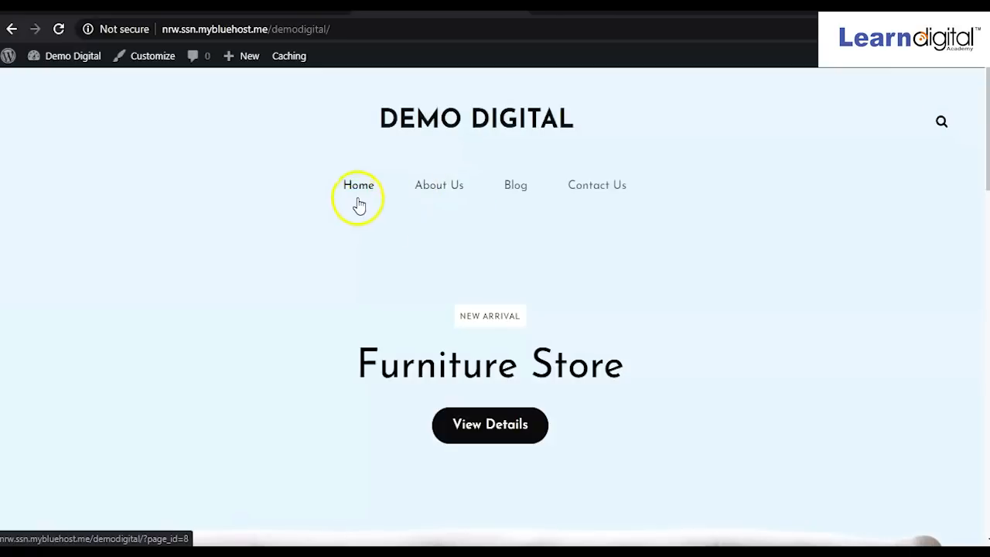
scroll(528, 326, down, 10)
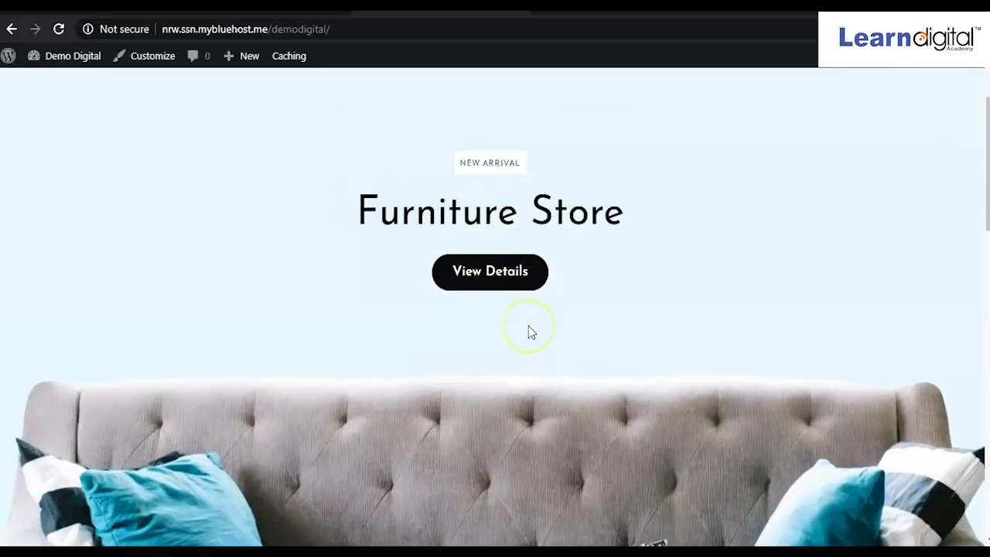
scroll(529, 325, up, 10)
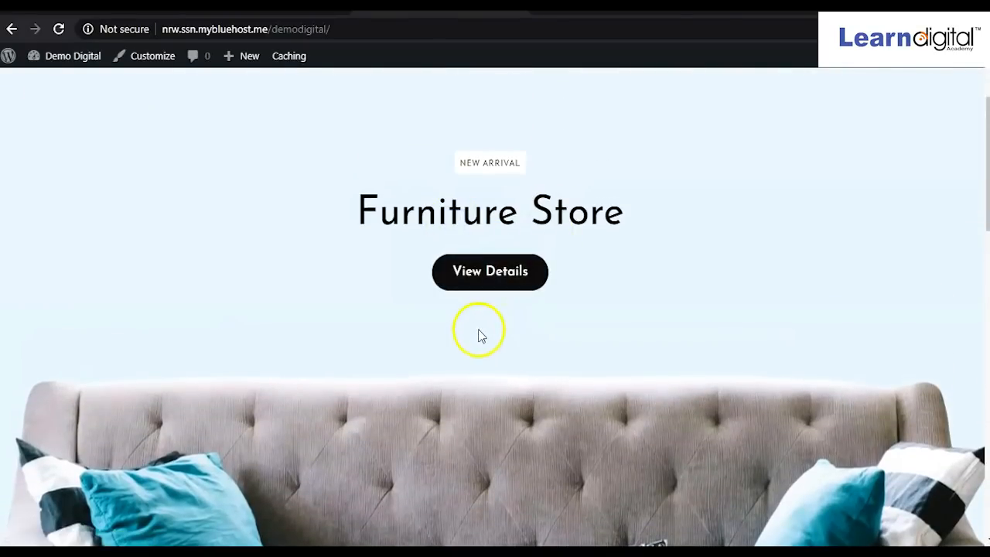
scroll(479, 333, down, 12)
scroll(484, 332, down, 1)
scroll(484, 332, up, 5)
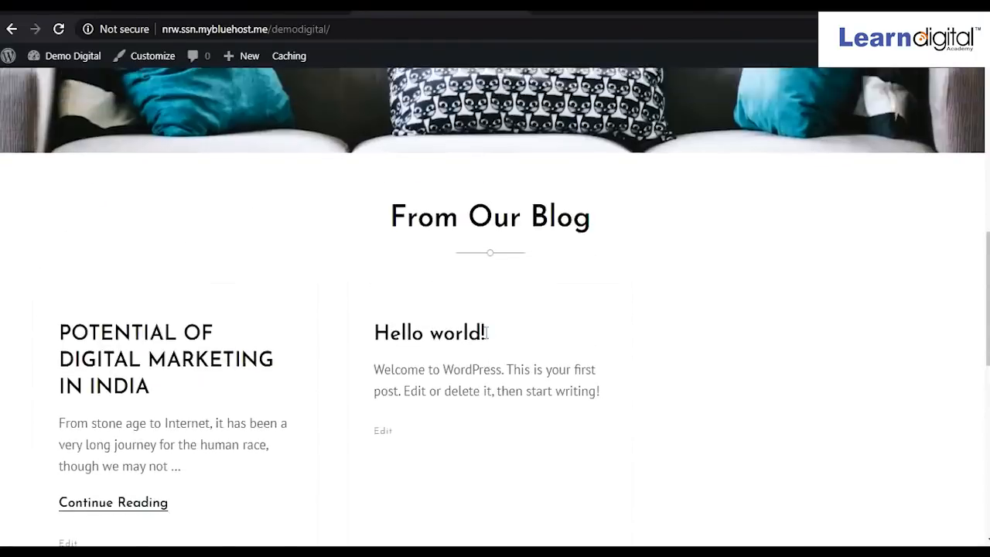
scroll(486, 332, up, 7)
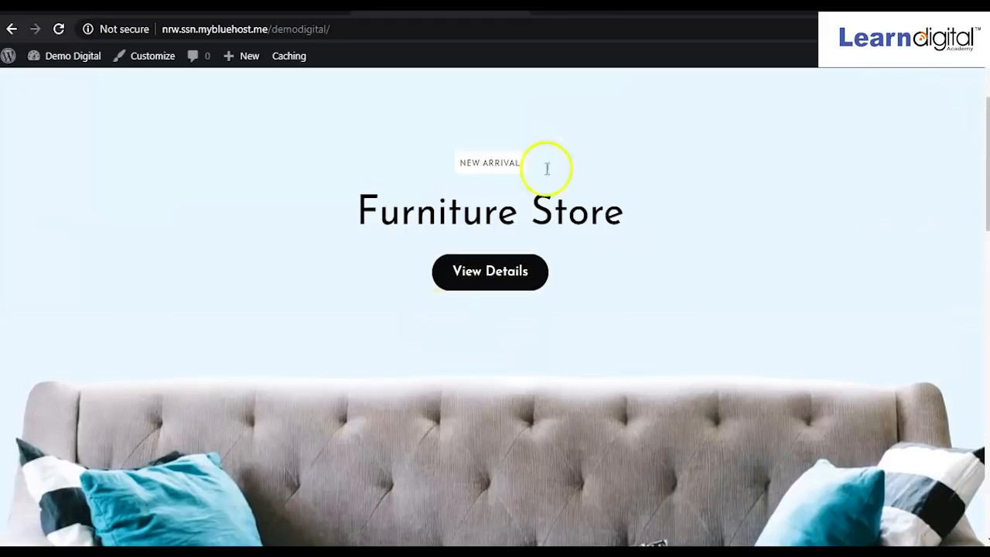
scroll(364, 413, down, 8)
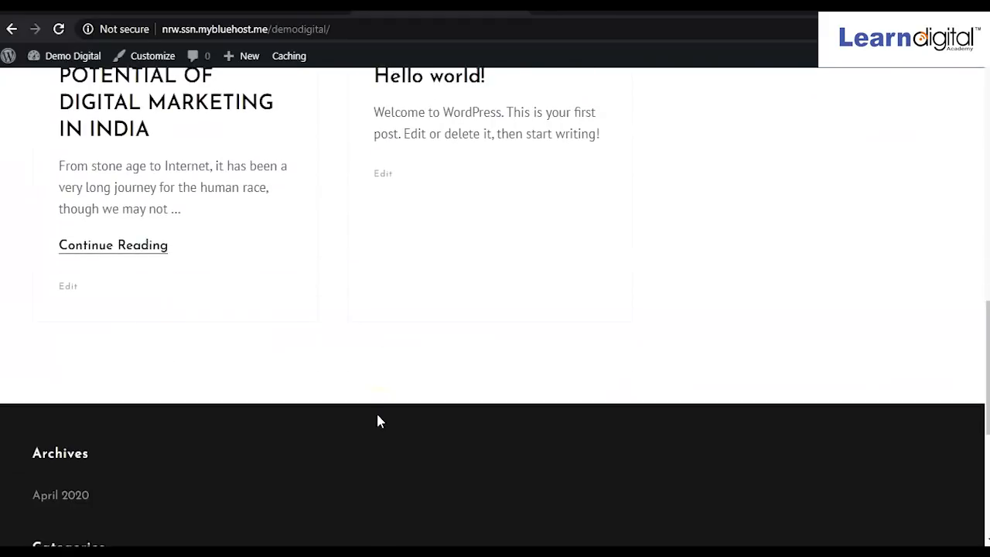
scroll(377, 420, up, 3)
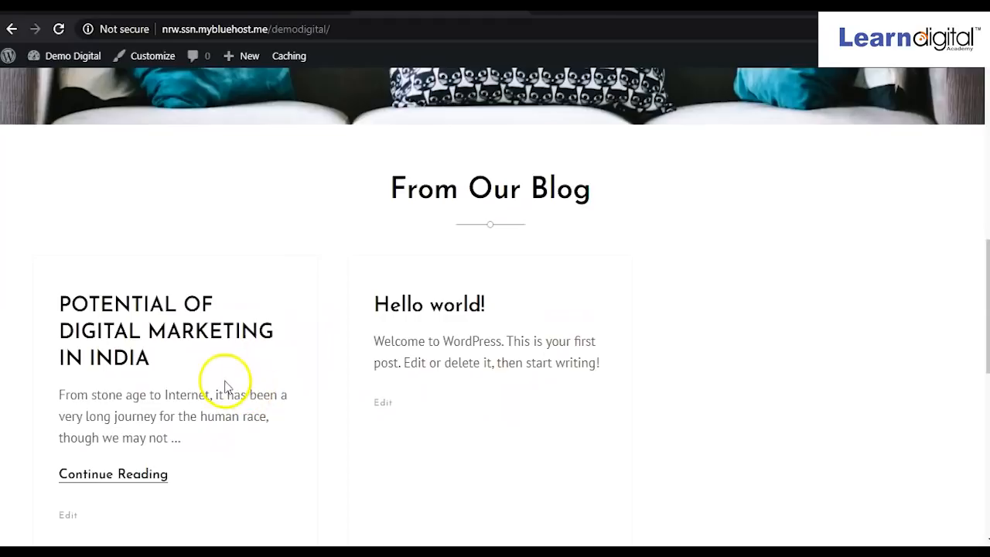
scroll(343, 383, up, 4)
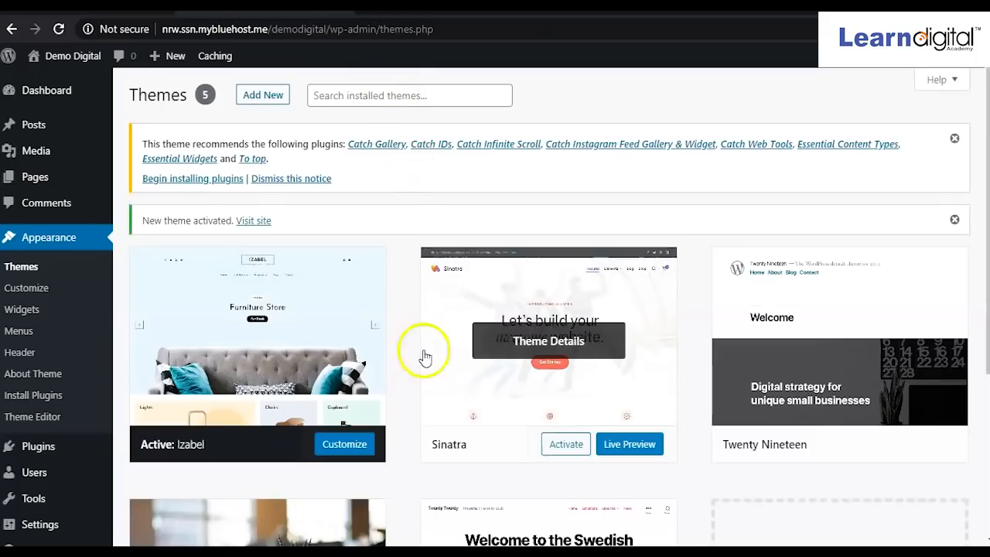
Browse the Featured grid on Add Themes (Amora, Qodesocial, installed Twenty Twenty), then open a blank tab.
scroll(424, 363, down, 3)
click(807, 385)
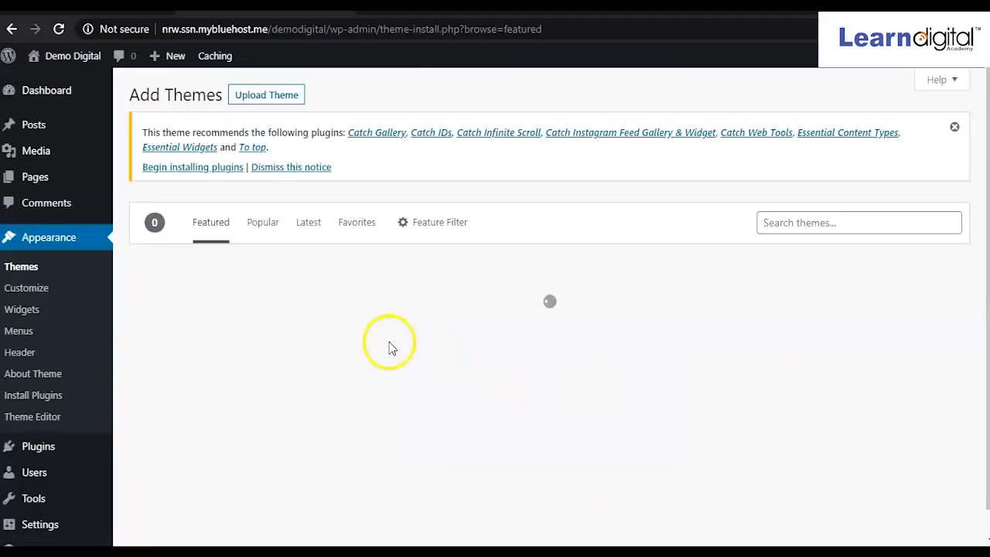
scroll(387, 342, down, 2)
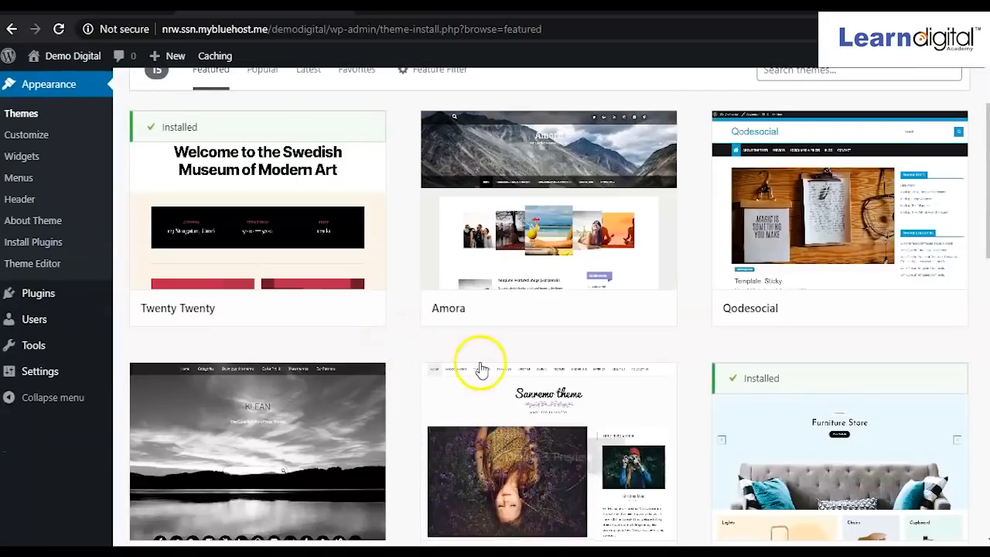
scroll(441, 364, down, 4)
scroll(523, 403, down, 2)
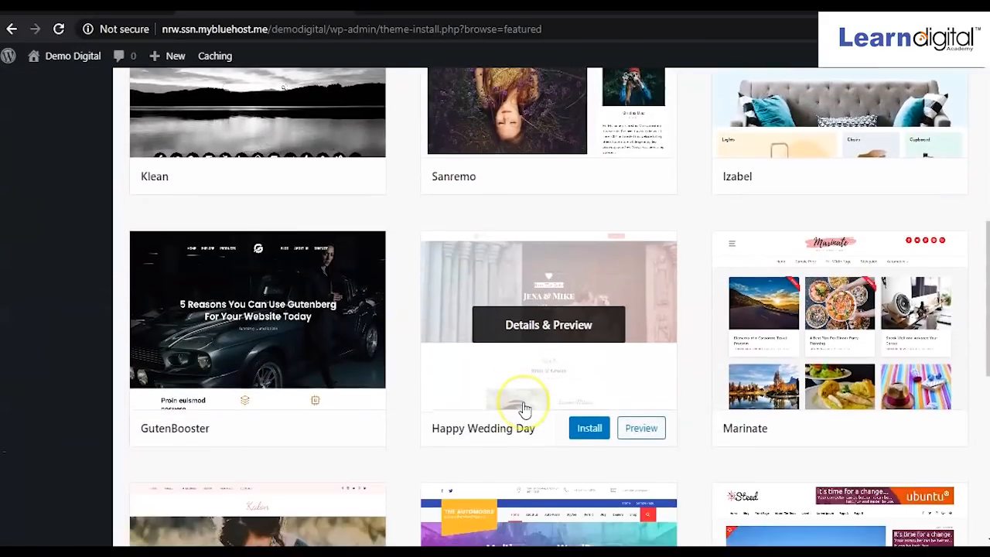
scroll(523, 410, up, 7)
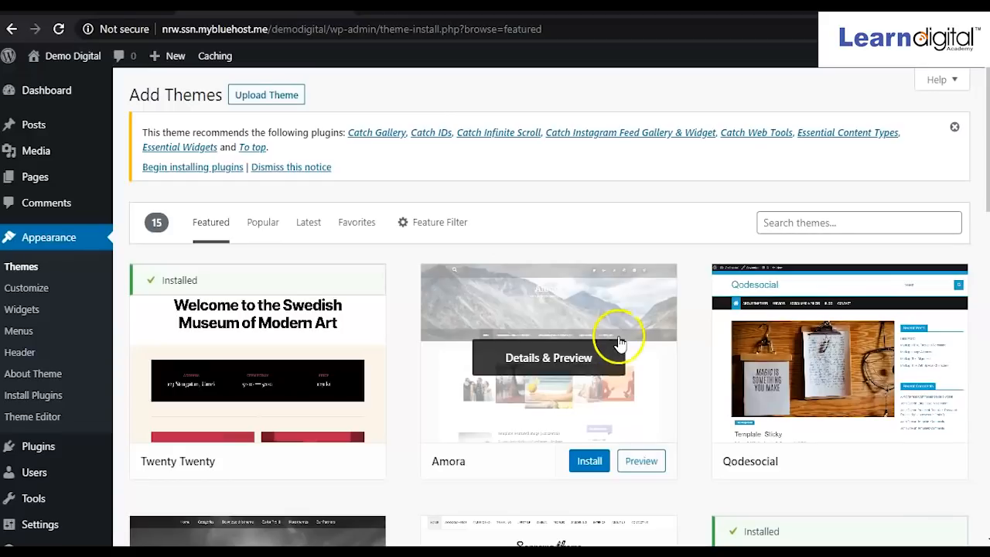
scroll(619, 335, down, 2)
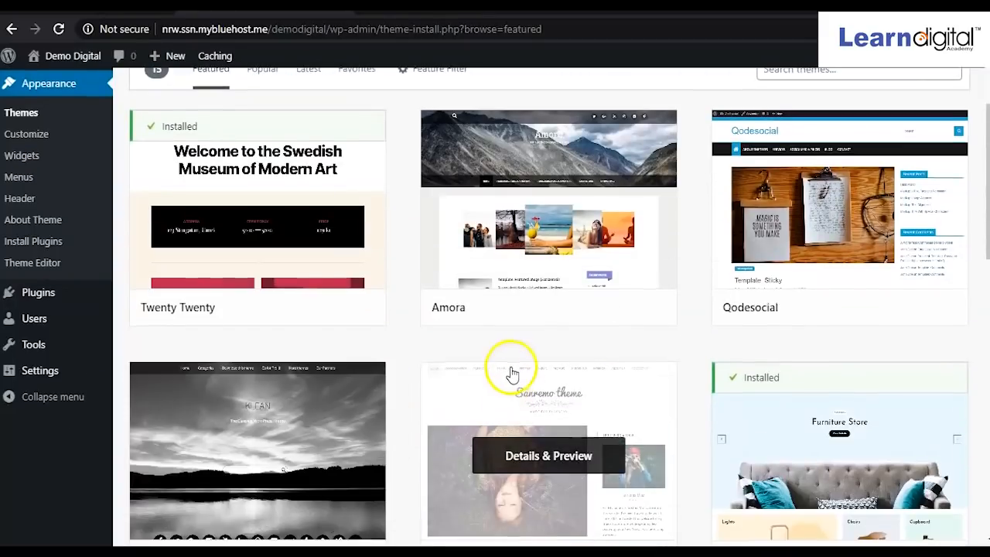
scroll(511, 374, down, 2)
scroll(510, 375, up, 4)
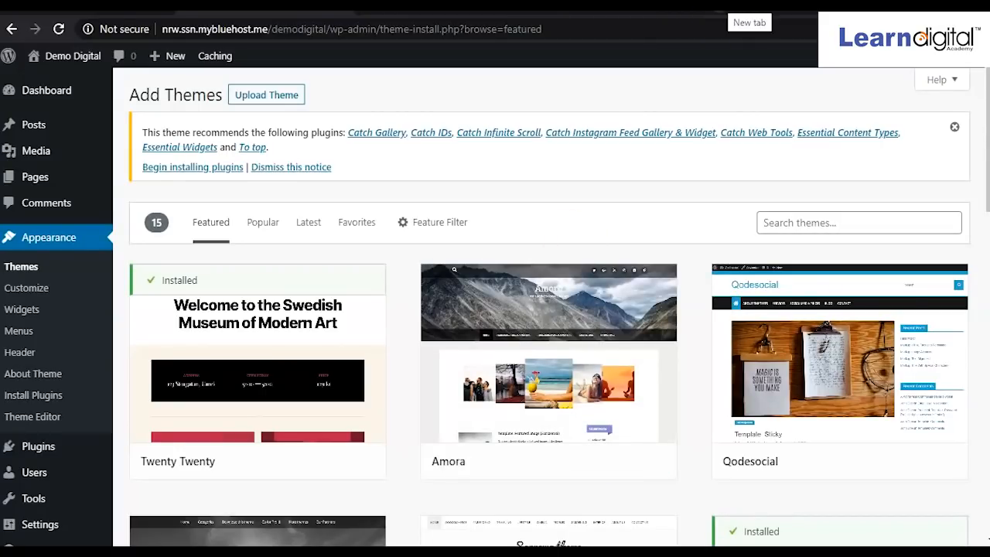
click(721, 8)
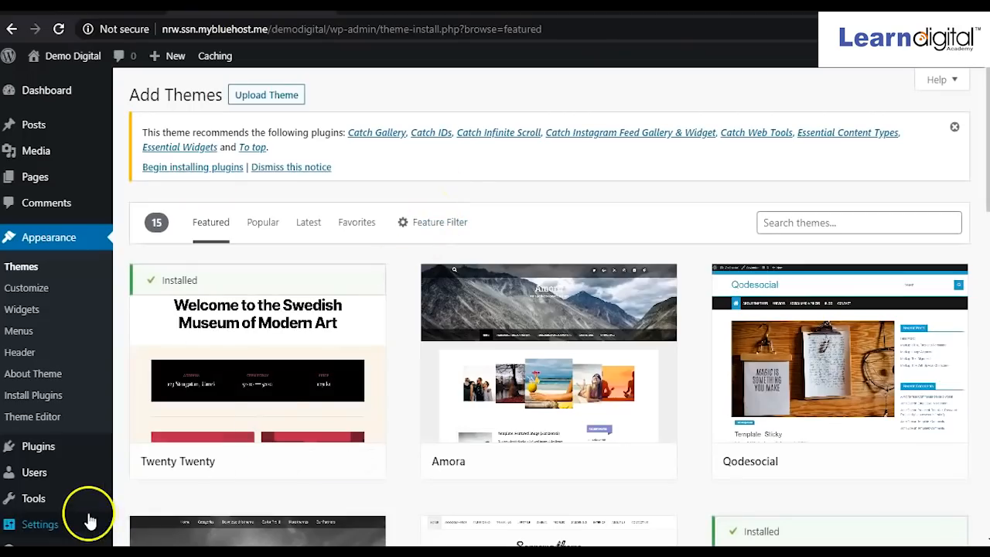
mouse_move(221, 394)
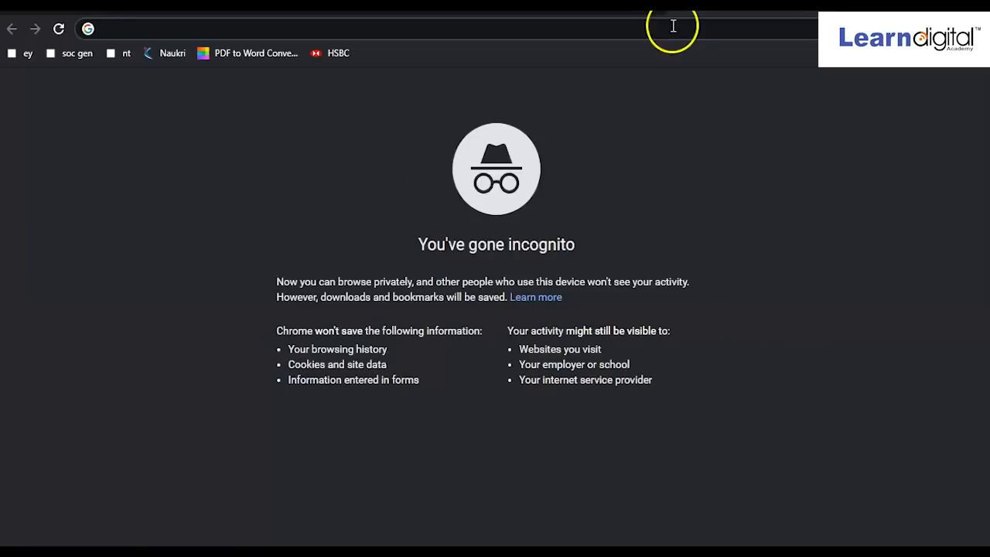
Go to gmail.com and run a Google search for 'theme forest'.
text(gmail.com)
key(Return)
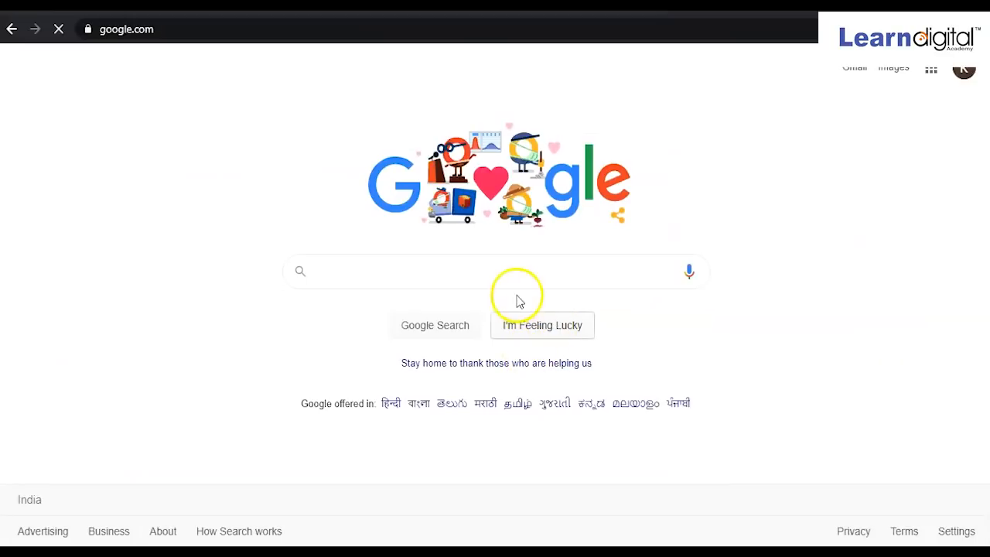
click(510, 267)
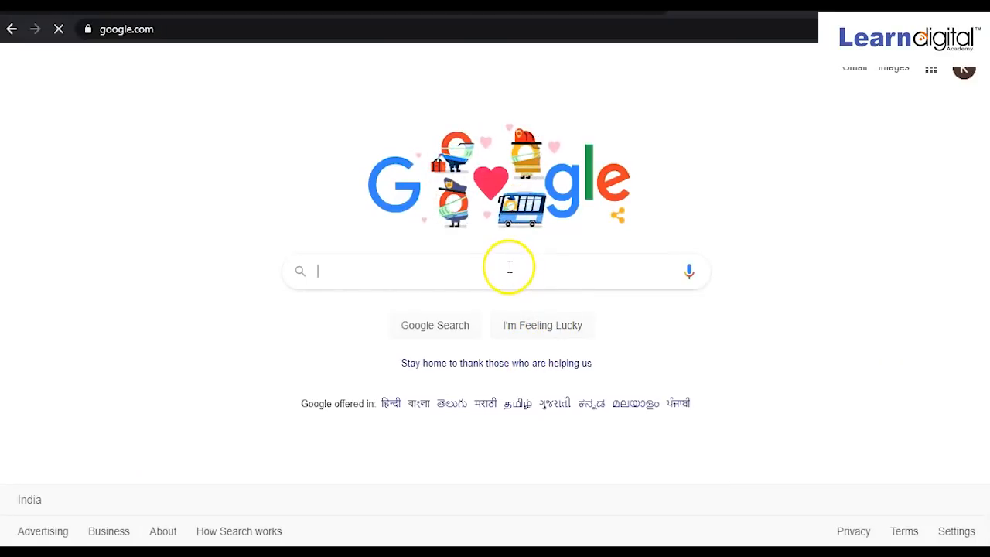
text(the)
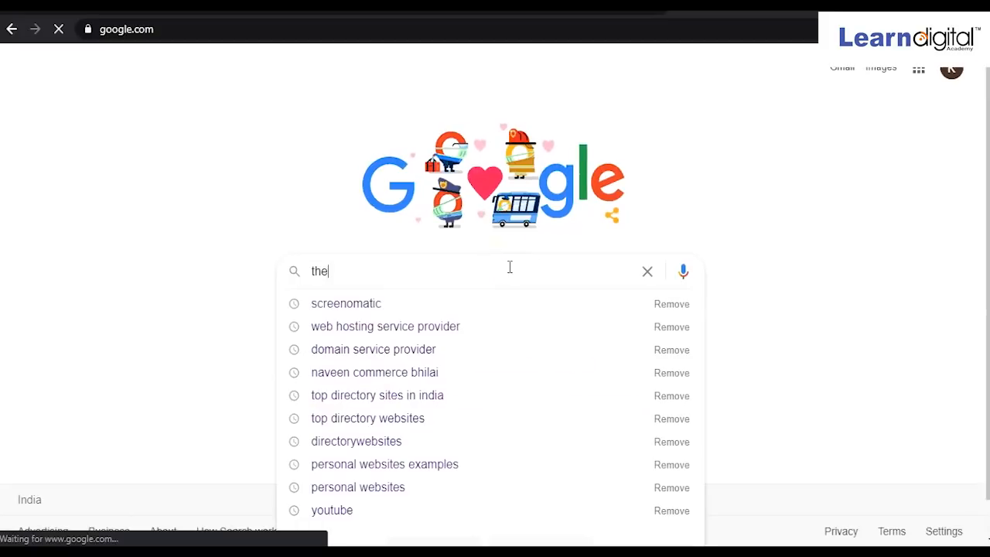
text(me for)
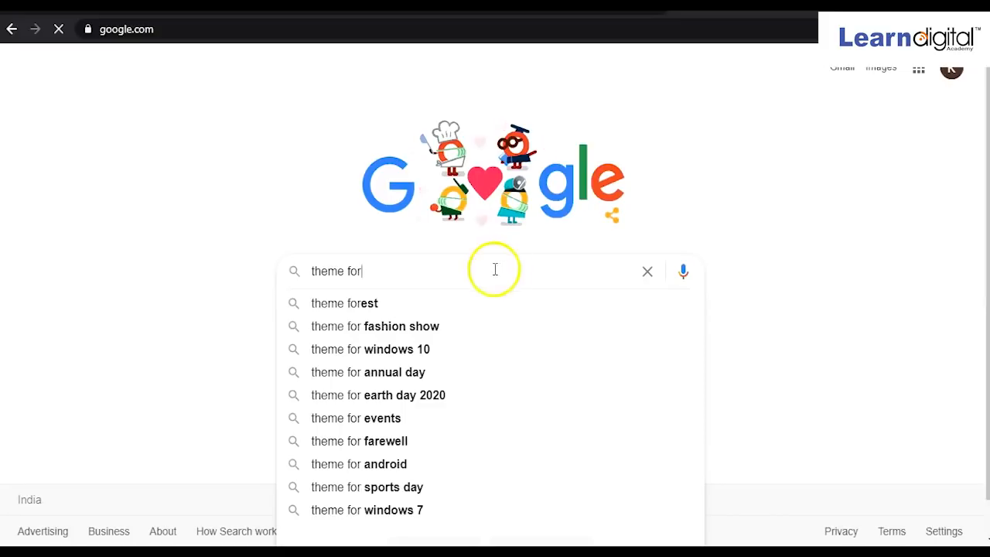
click(335, 306)
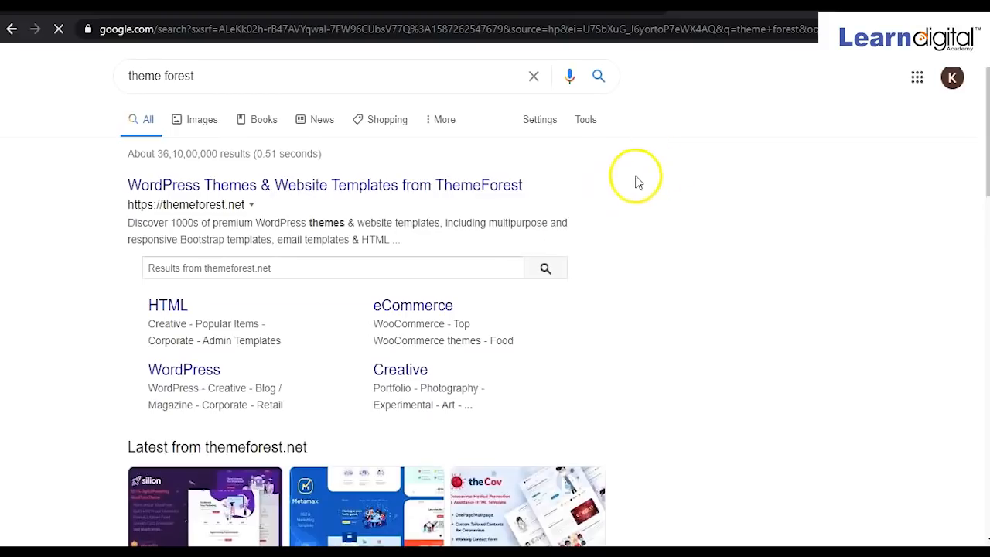
Open the ThemeForest result, reaching the homepage advertising 47,716 WordPress themes from $2.
right_click(359, 192)
click(379, 201)
scroll(376, 305, down, 8)
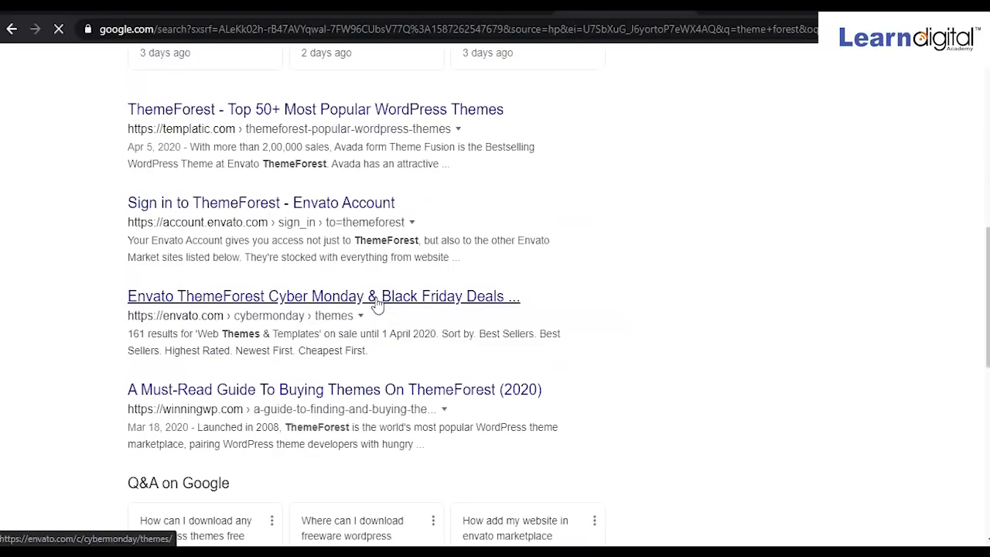
scroll(377, 305, up, 8)
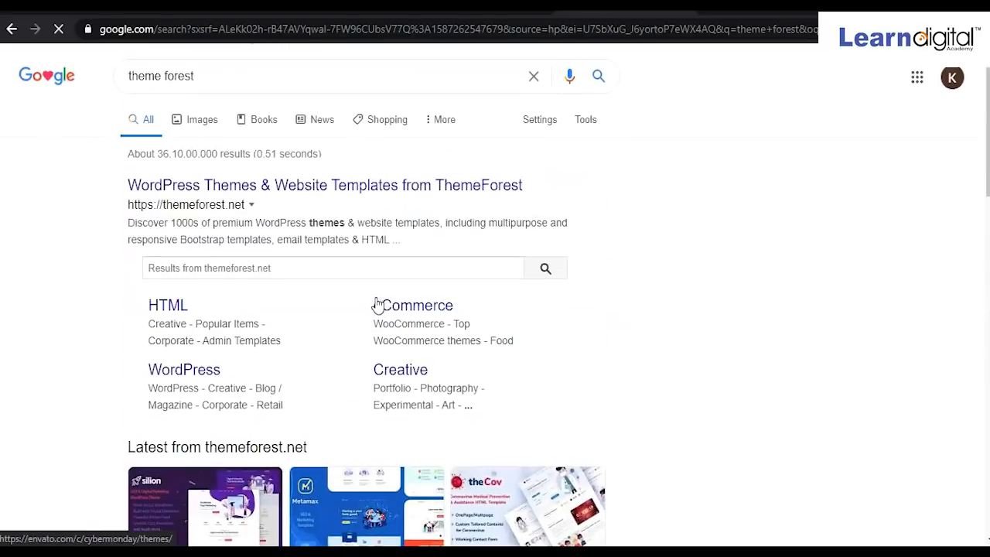
click(447, 185)
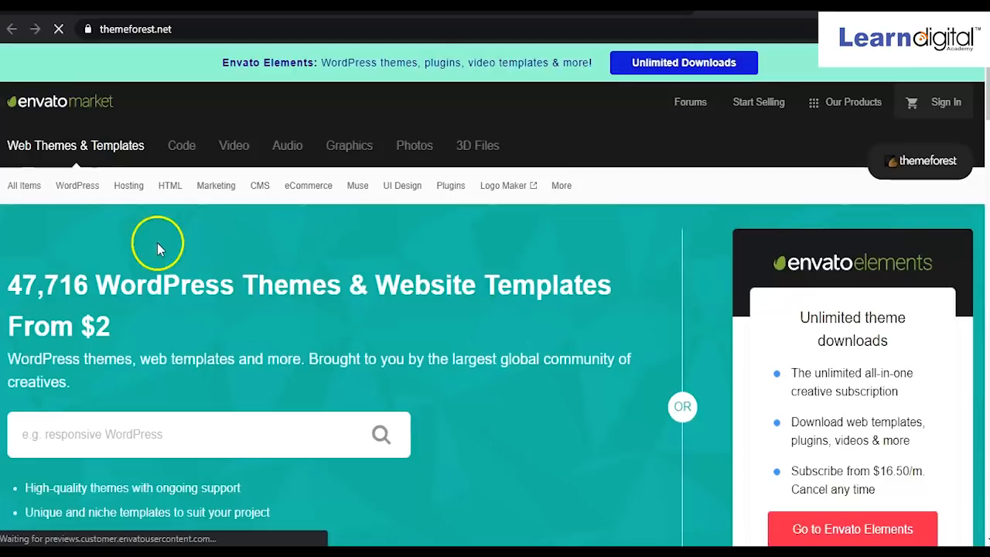
Browse ThemeForest's WordPress category, its popular items and the Elementor themes.
mouse_move(77, 186)
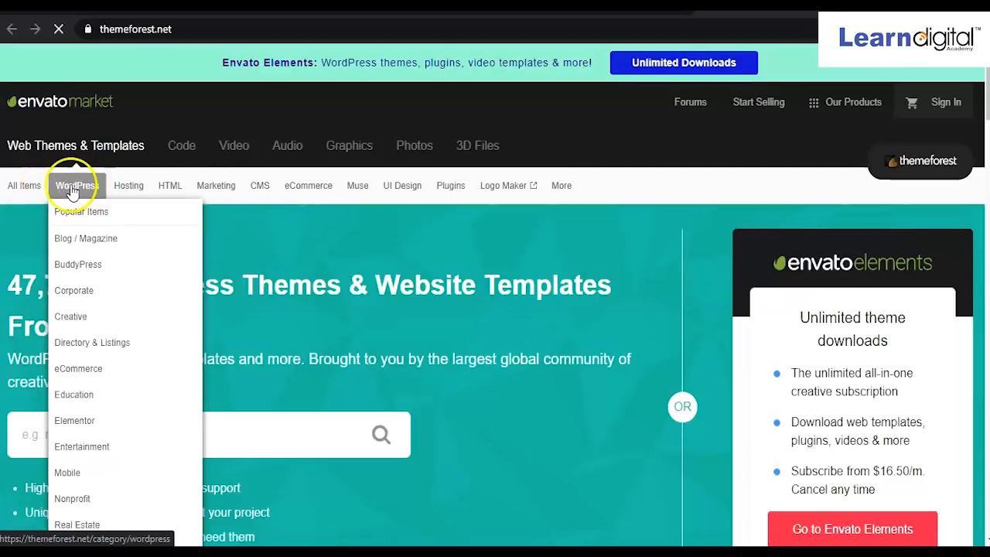
click(70, 192)
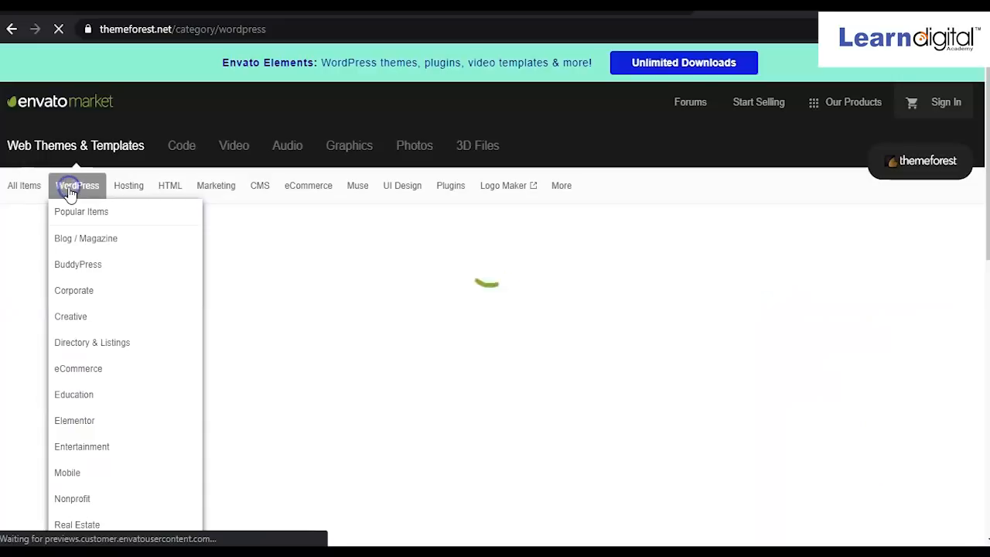
click(72, 206)
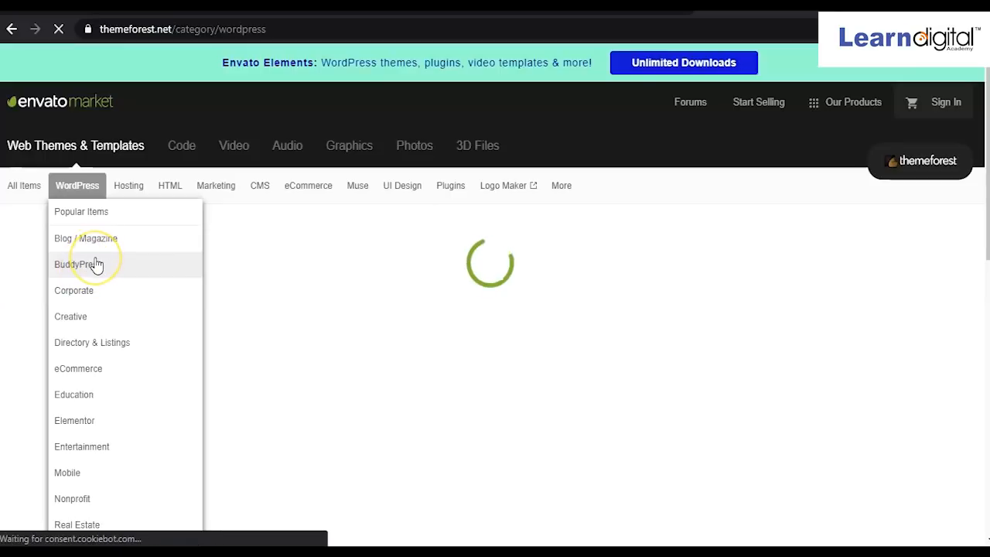
click(93, 420)
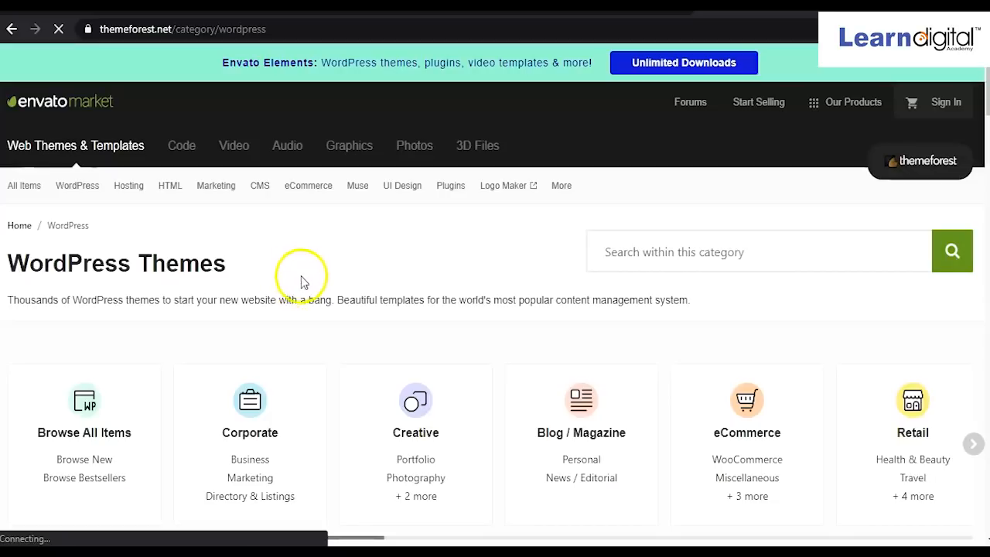
scroll(309, 291, down, 2)
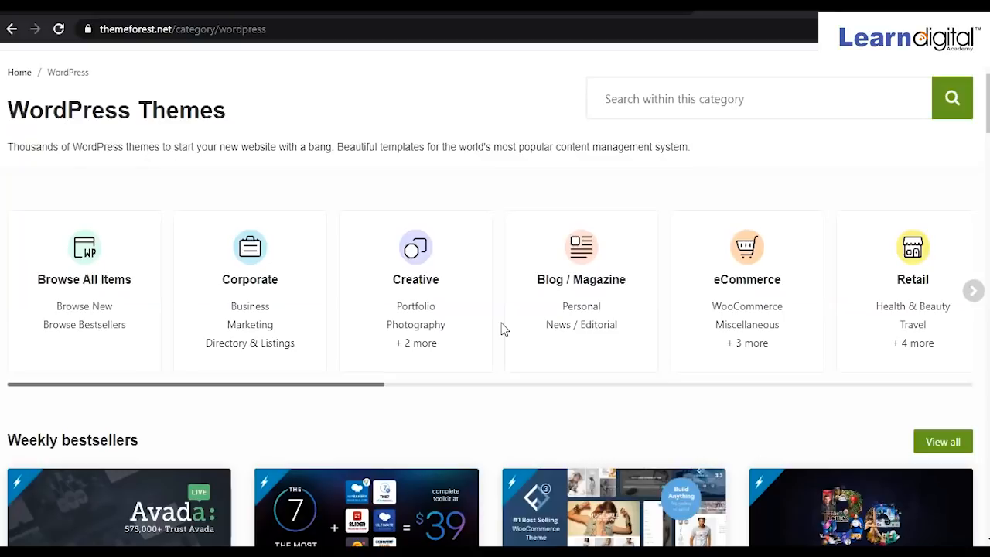
scroll(503, 325, down, 6)
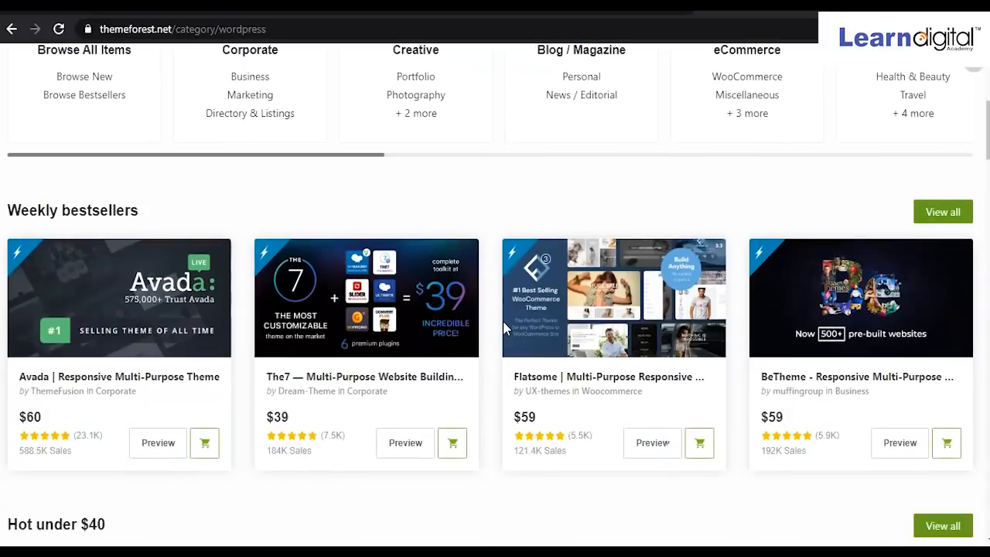
Open the full-screen live preview of The7 from Weekly bestsellers.
click(487, 325)
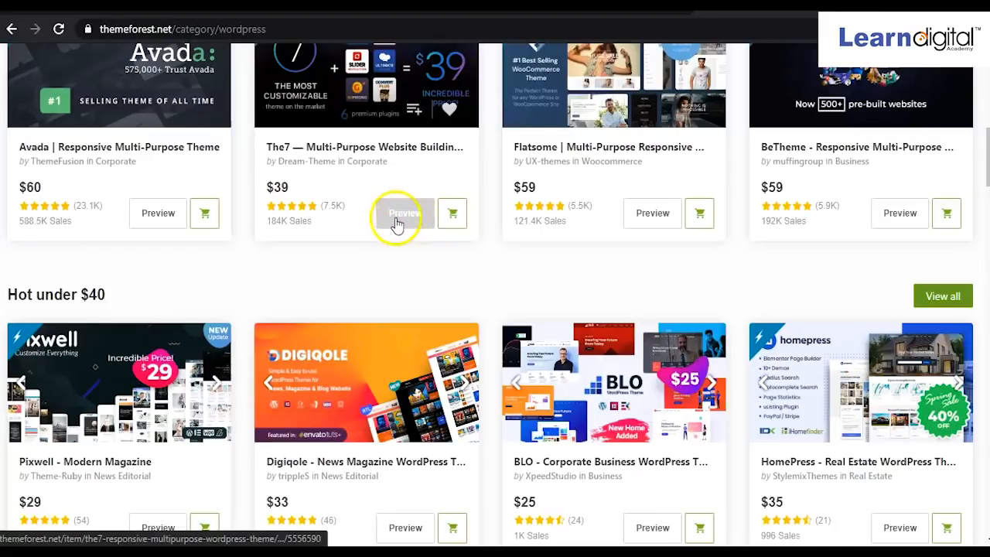
scroll(452, 248, down, 1)
scroll(454, 273, down, 5)
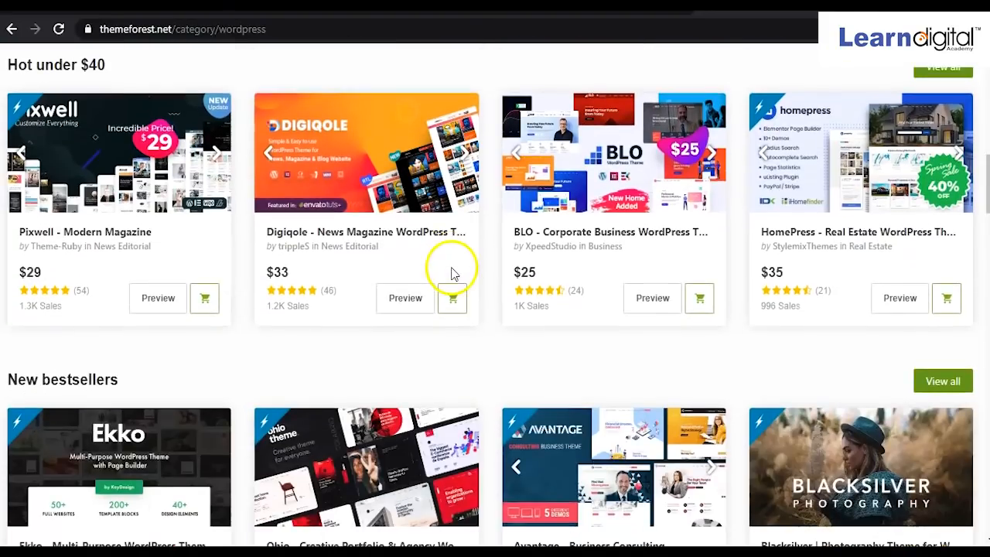
scroll(451, 277, up, 3)
scroll(450, 279, up, 1)
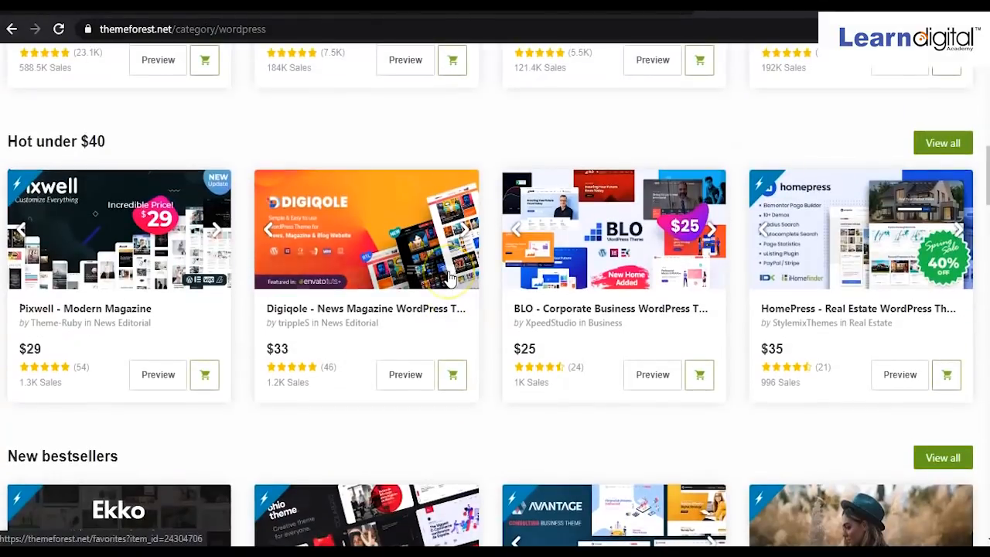
scroll(450, 280, up, 3)
click(401, 292)
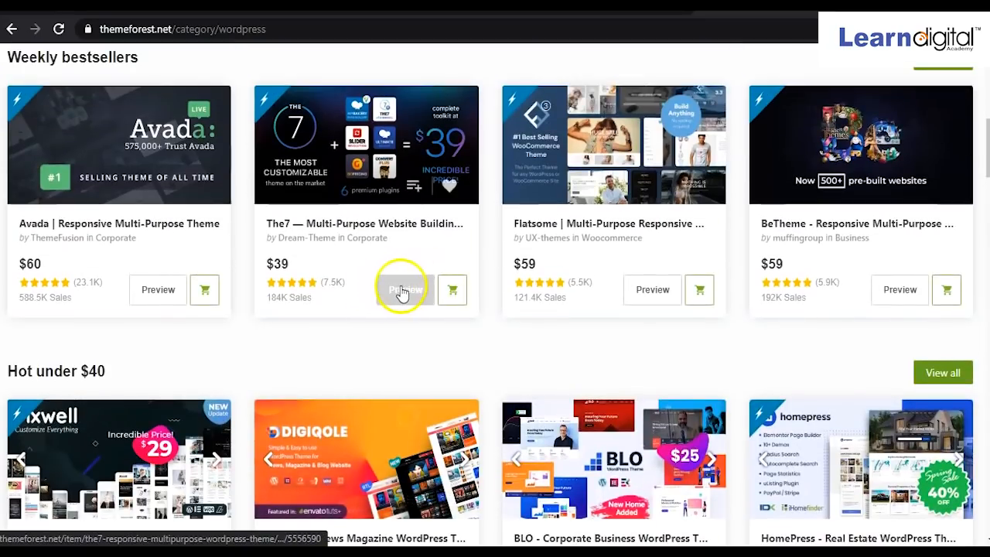
click(455, 289)
click(409, 291)
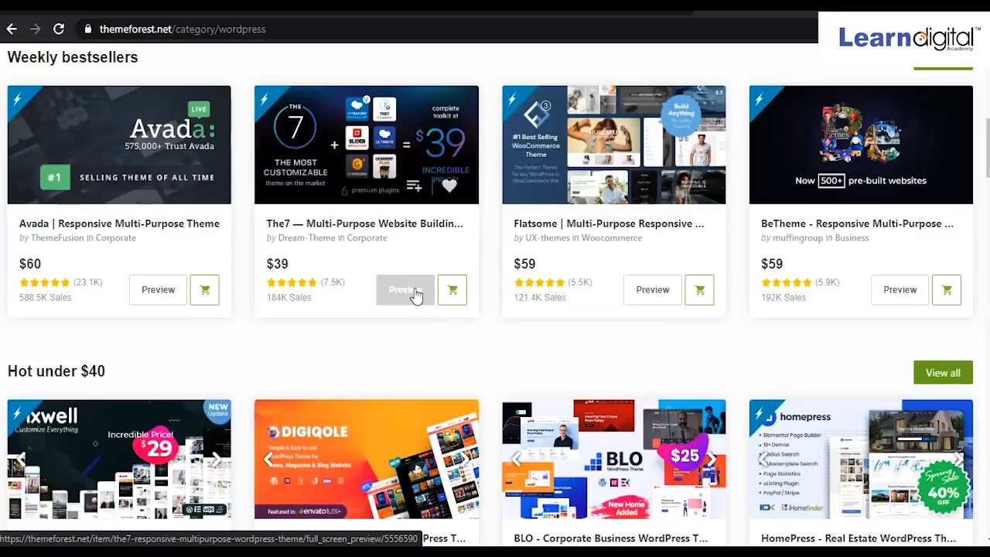
click(414, 290)
Load The7 live demo, scroll through its sections, then close the demo tab.
click(463, 247)
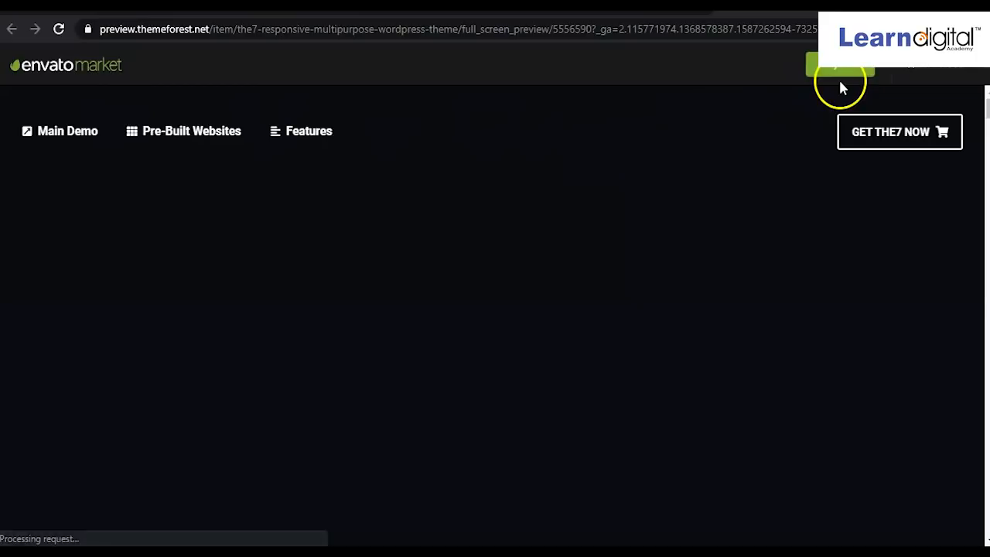
scroll(626, 158, down, 8)
scroll(550, 214, down, 7)
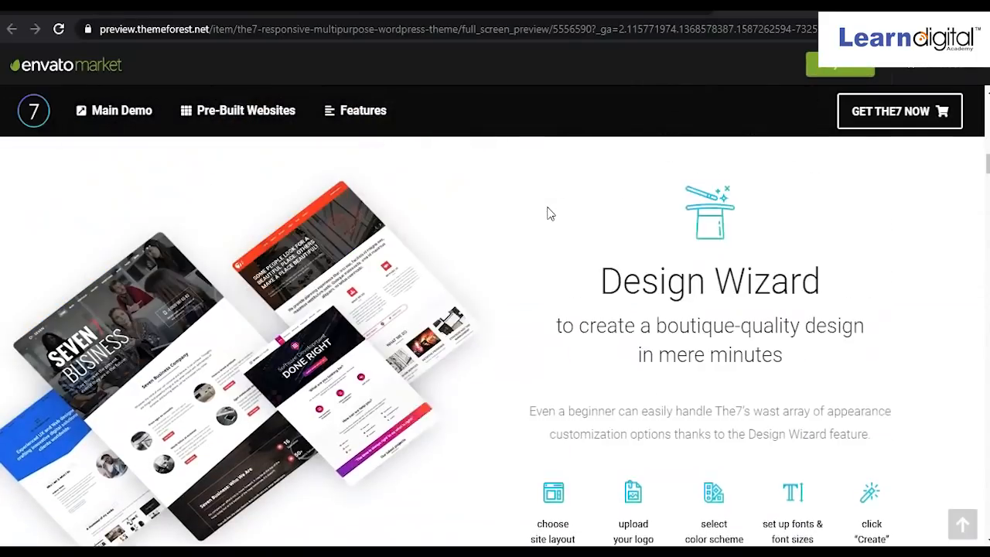
scroll(550, 214, up, 10)
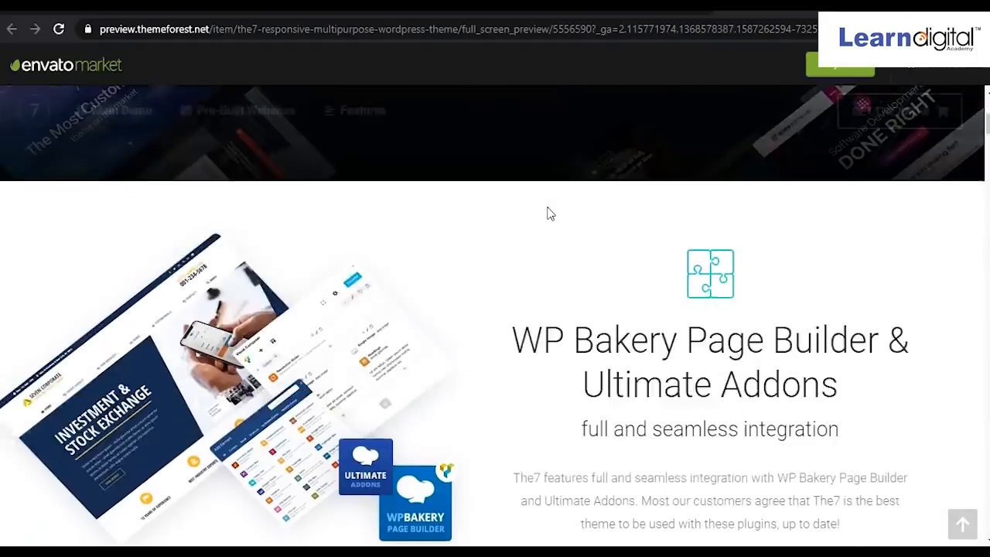
scroll(549, 213, up, 5)
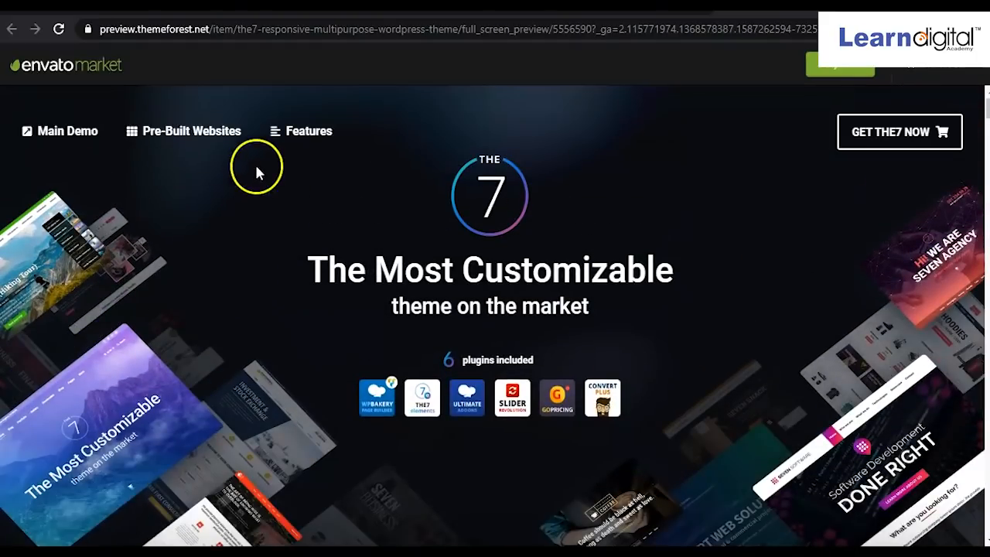
scroll(419, 303, down, 5)
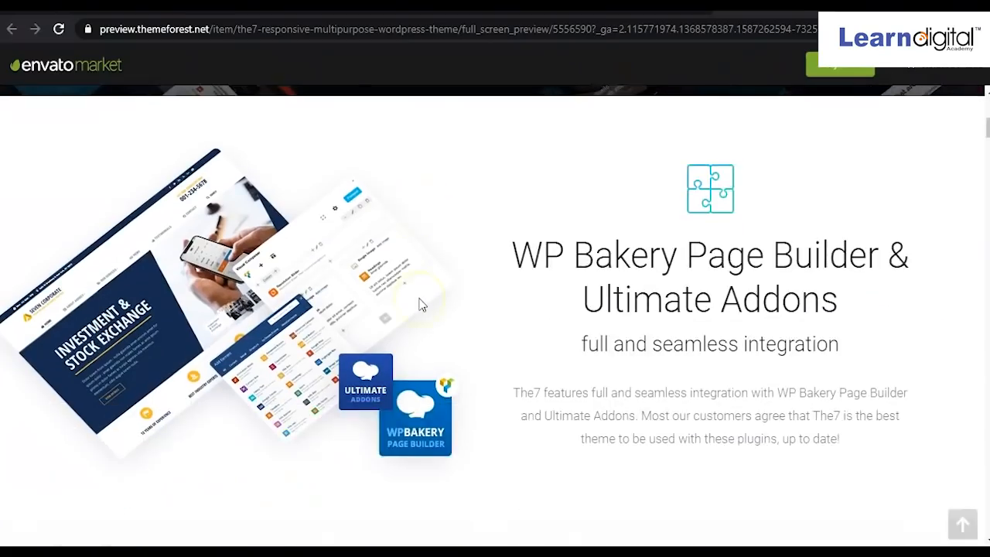
scroll(420, 302, up, 5)
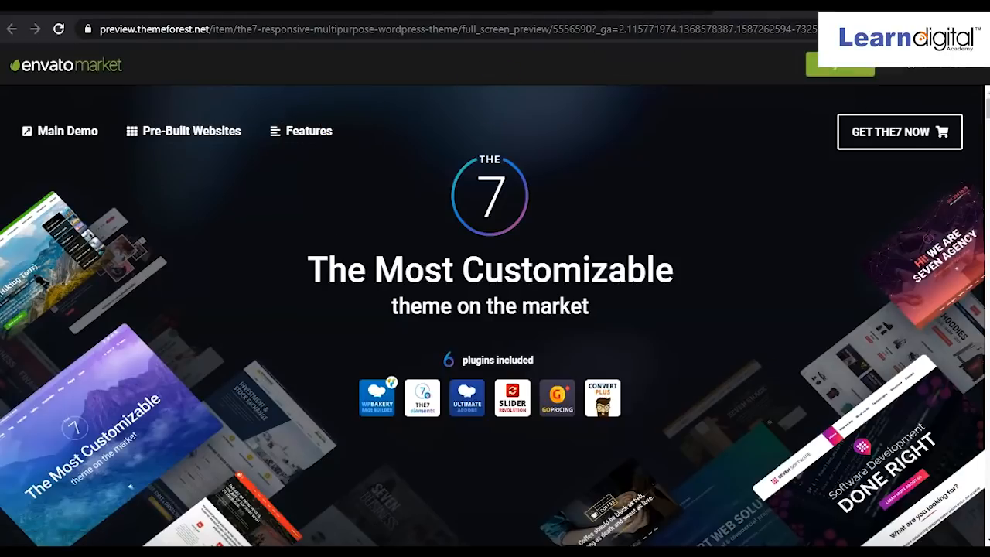
click(846, 5)
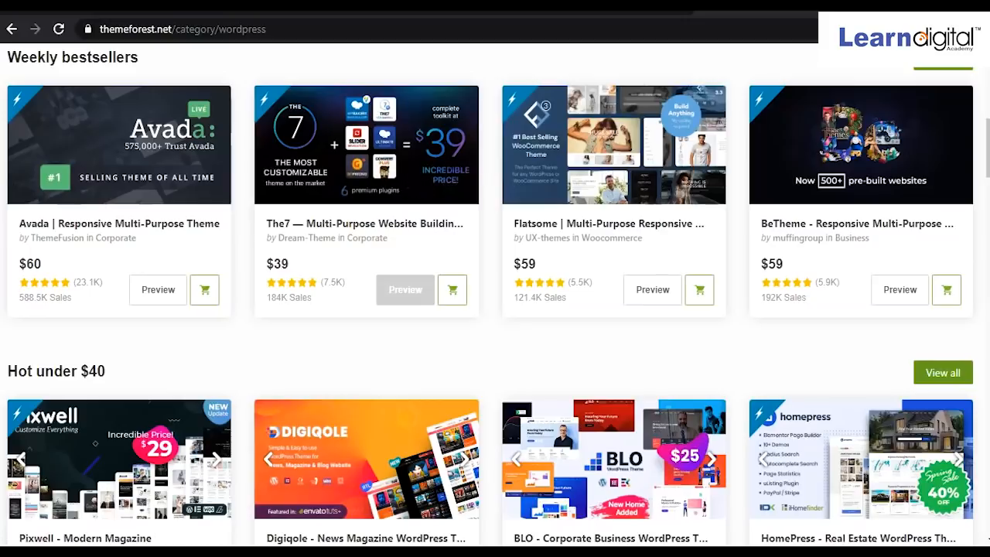
Scroll to the top, show the extra WordPress subcategories under More, and close the ThemeForest tab.
scroll(135, 294, up, 5)
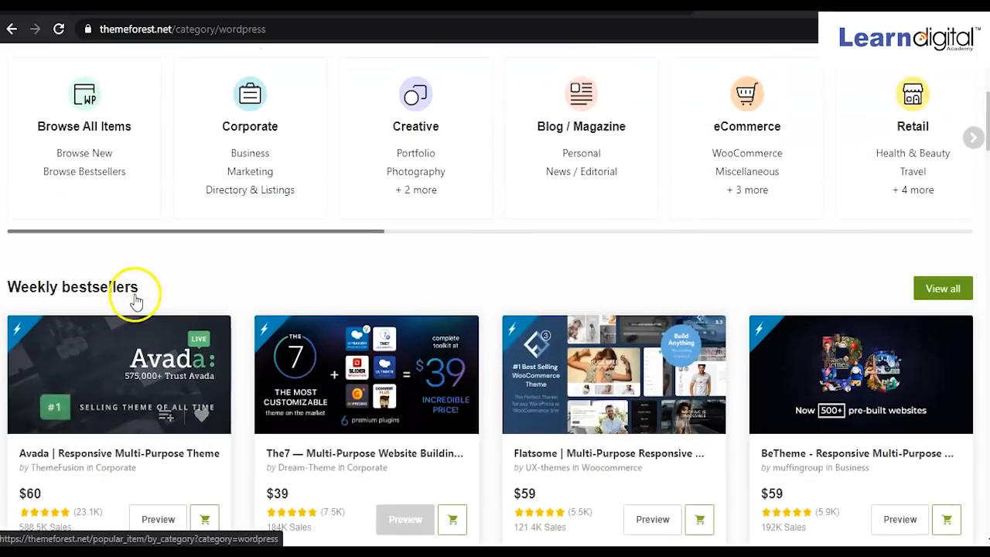
scroll(135, 303, up, 2)
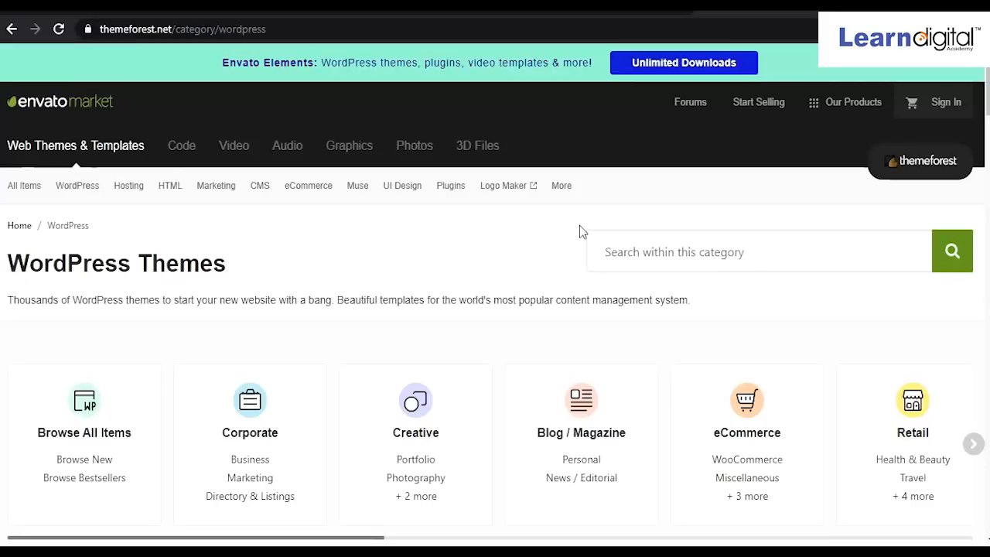
click(560, 186)
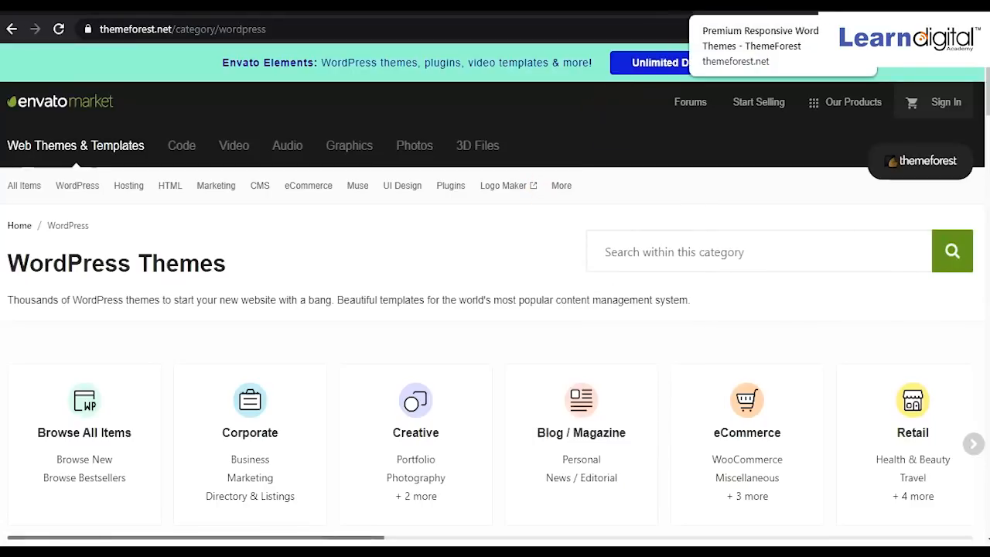
click(710, 6)
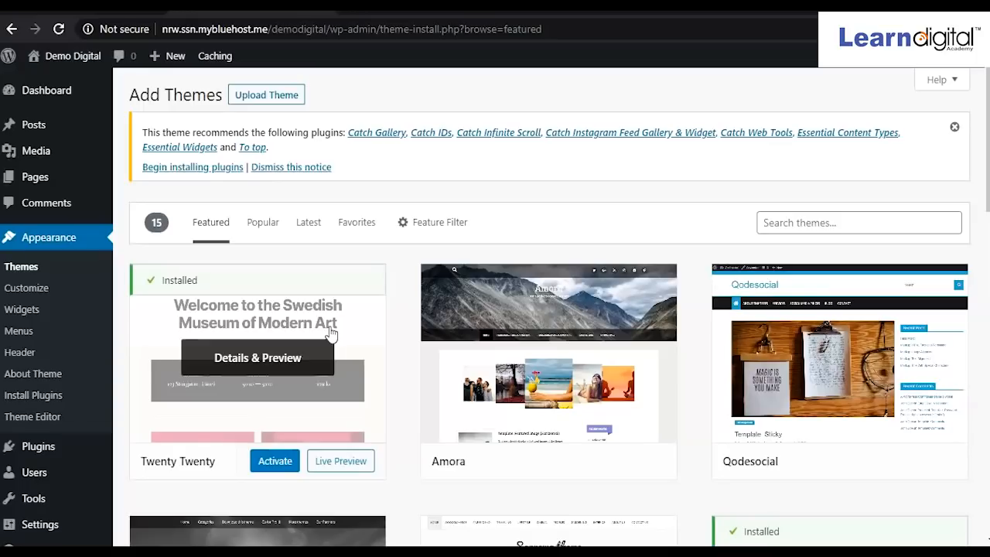
Open Appearance > Themes and scroll through the five installed themes, with Izabel active.
scroll(464, 333, down, 4)
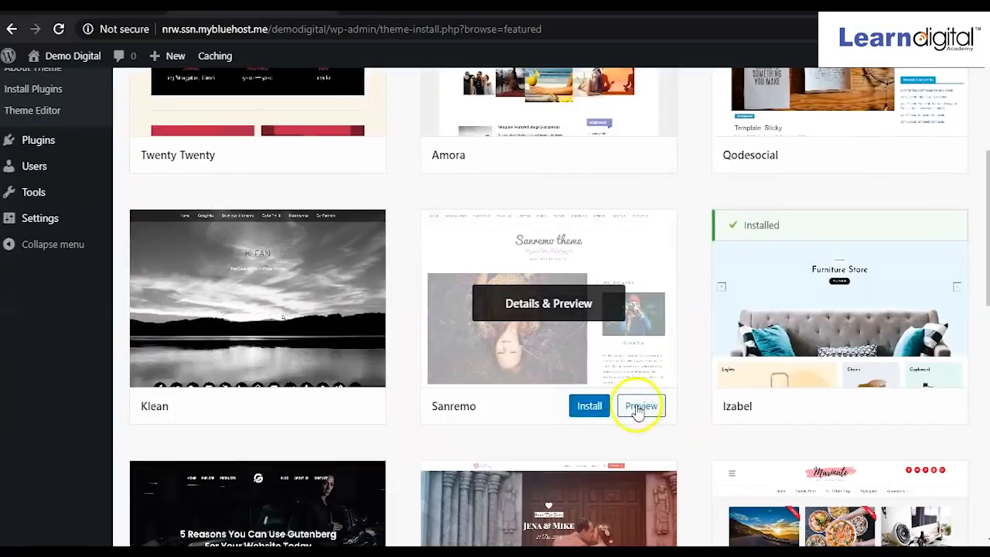
scroll(568, 413, up, 4)
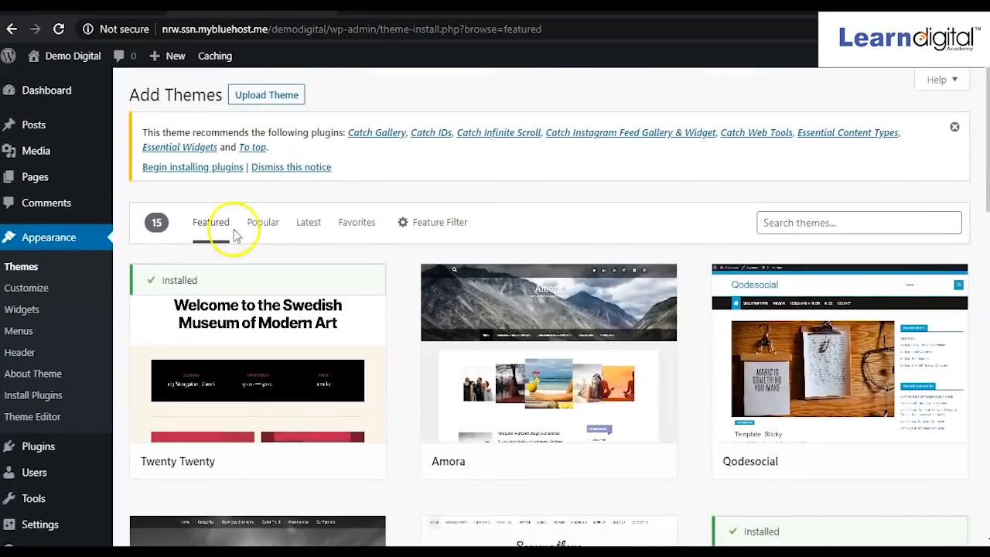
click(31, 271)
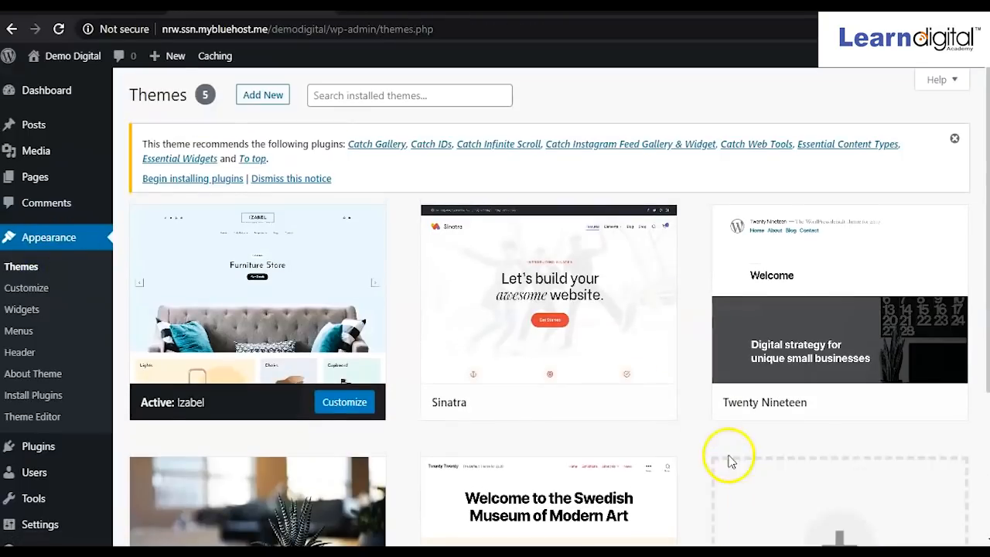
scroll(727, 460, down, 3)
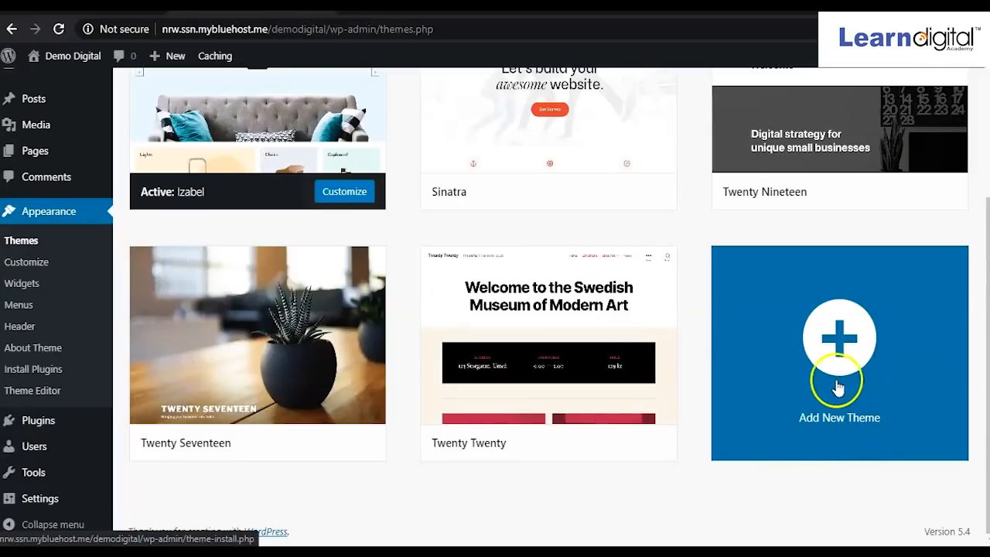
mouse_move(655, 352)
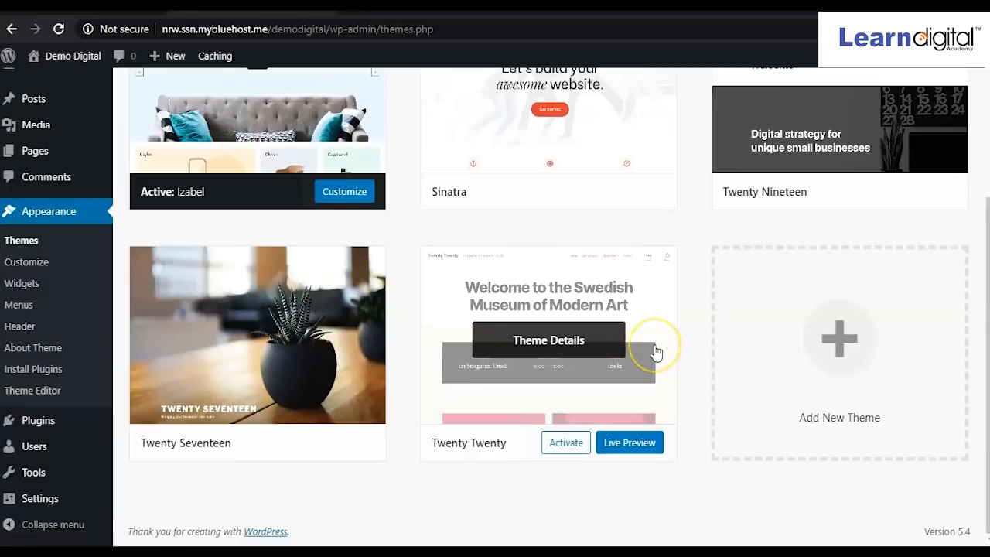
scroll(656, 352, up, 3)
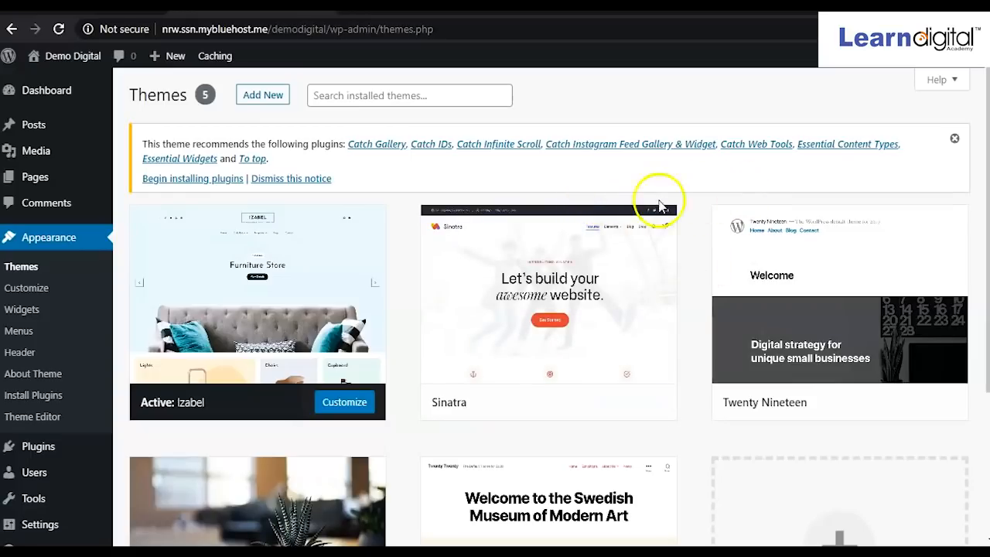
scroll(435, 298, down, 2)
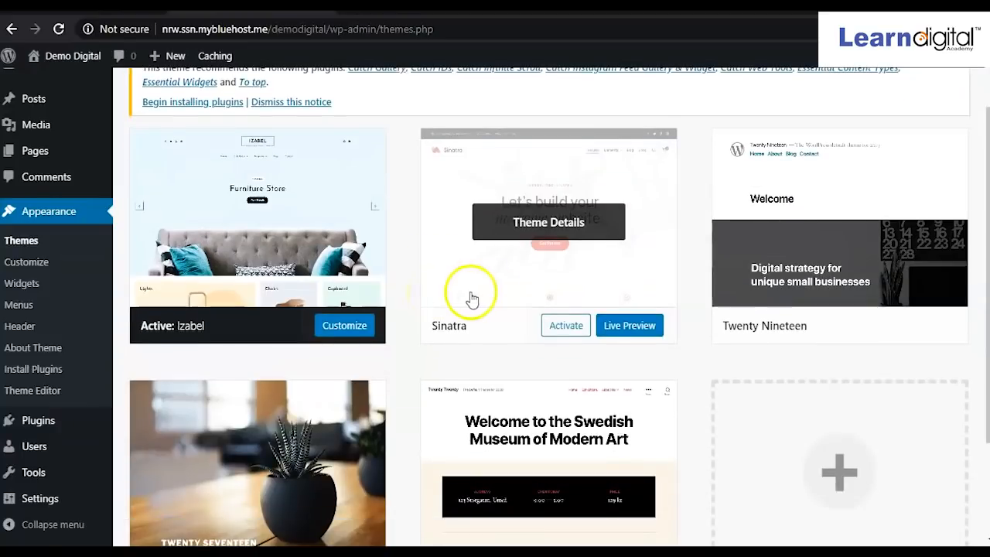
scroll(479, 294, up, 2)
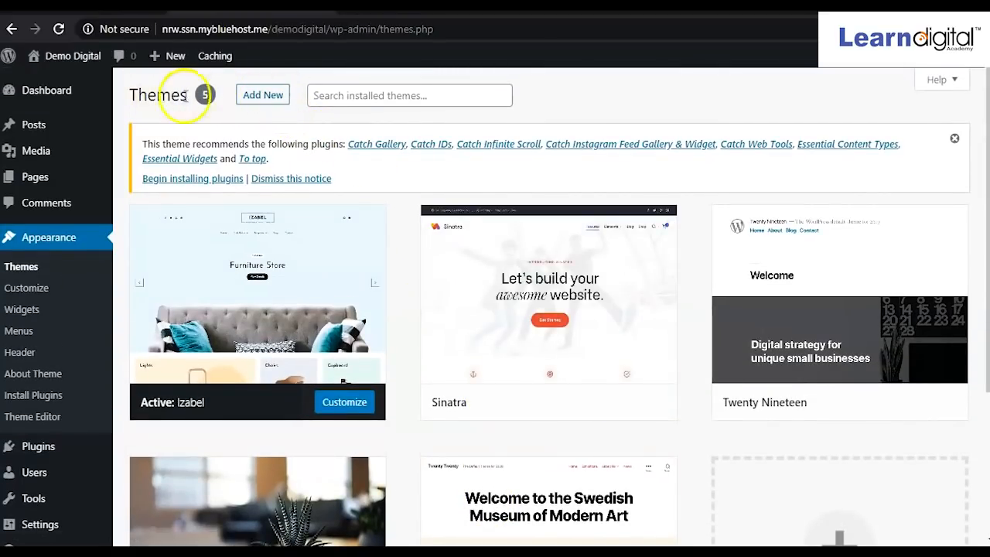
Open Add New themes and reveal the Upload Theme panel for a .zip file.
click(264, 96)
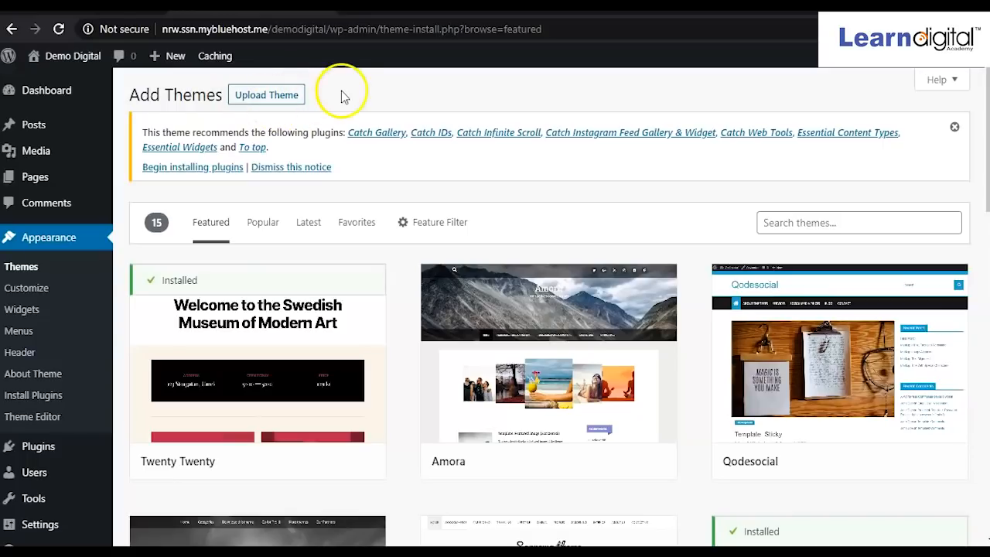
click(266, 96)
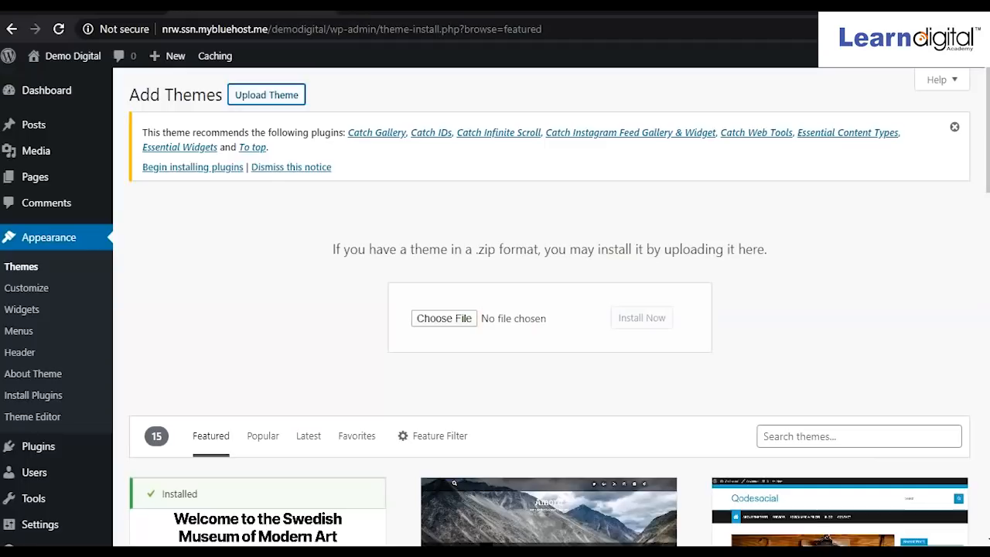
Choose mts_sociallyviral.zip from the Desktop as the theme file to upload.
click(452, 325)
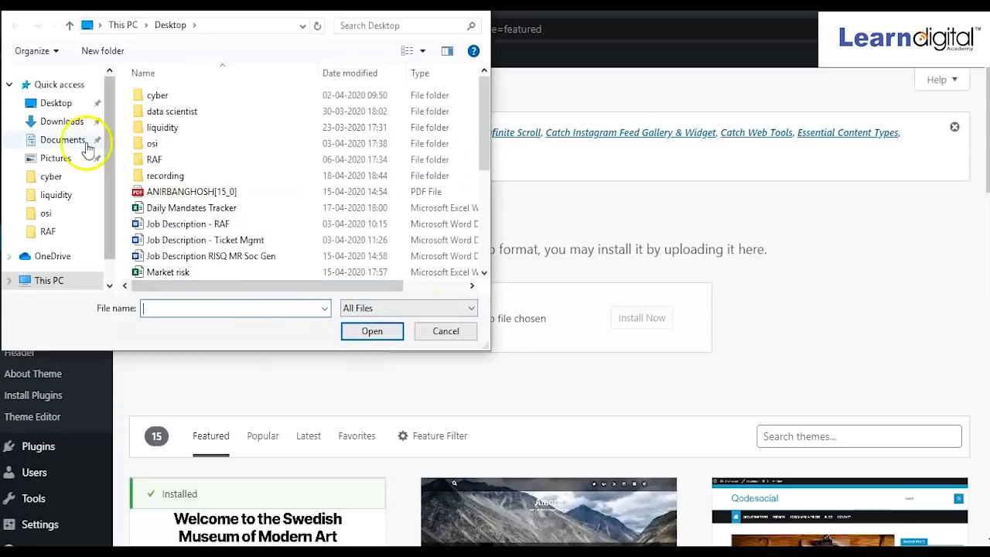
click(59, 102)
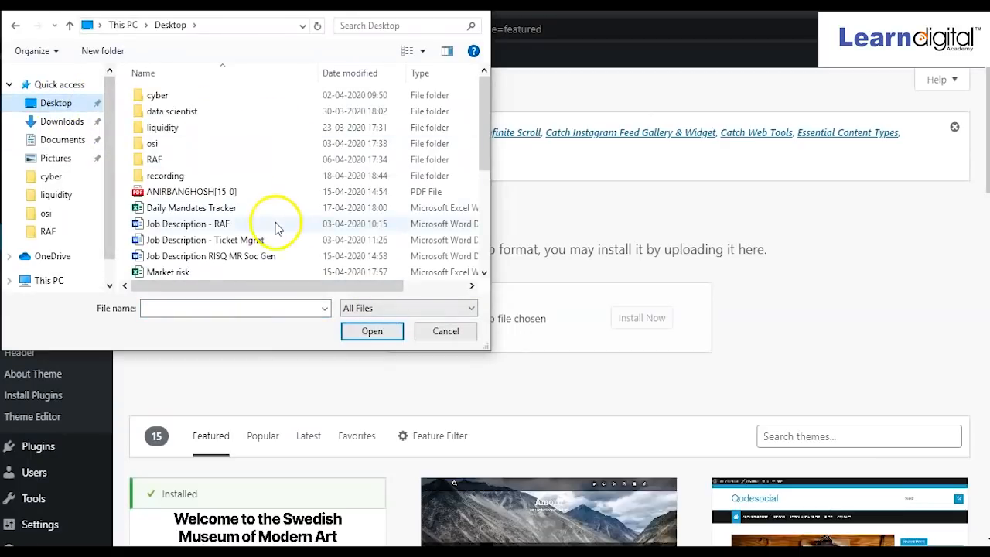
scroll(277, 226, down, 4)
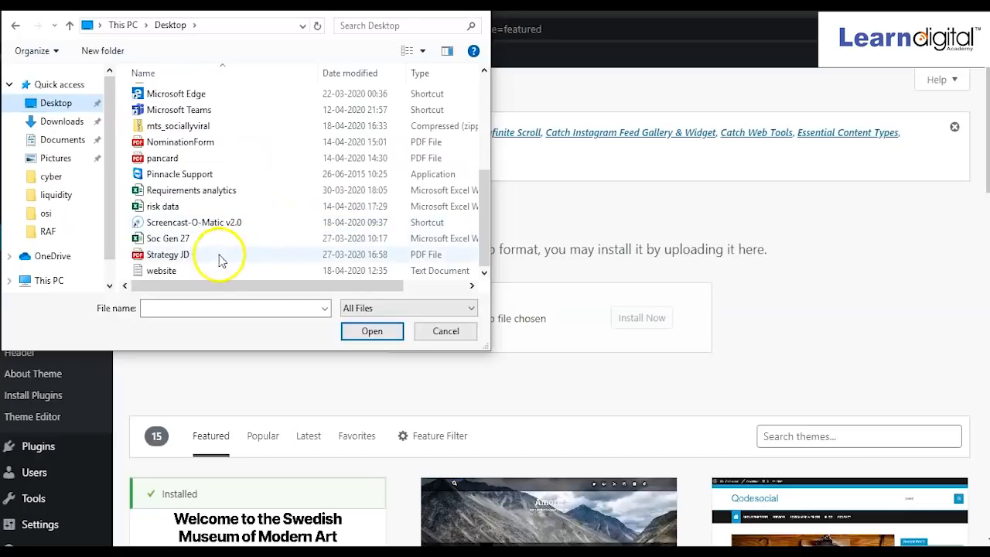
scroll(194, 262, up, 1)
scroll(195, 261, up, 1)
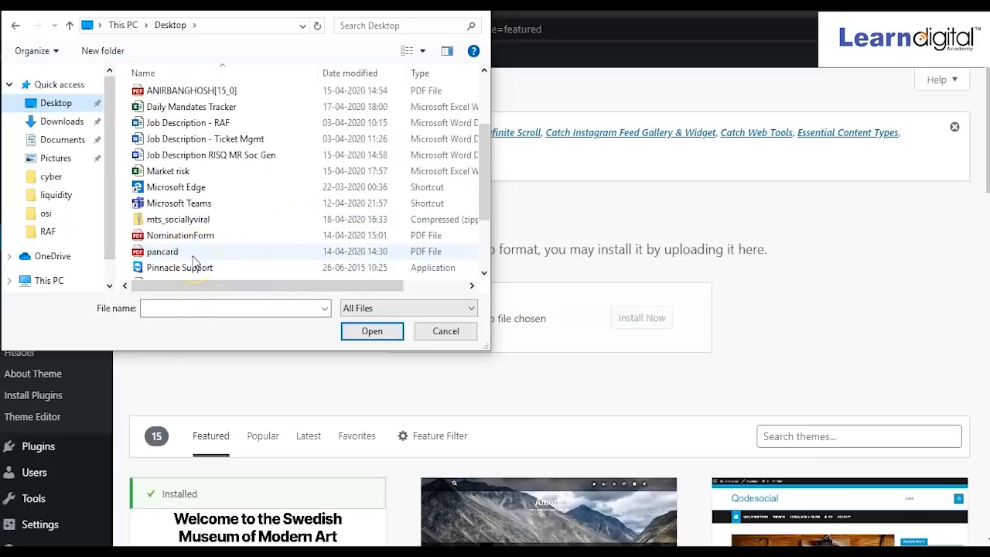
click(166, 225)
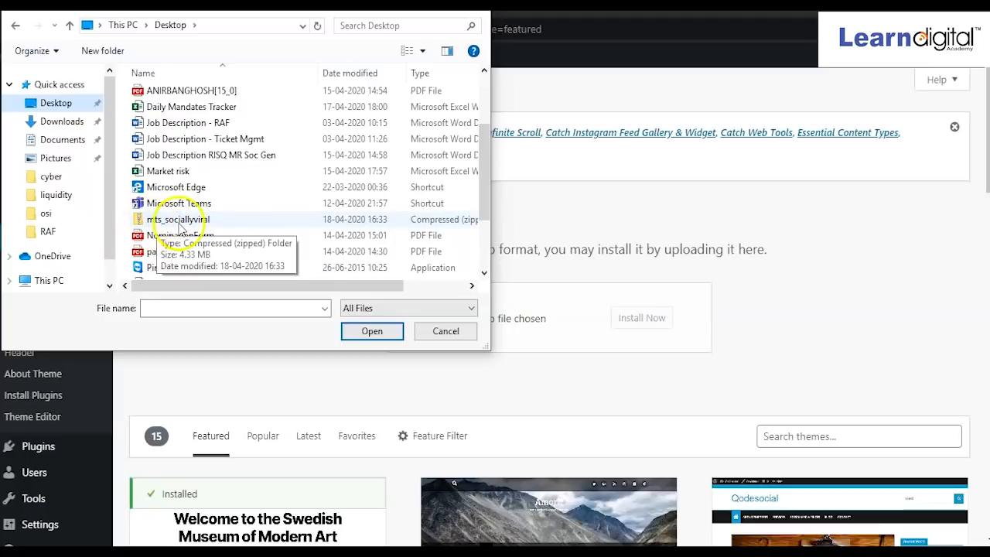
click(178, 223)
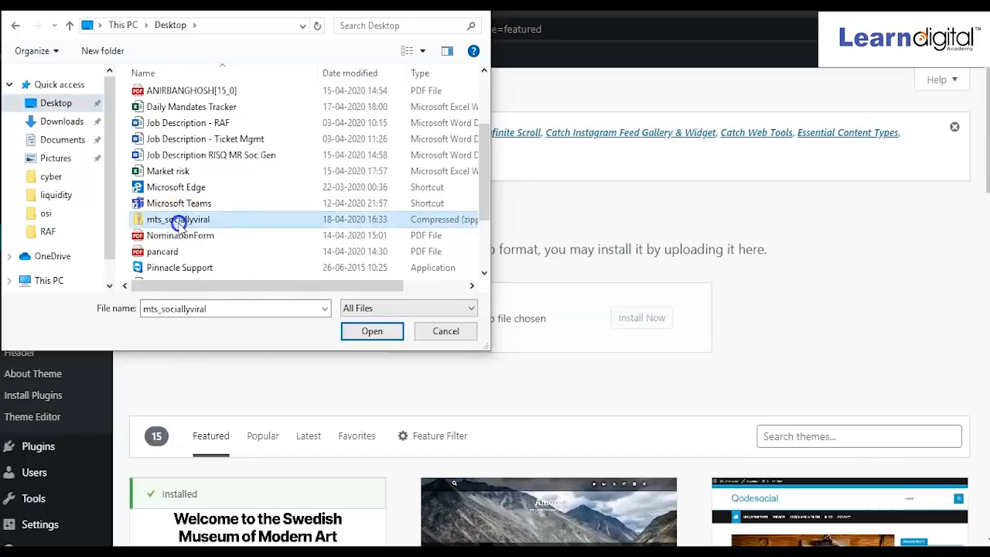
click(374, 334)
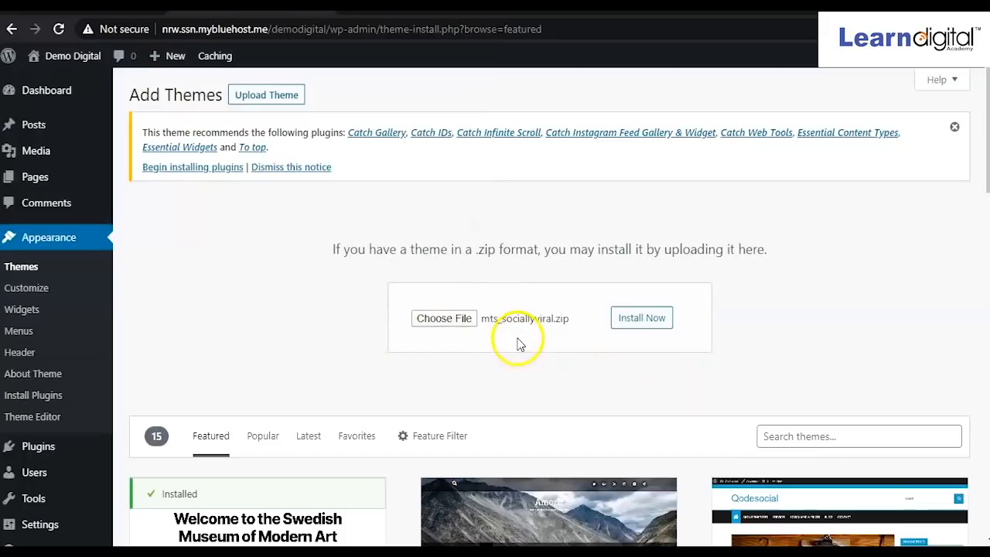
Install the uploaded SociallyViral theme package and activate it.
click(646, 324)
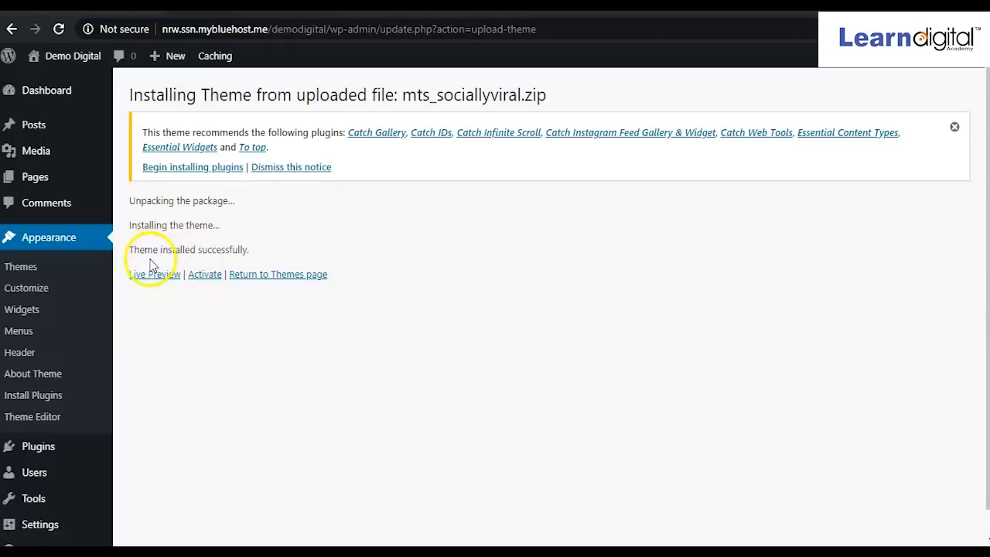
click(205, 283)
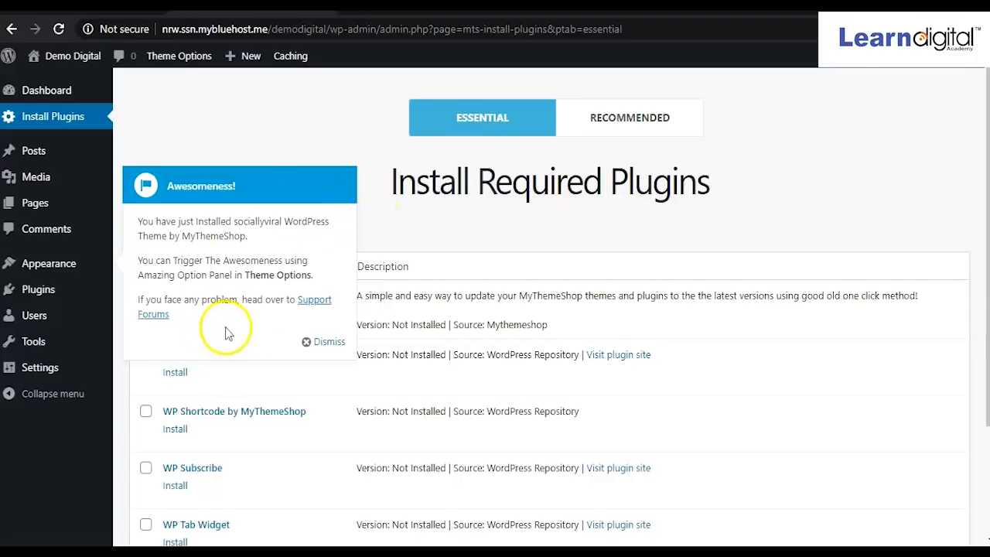
Dismiss the SociallyViral welcome notice and go to Appearance > Themes, where SociallyViral Pro is active.
click(325, 347)
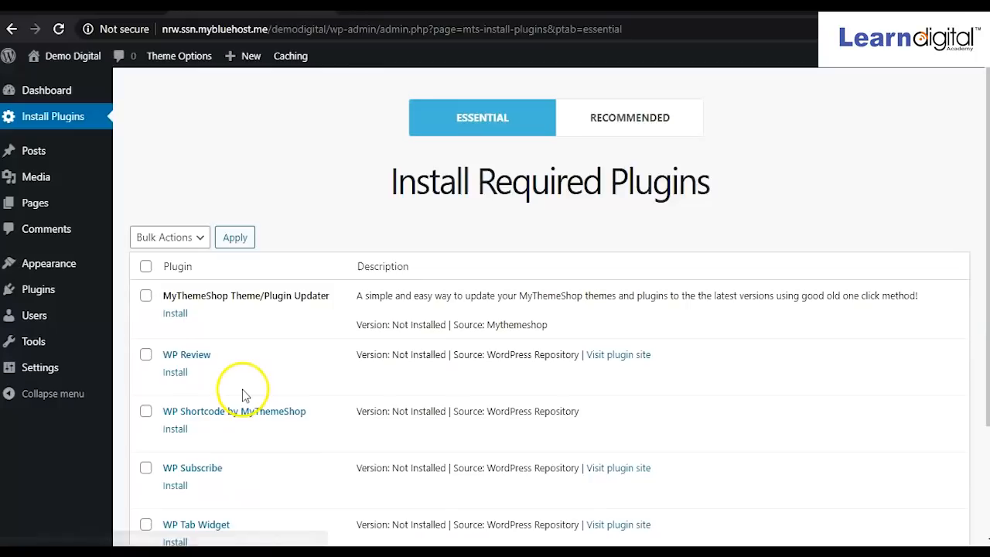
scroll(242, 395, down, 2)
scroll(242, 396, up, 2)
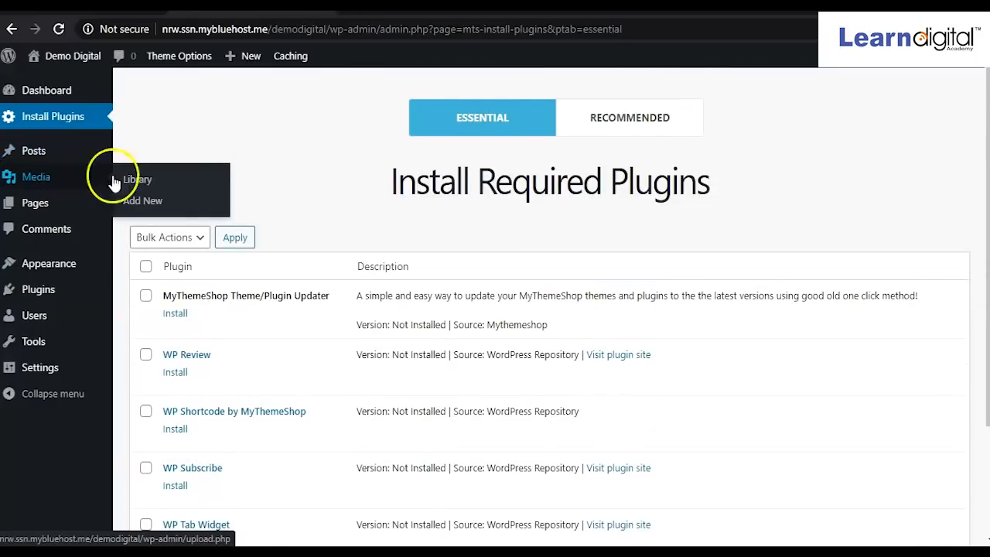
mouse_move(89, 308)
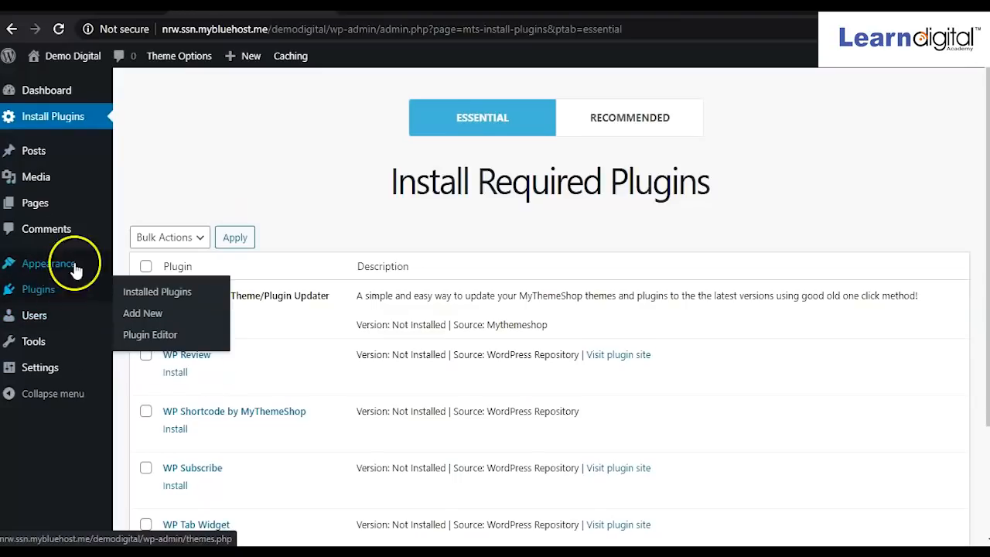
mouse_move(56, 271)
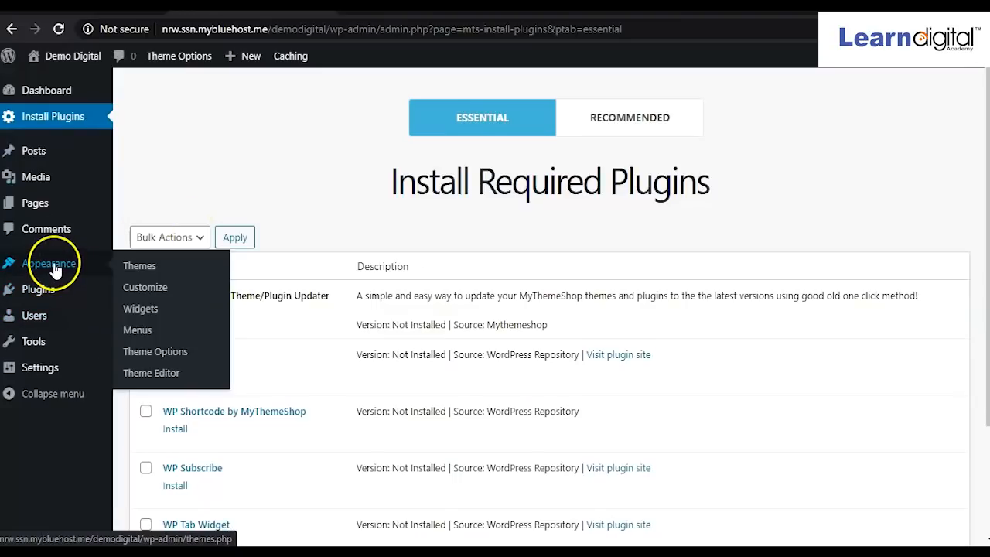
click(140, 269)
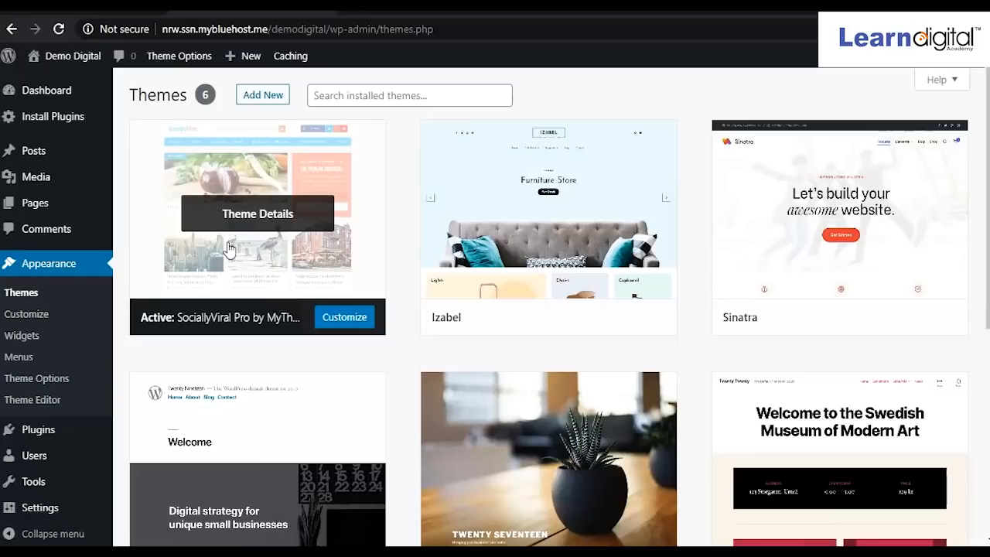
Open the live site from the active SociallyViral Pro theme and reload it to show the new design.
click(244, 246)
click(263, 233)
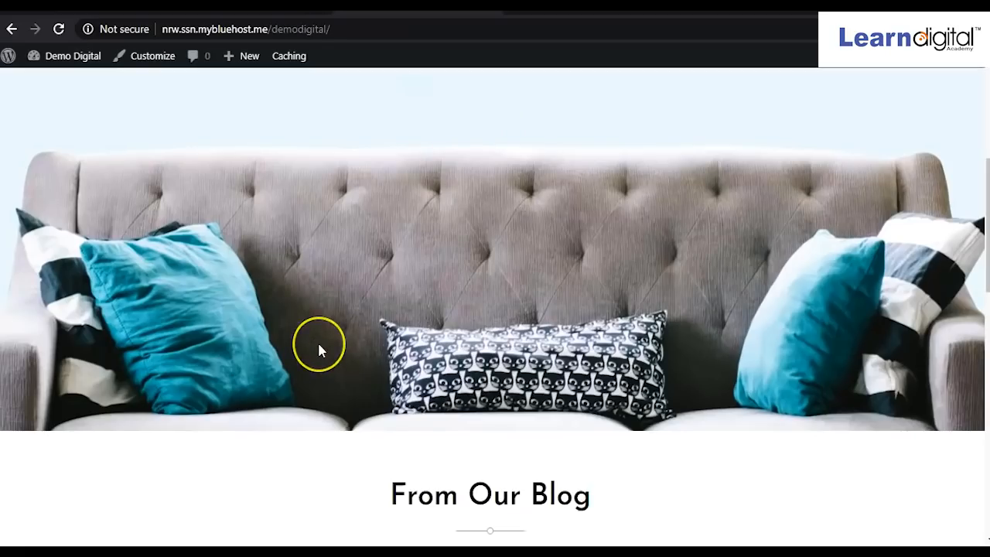
scroll(320, 349, down, 10)
scroll(318, 348, up, 12)
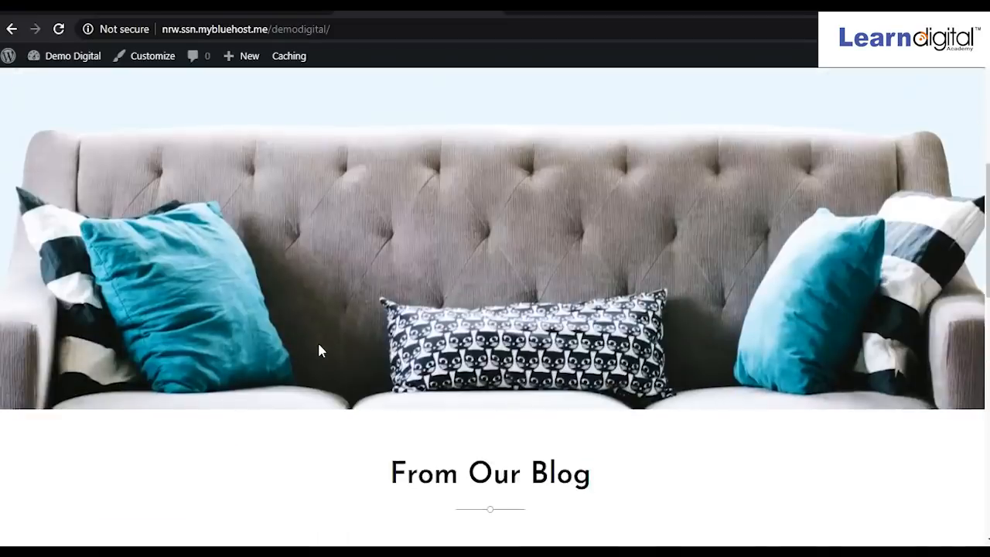
click(191, 293)
click(58, 31)
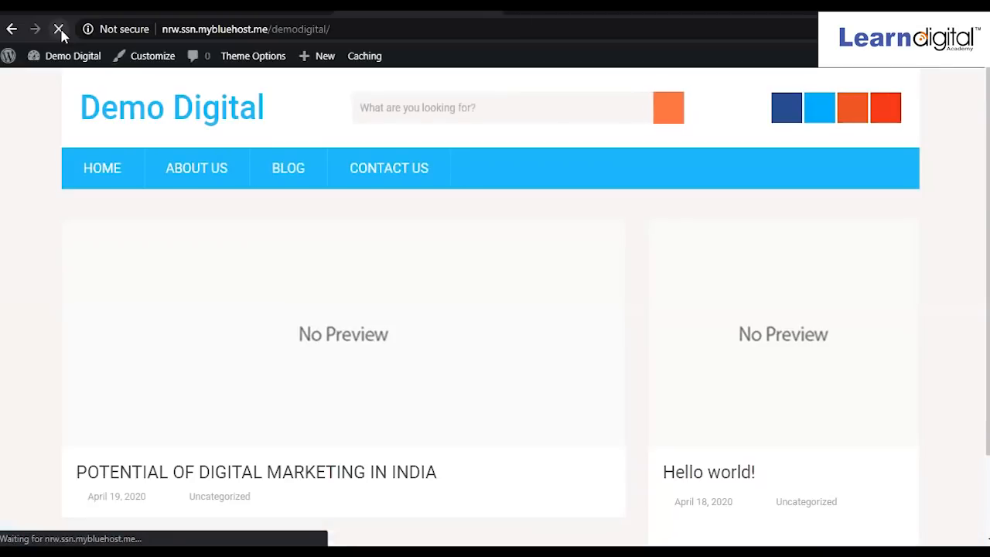
Reload the live site so it shows the SociallyViral styling.
click(154, 58)
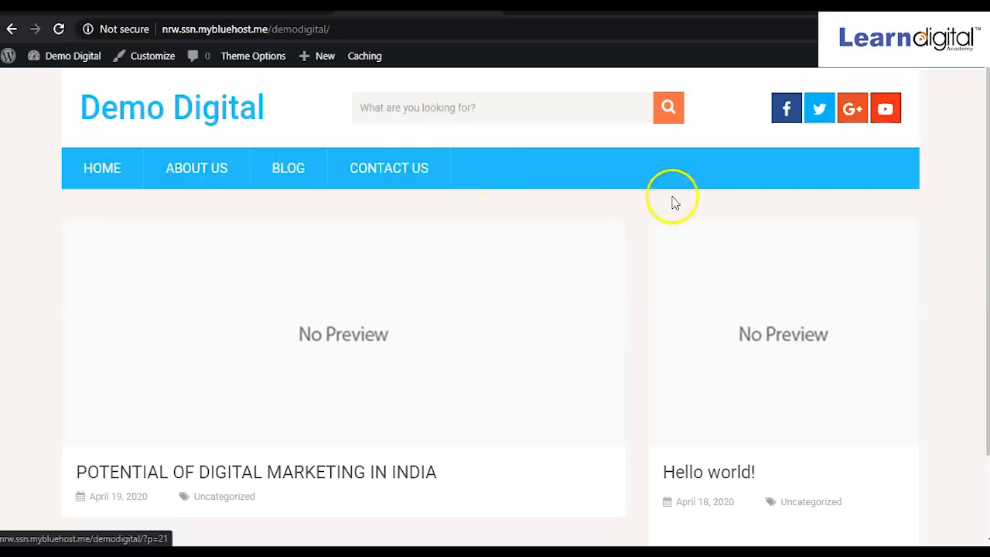
scroll(719, 261, down, 2)
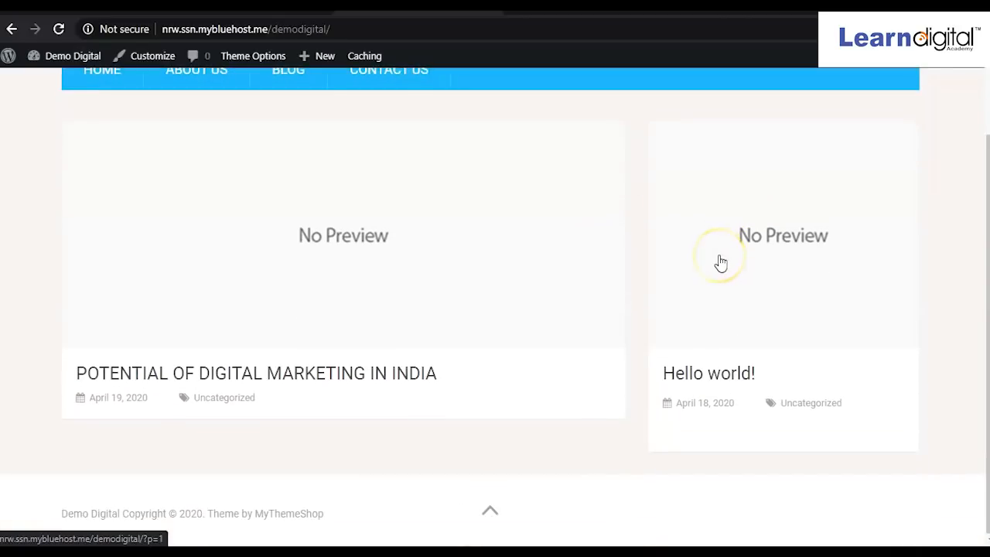
scroll(720, 264, up, 2)
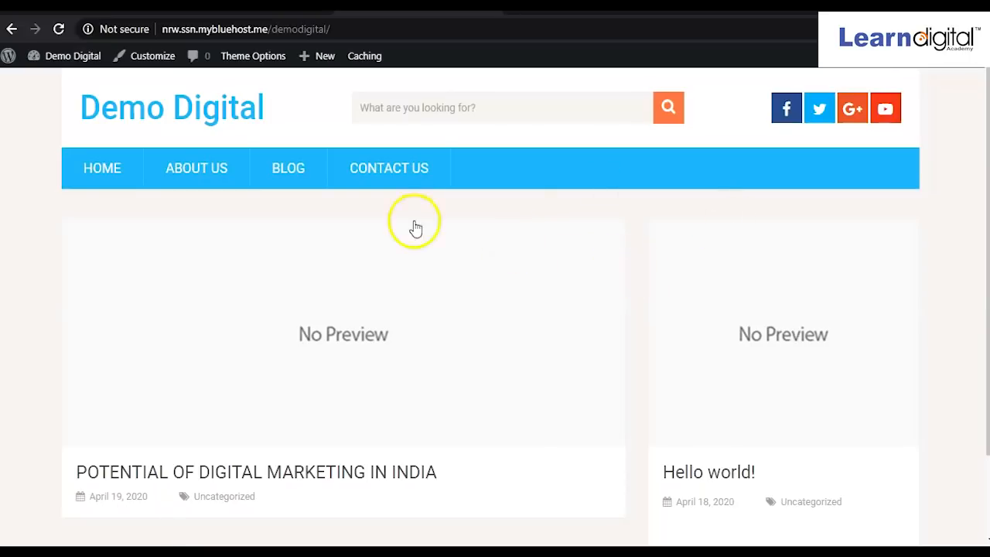
View the About Us page, then return to the home page showing both post cards.
click(202, 170)
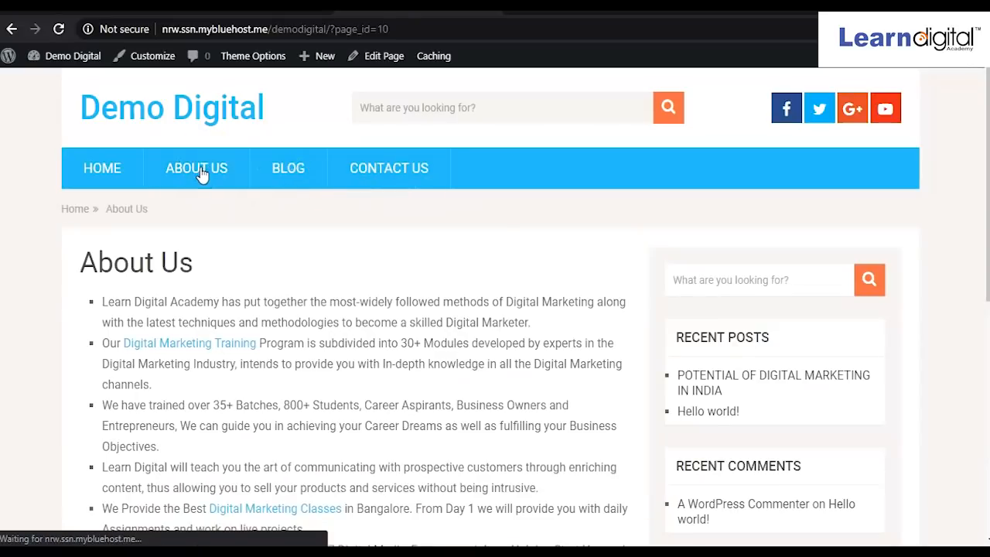
scroll(379, 317, down, 1)
scroll(379, 318, down, 3)
scroll(379, 317, up, 4)
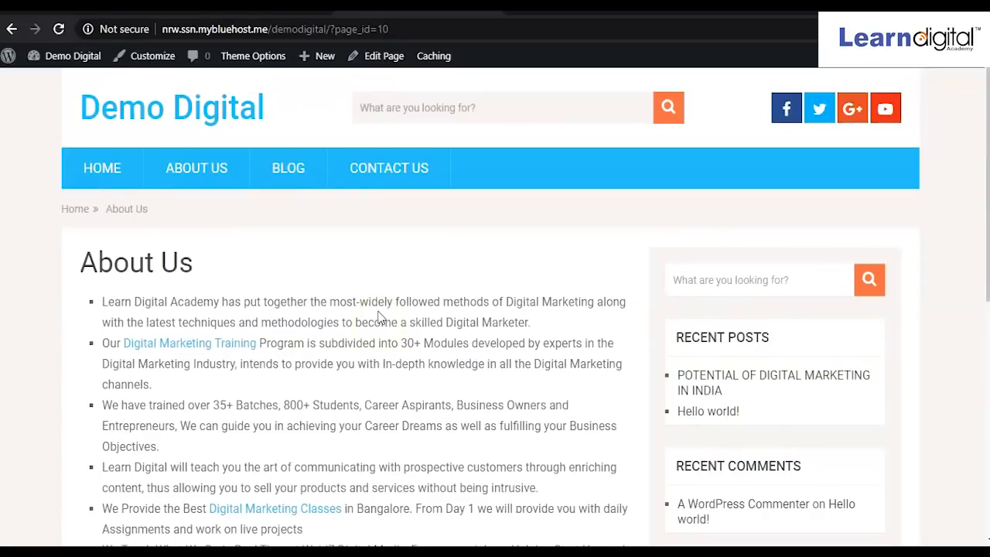
click(161, 114)
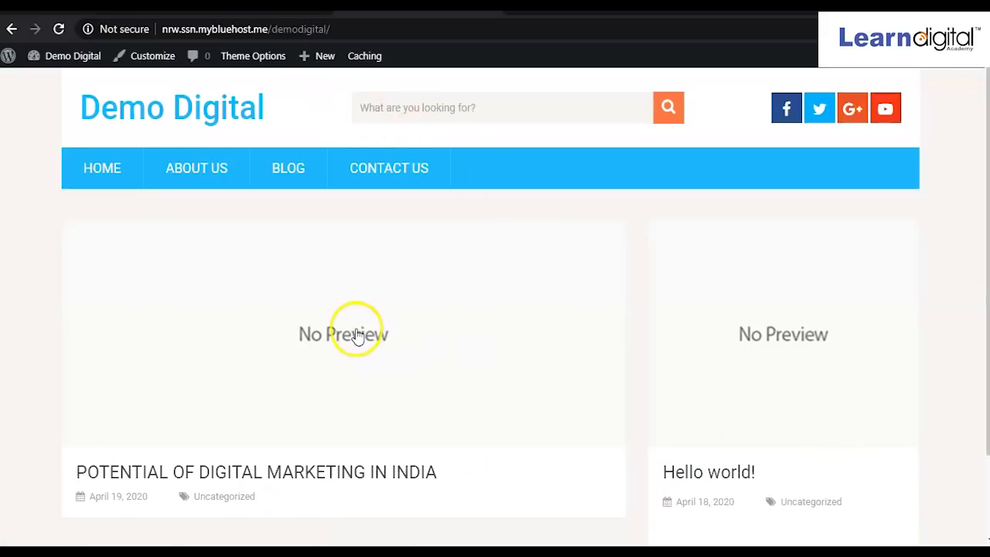
scroll(298, 404, down, 2)
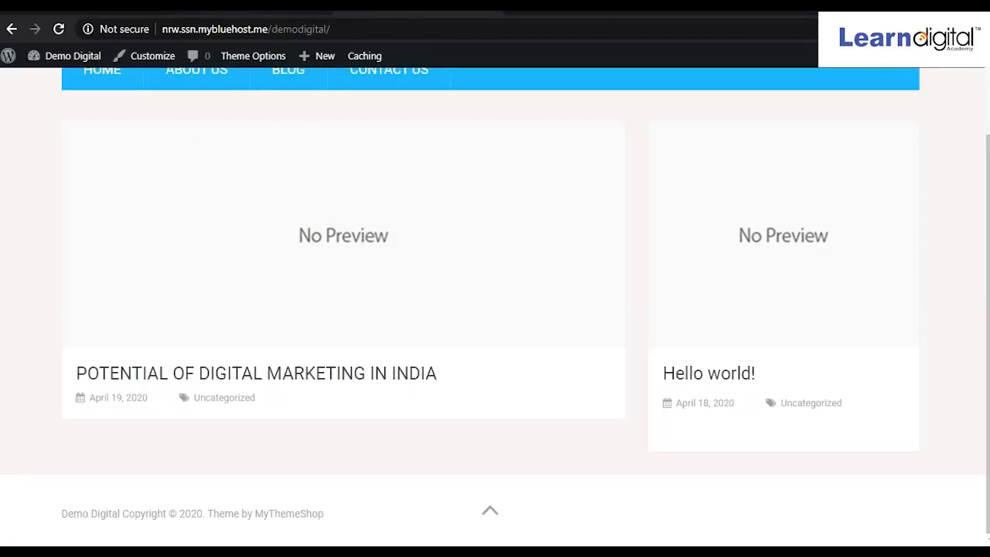
Return to the admin tab and open Posts > All Posts.
click(207, 8)
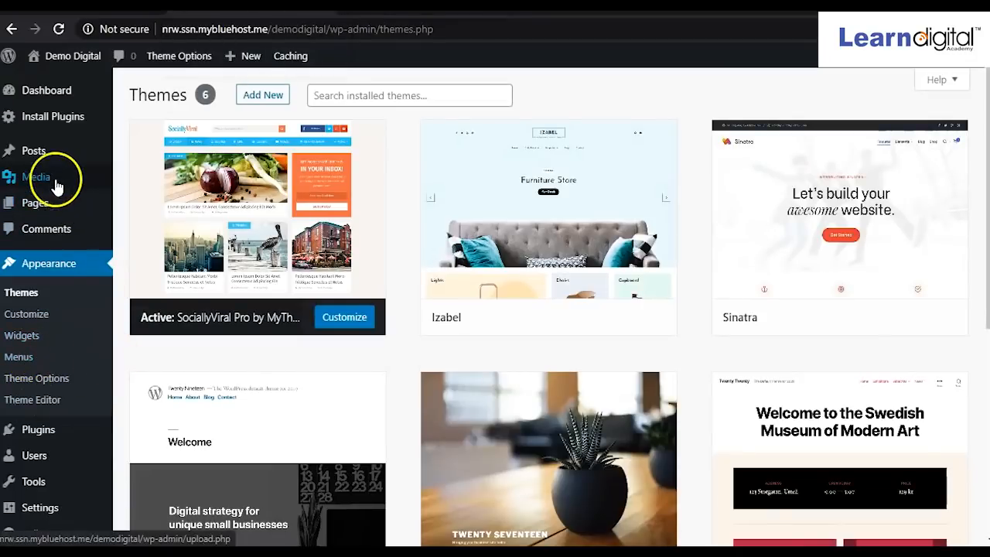
mouse_move(41, 155)
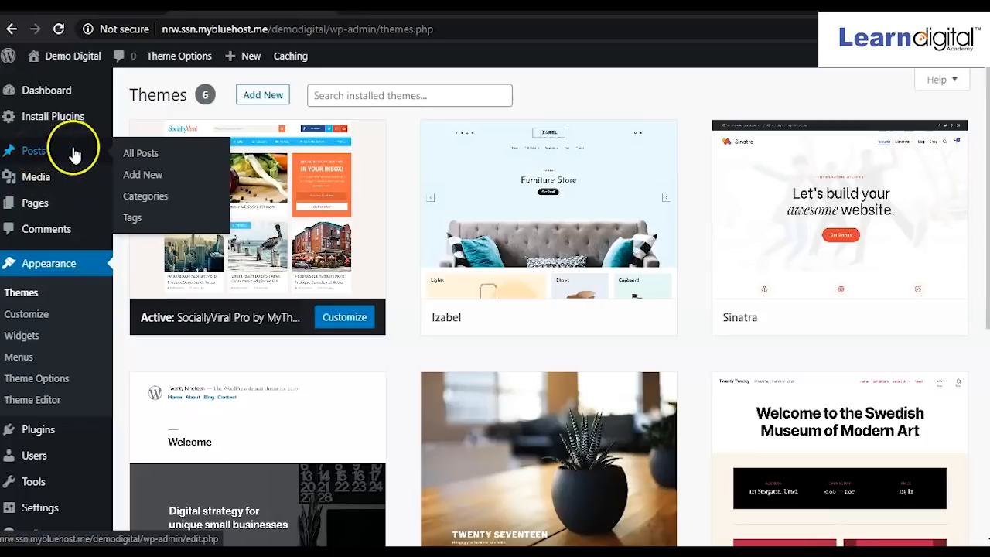
click(137, 159)
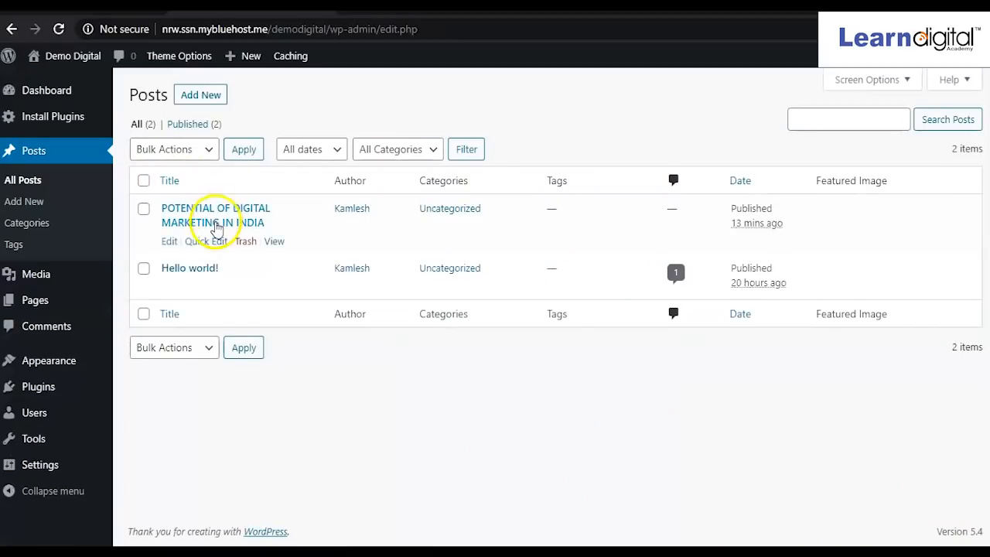
Open POTENTIAL OF DIGITAL MARKETING IN INDIA in the editor and scroll through its text.
click(176, 216)
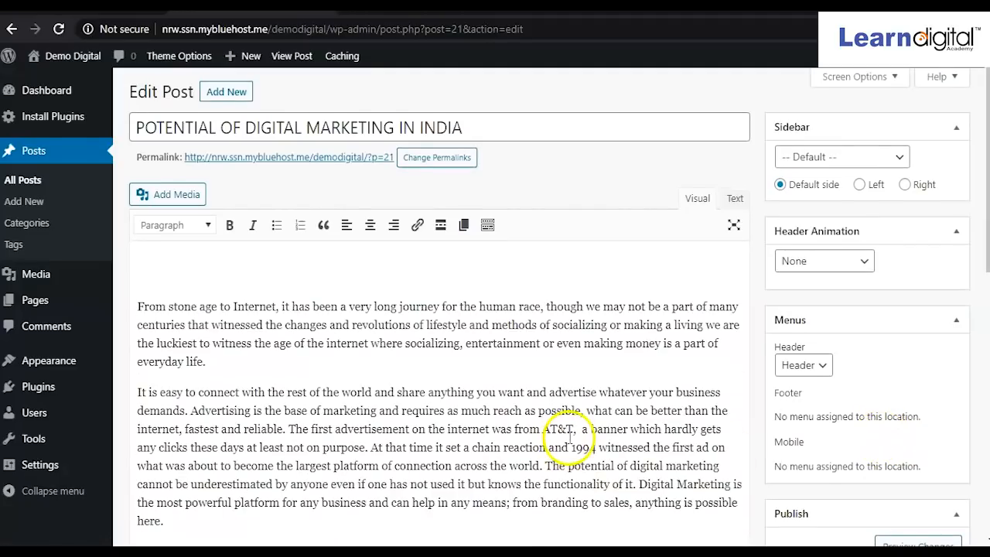
scroll(453, 436, down, 4)
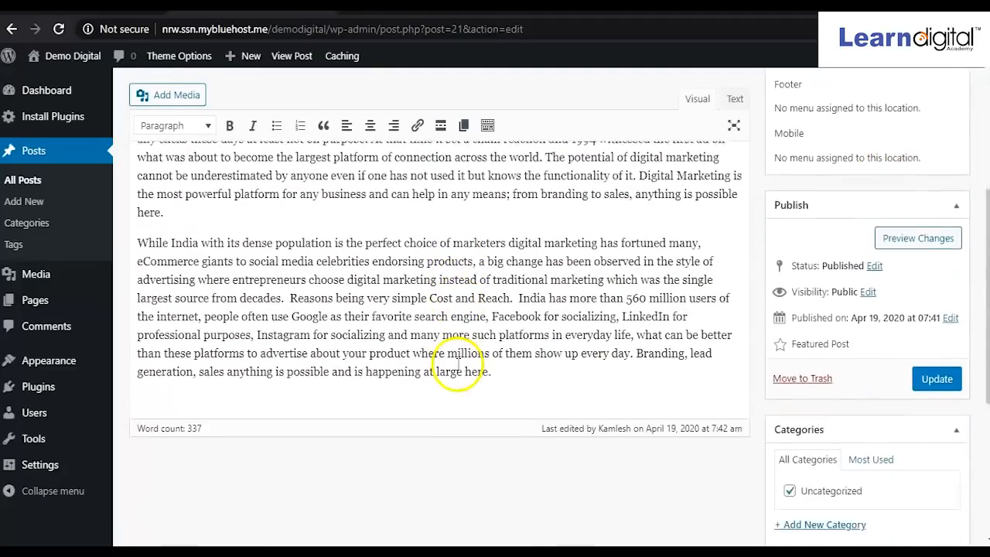
scroll(457, 363, up, 3)
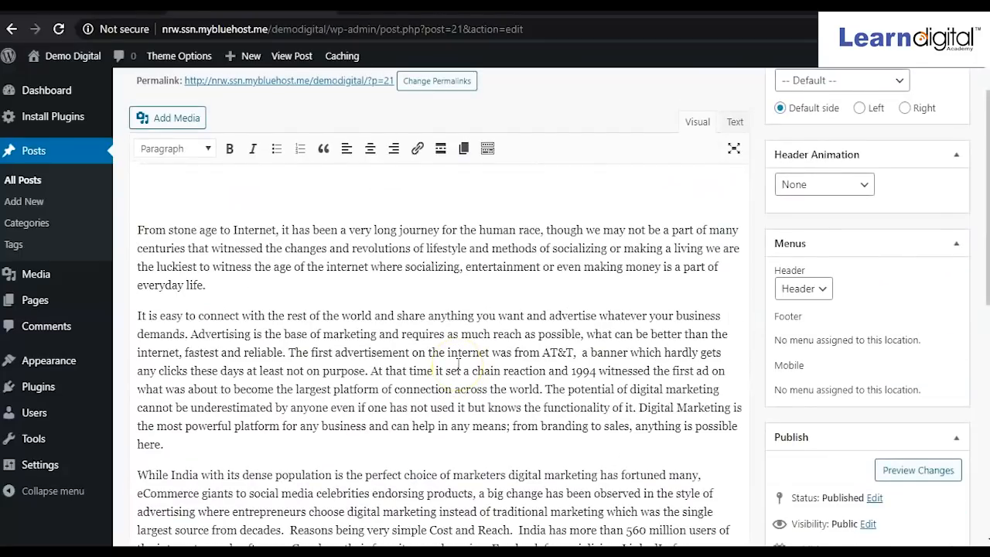
scroll(458, 364, down, 4)
scroll(458, 364, up, 5)
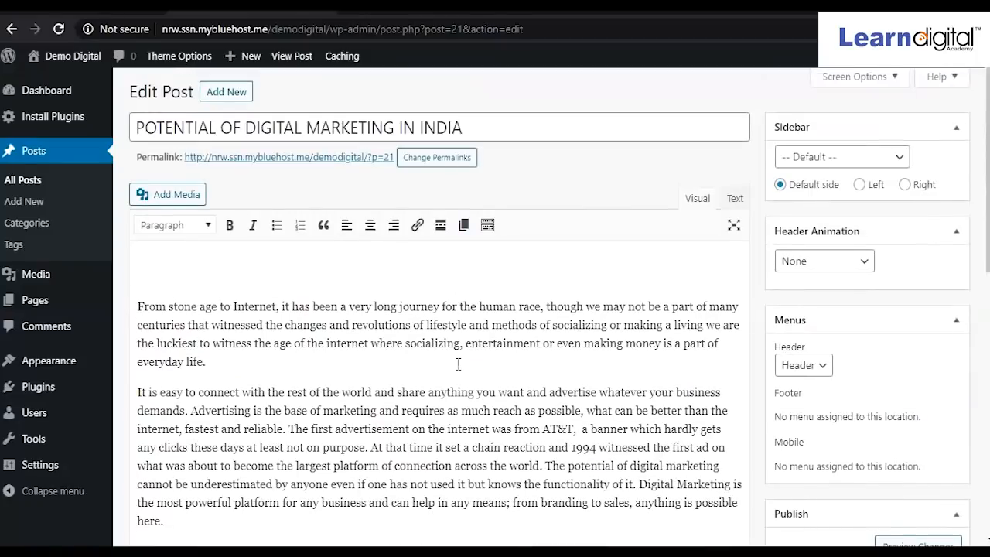
scroll(850, 355, down, 3)
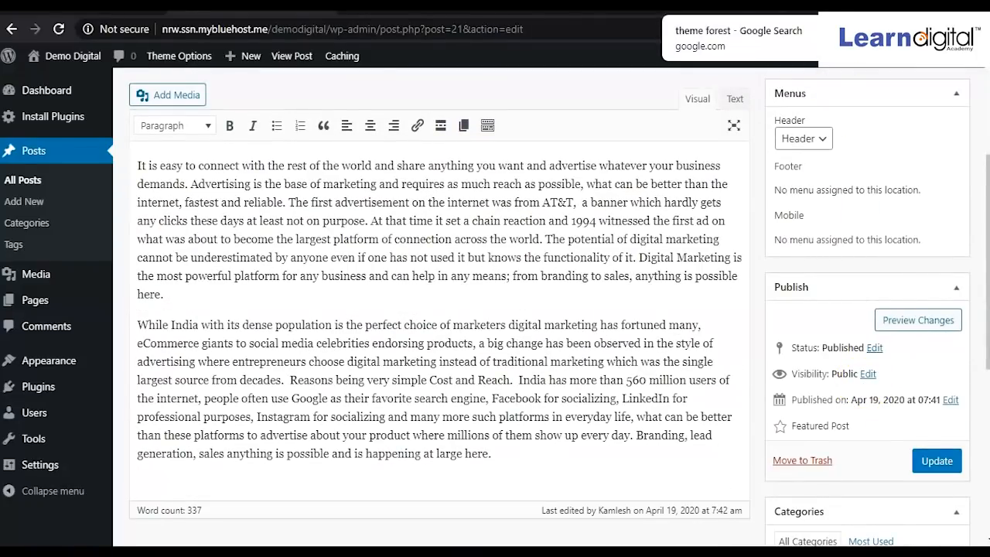
Search Google Images for 'digtal marketing images'.
click(727, 5)
drag(197, 75, 111, 75)
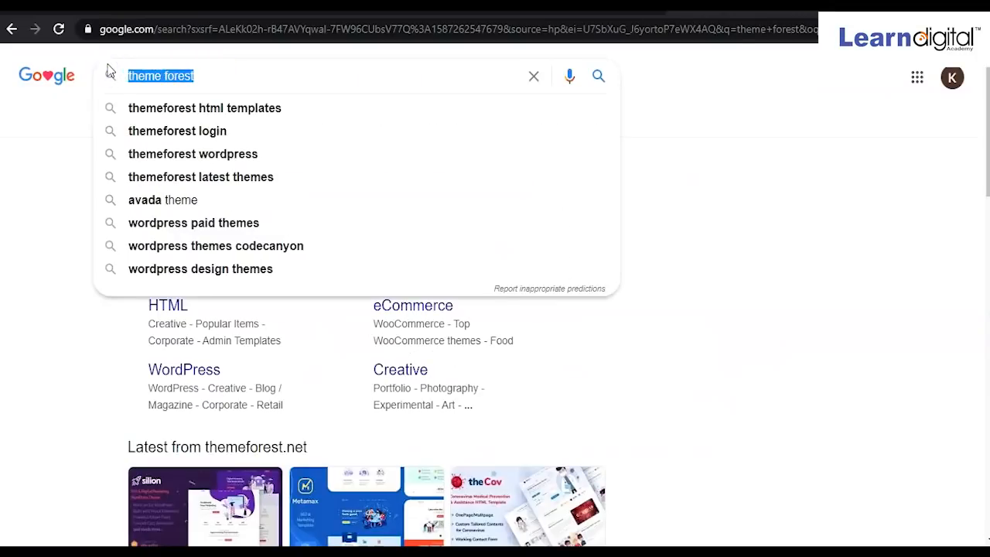
text(digtal)
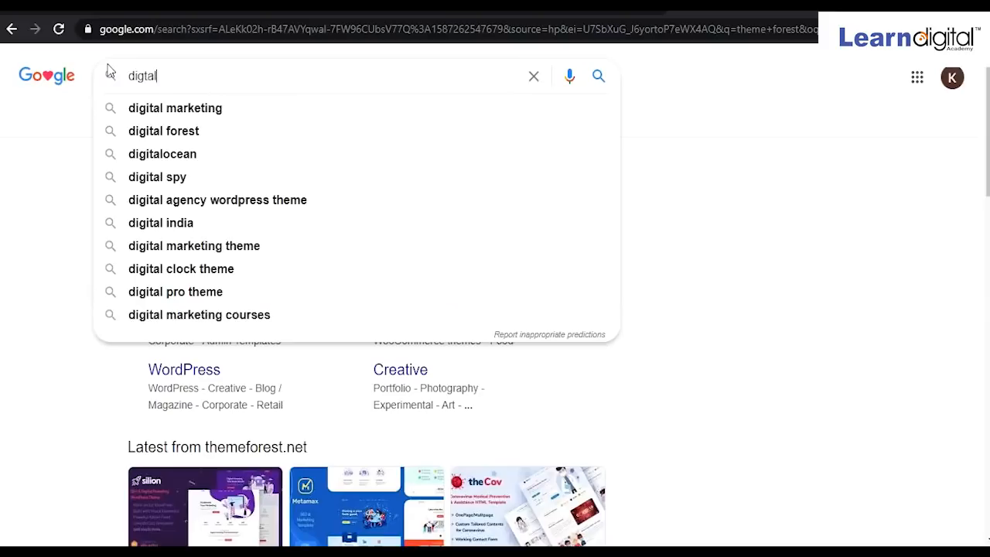
text( marketing)
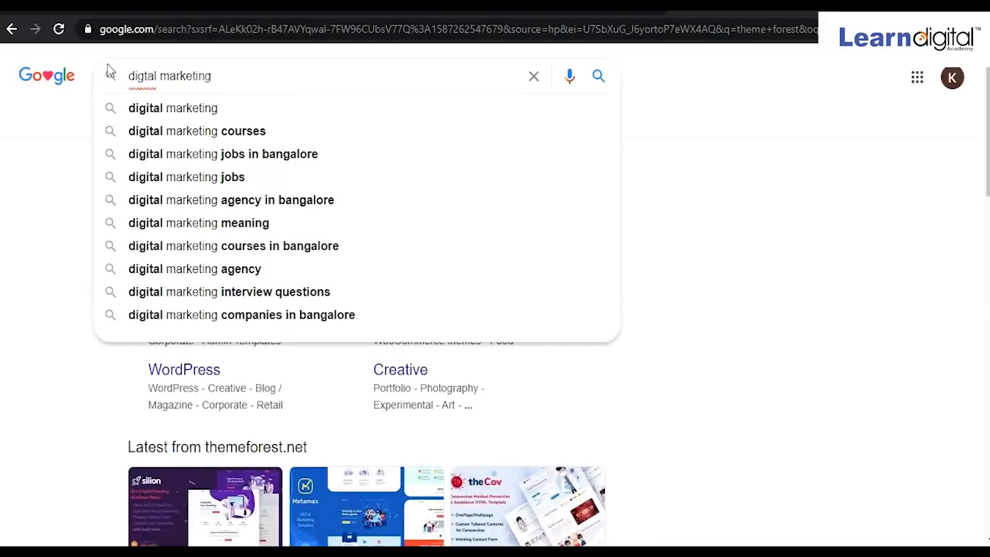
text( images)
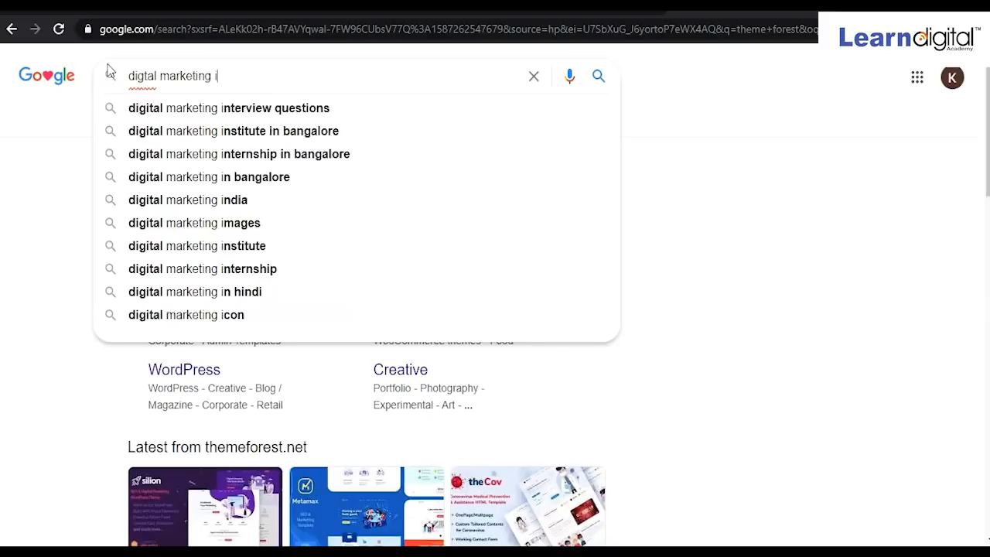
key(Return)
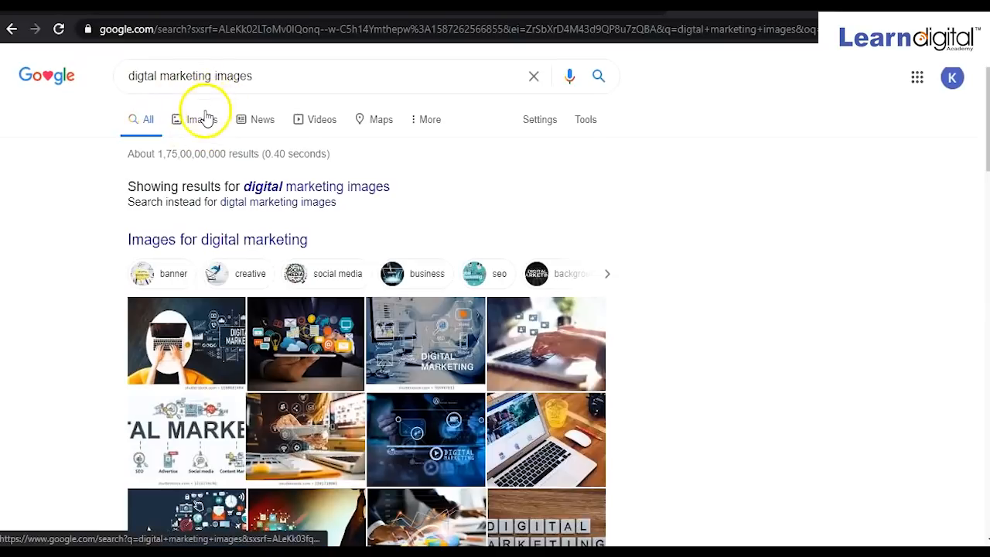
click(201, 120)
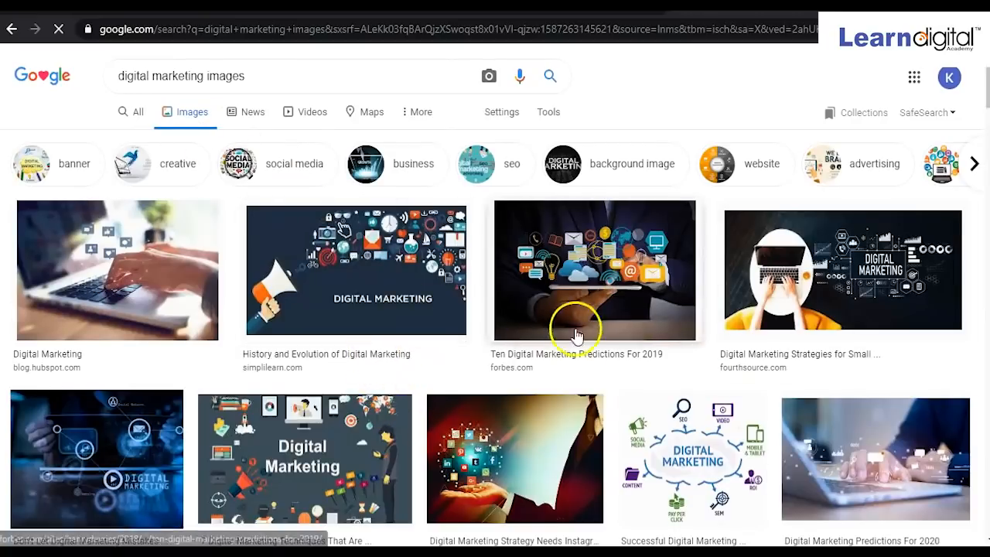
scroll(378, 333, down, 3)
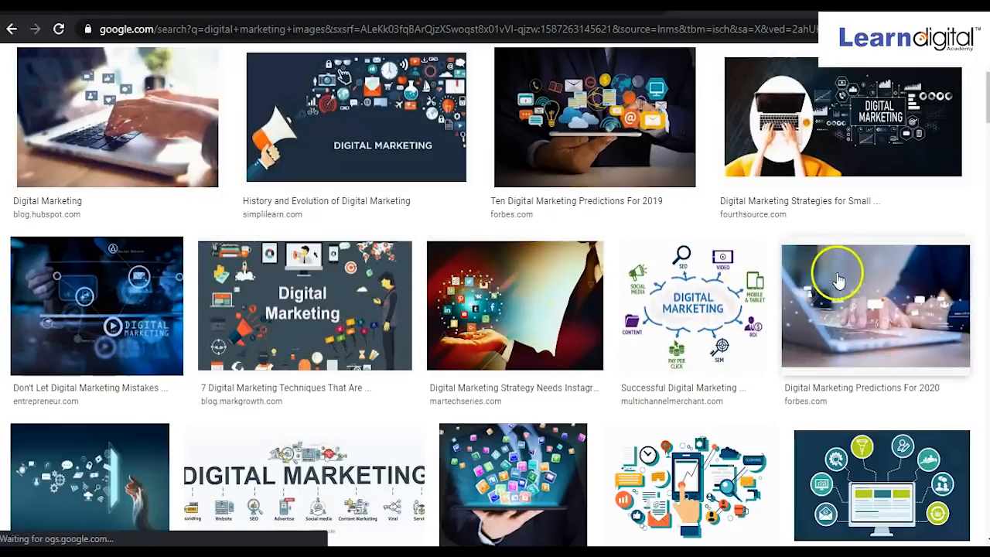
Save the Digital Marketing Predictions For 2020 image as dm.jpg.
click(843, 320)
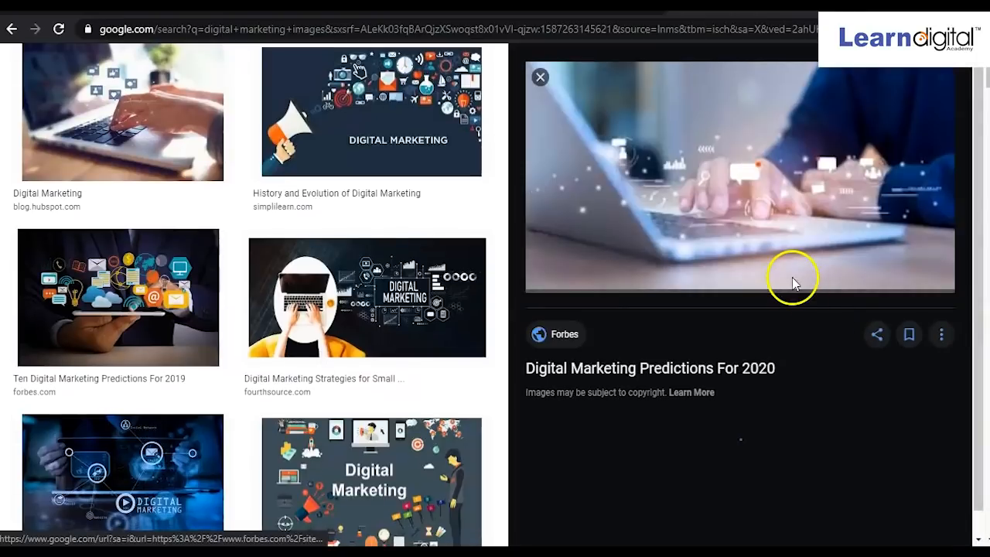
right_click(752, 169)
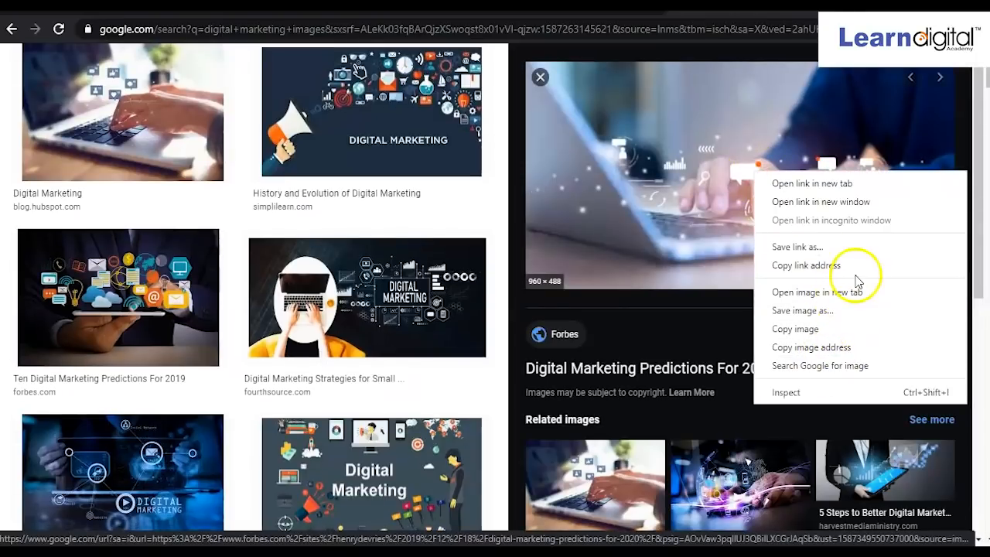
click(843, 313)
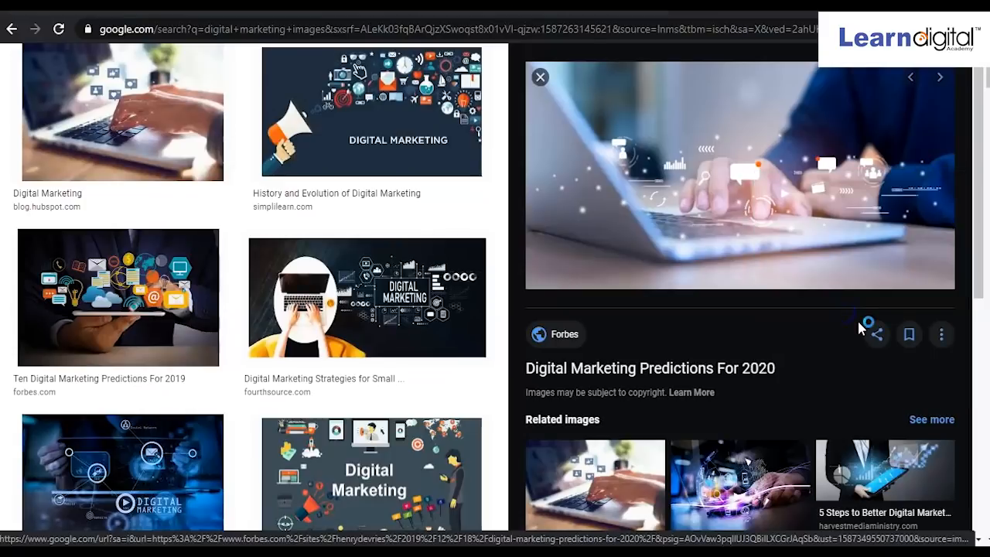
text(dm)
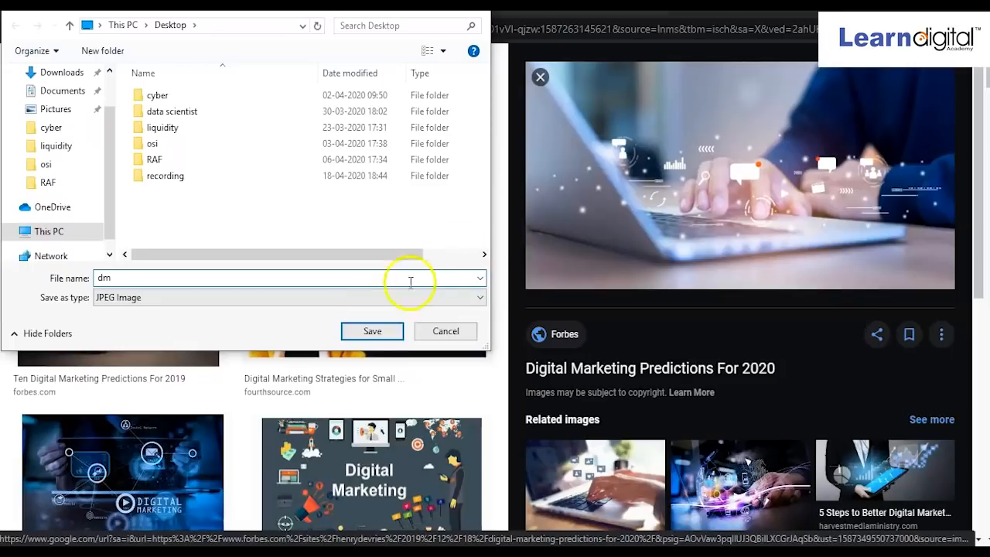
click(372, 332)
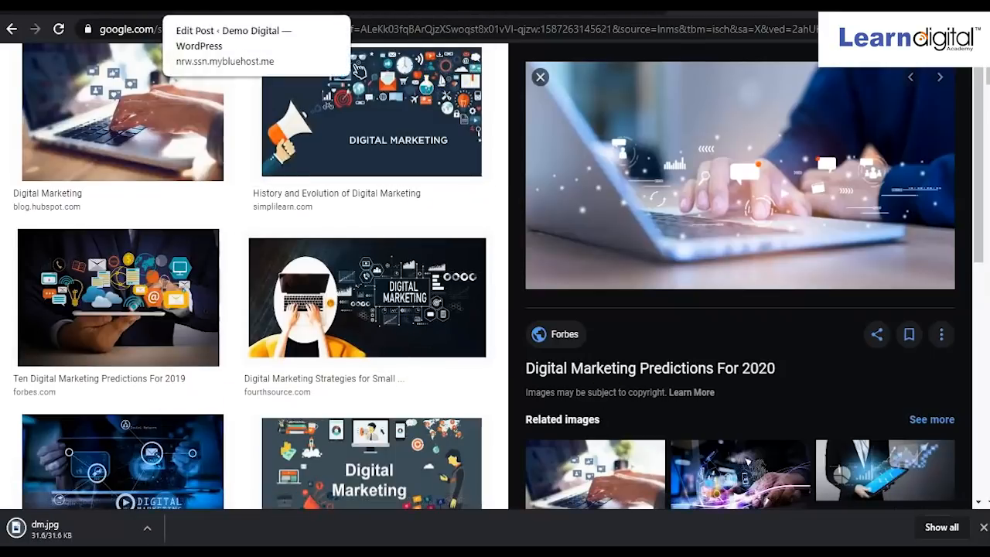
click(201, 6)
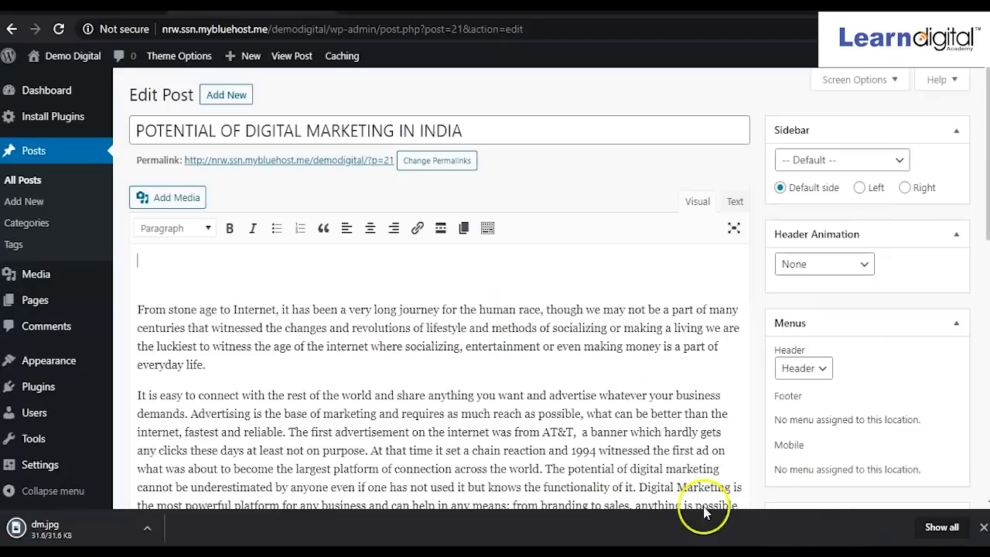
Open the post's Set featured image dialog.
scroll(237, 294, down, 5)
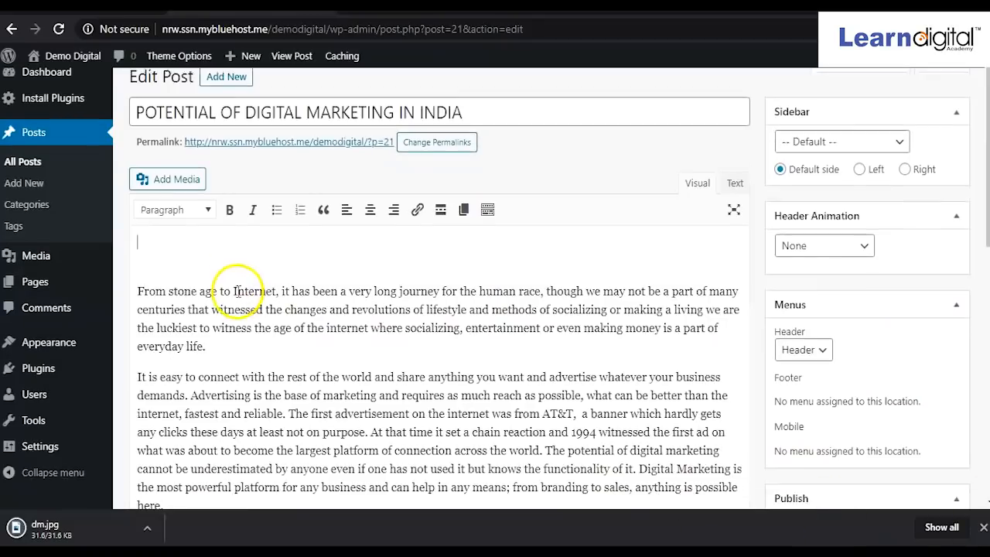
scroll(449, 172, up, 4)
scroll(449, 232, down, 2)
scroll(390, 263, down, 5)
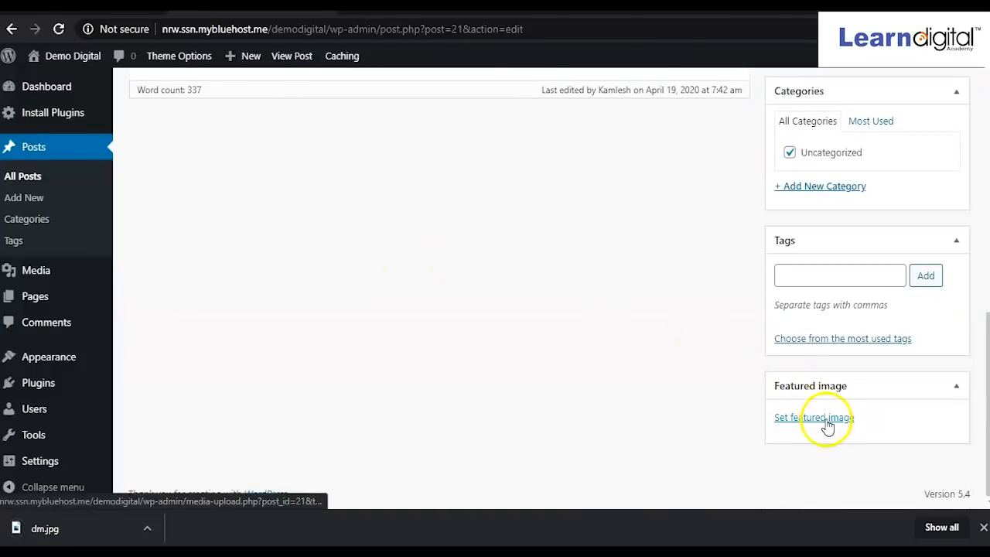
click(802, 418)
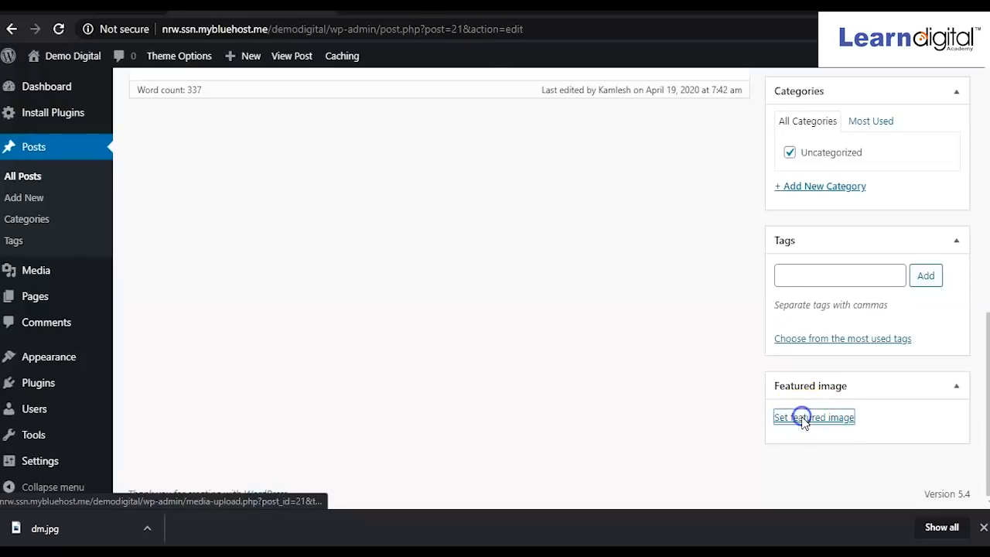
Upload dm.jpg from the Desktop and set it as the post's featured image.
click(507, 309)
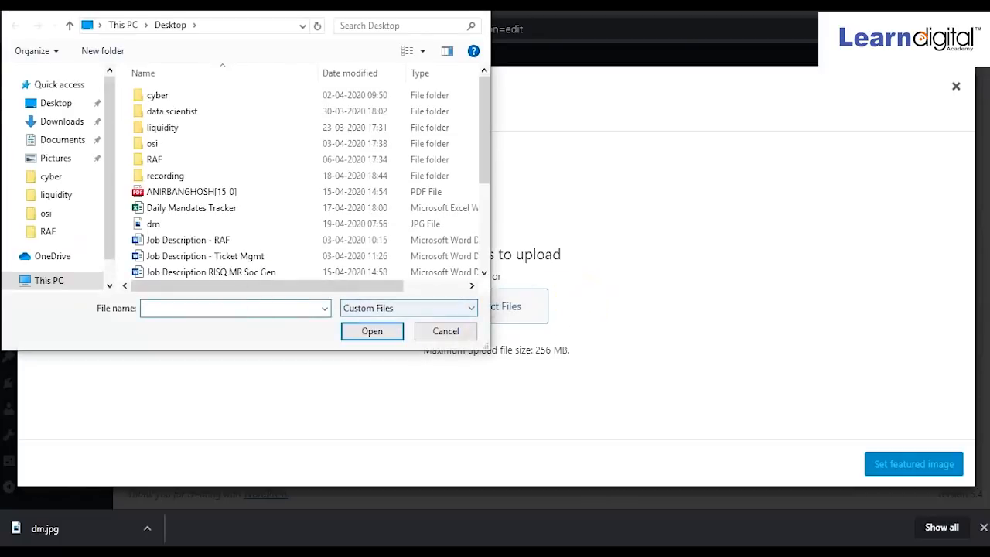
click(42, 122)
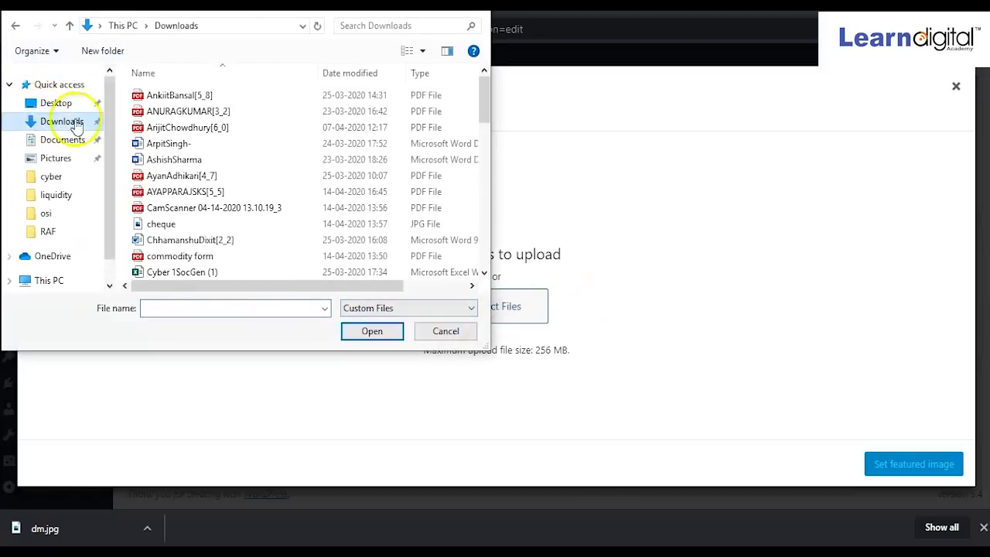
scroll(250, 200, down, 6)
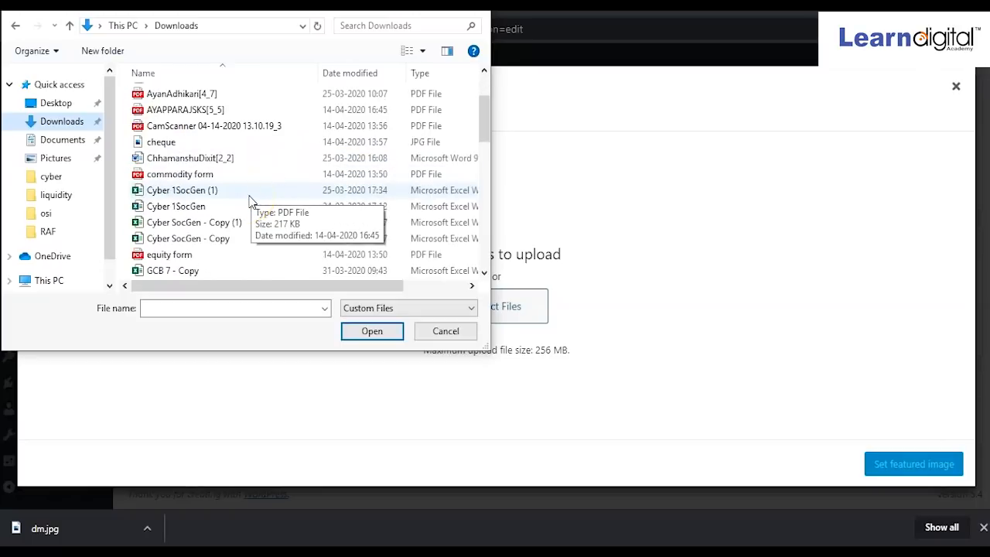
scroll(250, 200, up, 2)
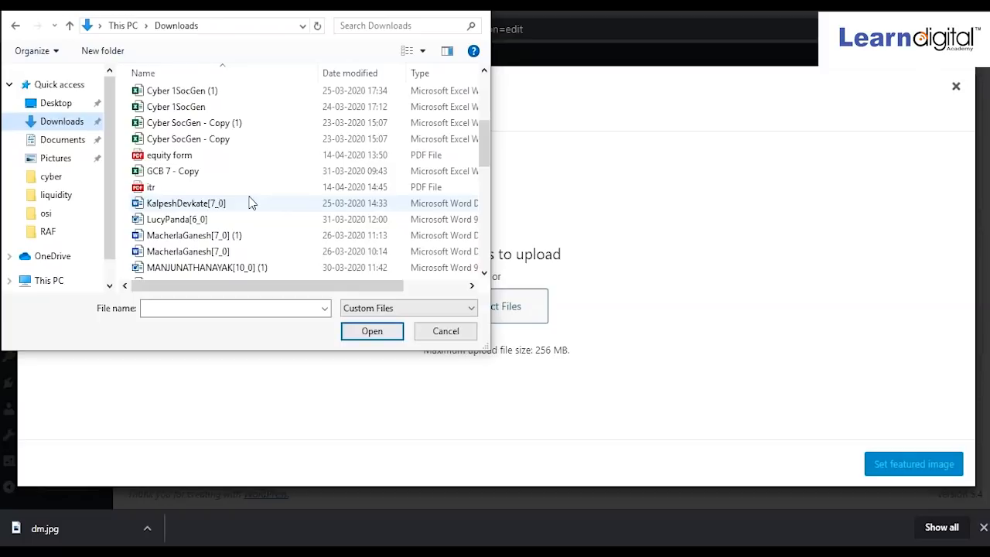
scroll(249, 202, down, 2)
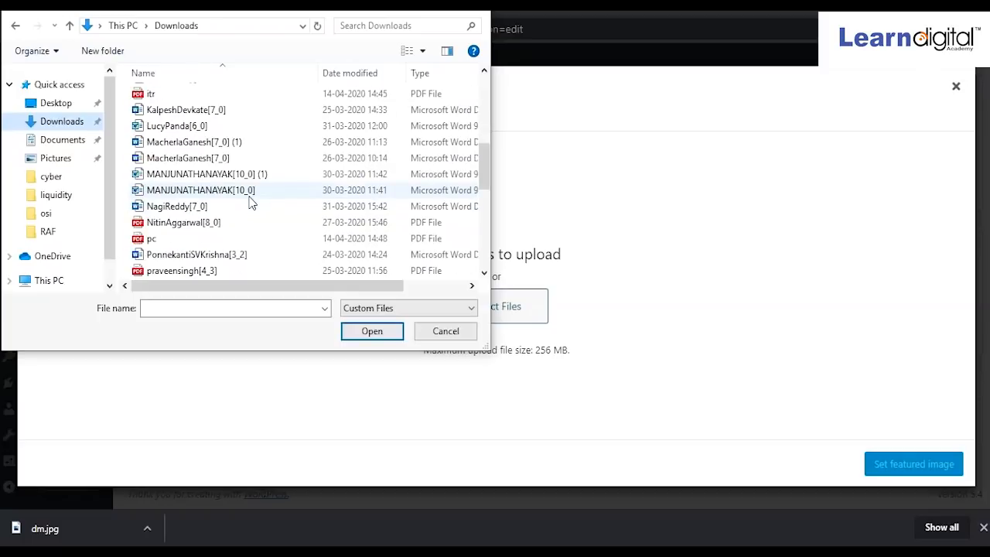
scroll(250, 199, up, 6)
scroll(250, 200, down, 1)
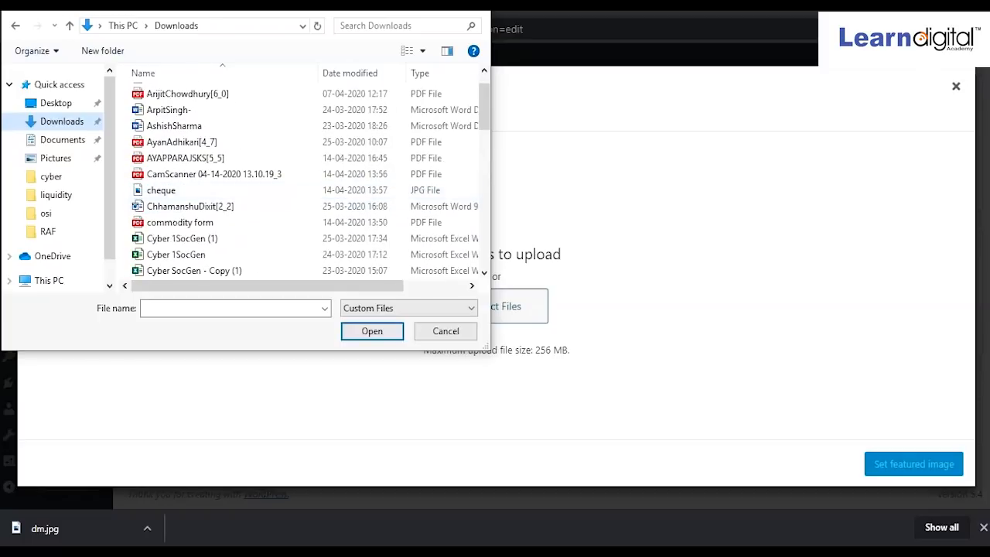
click(56, 103)
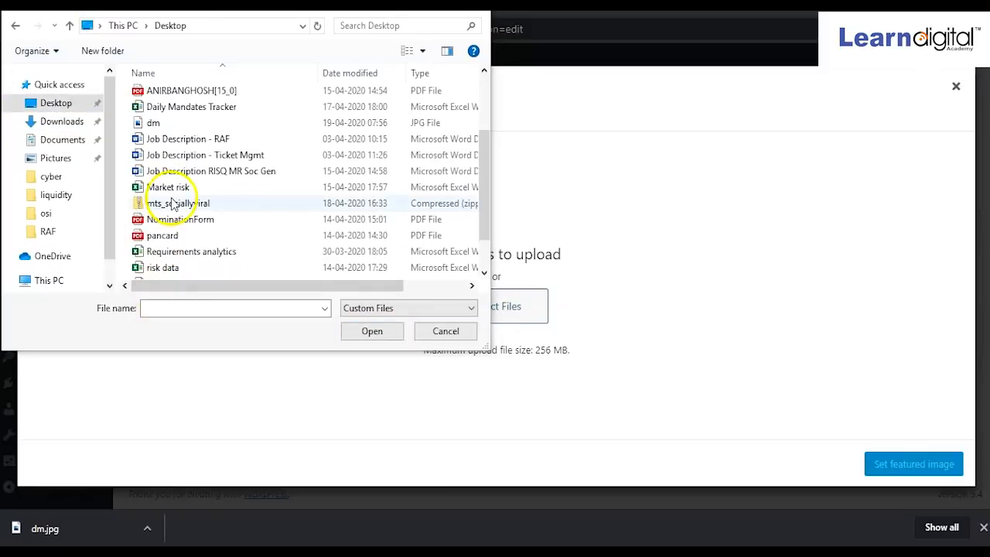
click(154, 122)
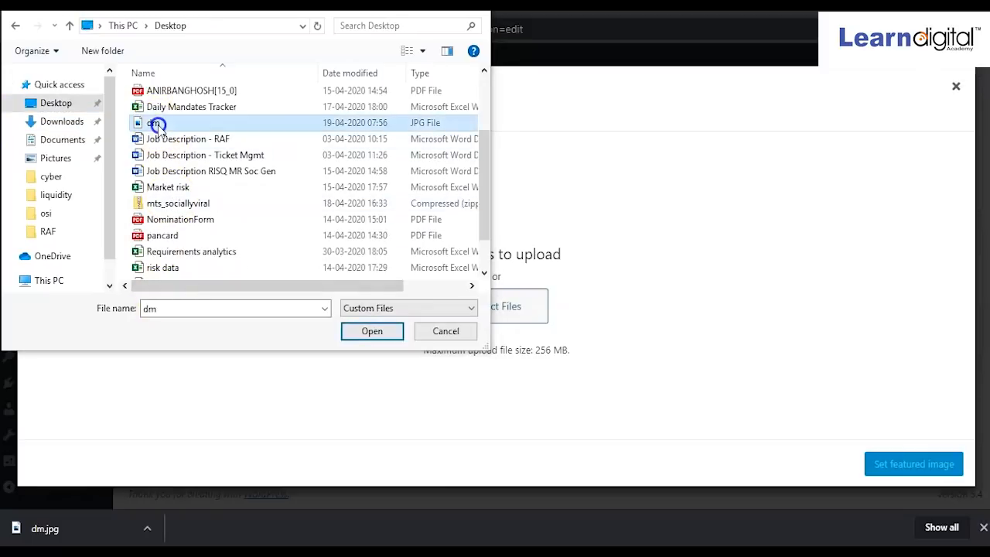
click(362, 332)
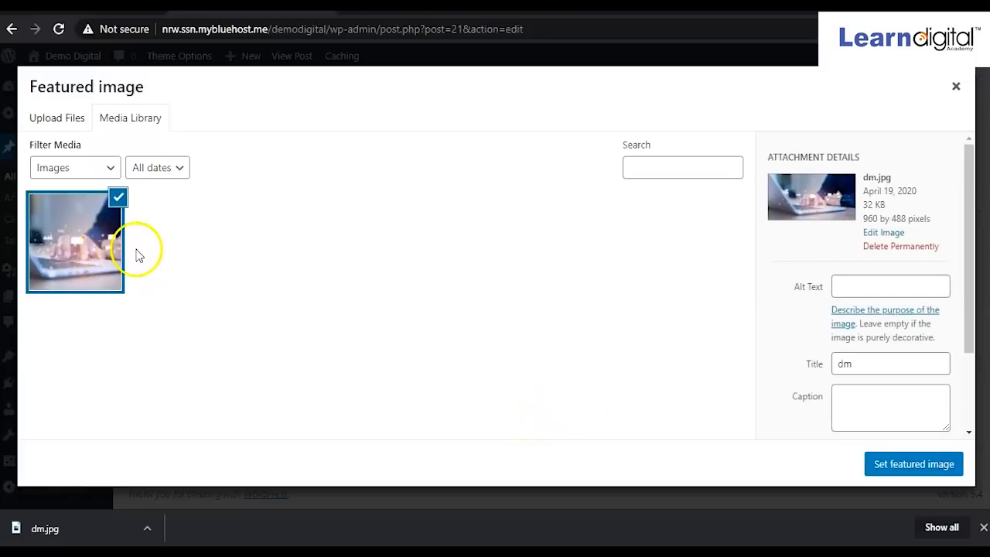
click(888, 469)
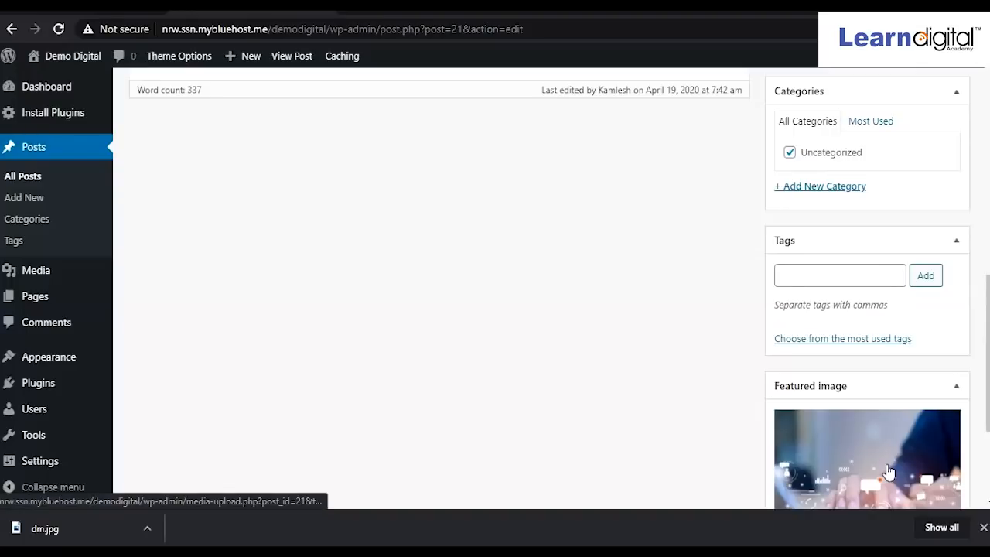
Update the post to save its new featured image.
scroll(859, 371, down, 3)
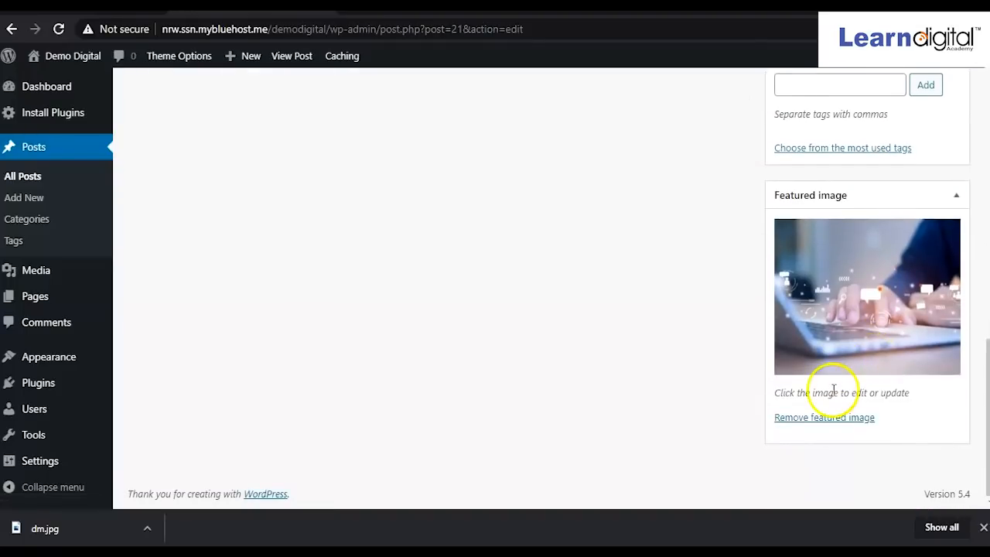
scroll(812, 388, up, 8)
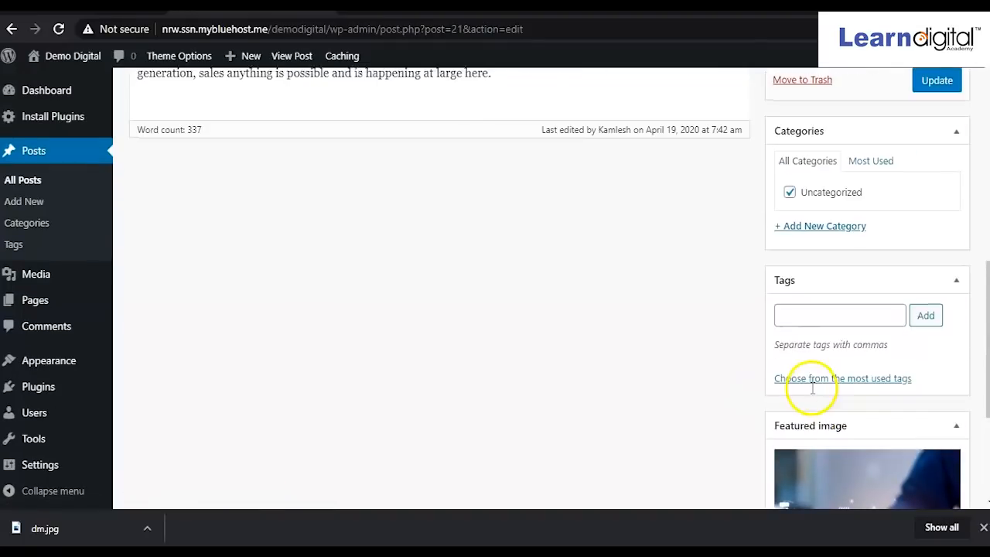
click(937, 310)
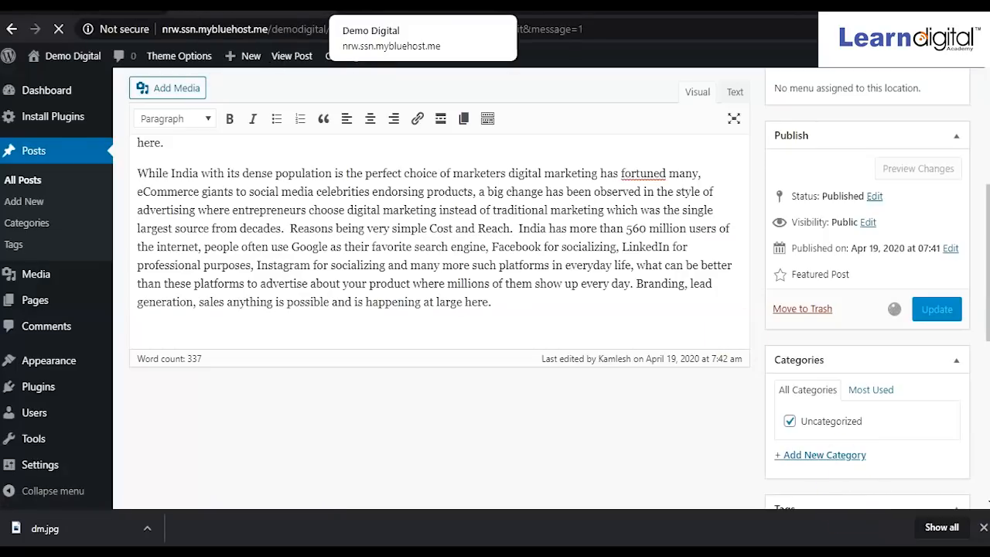
Reload the site homepage to confirm the laptop image sits above Potential of Digital Marketing in India.
click(367, 6)
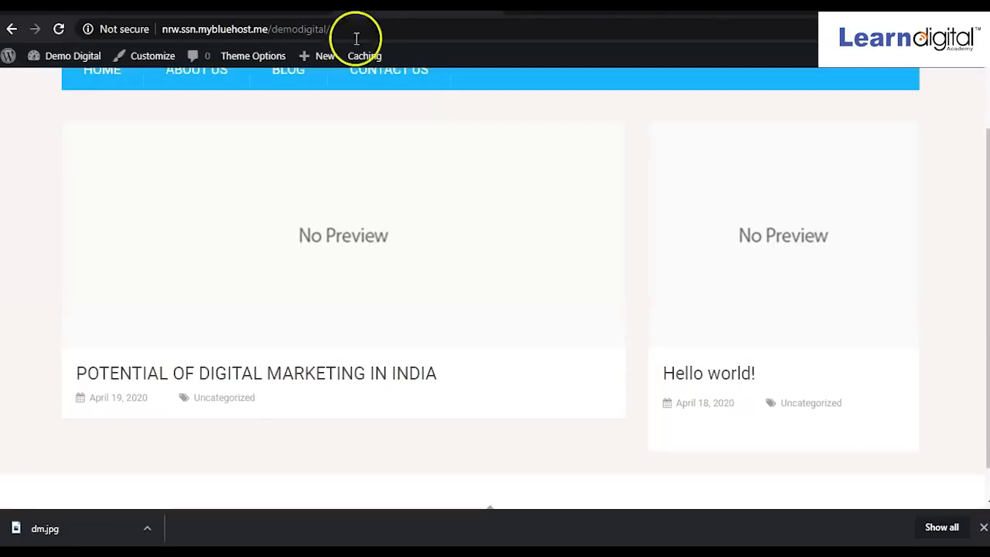
scroll(90, 96, up, 2)
click(58, 29)
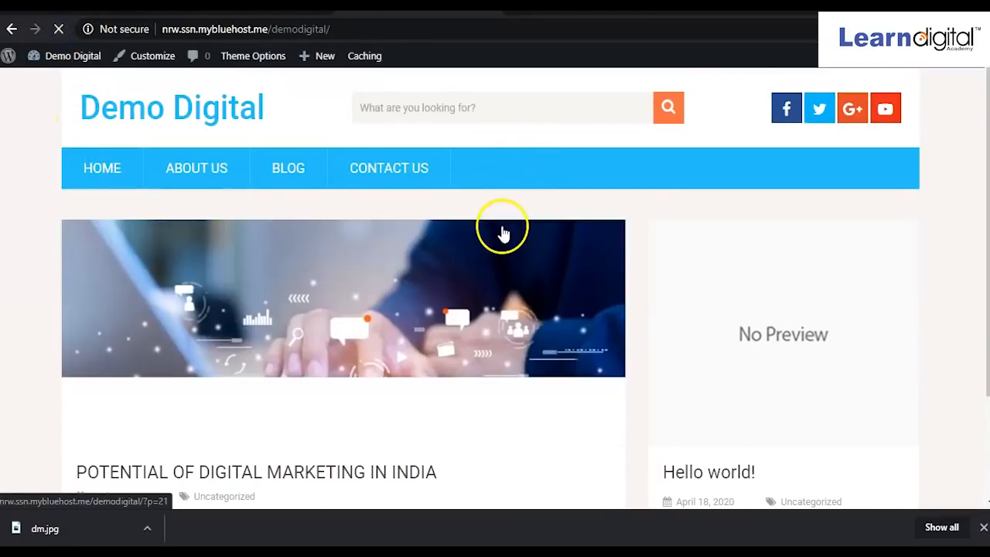
scroll(490, 276, down, 2)
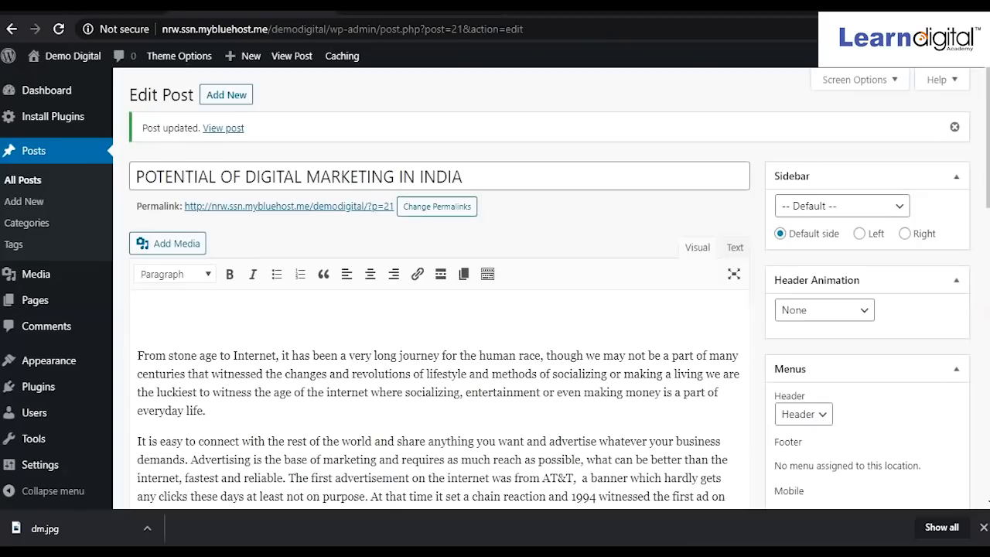
Open a blank Add New Post editor from Posts > Add New.
click(34, 204)
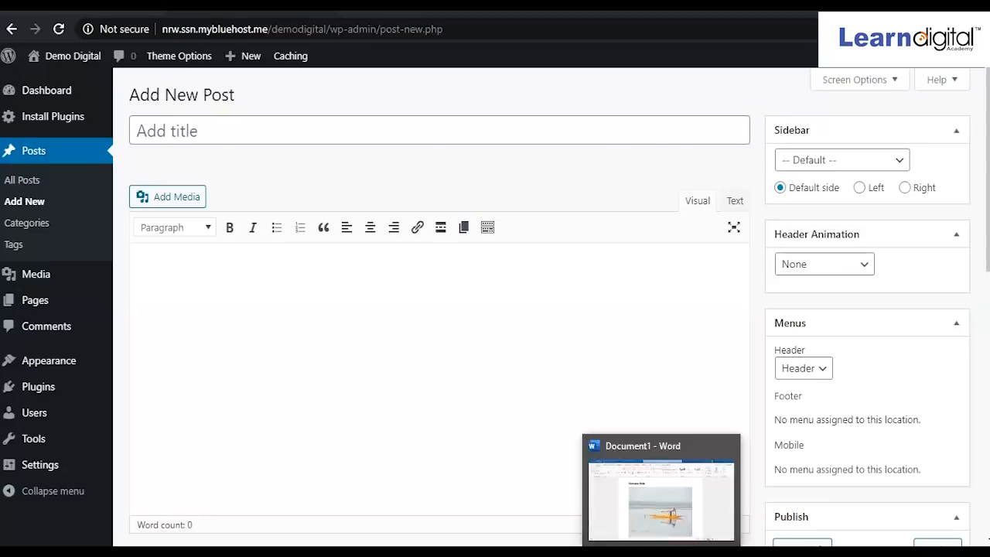
click(663, 553)
Copy the entire houseboat article from Word and return to the empty Add New Post page.
scroll(411, 390, up, 10)
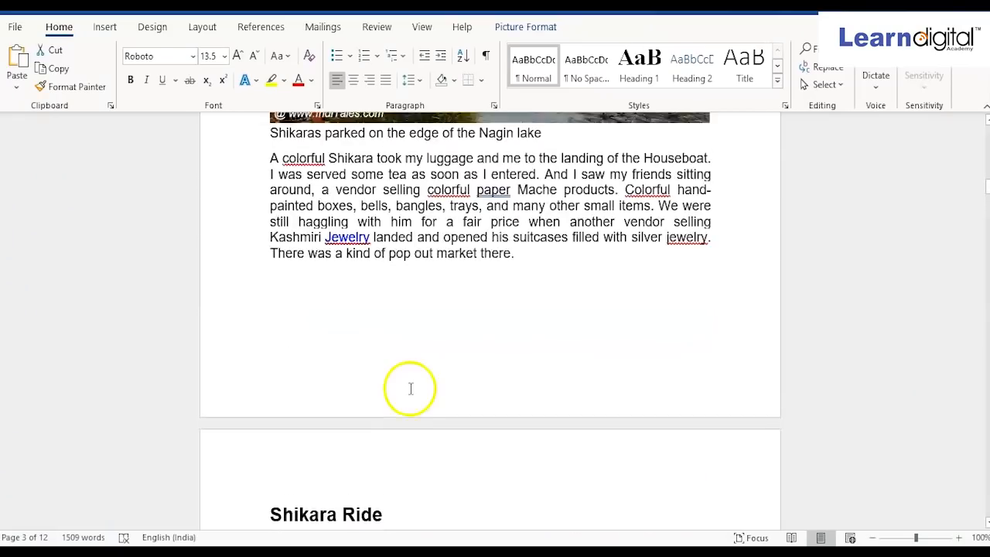
key(ctrl+a)
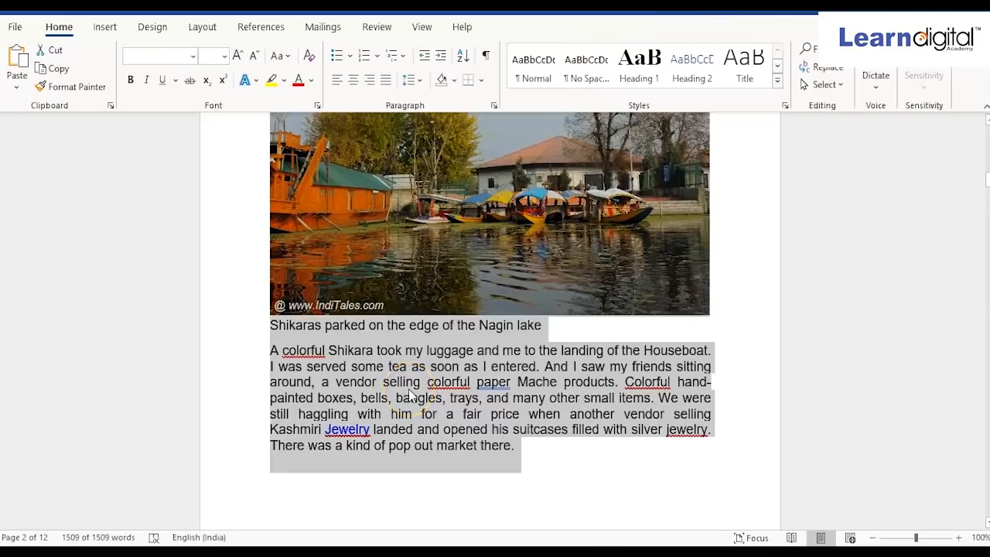
key(alt+Tab)
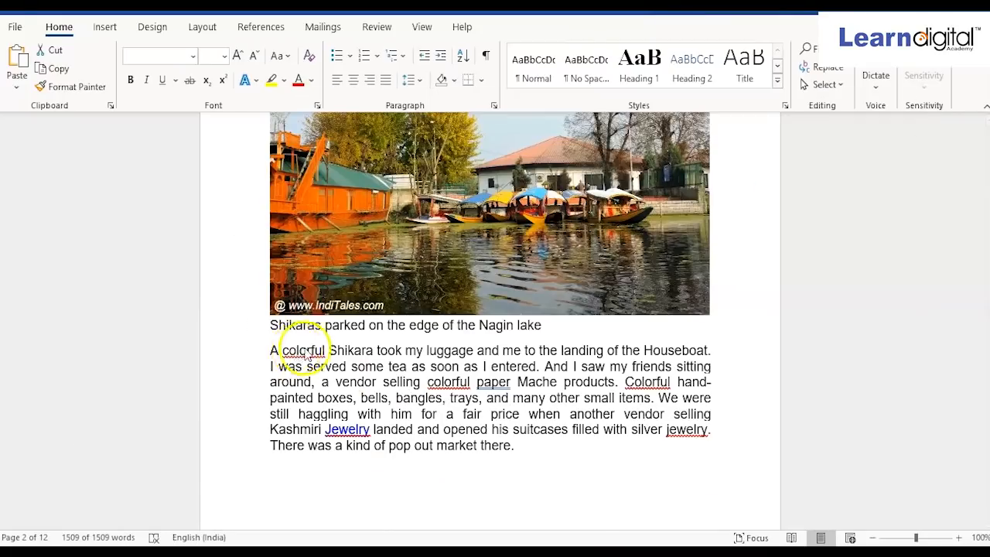
click(308, 350)
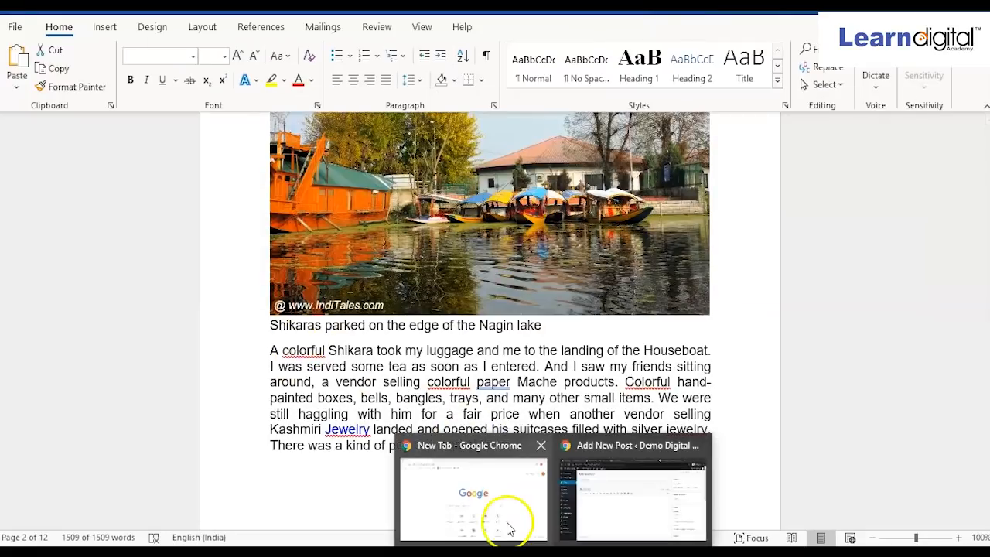
click(503, 522)
click(586, 513)
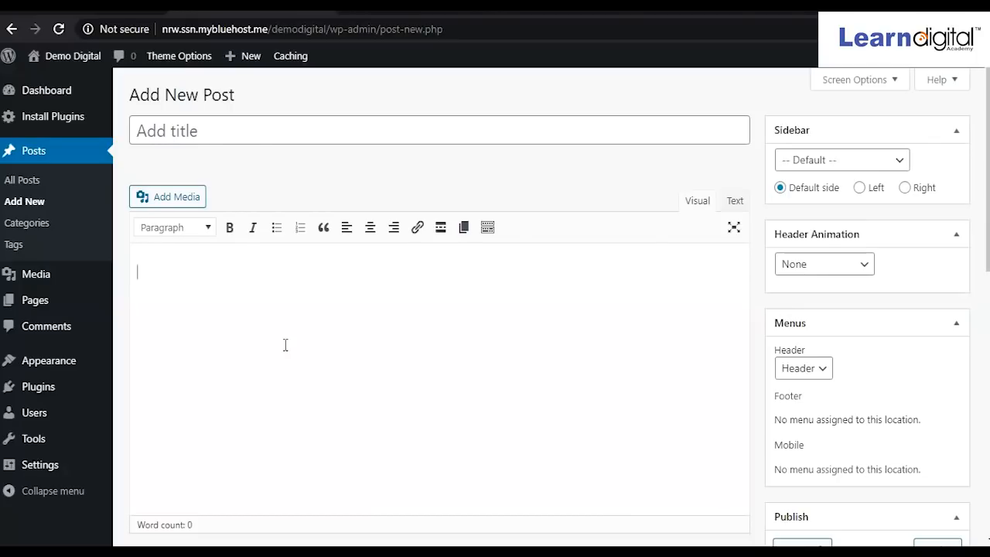
Paste the article into the body and use its heading 'HOUSEBOATS IN SRINAGAR – LIVING AN EXPERIENCE' as the title.
key(ctrl+v)
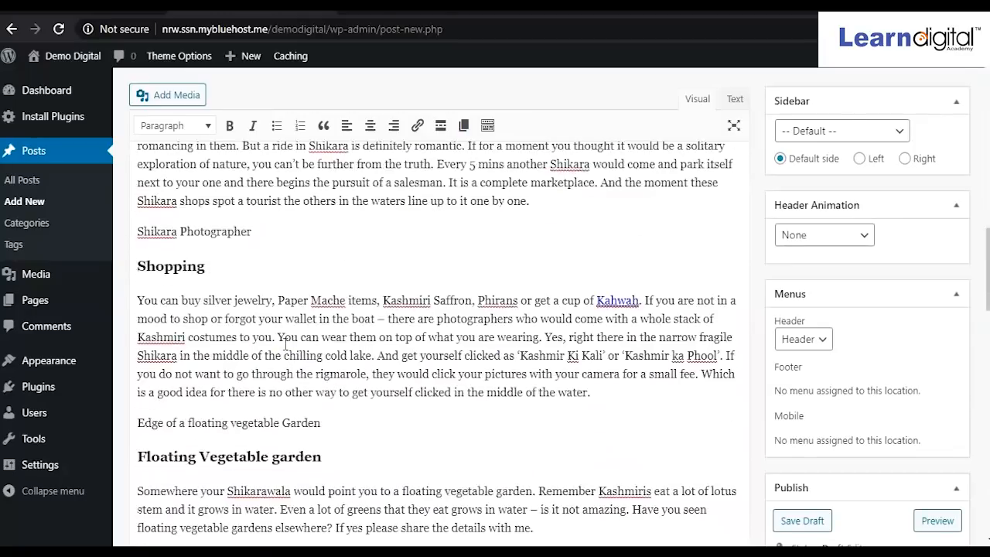
scroll(286, 344, up, 10)
scroll(286, 344, down, 1)
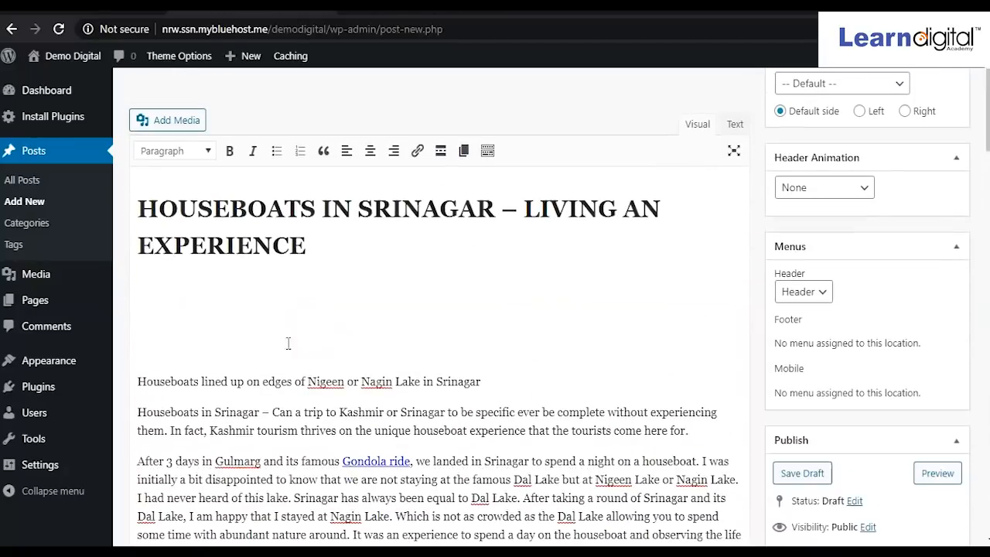
drag(343, 265, 142, 189)
key(ctrl+c)
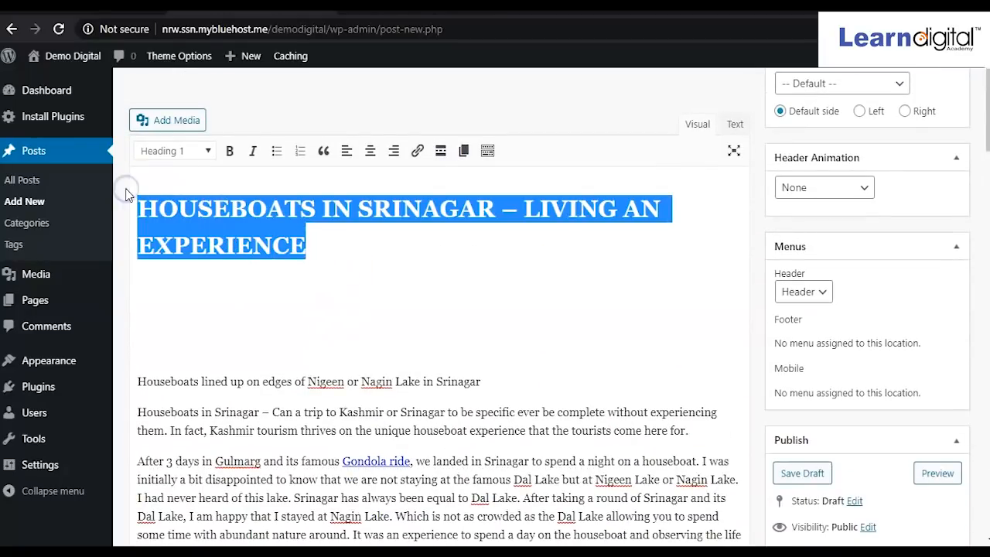
scroll(128, 195, up, 1)
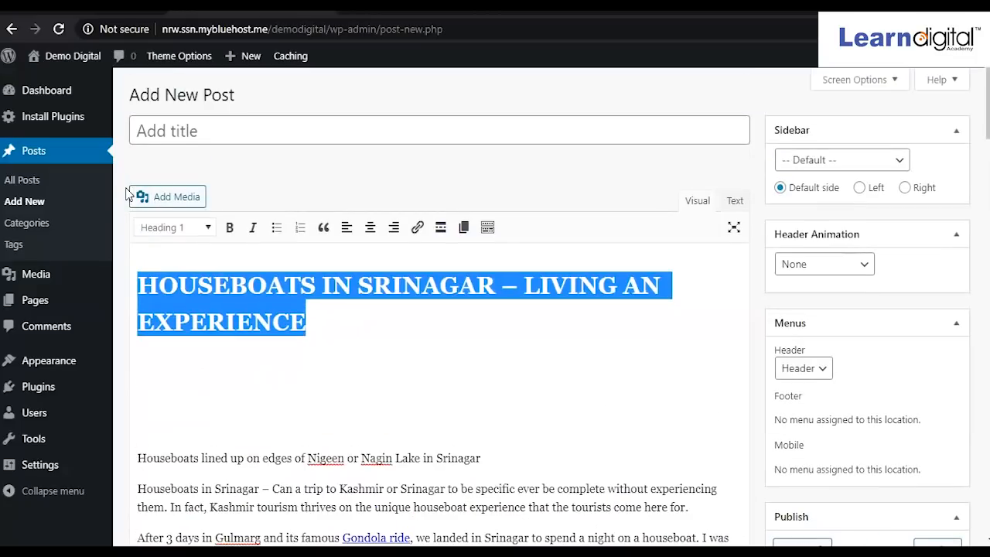
click(192, 130)
key(ctrl+v)
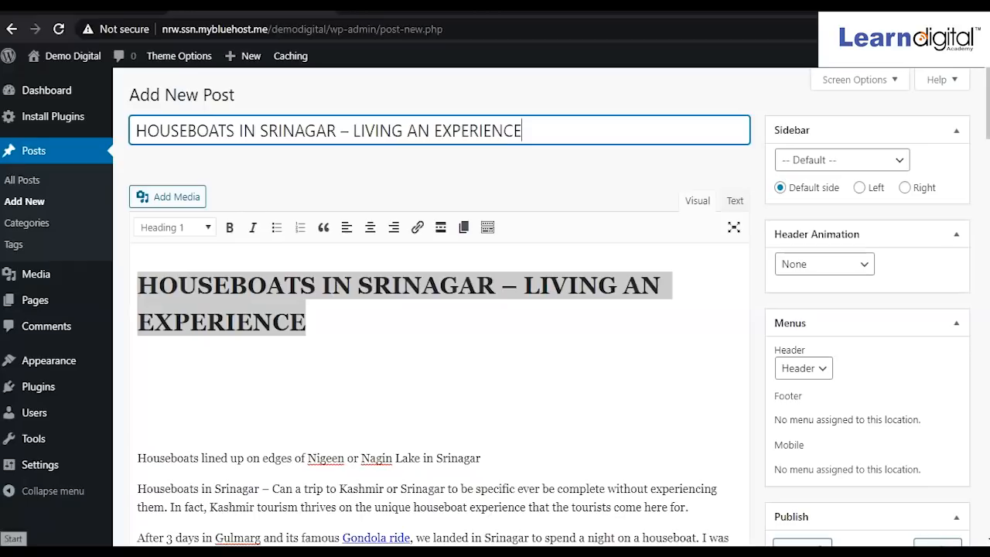
Delete the duplicate heading and leftover empty line from the top of the body.
scroll(552, 287, down, 15)
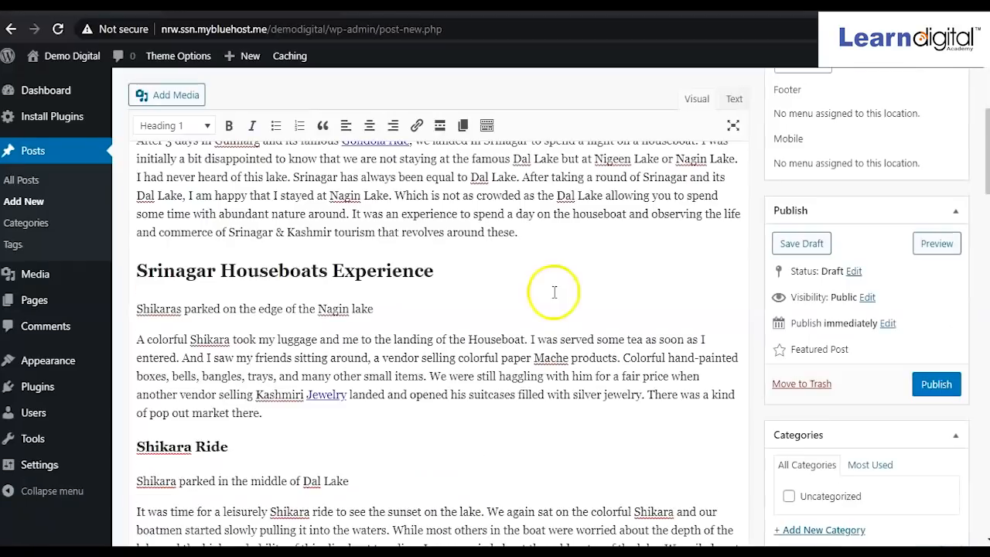
scroll(449, 298, down, 10)
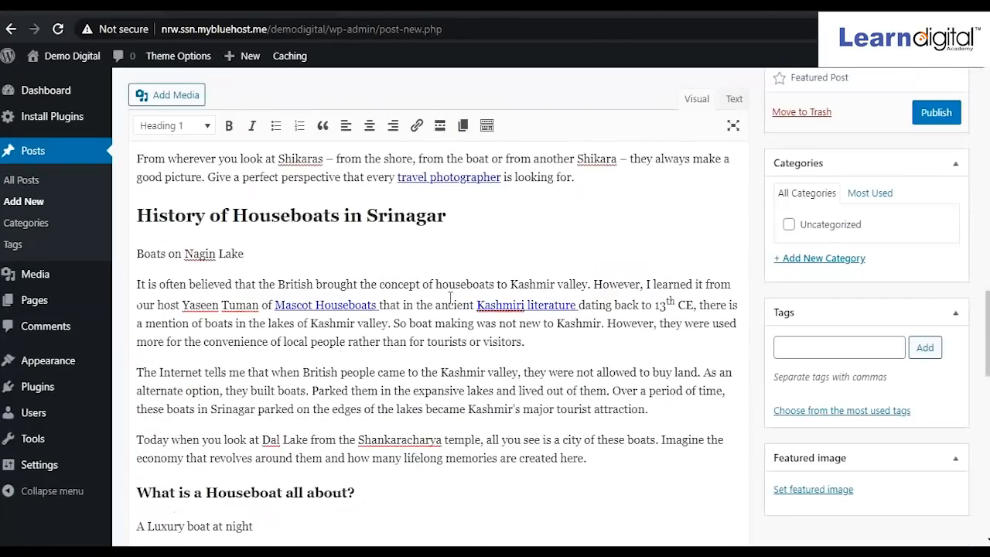
scroll(449, 297, up, 5)
scroll(450, 297, up, 20)
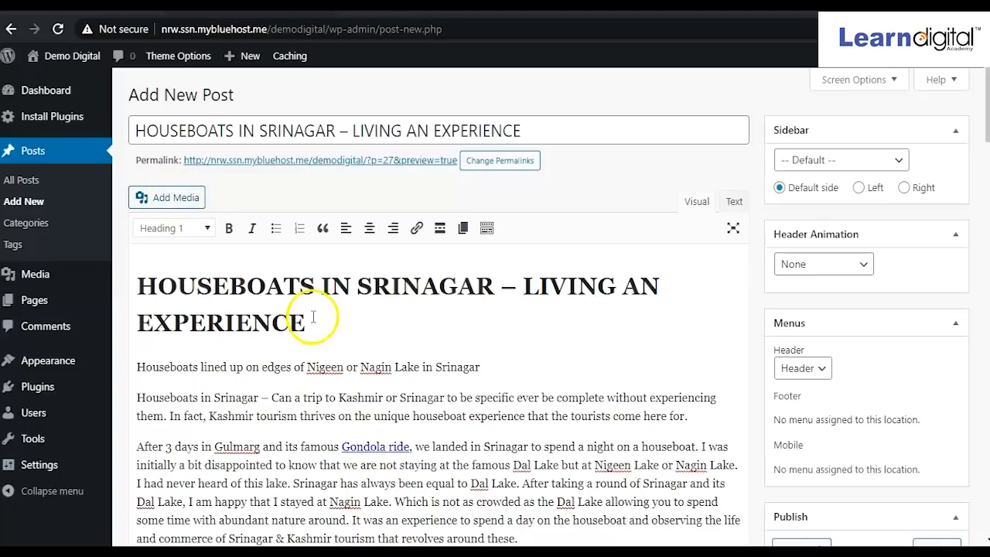
drag(308, 323, 77, 264)
key(BackSpace)
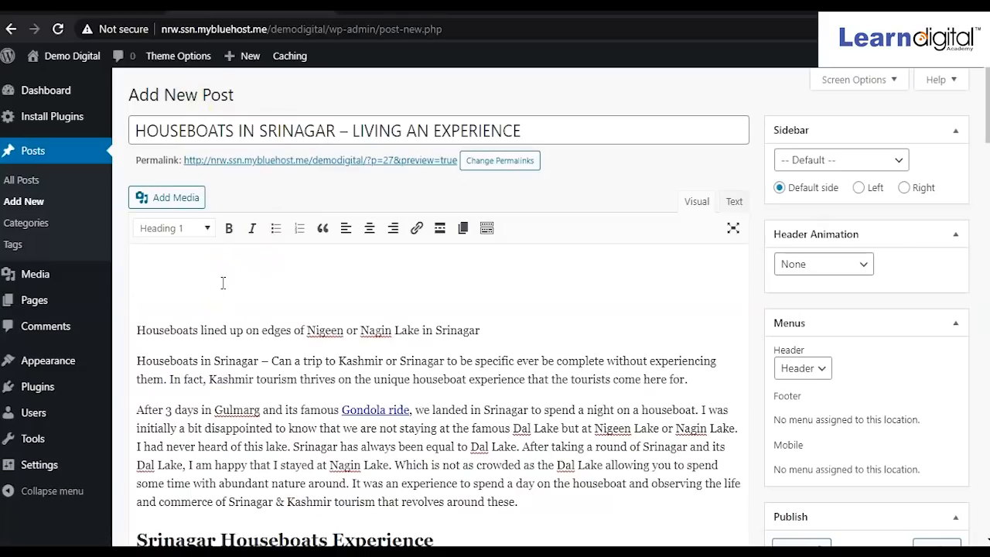
key(Delete)
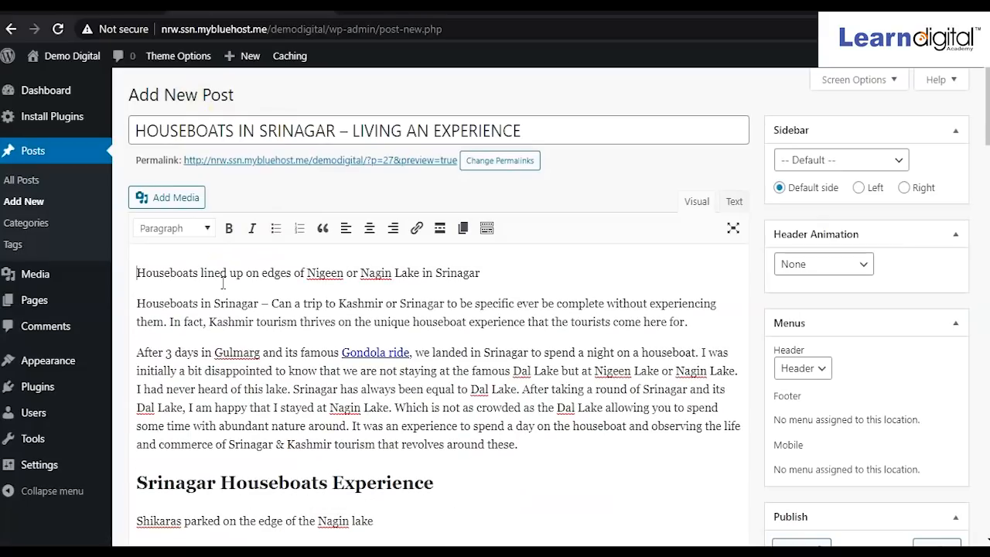
Insert hb1.jpg from the Media Library at the start of the post body.
click(171, 199)
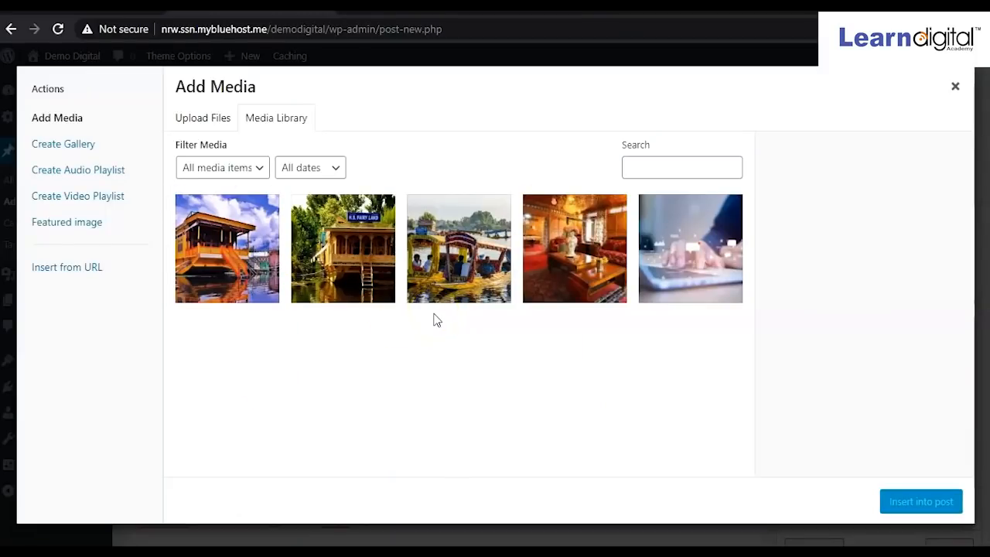
click(207, 272)
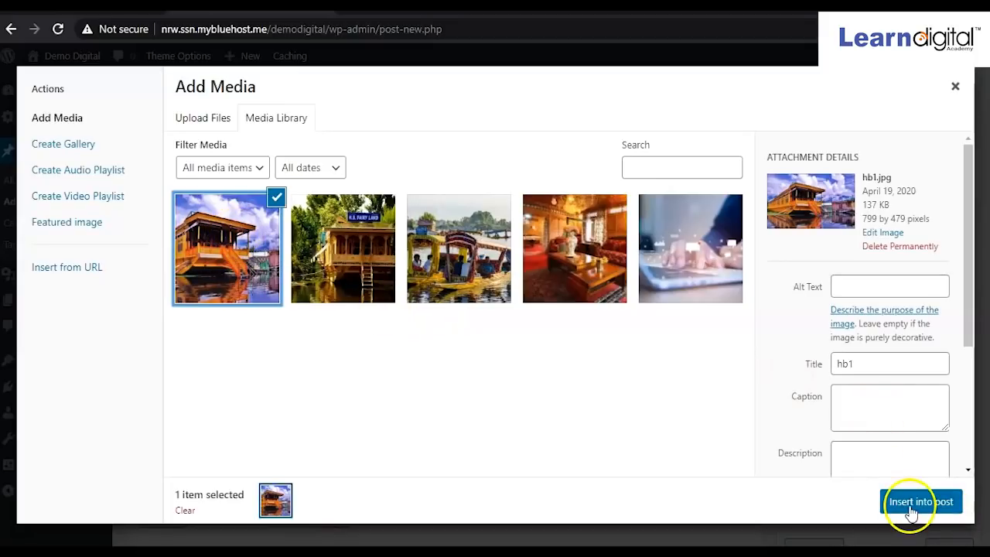
click(912, 503)
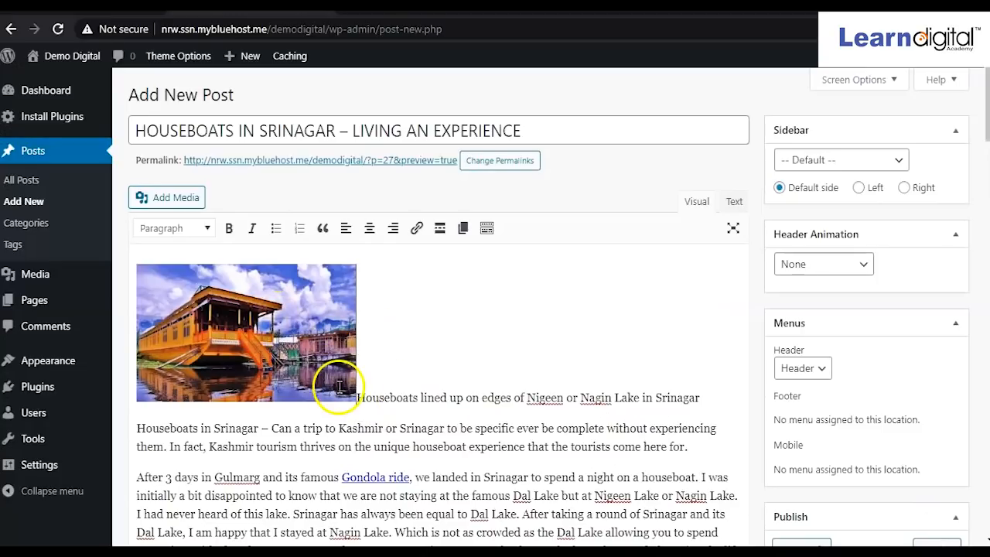
Put the hb1 photo on its own line, centre it, and enlarge it to about 420 × 252.
key(Return)
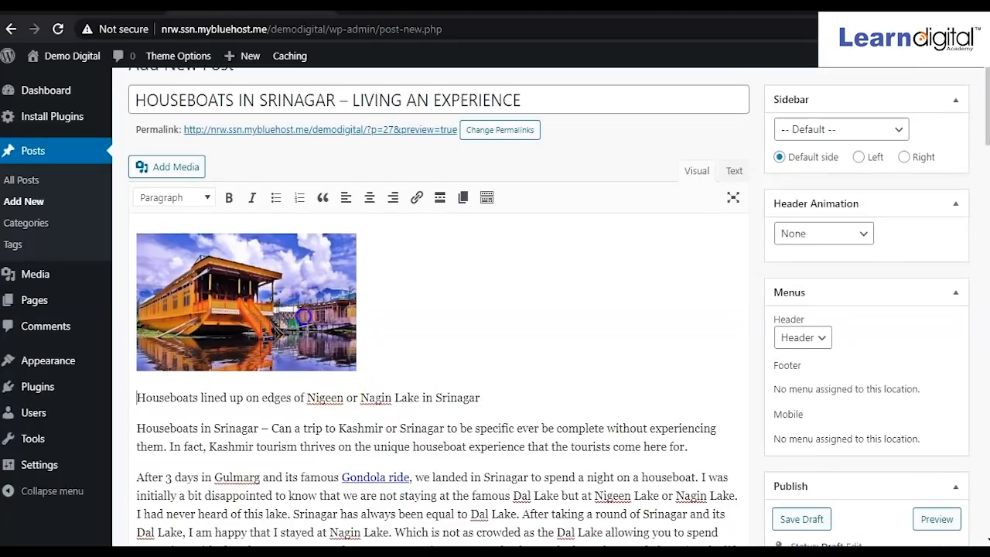
click(306, 331)
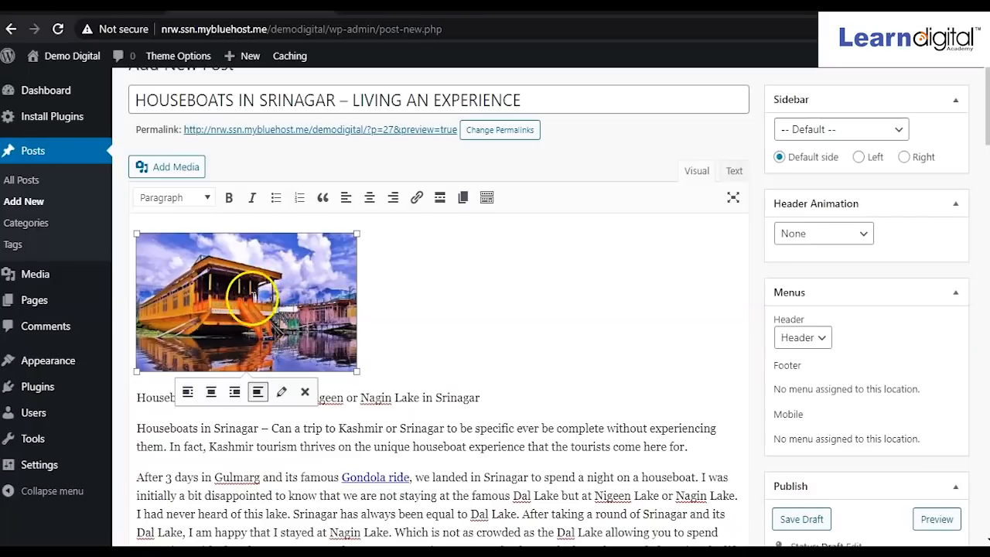
click(211, 395)
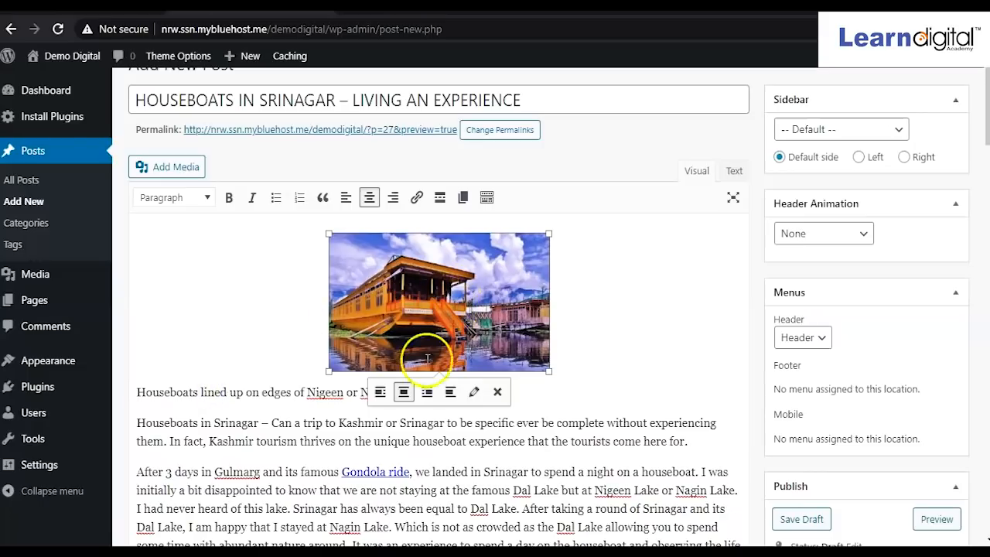
click(427, 392)
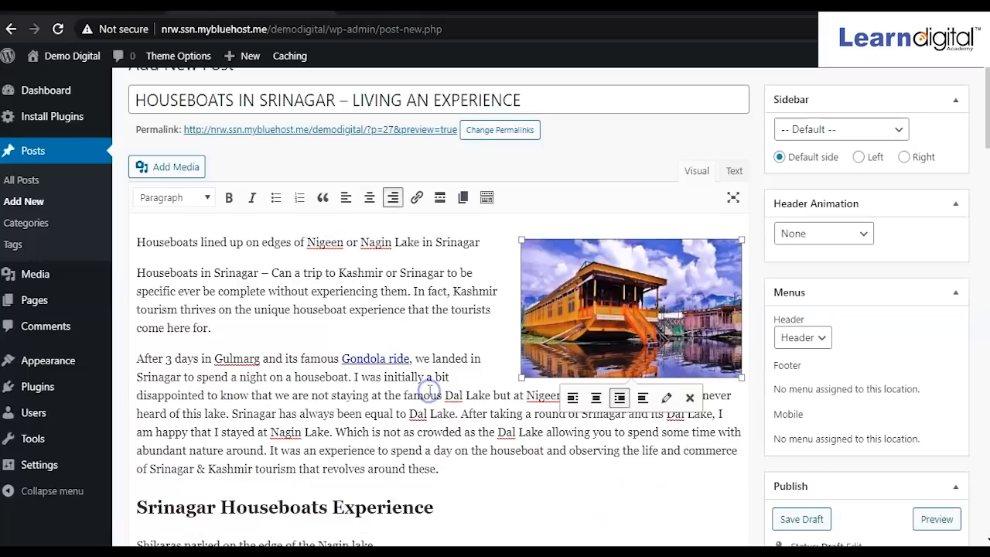
click(573, 398)
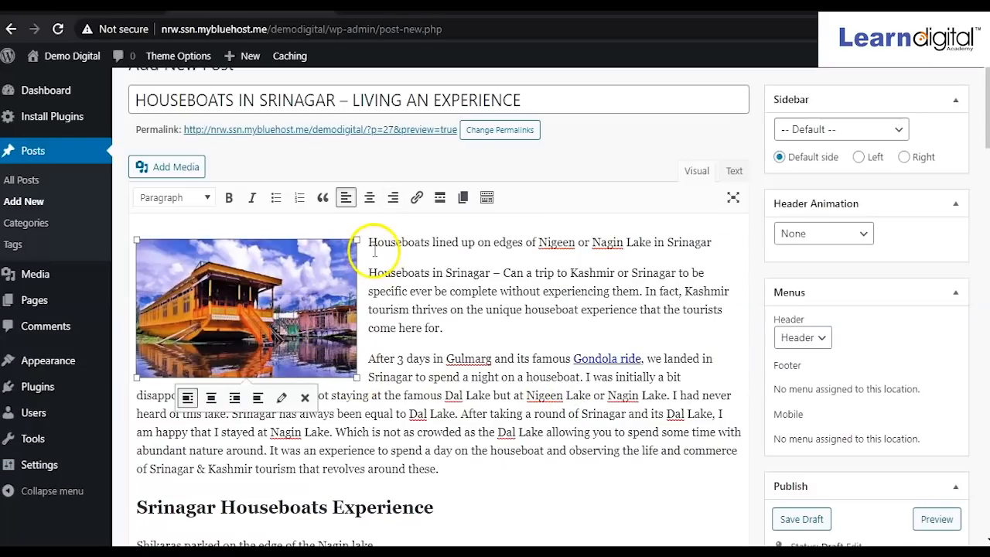
click(211, 398)
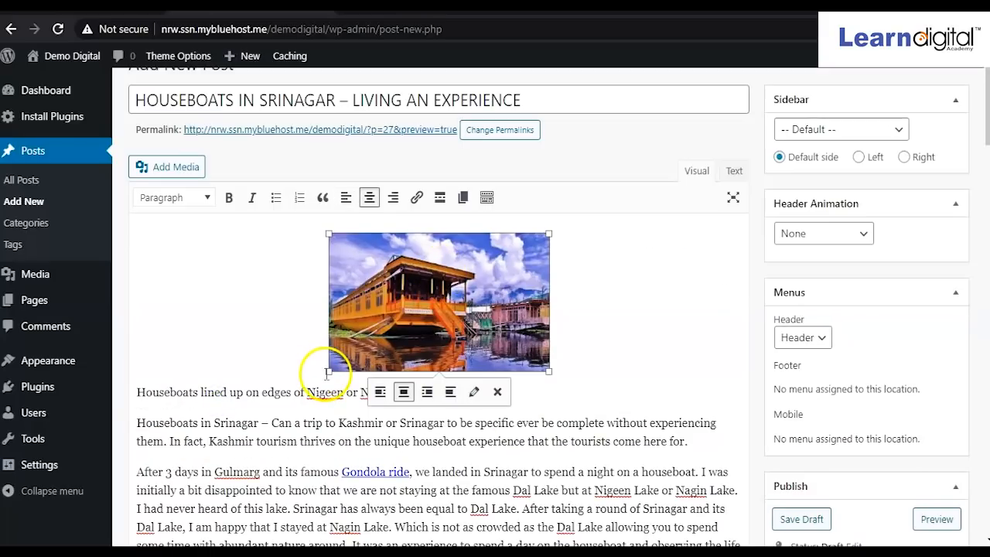
drag(328, 370, 237, 391)
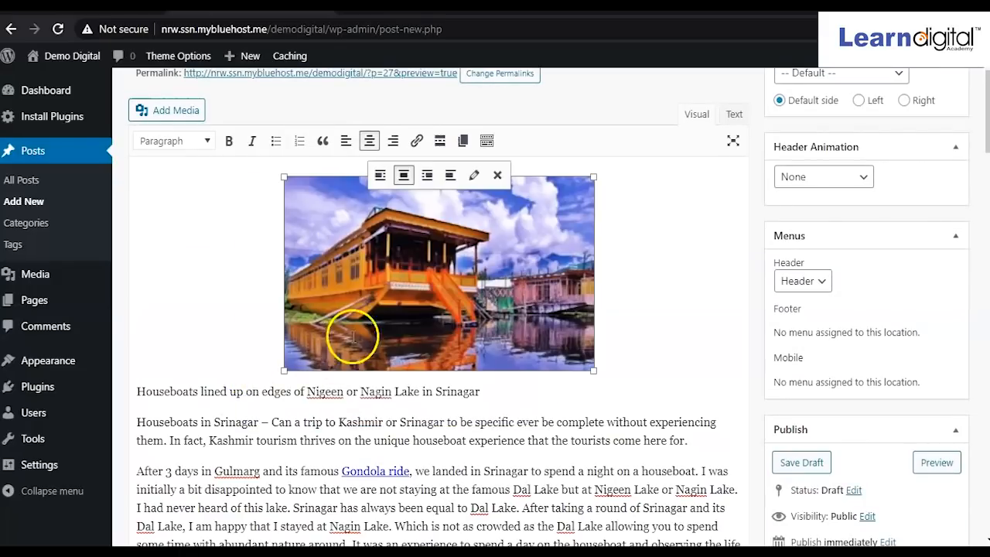
Insert the Shikara boat photo on a new line under the Shikara Ride heading.
scroll(433, 333, down, 3)
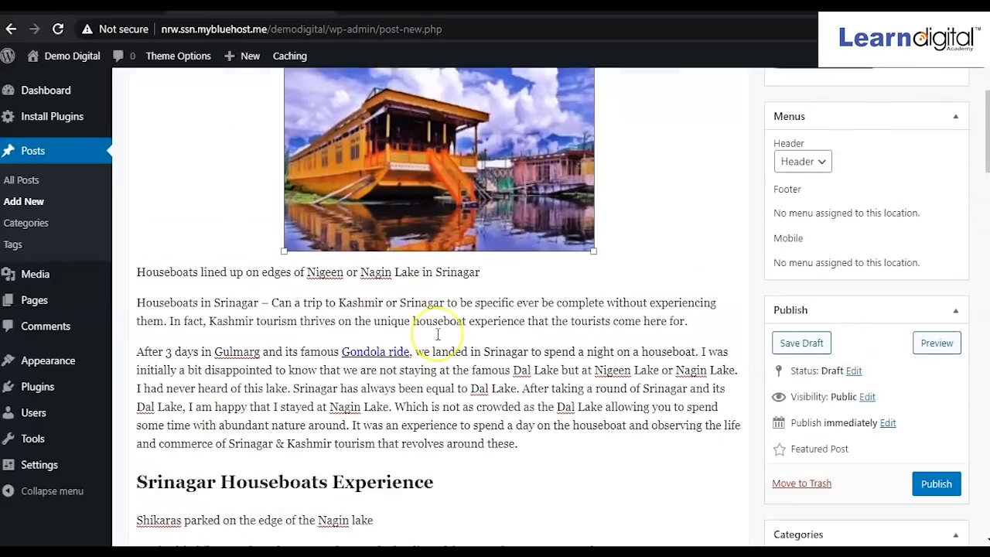
scroll(437, 335, down, 5)
scroll(348, 232, up, 1)
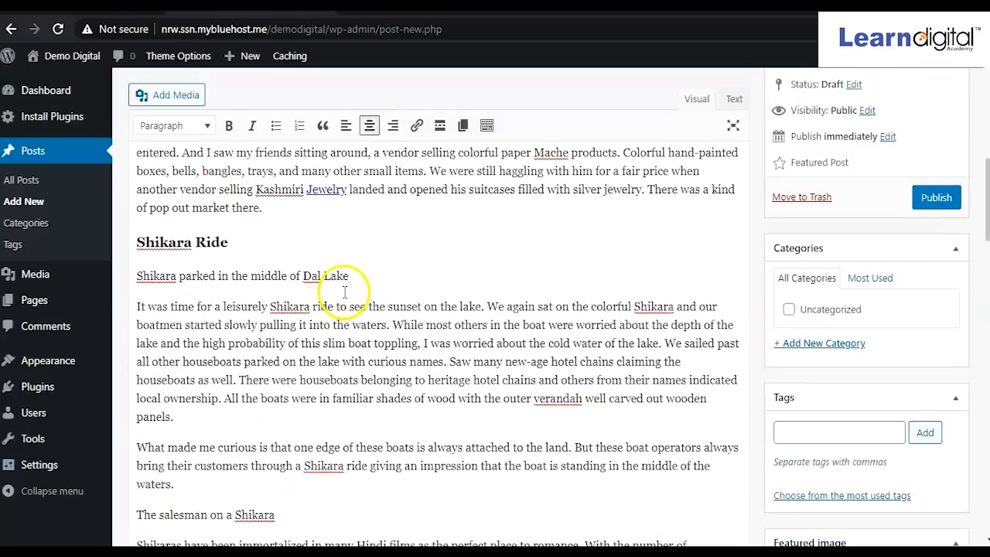
click(232, 241)
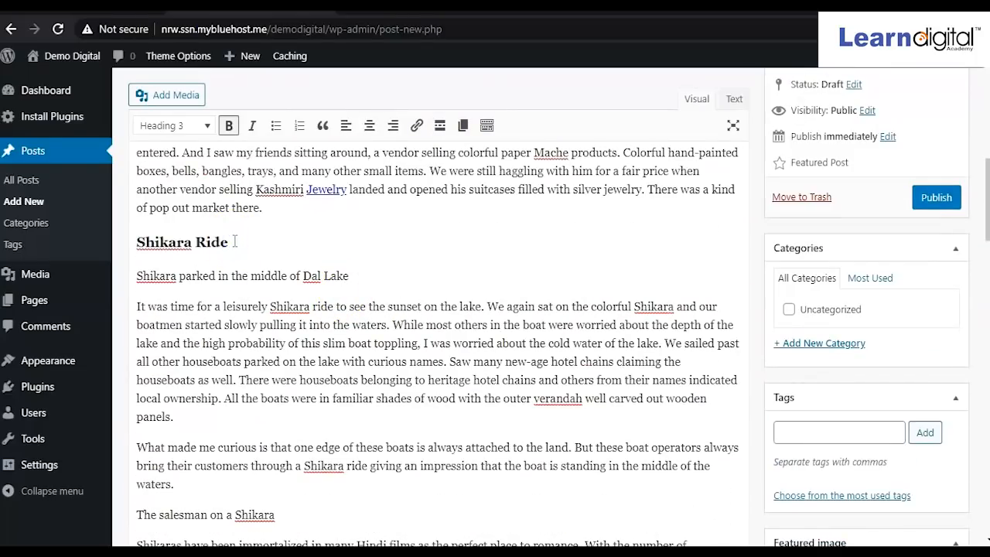
key(Return)
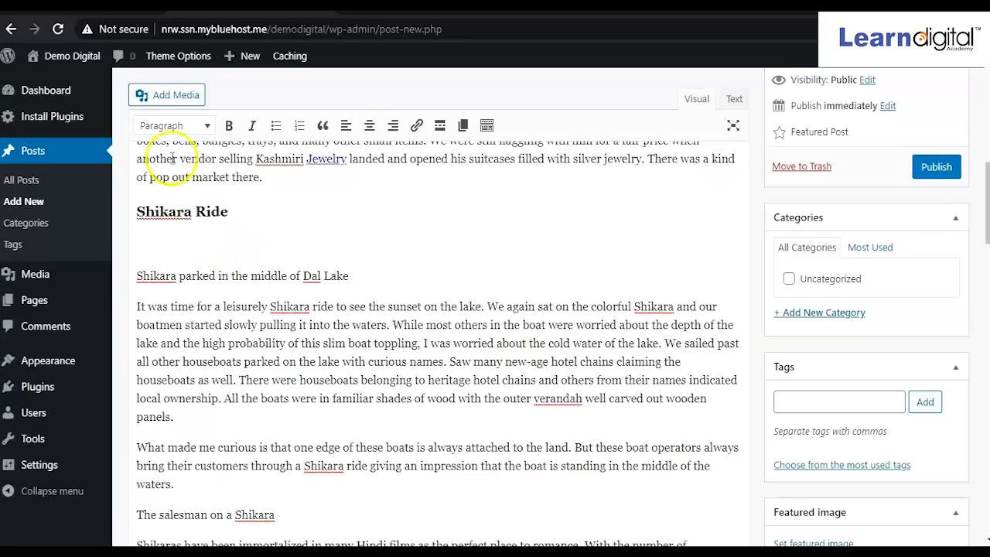
click(149, 96)
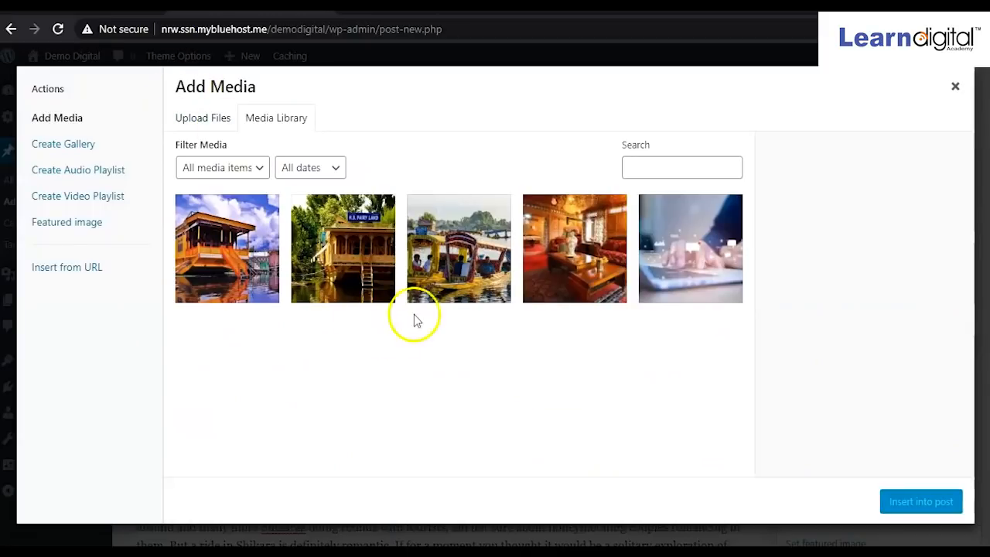
click(446, 263)
click(906, 502)
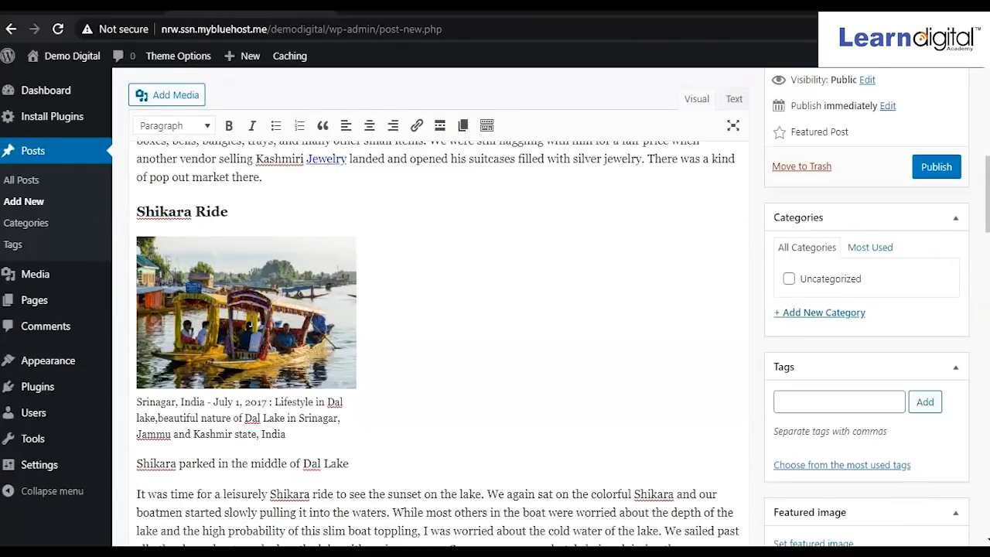
Float the Shikara photo left with text wrapping and enlarge it to about 347 × 230.
click(250, 325)
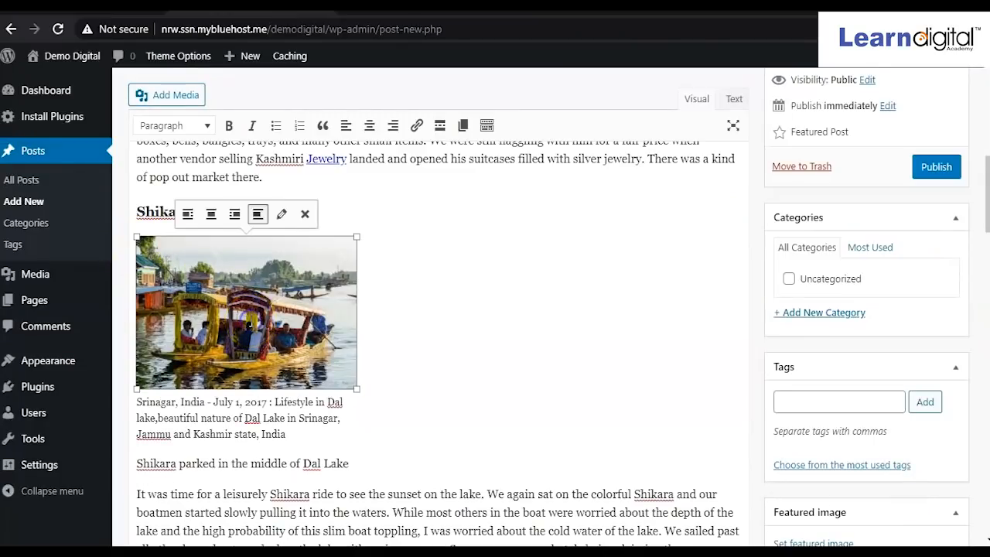
click(259, 217)
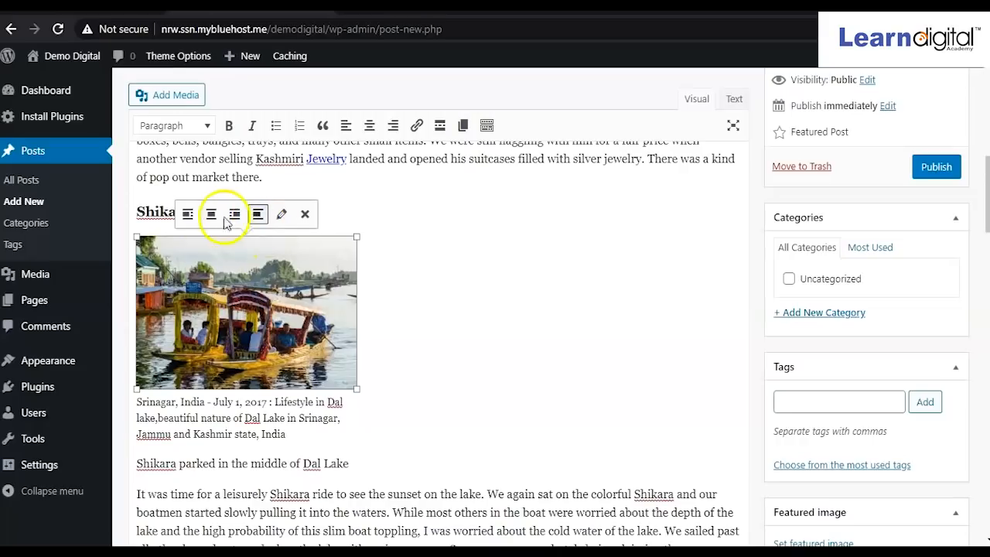
click(188, 215)
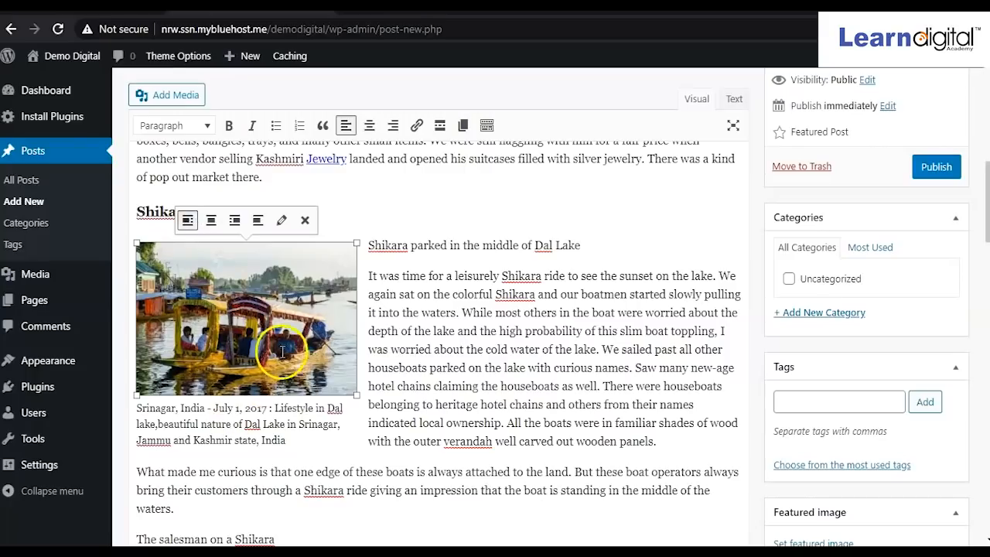
drag(357, 395, 365, 425)
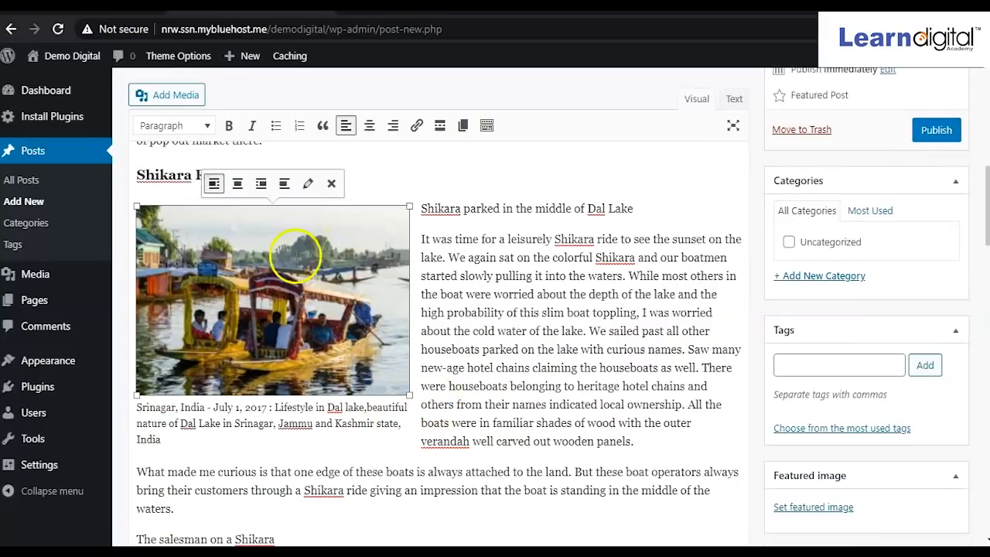
scroll(296, 255, down, 10)
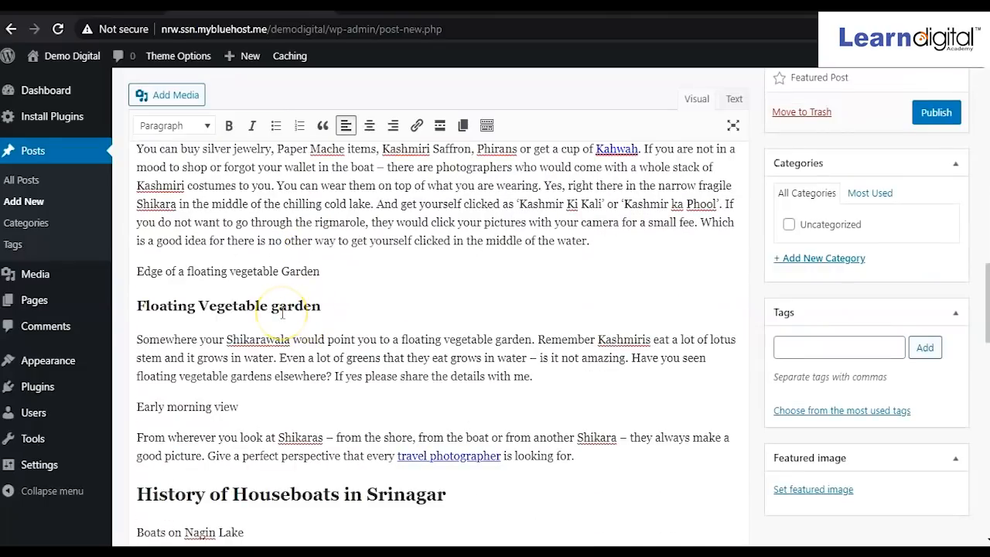
Insert the H.B. Fairy Land houseboat photo on a new line below the History of Houseboats in Srinagar heading.
scroll(283, 313, down, 4)
click(475, 207)
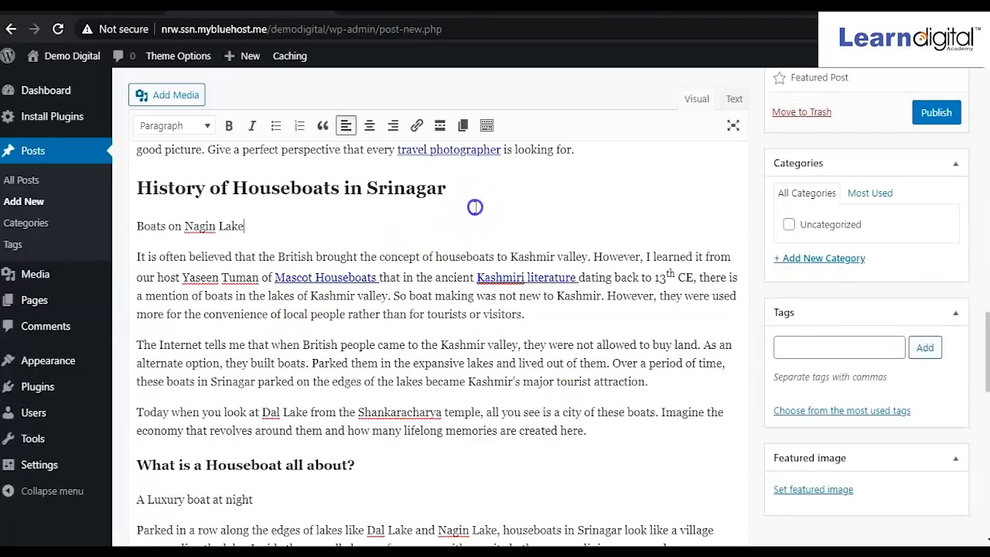
click(478, 192)
key(Return)
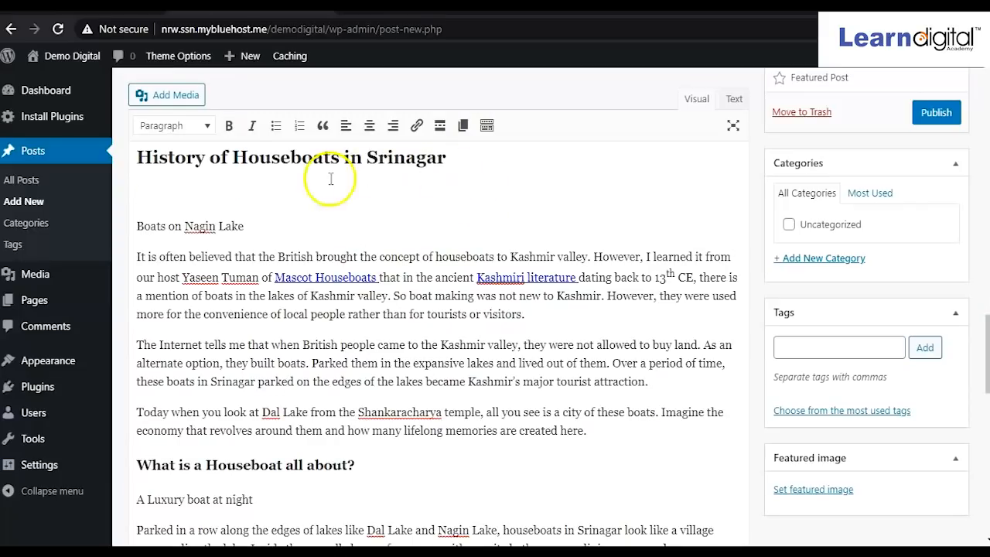
click(169, 94)
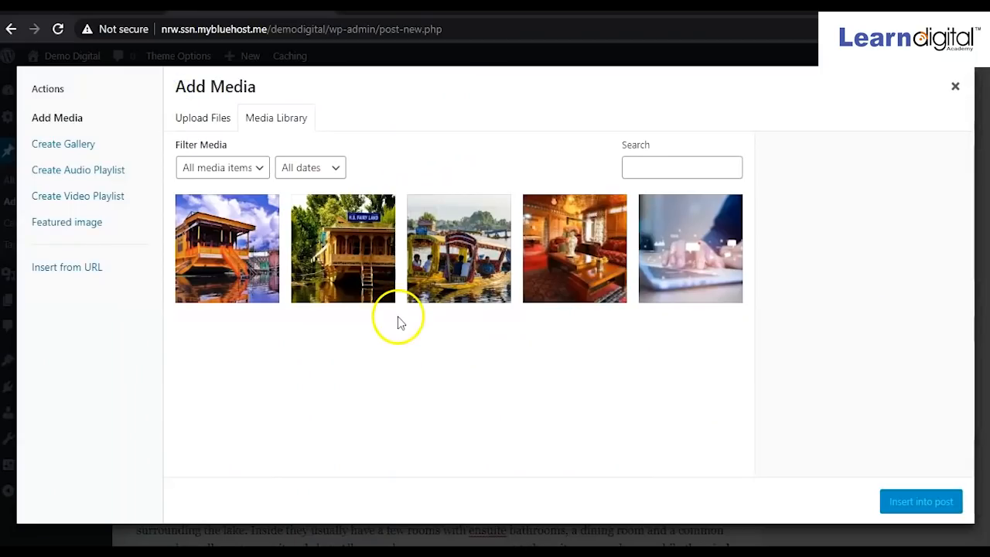
click(352, 236)
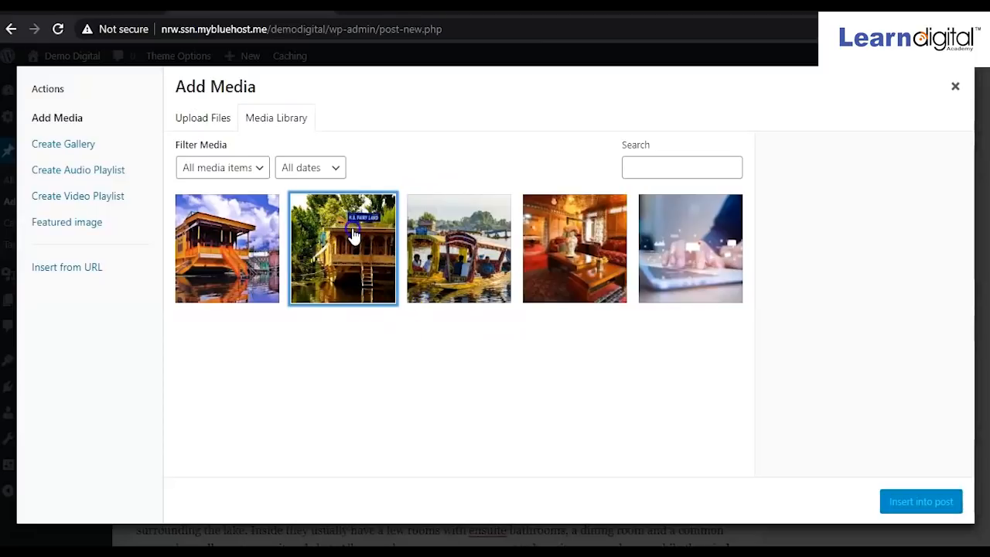
click(915, 502)
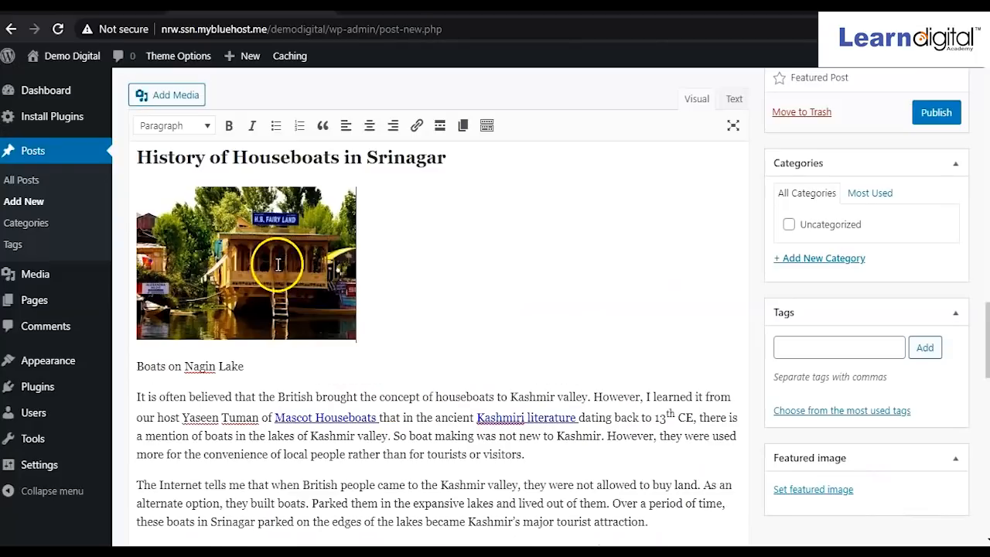
Centre the houseboat photo, enlarge it to about 455 × 317, and tidy the empty lines around it.
click(277, 279)
drag(355, 340, 542, 348)
drag(460, 336, 590, 348)
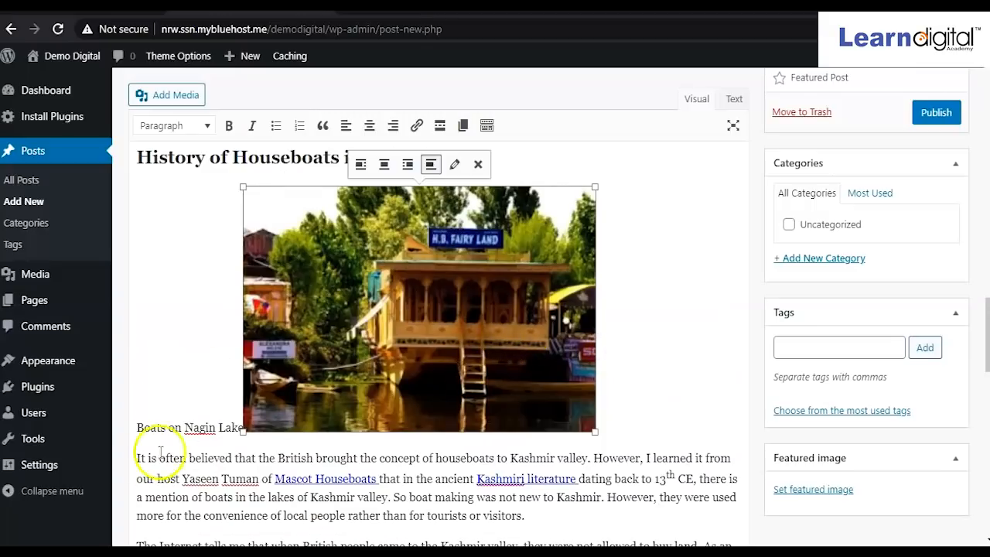
click(140, 426)
key(Return)
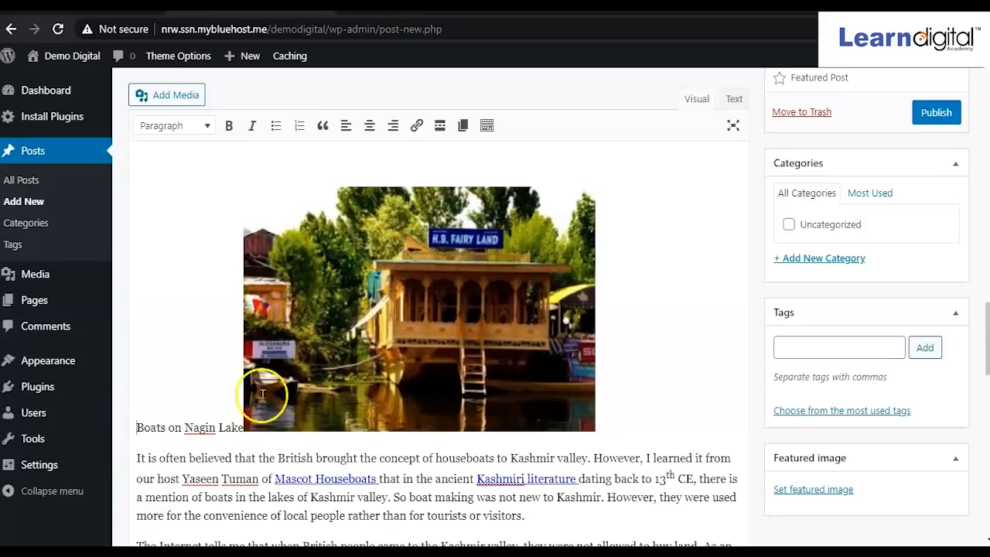
scroll(261, 391, up, 2)
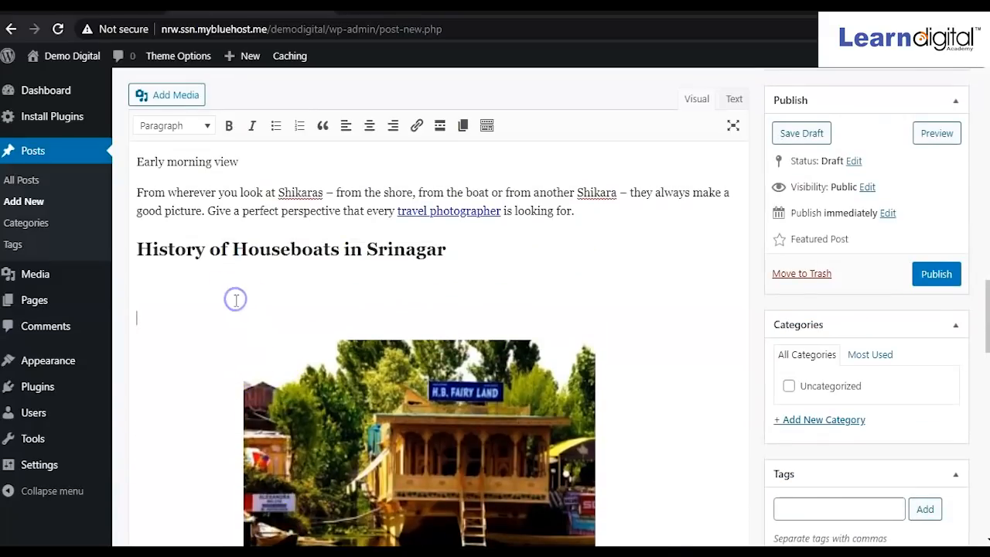
key(BackSpace)
key(BackSpace)
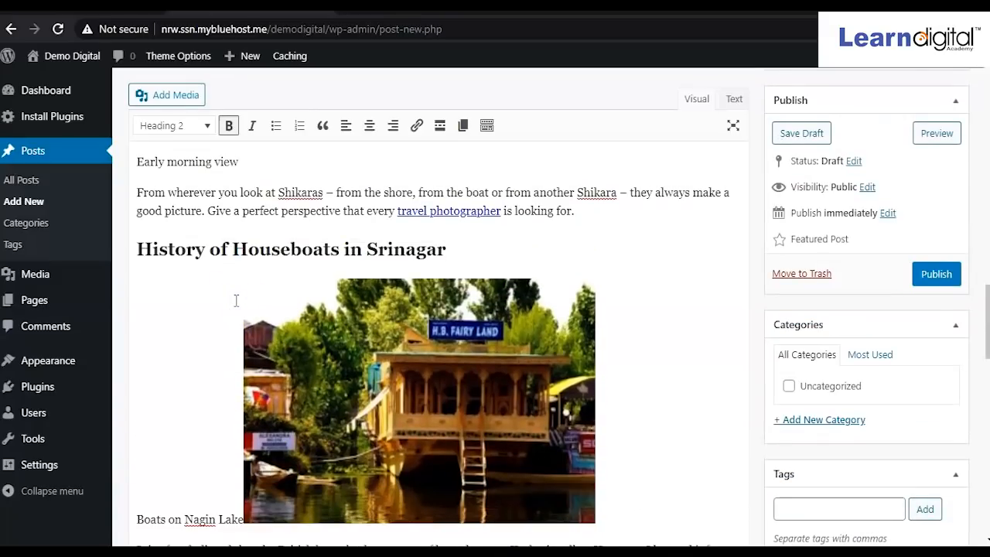
click(301, 409)
scroll(312, 397, up, 5)
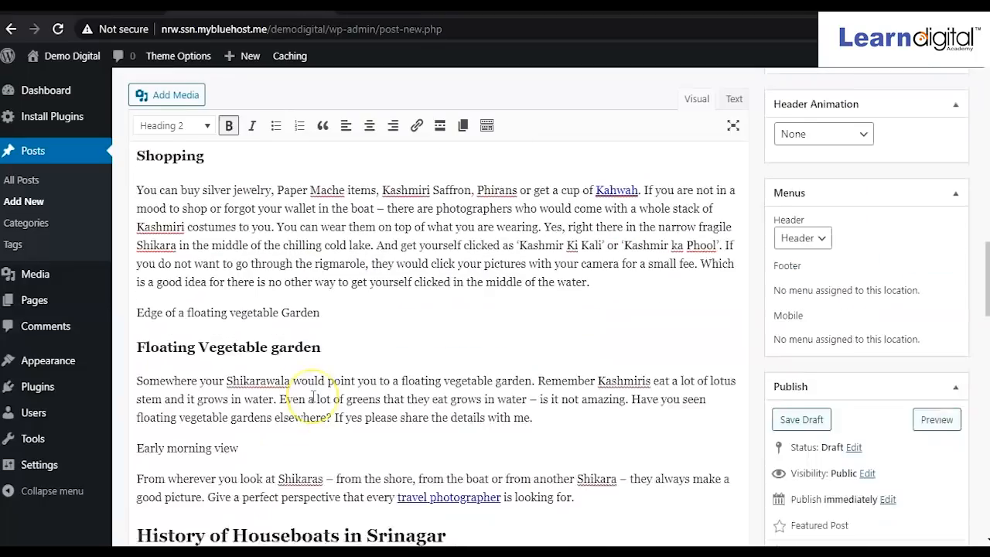
scroll(313, 396, up, 10)
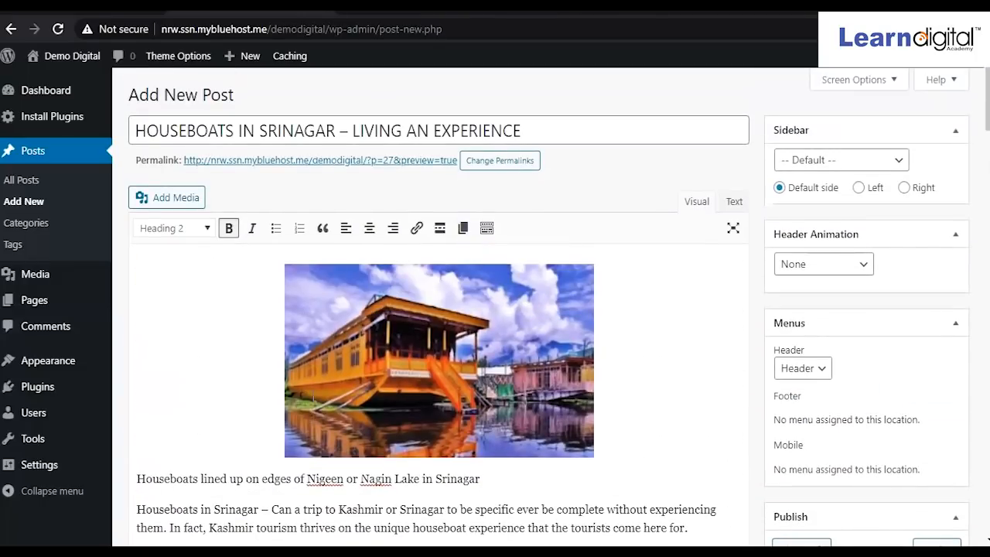
Set hb1.jpg, the yellow houseboat photo with cloudy sky, as the featured image.
scroll(371, 367, down, 3)
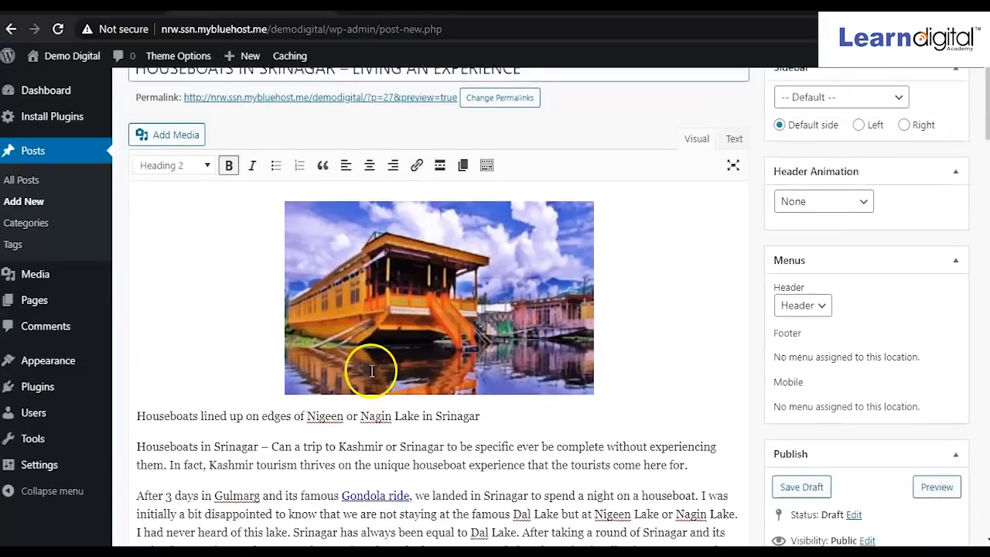
click(373, 369)
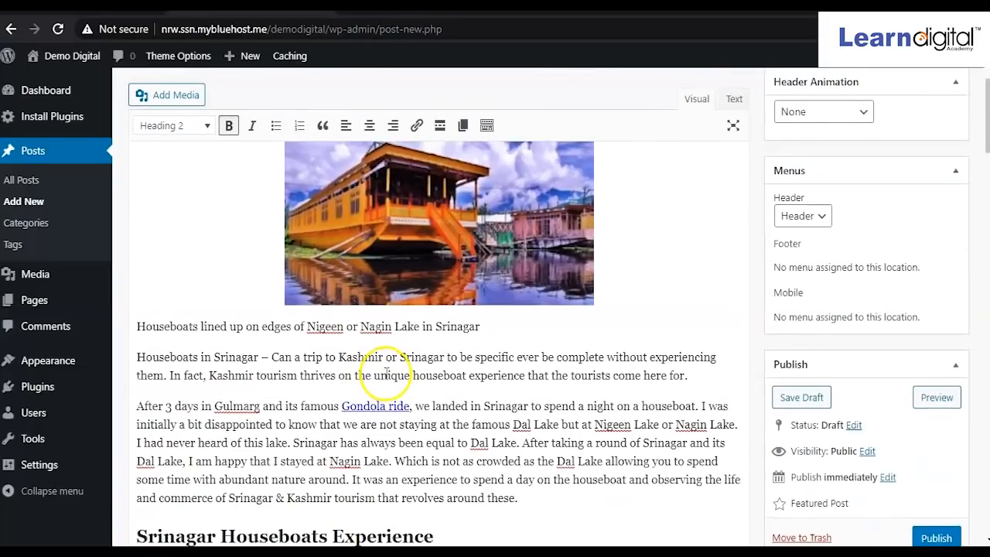
scroll(379, 372, up, 3)
scroll(387, 374, down, 1)
scroll(387, 374, down, 10)
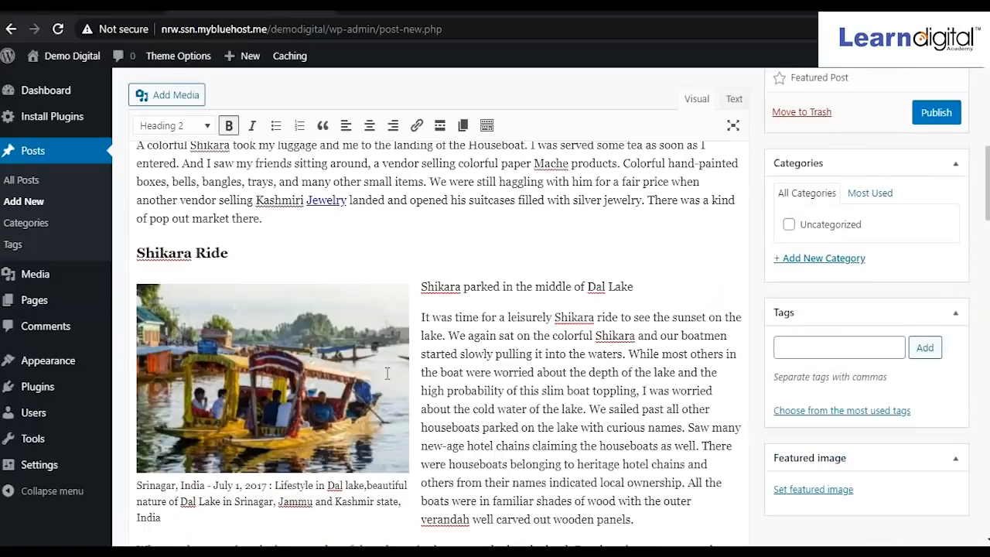
click(822, 492)
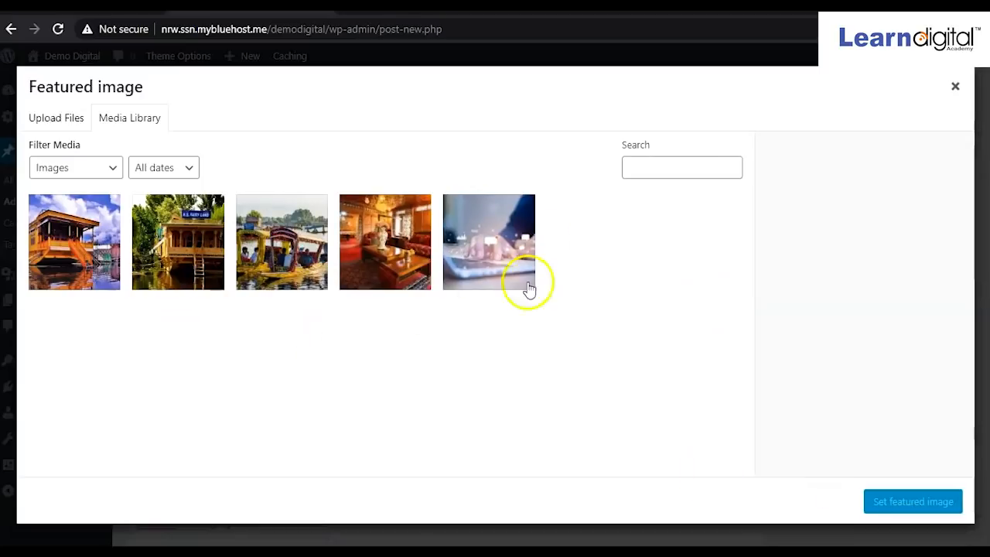
click(409, 245)
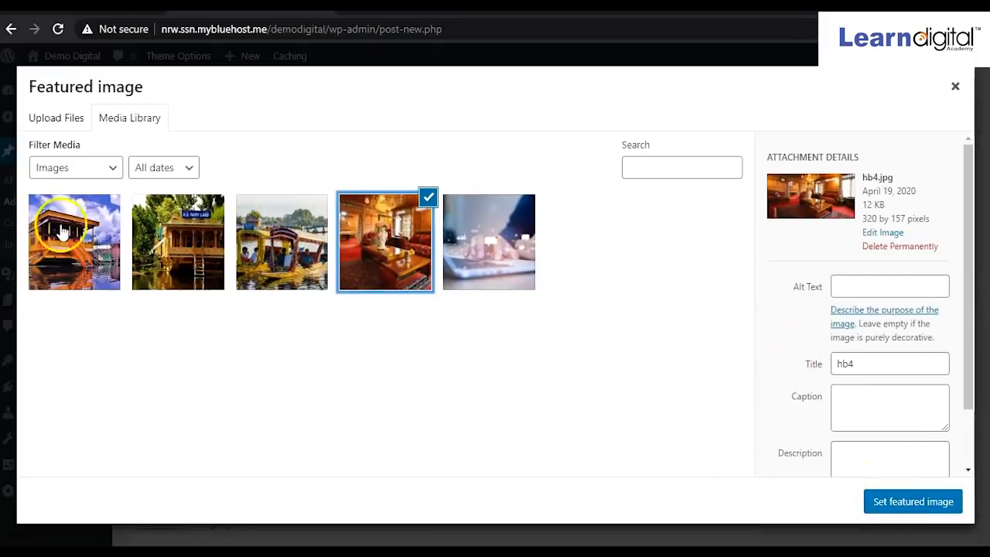
click(83, 237)
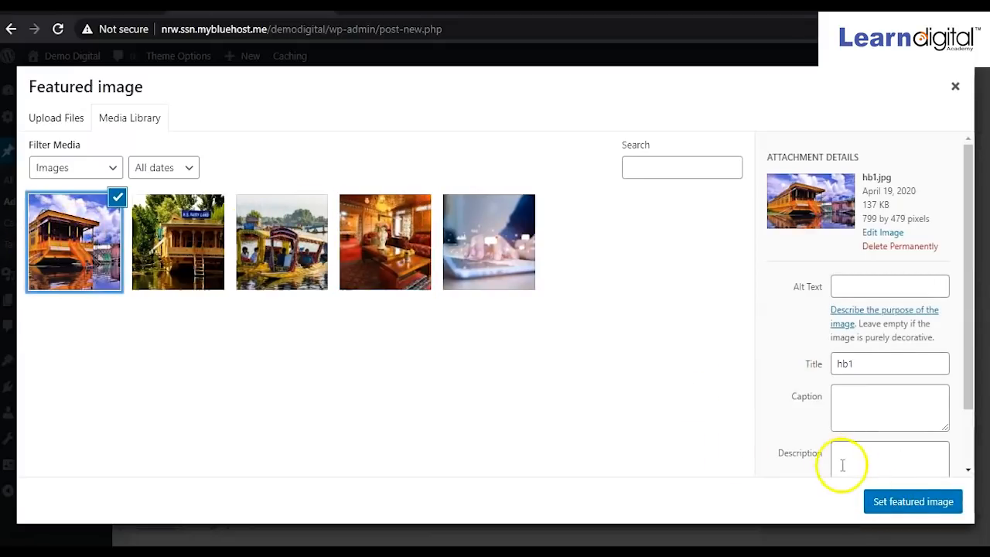
click(900, 502)
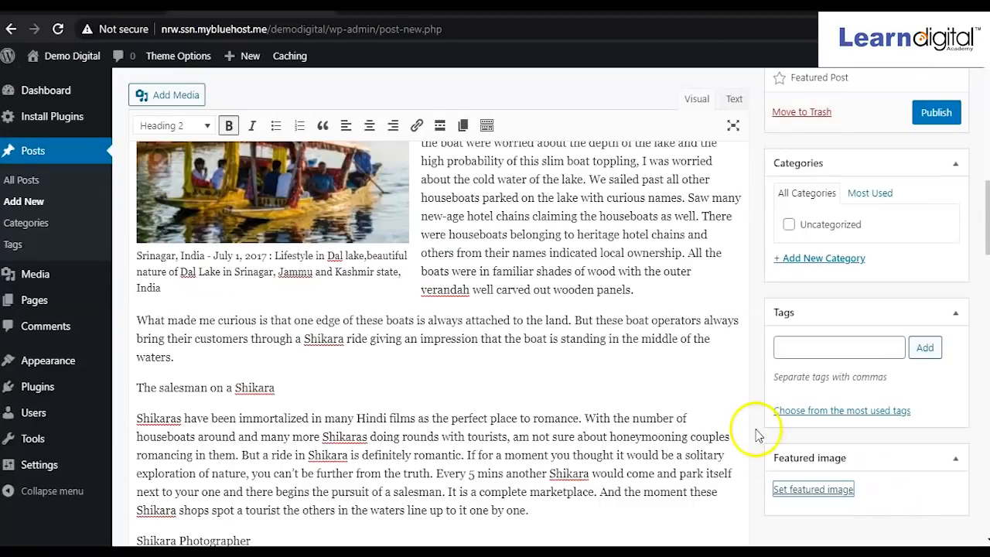
Publish the houseboat post.
scroll(756, 431, down, 4)
scroll(756, 435, up, 6)
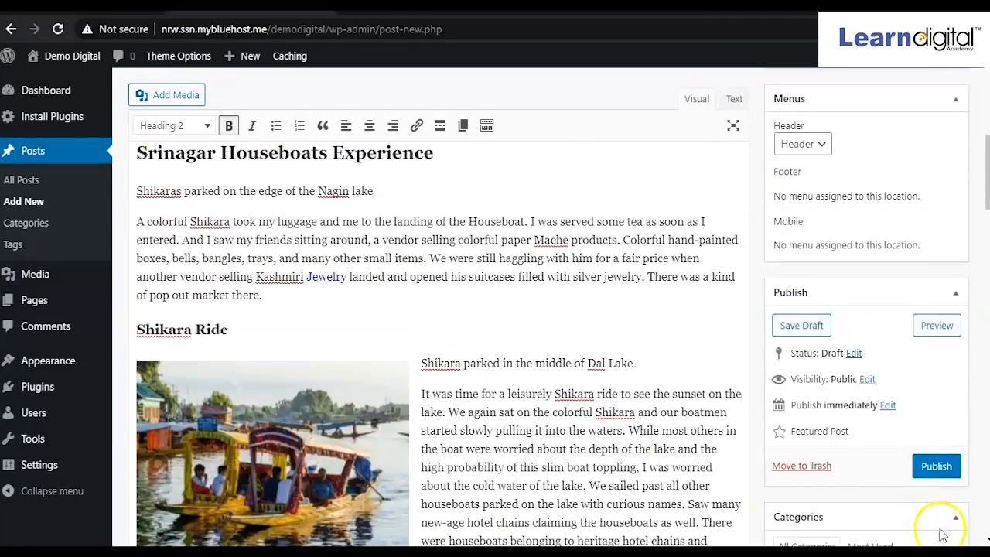
click(928, 473)
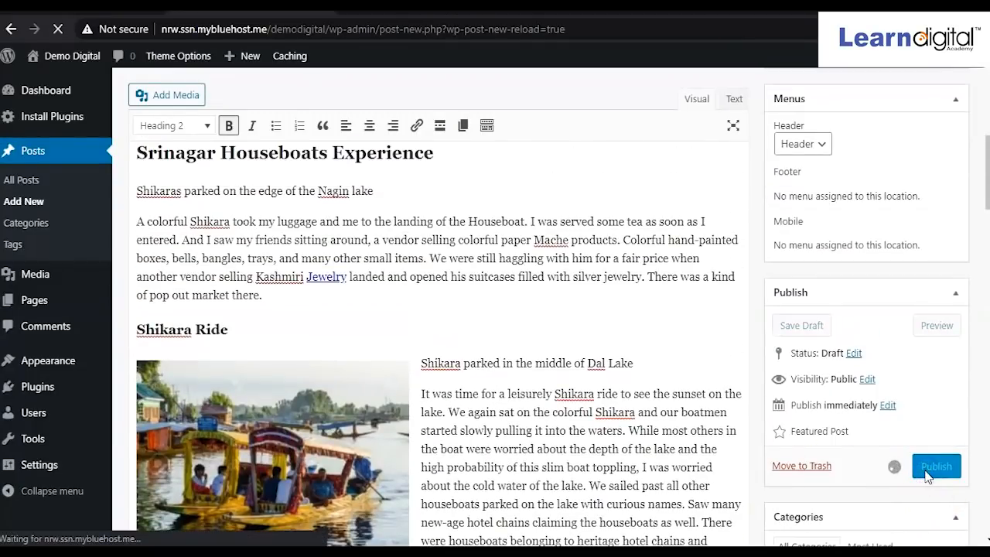
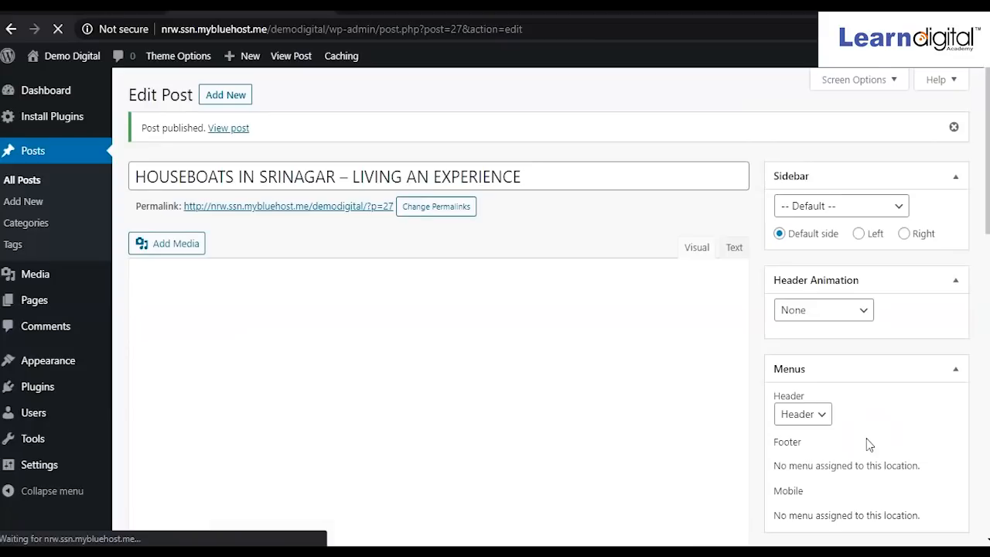
Update the Houseboats in Srinagar post to save its latest edits.
scroll(869, 444, down, 3)
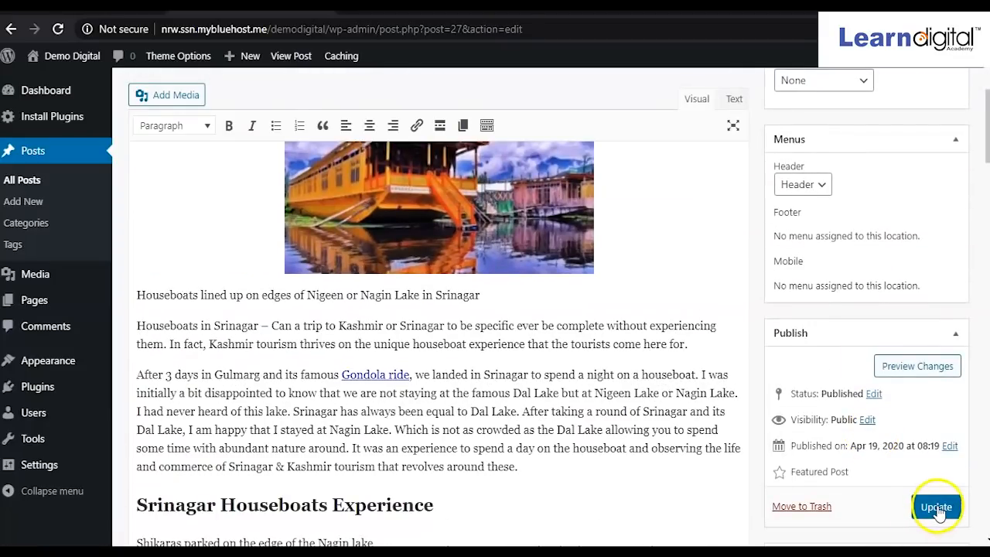
click(934, 509)
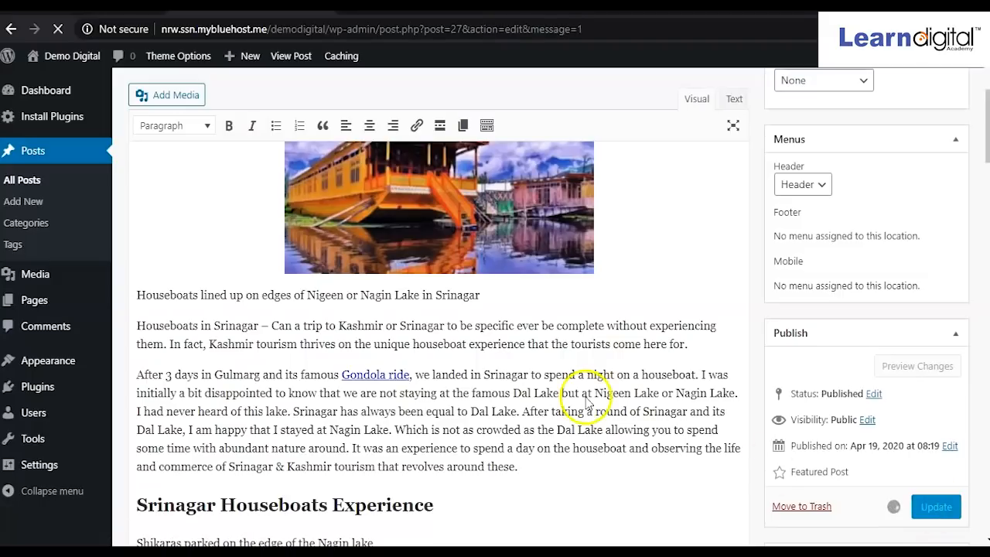
click(418, 7)
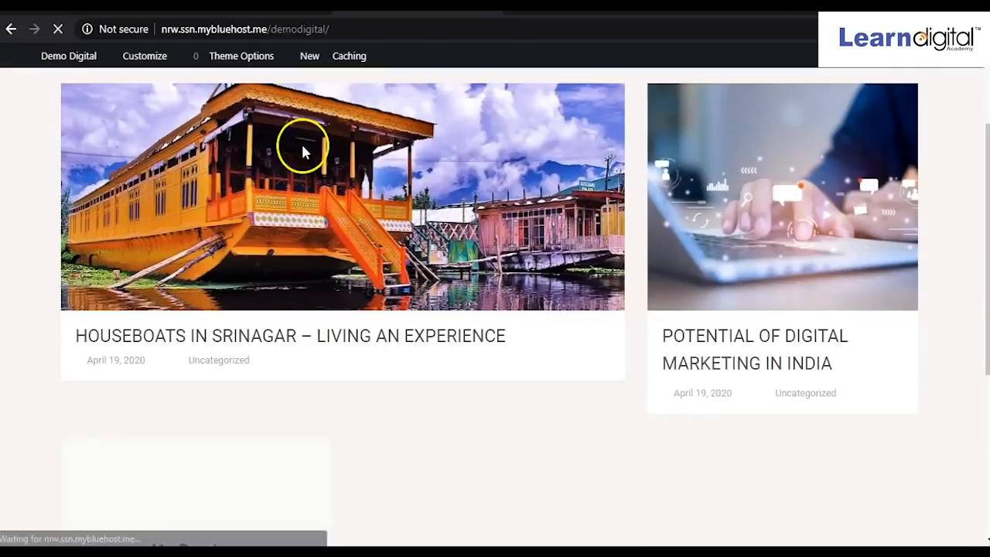
Open the houseboats post on the live Demo Digital site and read through the article.
scroll(283, 232, down, 5)
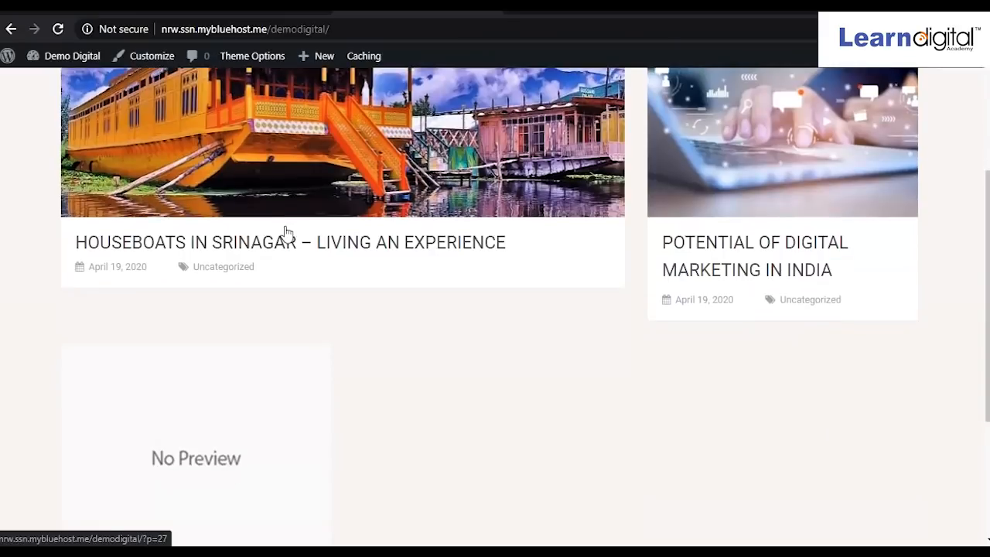
scroll(285, 235, up, 4)
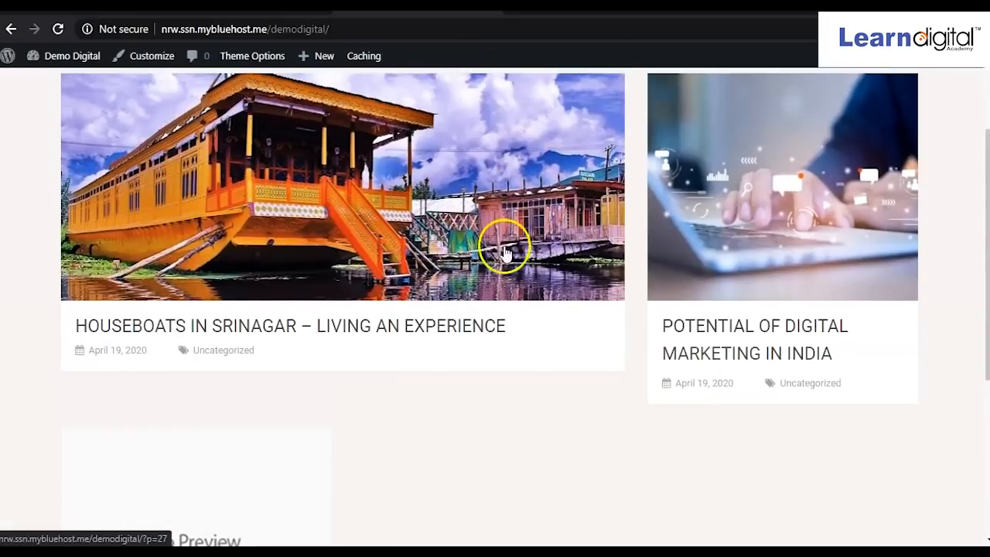
scroll(431, 252, up, 2)
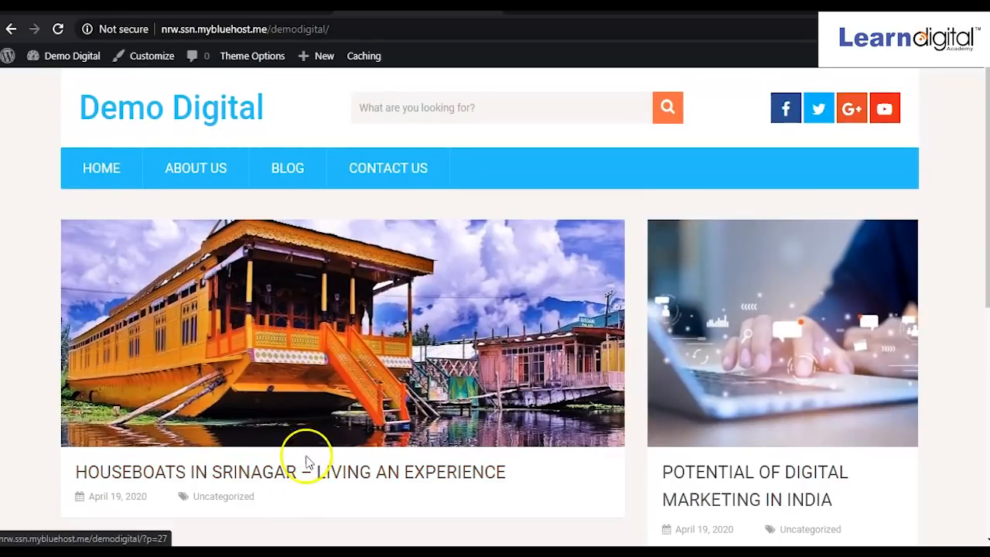
click(274, 472)
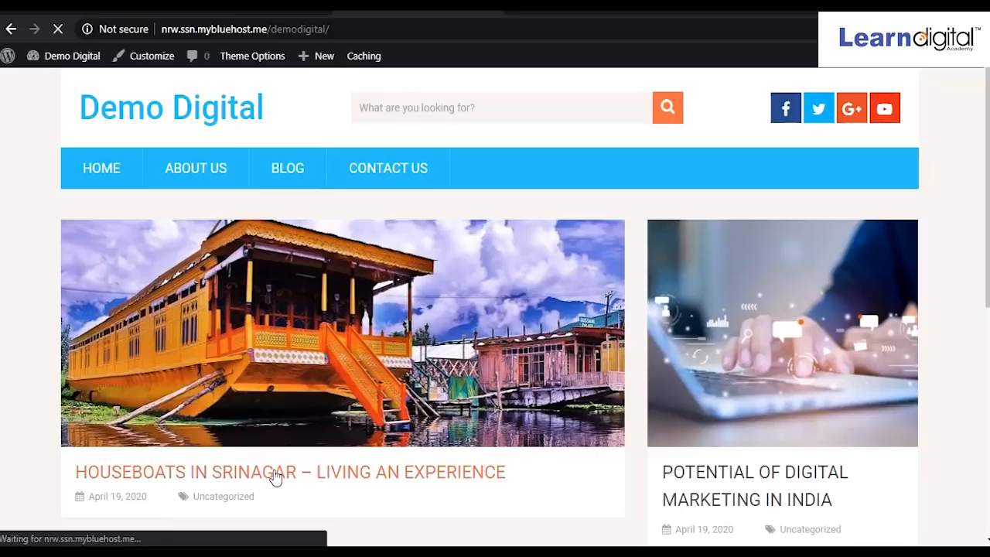
scroll(294, 397, down, 5)
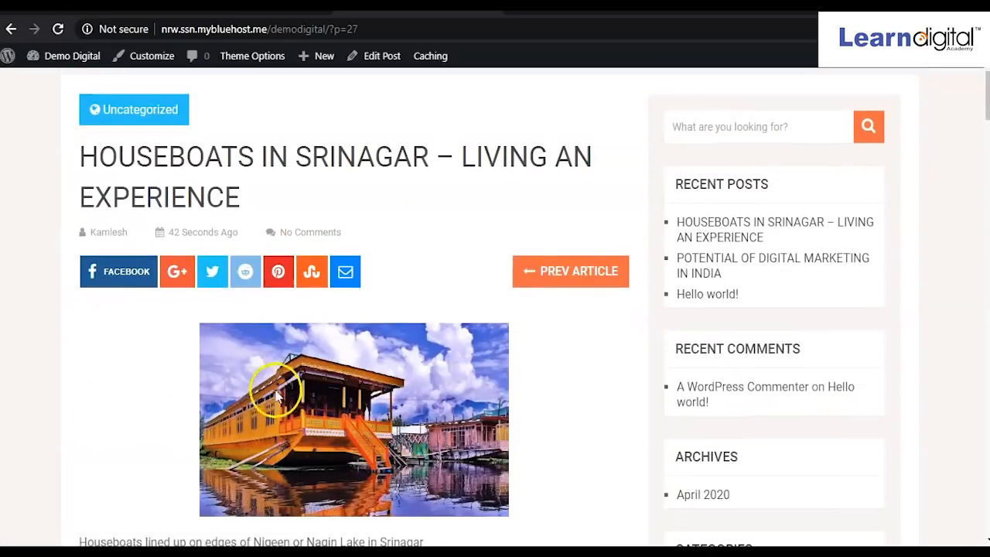
scroll(294, 402, down, 8)
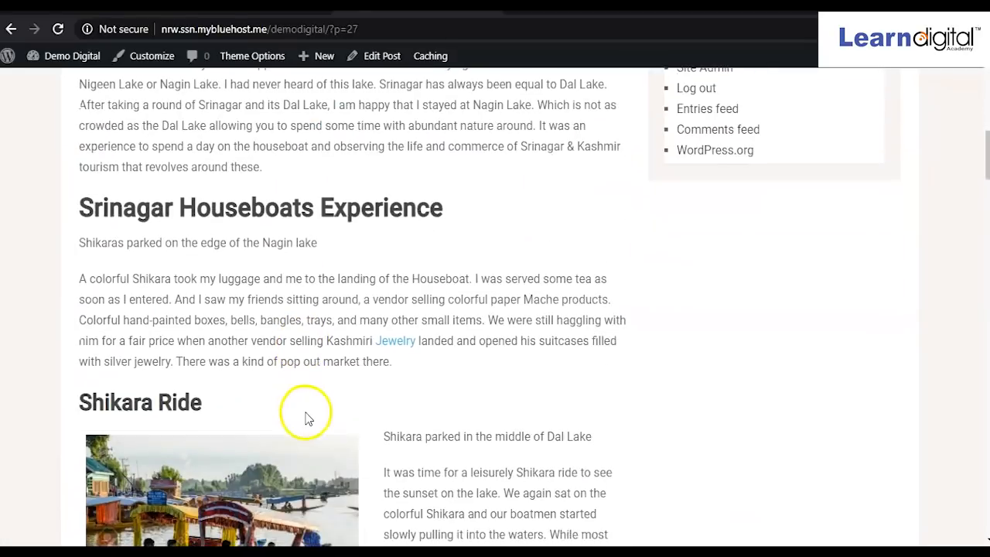
scroll(301, 409, down, 12)
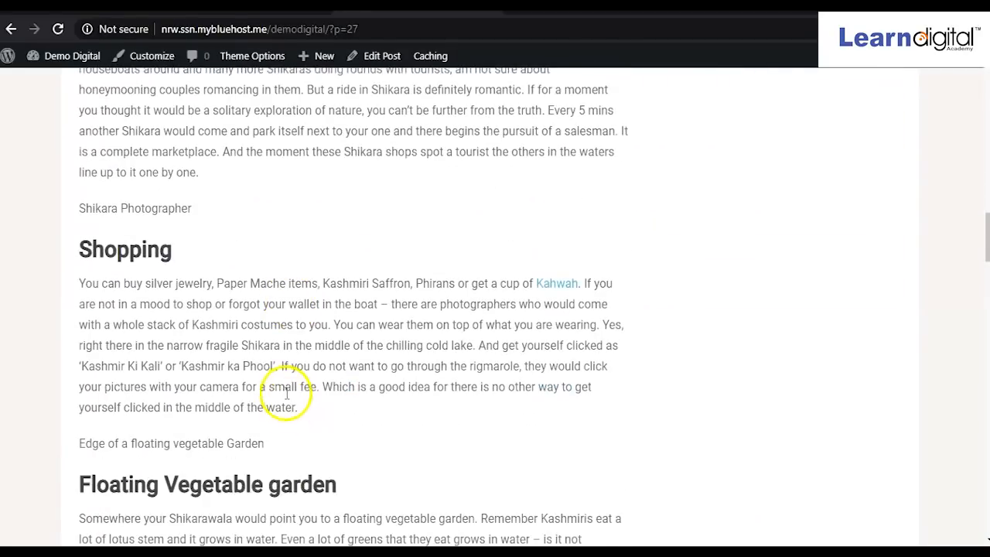
scroll(287, 404, down, 12)
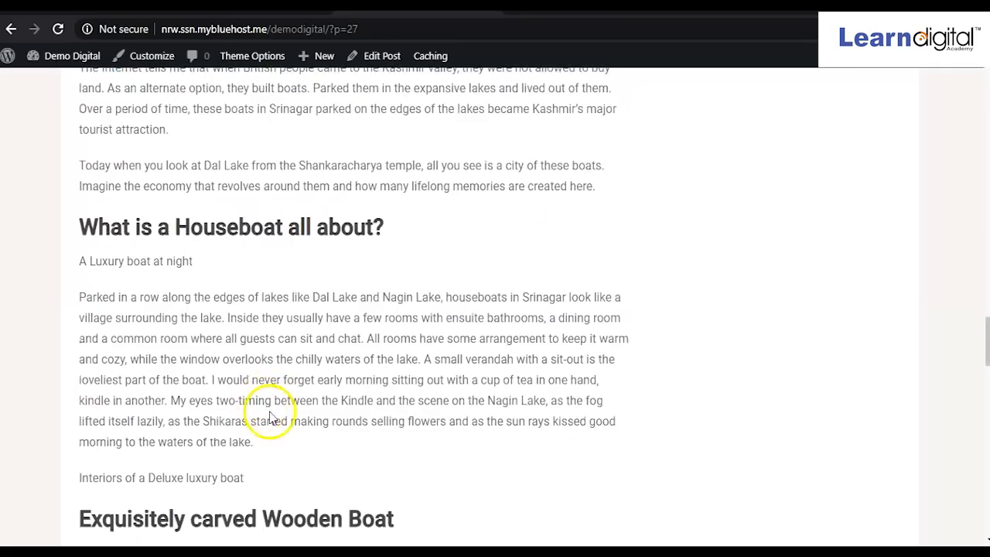
scroll(270, 418, down, 4)
scroll(271, 429, up, 15)
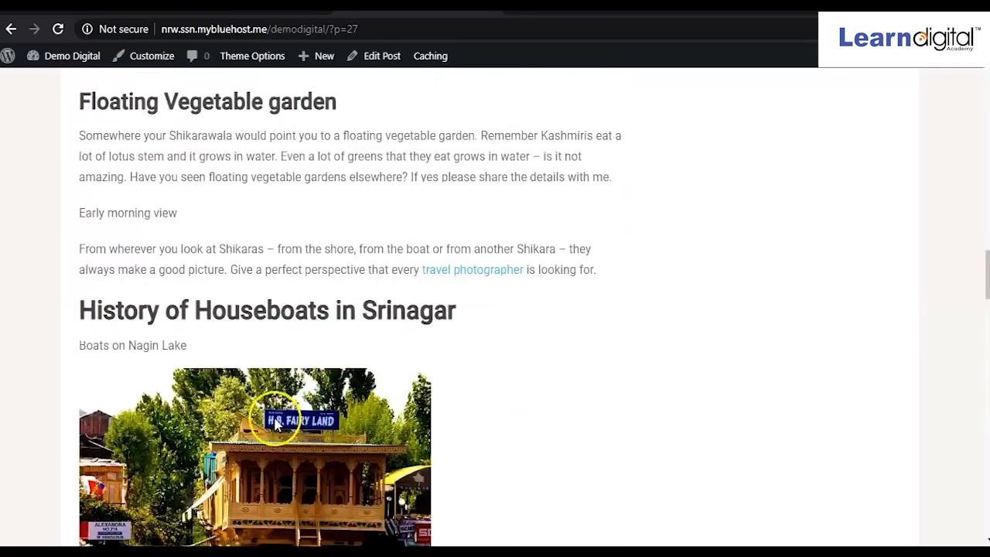
scroll(271, 435, up, 15)
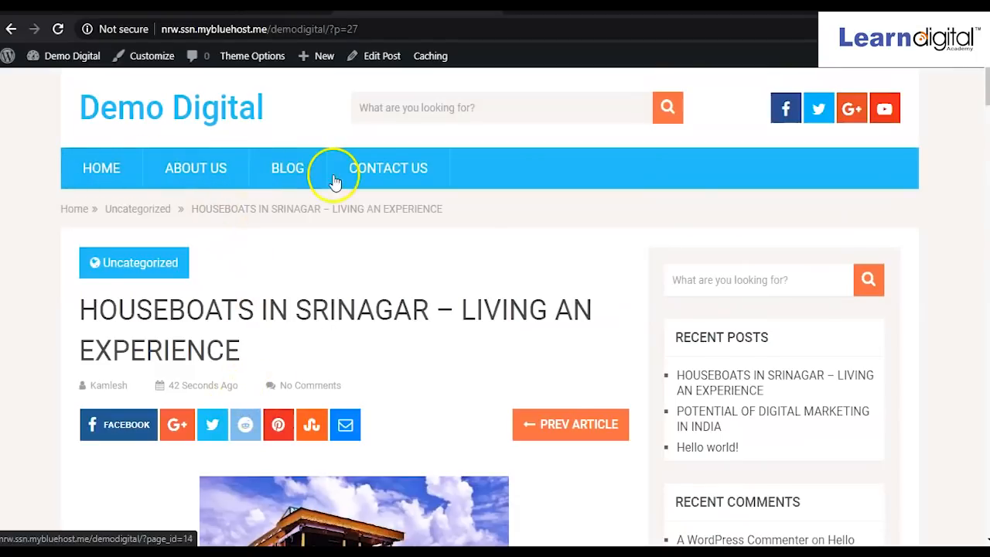
Follow the site logo to the learndigital.co academy home page.
click(170, 124)
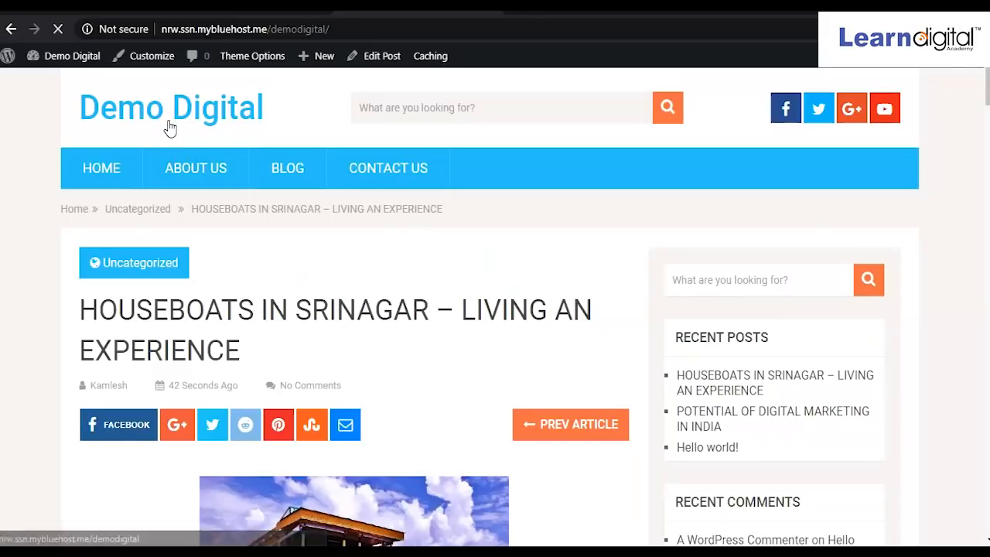
scroll(443, 387, down, 3)
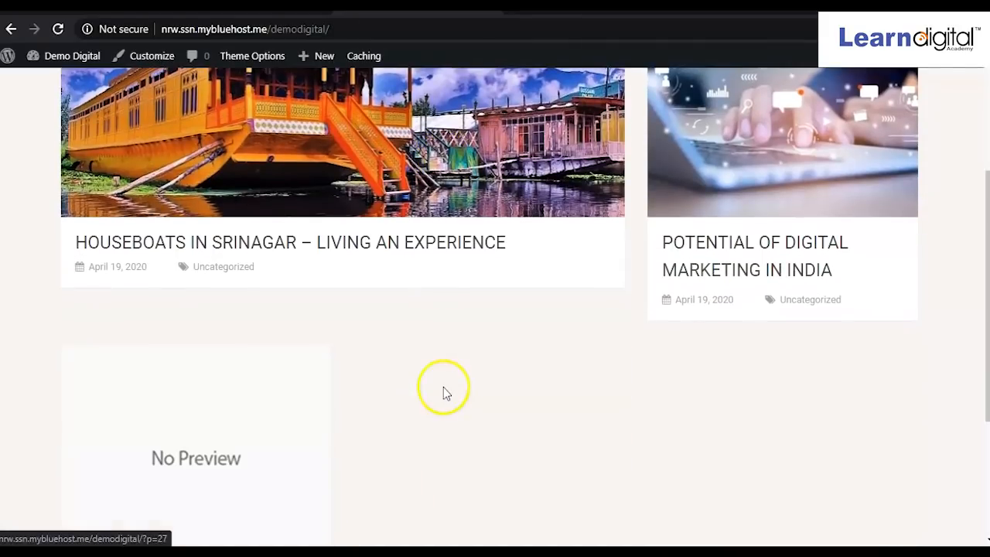
scroll(443, 387, up, 3)
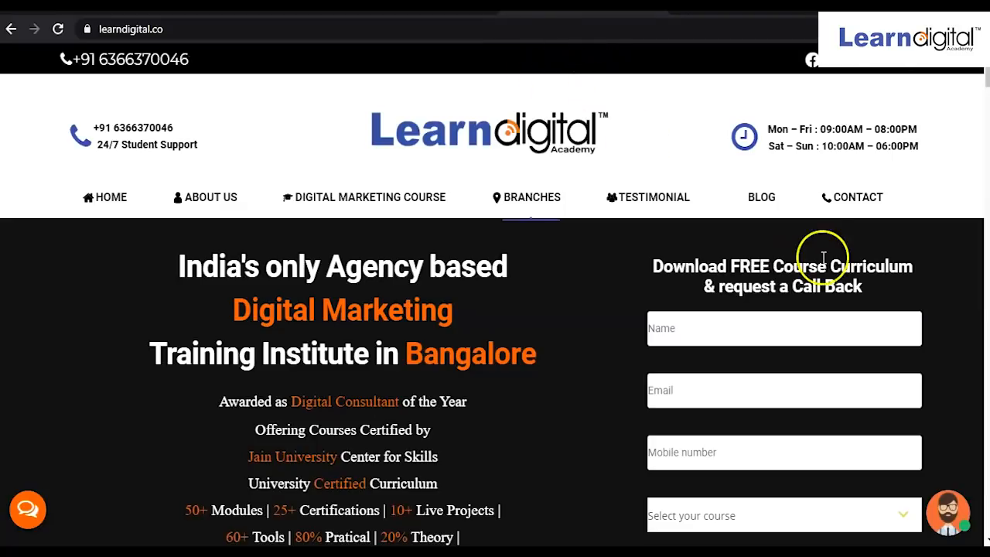
Browse the Learn Digital blog listing and preview the Viral Marketing & Its Importance article.
click(764, 198)
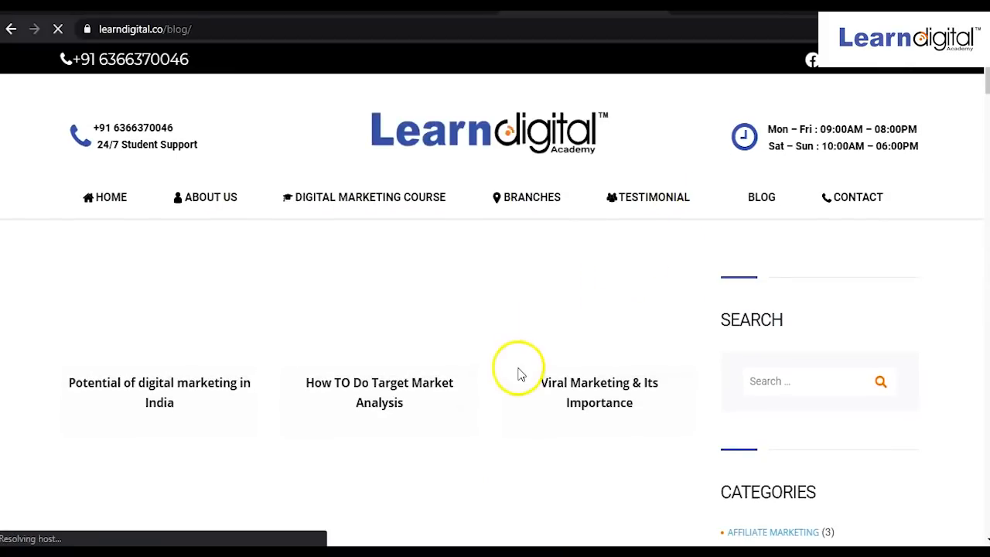
scroll(519, 375, down, 2)
click(641, 229)
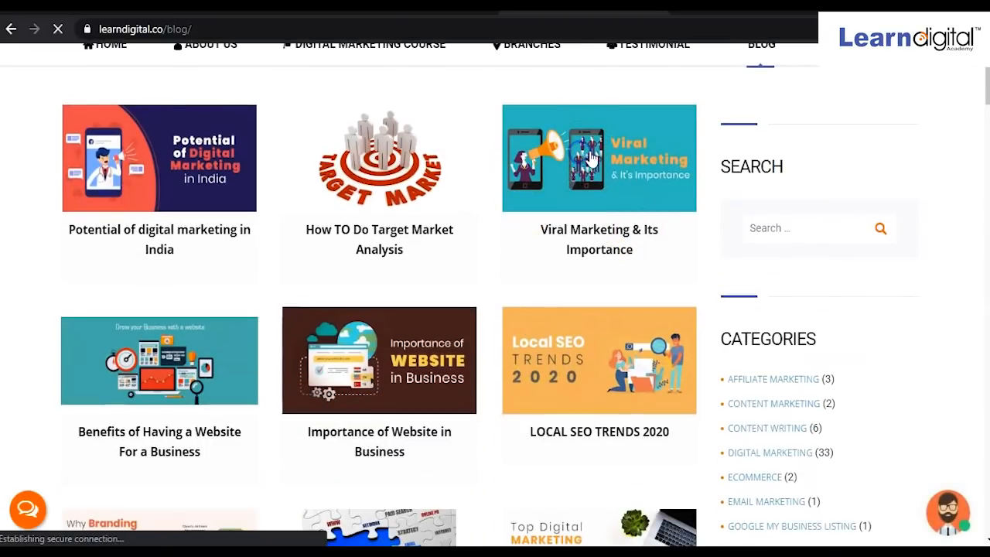
click(593, 169)
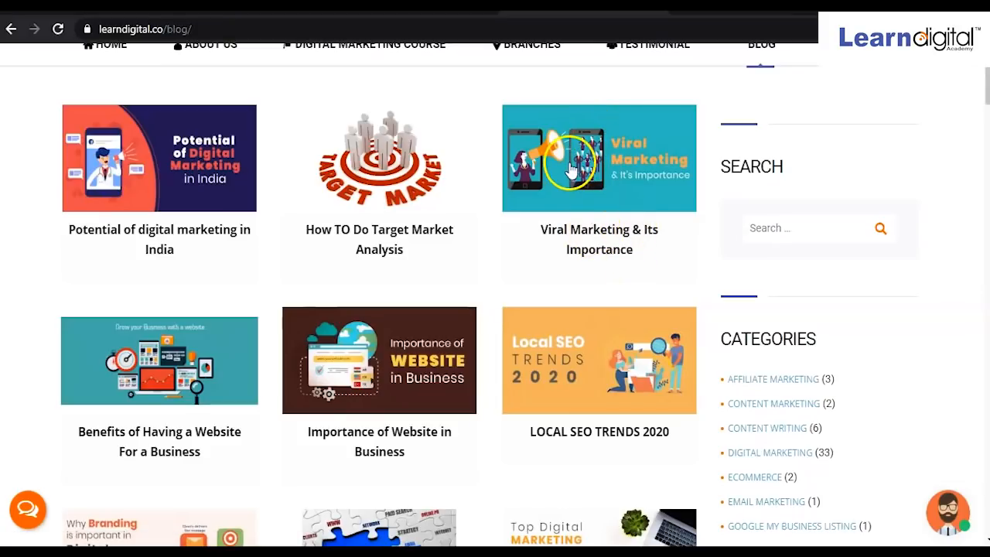
click(570, 172)
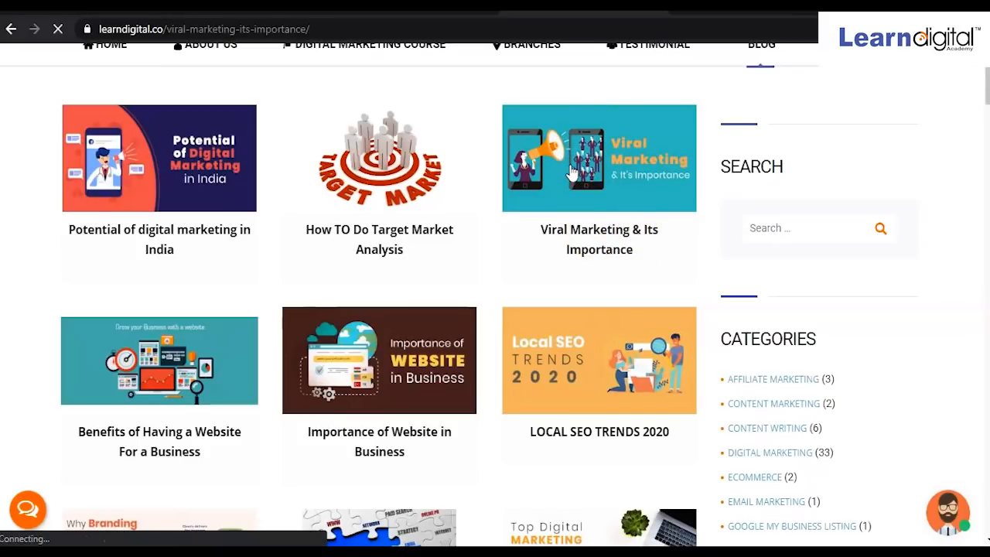
scroll(526, 223, down, 15)
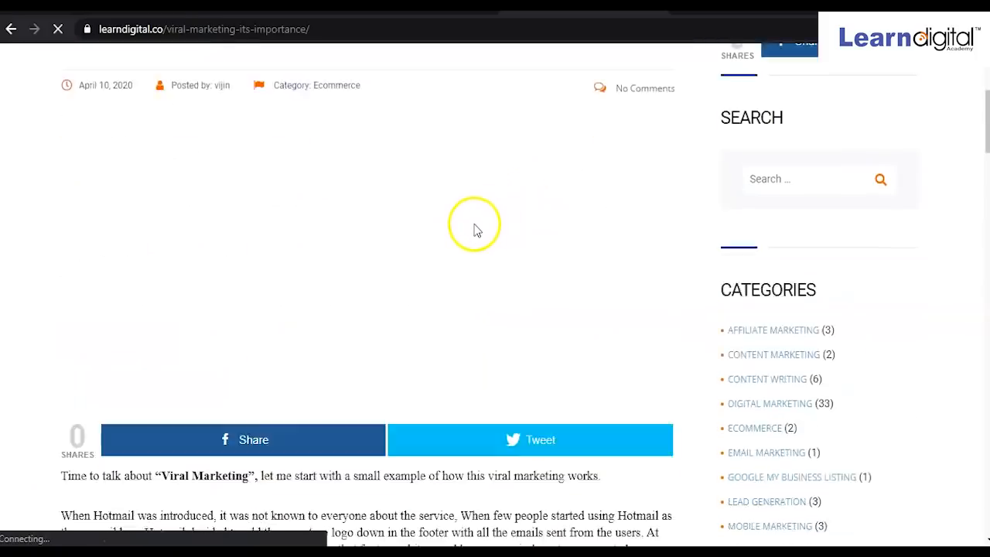
scroll(464, 209, down, 15)
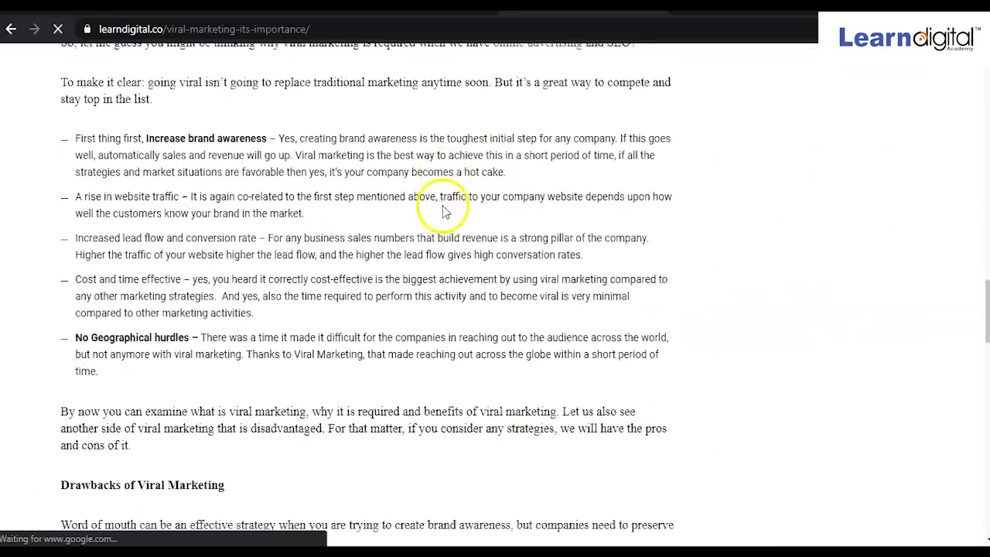
click(15, 31)
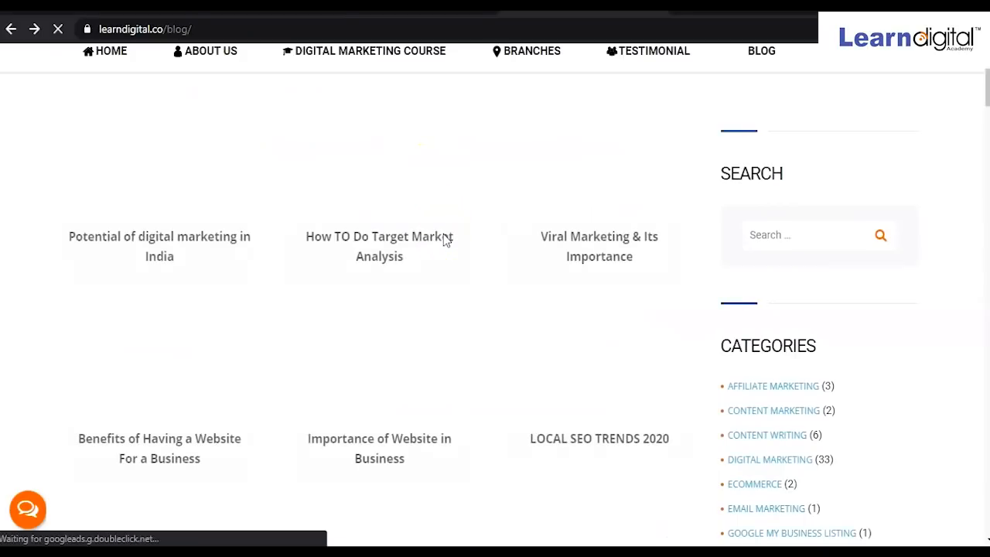
scroll(445, 235, down, 4)
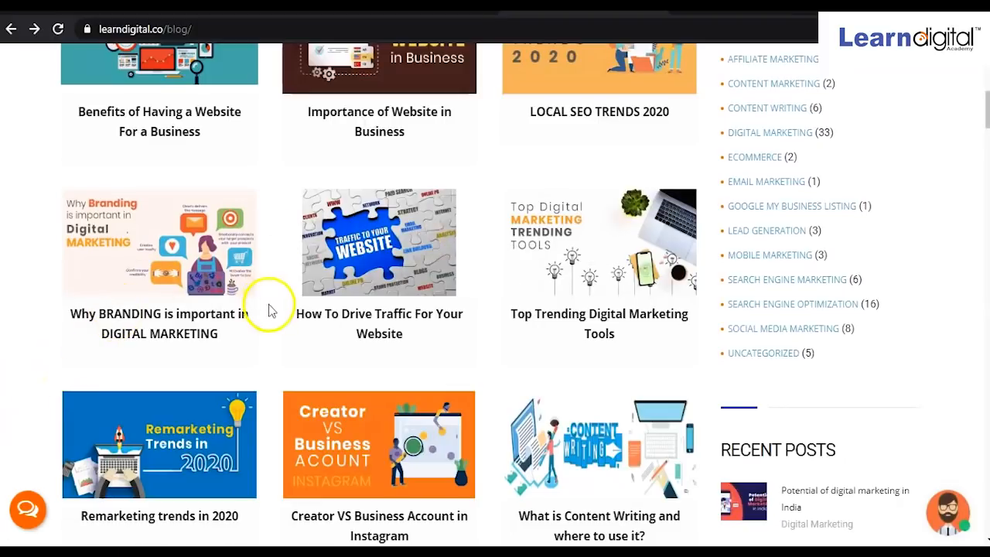
Copy the How To Drive Traffic For Your Website article text and return to WordPress.
click(372, 288)
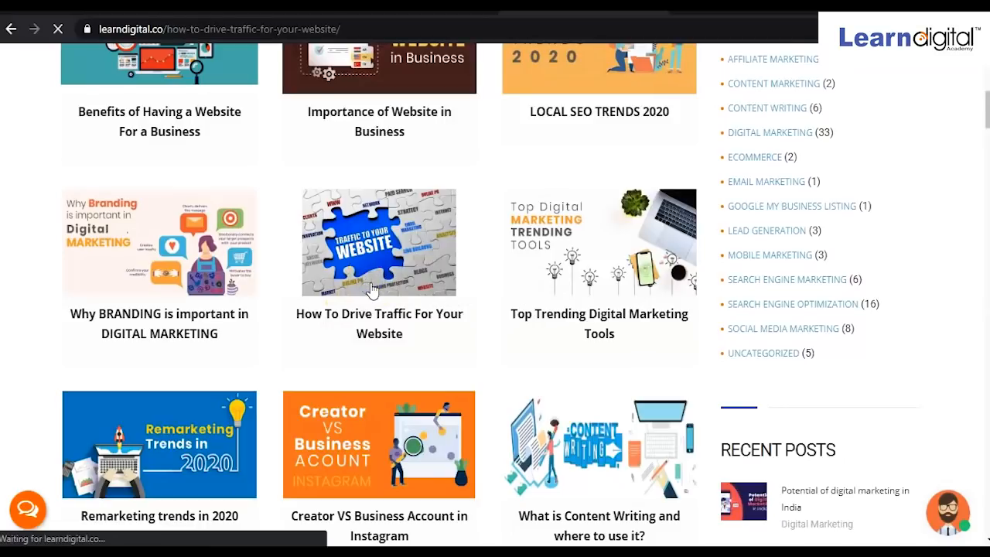
scroll(372, 288, down, 15)
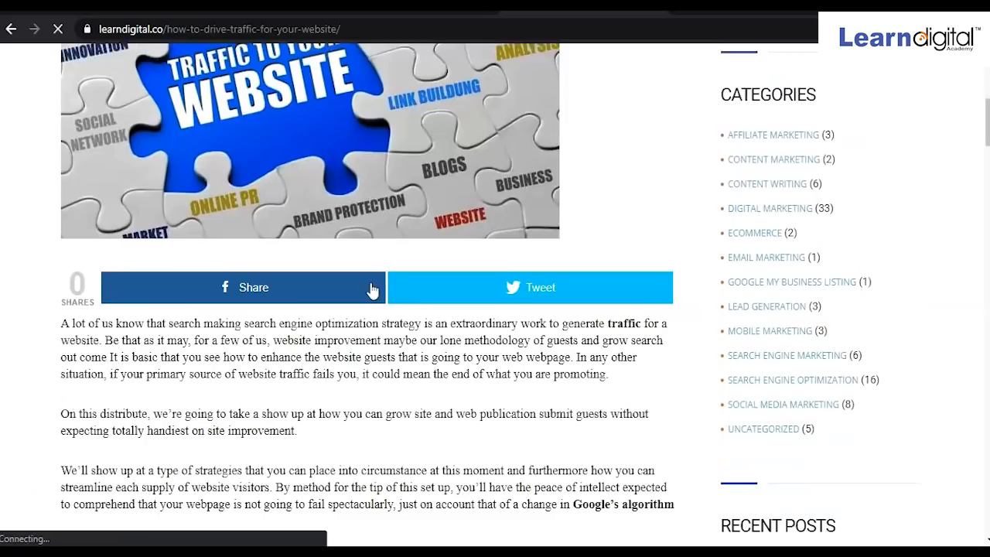
scroll(372, 288, down, 15)
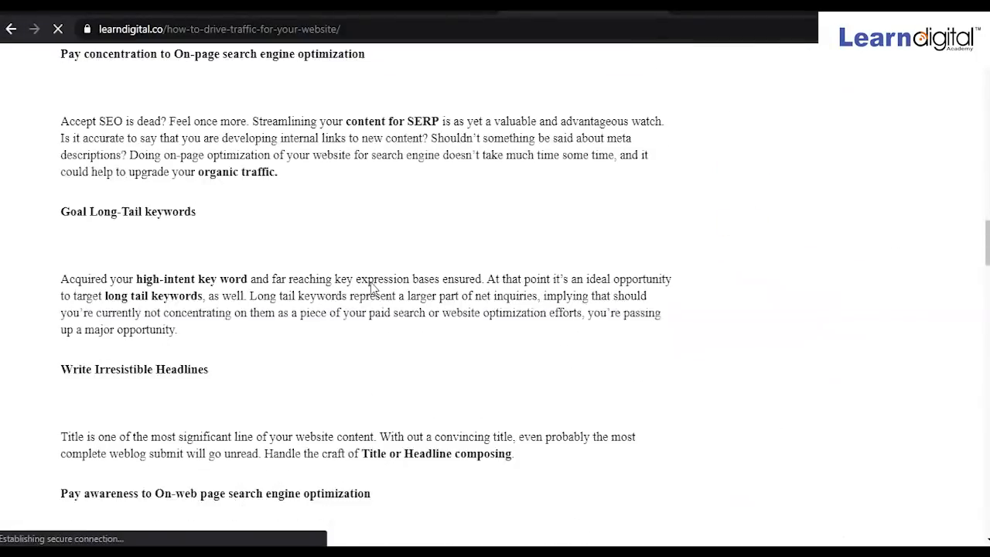
scroll(372, 283, down, 3)
scroll(372, 289, up, 10)
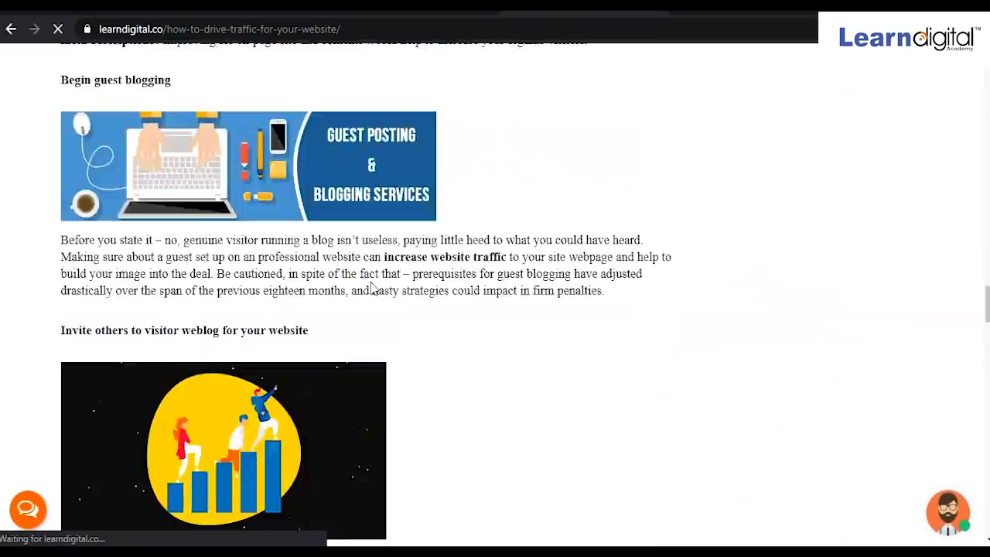
scroll(372, 289, up, 15)
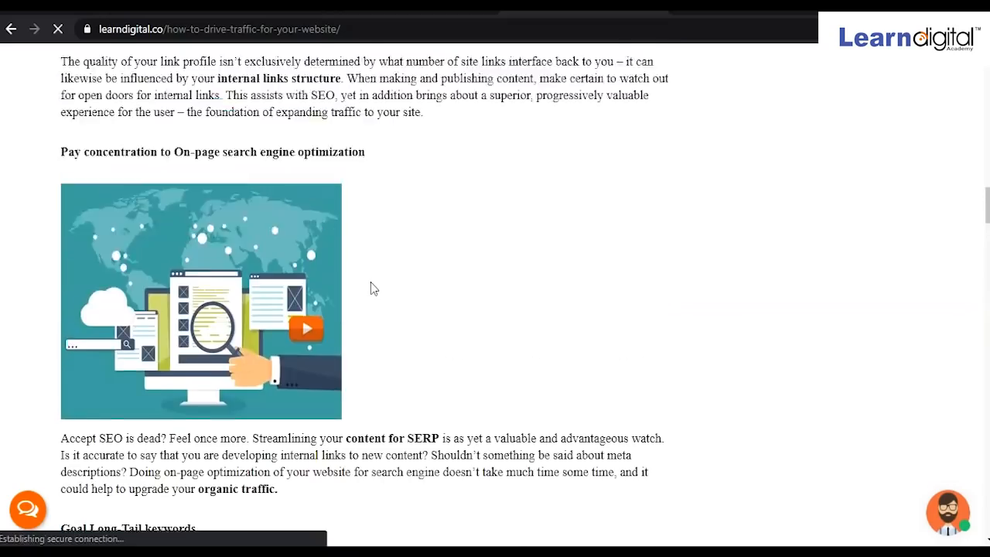
scroll(372, 289, up, 11)
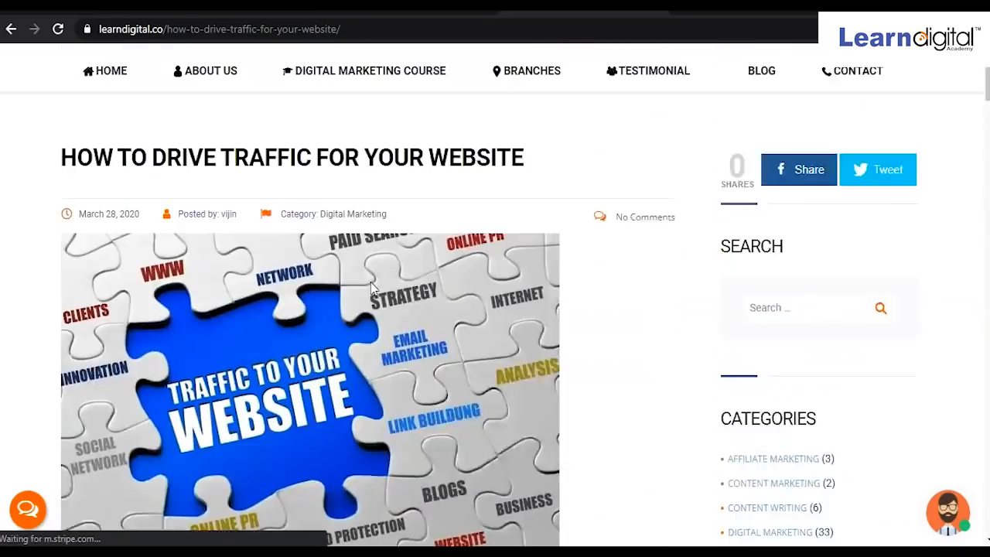
scroll(375, 283, down, 6)
drag(63, 163, 502, 232)
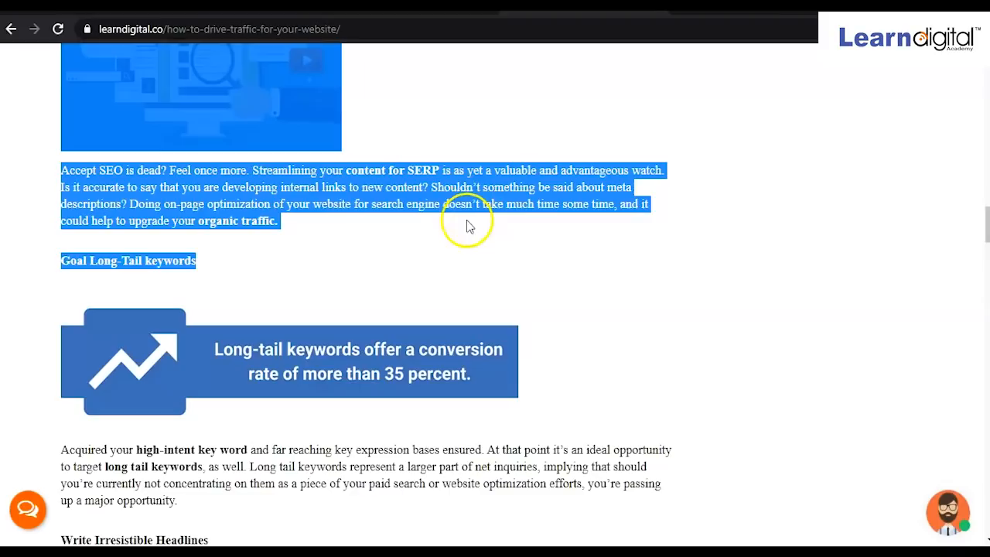
key(alt+Tab)
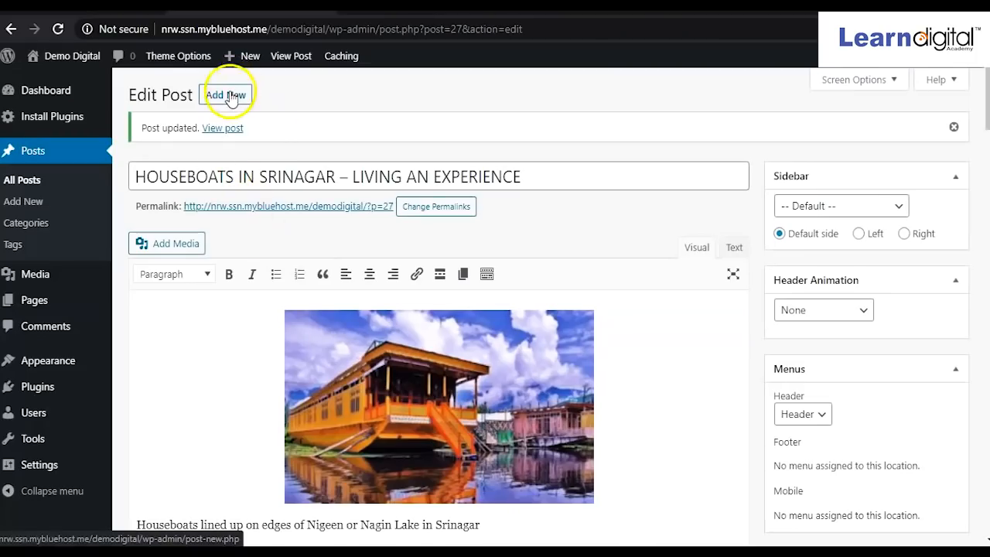
Start a new post and paste the copied traffic article into its body.
click(220, 95)
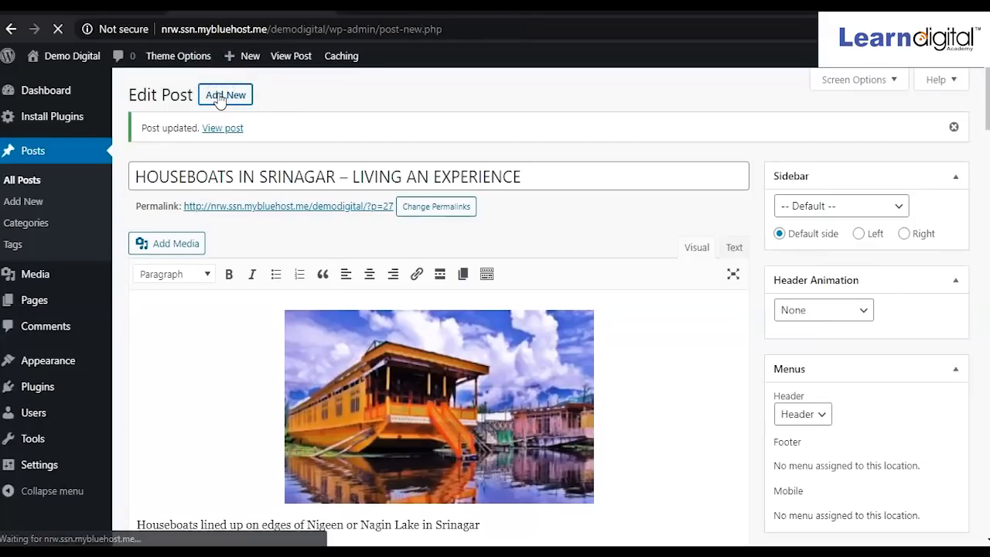
click(255, 236)
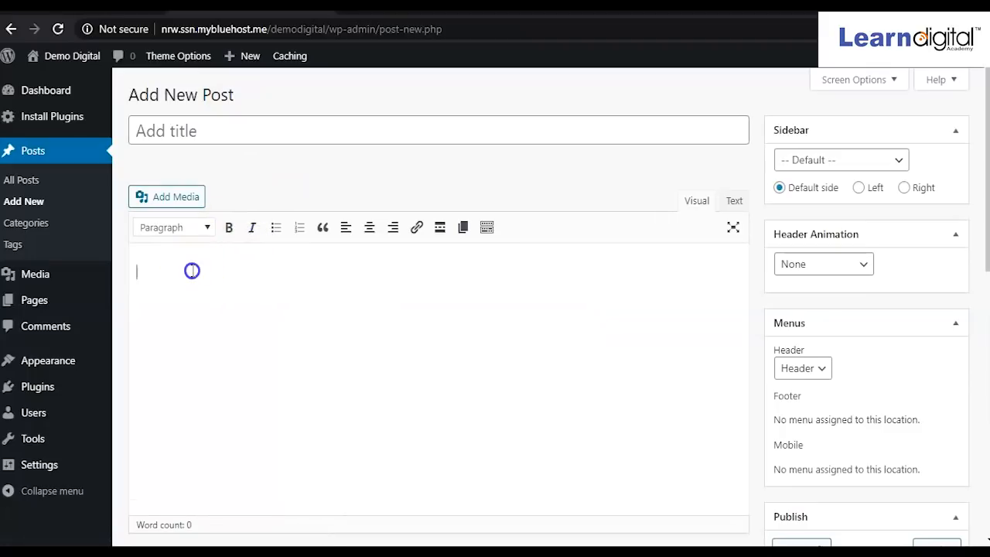
key(ctrl+v)
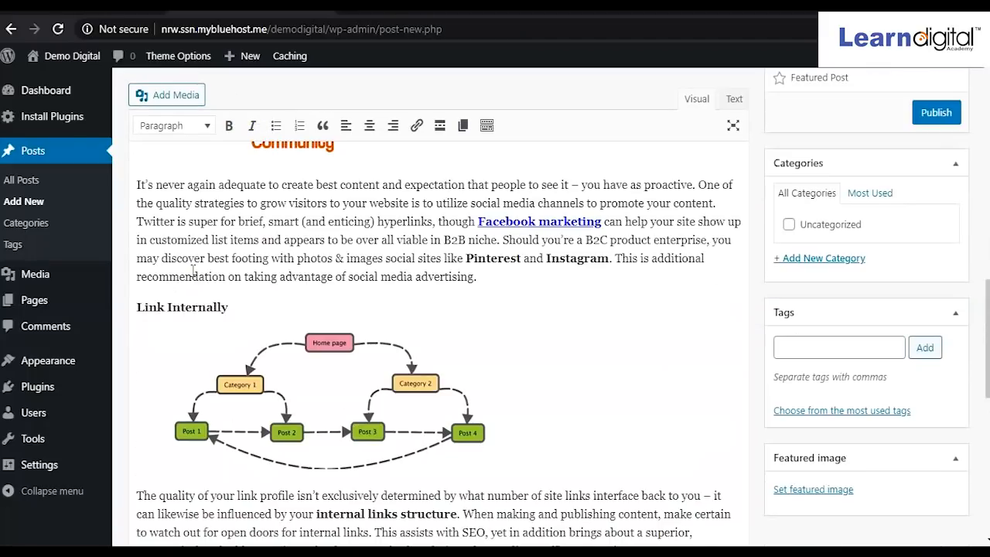
Title the new post 'Drive Traffic to Your Site'.
scroll(251, 431, up, 10)
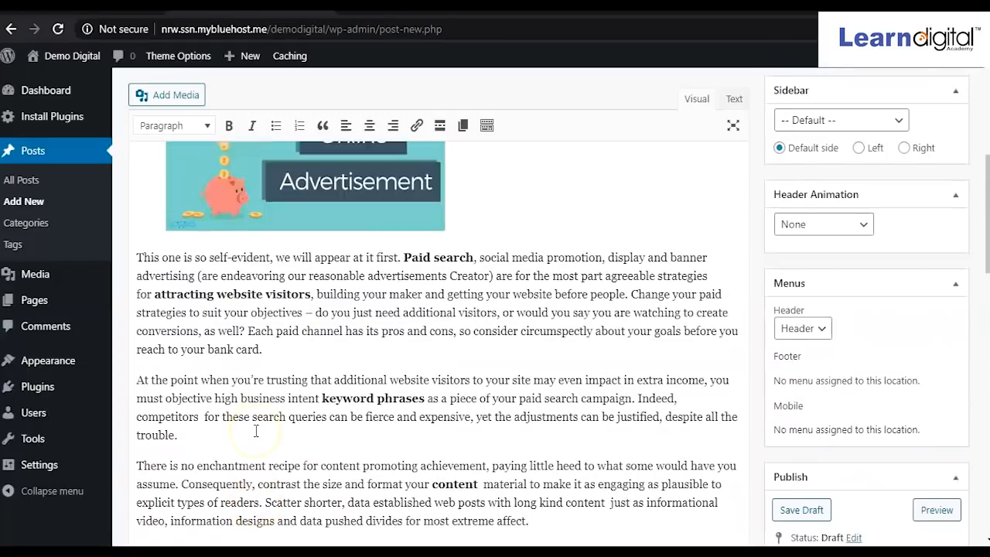
scroll(256, 431, up, 3)
scroll(288, 414, up, 5)
scroll(288, 413, down, 5)
scroll(327, 286, up, 2)
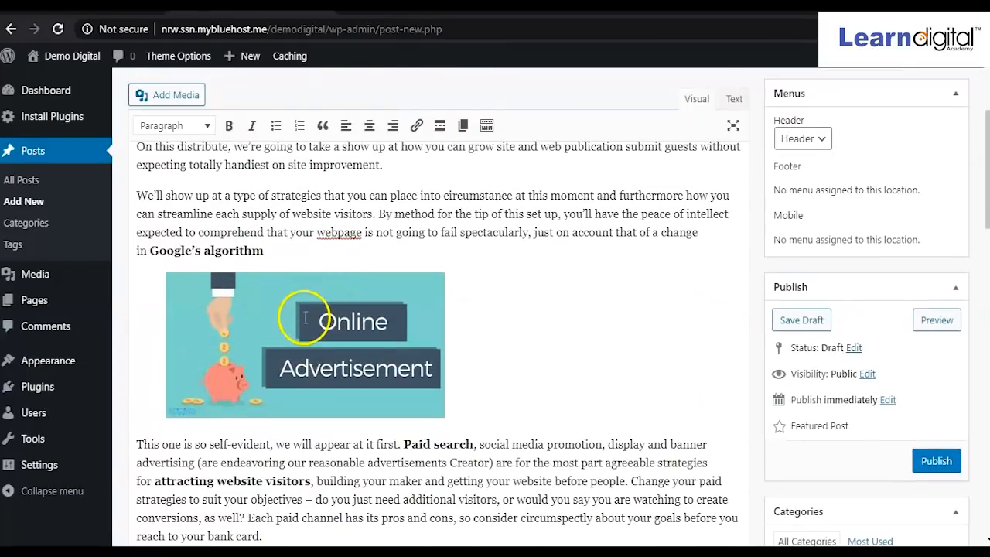
scroll(270, 232, up, 3)
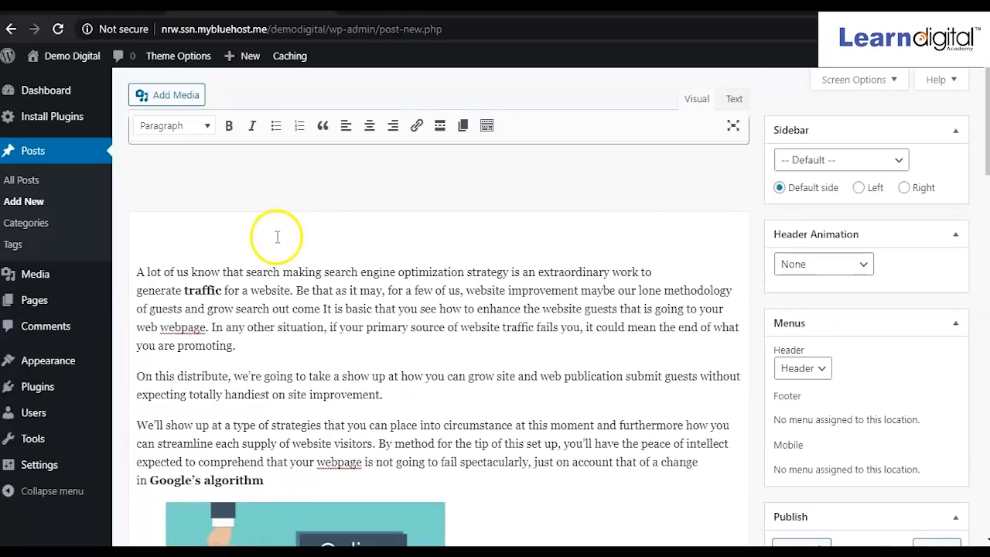
click(274, 124)
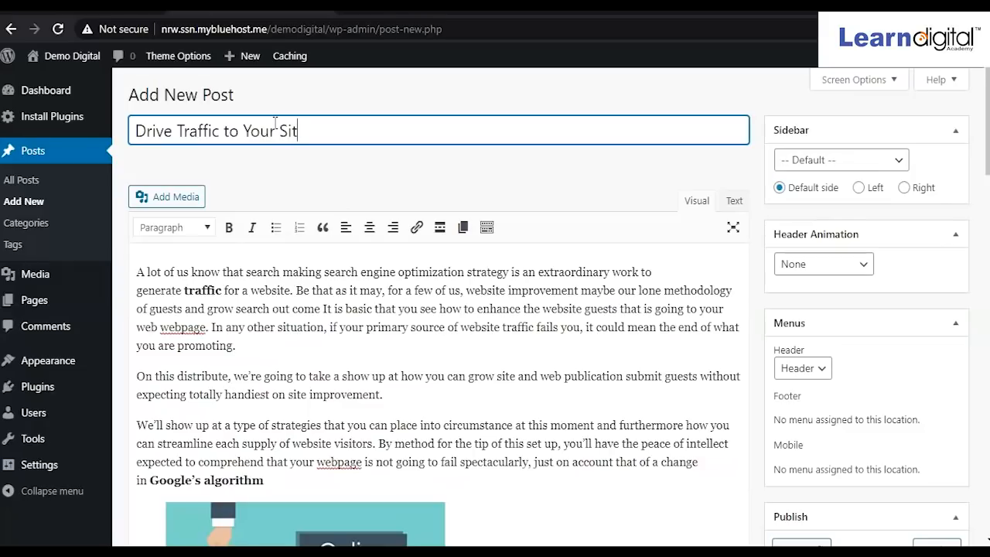
scroll(524, 369, down, 3)
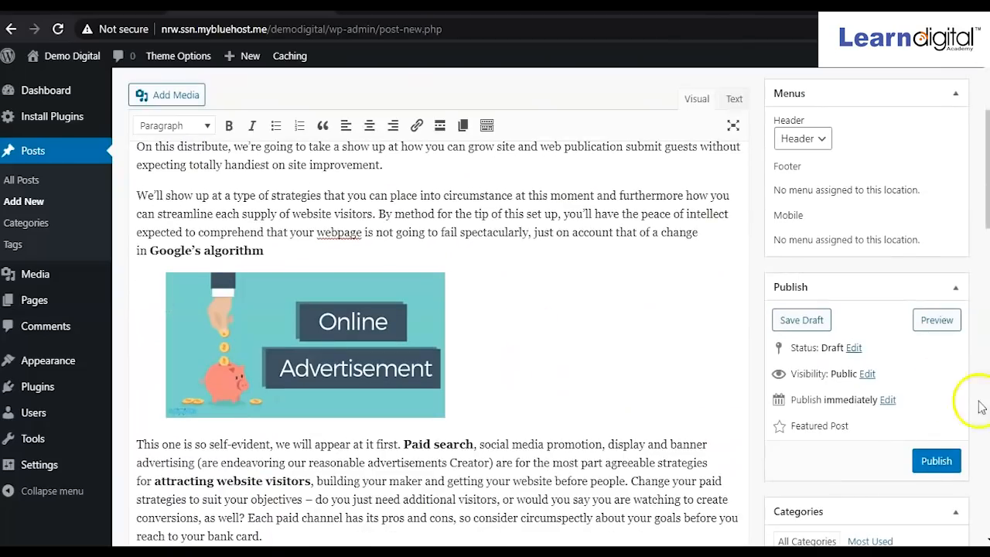
Publish the post, then upload img/n1, the mountain-lake photo, as its featured image.
click(934, 463)
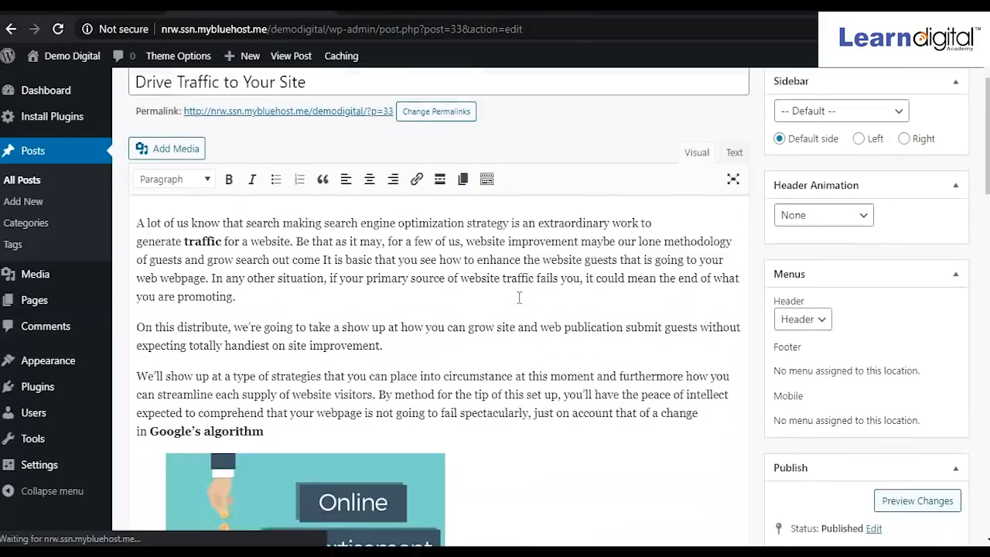
scroll(519, 297, down, 15)
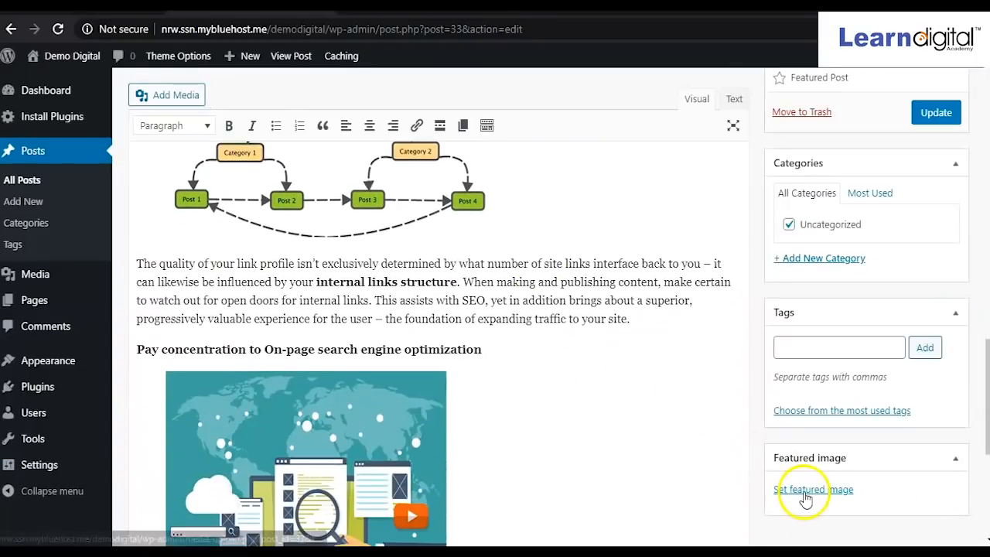
click(805, 495)
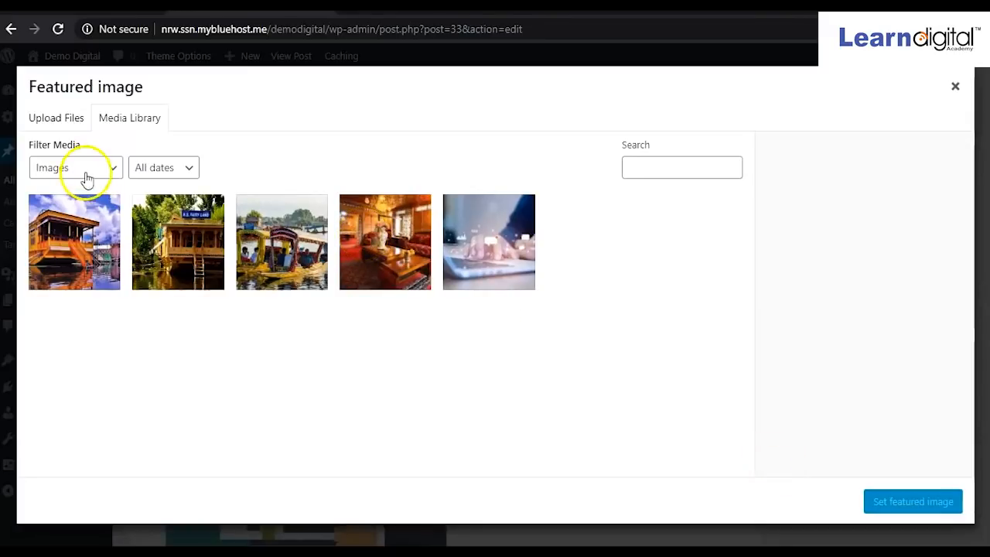
click(70, 124)
click(475, 317)
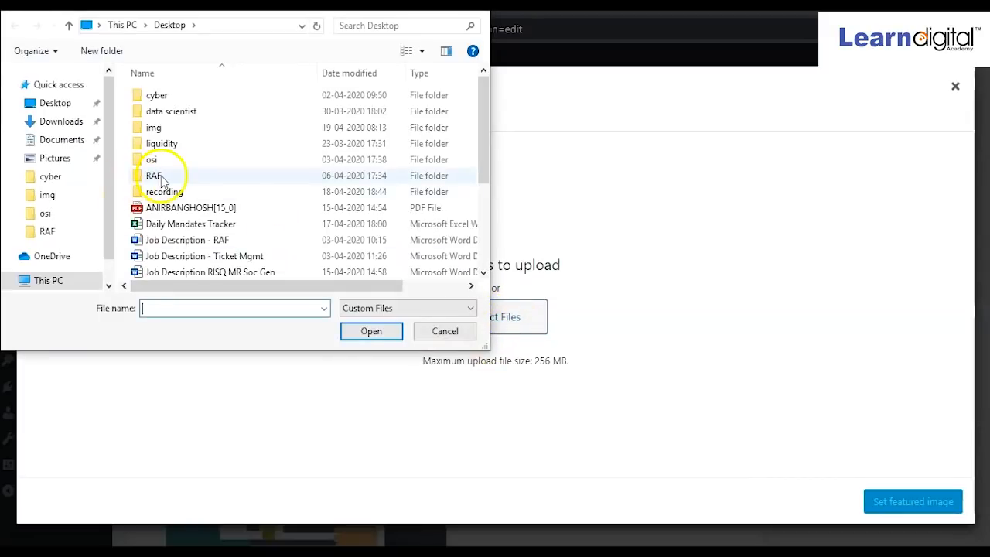
double_click(152, 127)
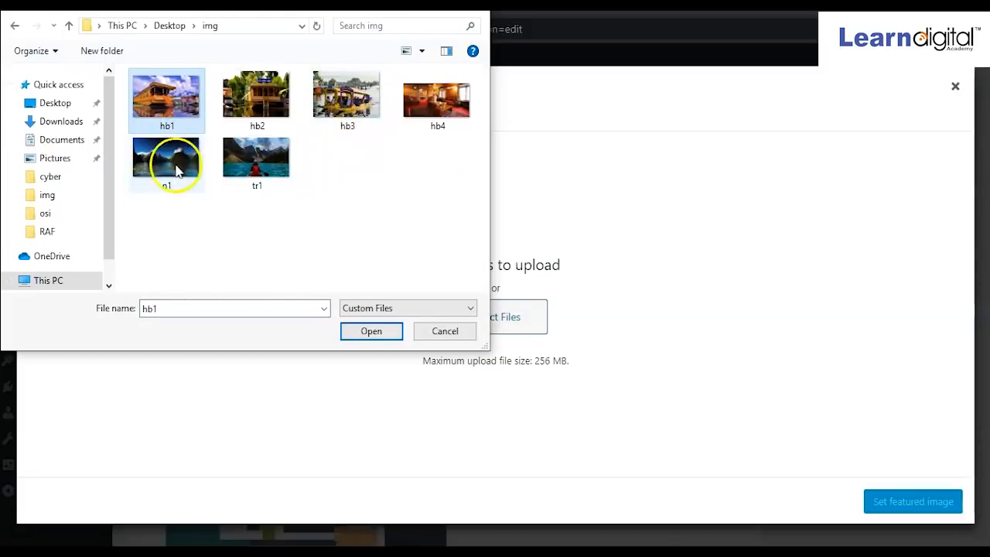
click(174, 158)
click(347, 340)
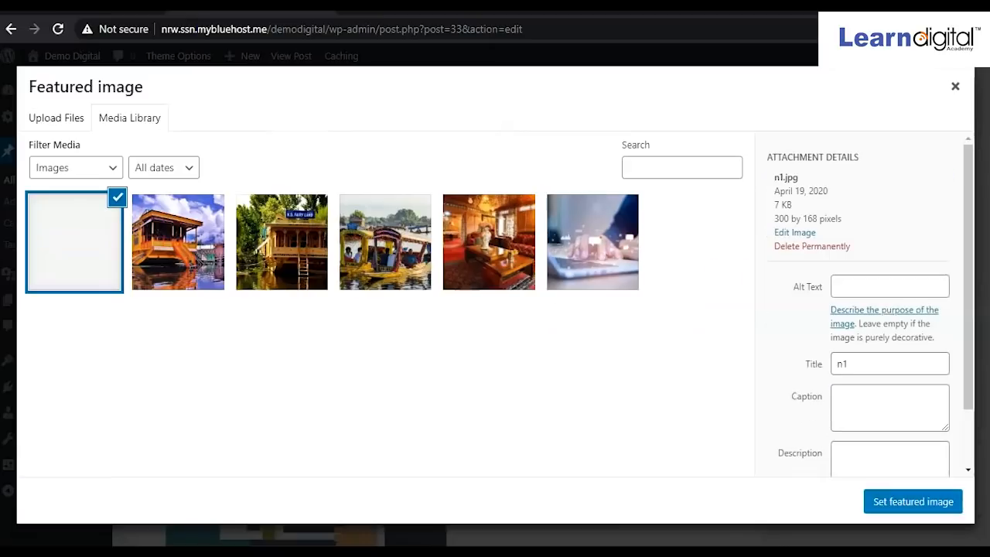
click(920, 511)
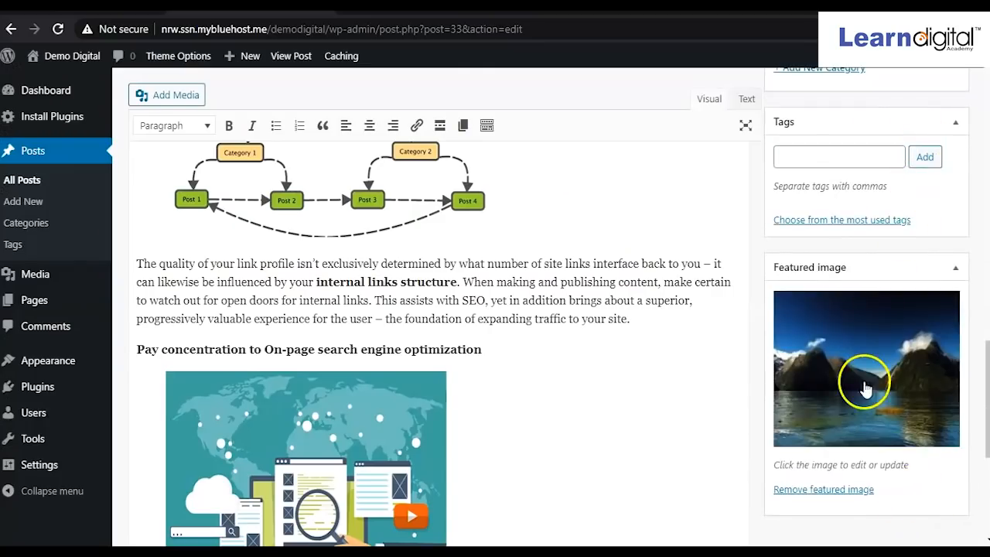
scroll(889, 375, up, 1)
scroll(890, 375, up, 3)
Update the post and confirm it leads the live home page with the mountain photo.
click(936, 240)
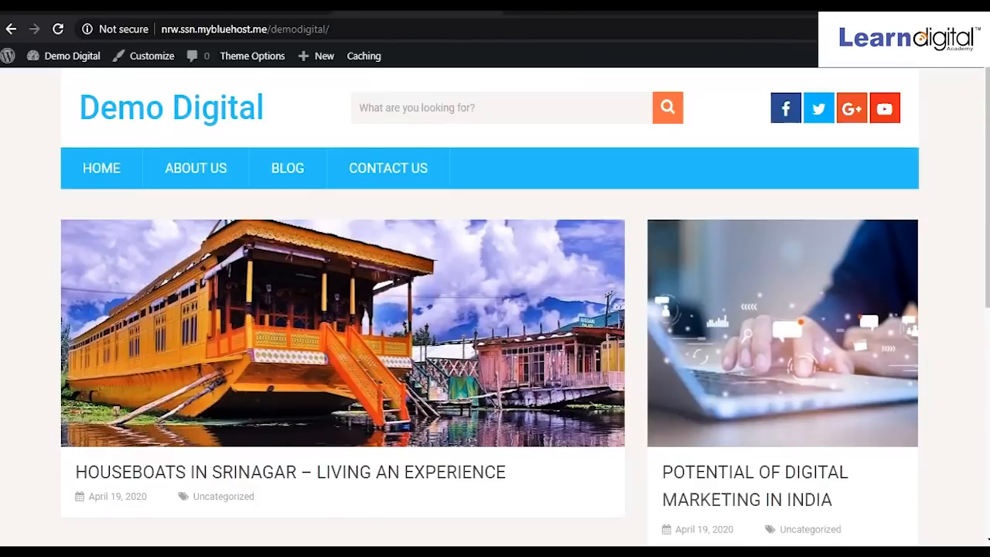
click(152, 117)
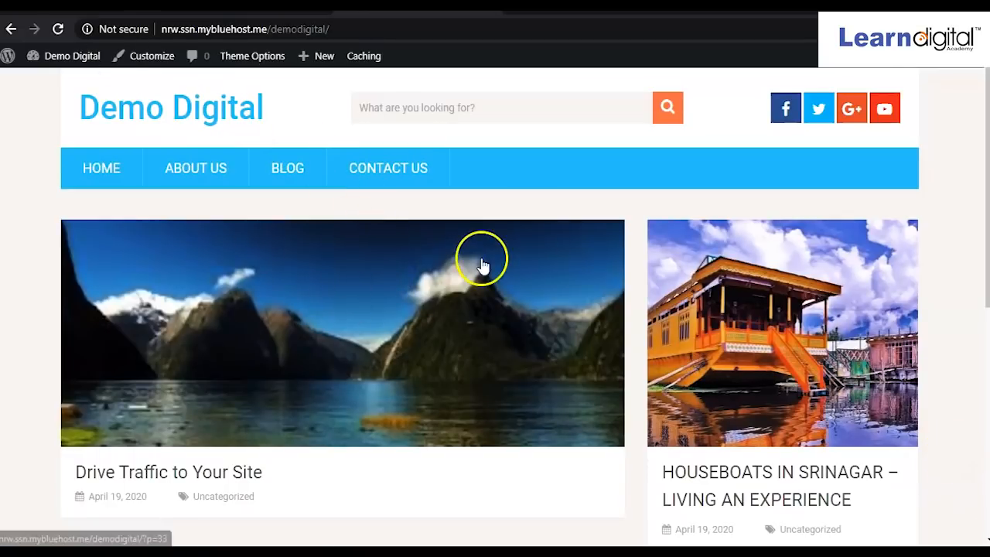
scroll(481, 263, down, 2)
scroll(483, 267, up, 2)
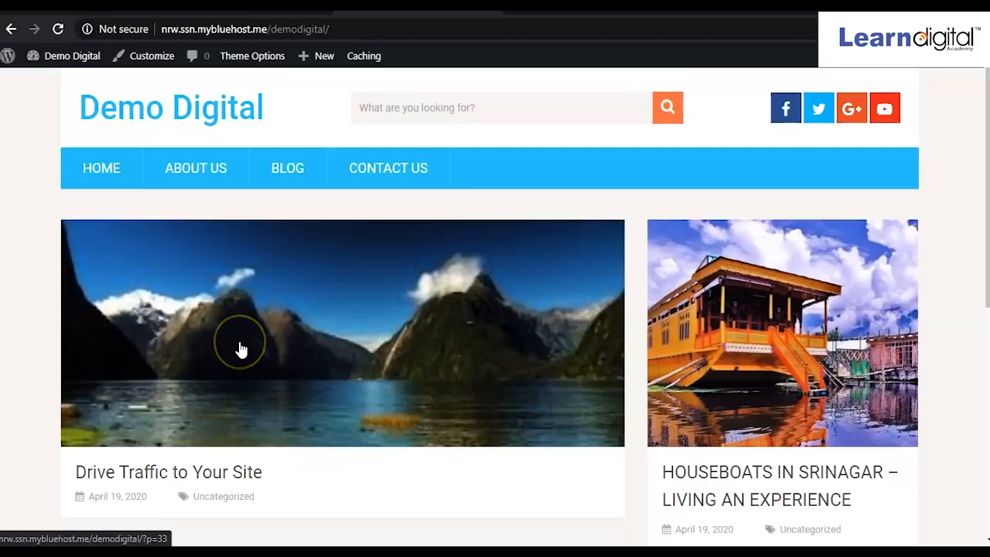
scroll(241, 350, down, 5)
scroll(242, 351, up, 4)
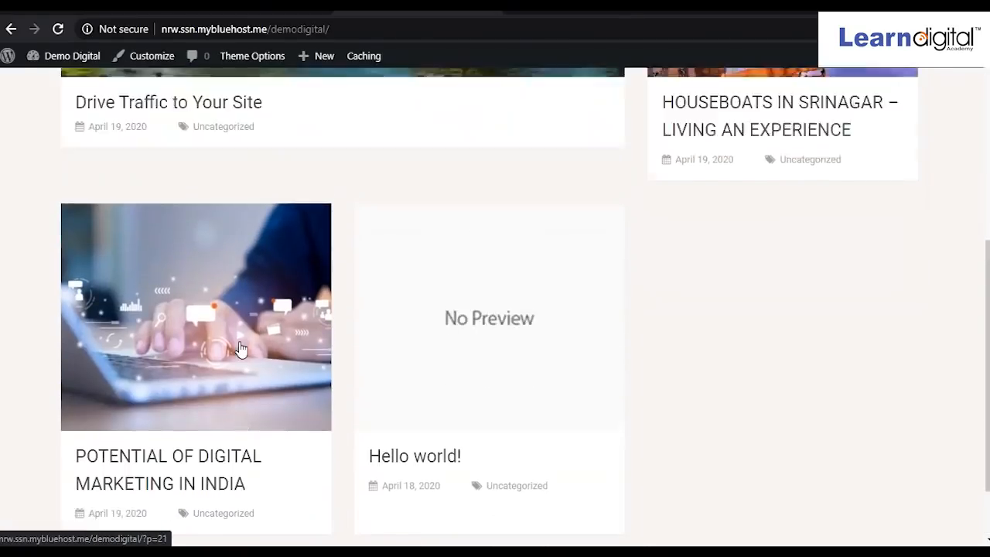
scroll(242, 351, up, 1)
scroll(241, 350, down, 3)
scroll(242, 351, up, 3)
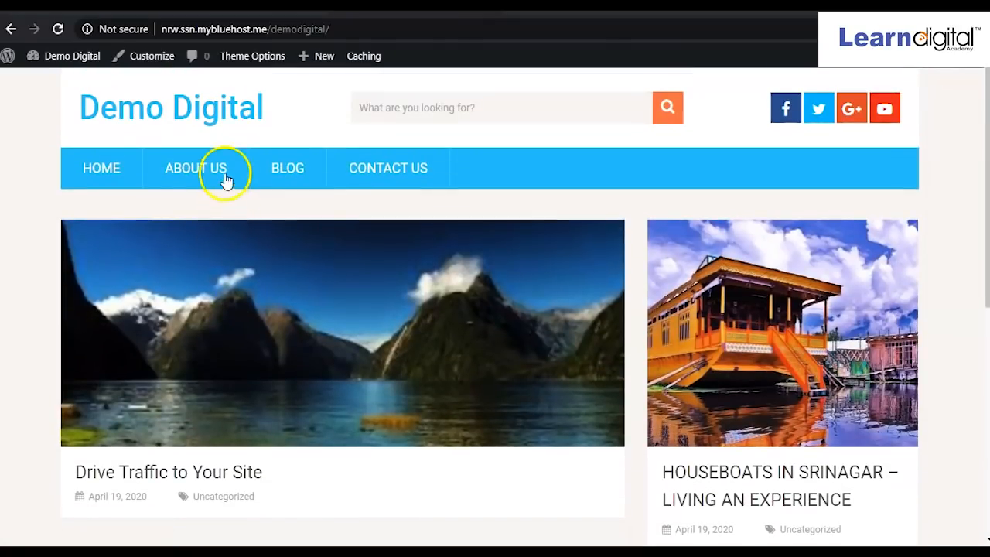
Look at the About Us page, return home, then go back to the post editor.
click(185, 169)
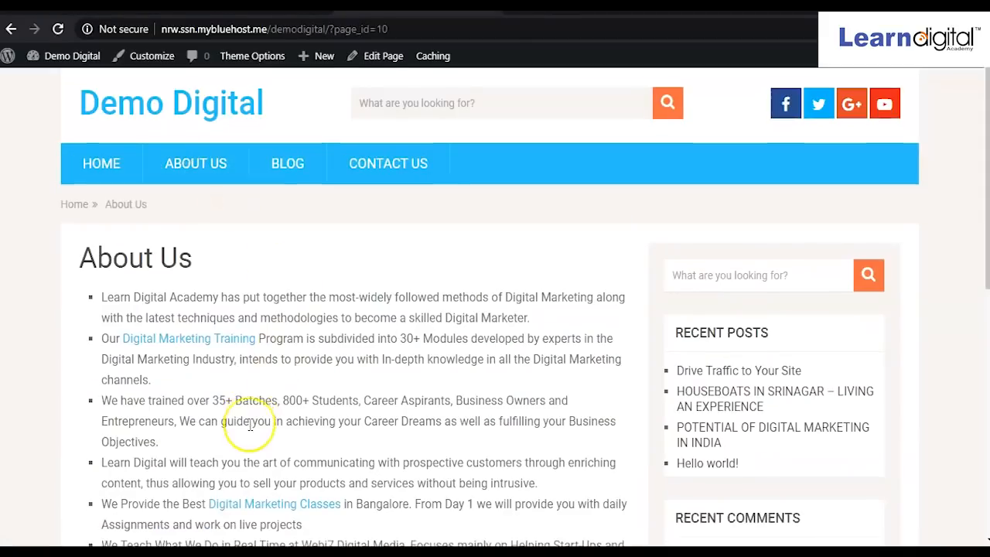
scroll(250, 424, down, 4)
scroll(250, 424, up, 4)
click(99, 167)
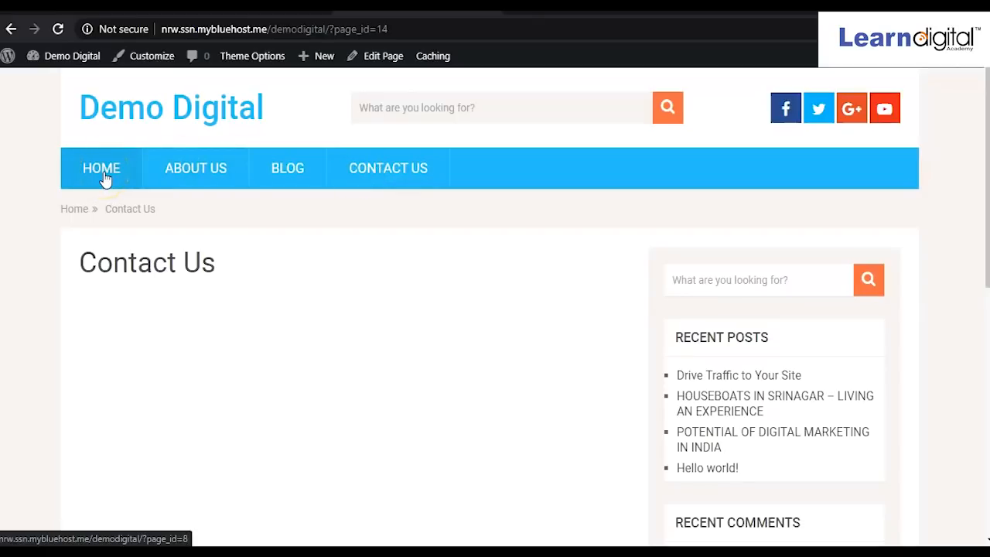
click(249, 6)
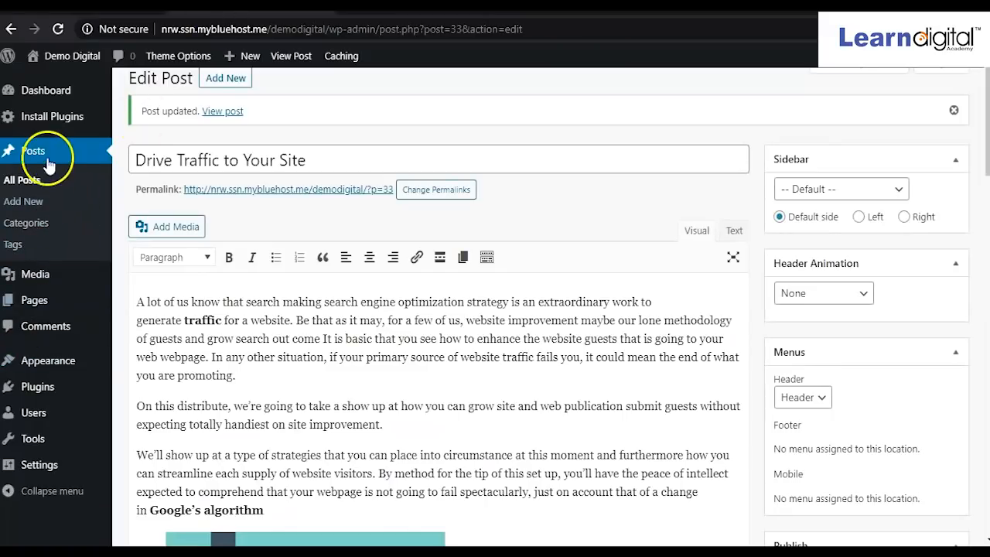
Open the Contact Us page from Pages > All Pages.
mouse_move(43, 310)
click(136, 306)
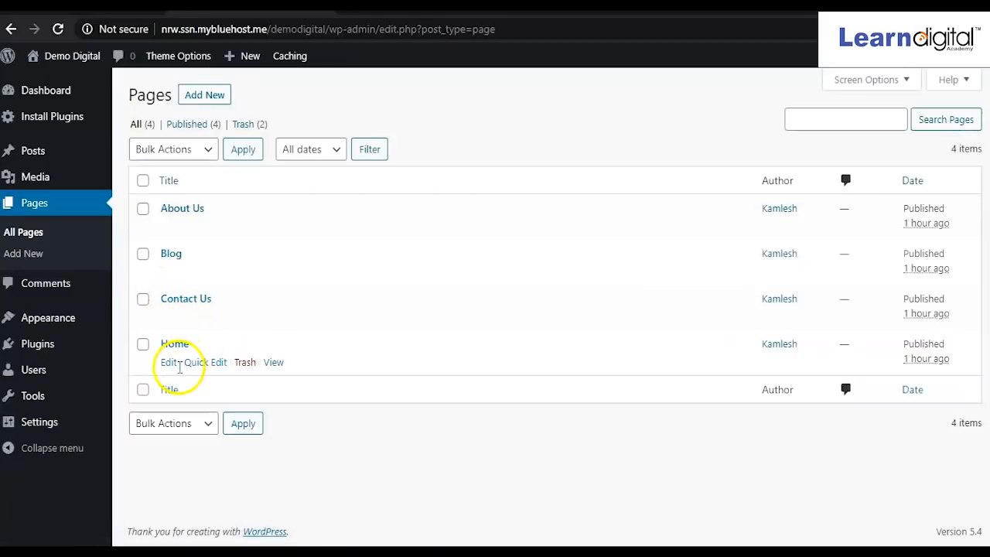
click(168, 302)
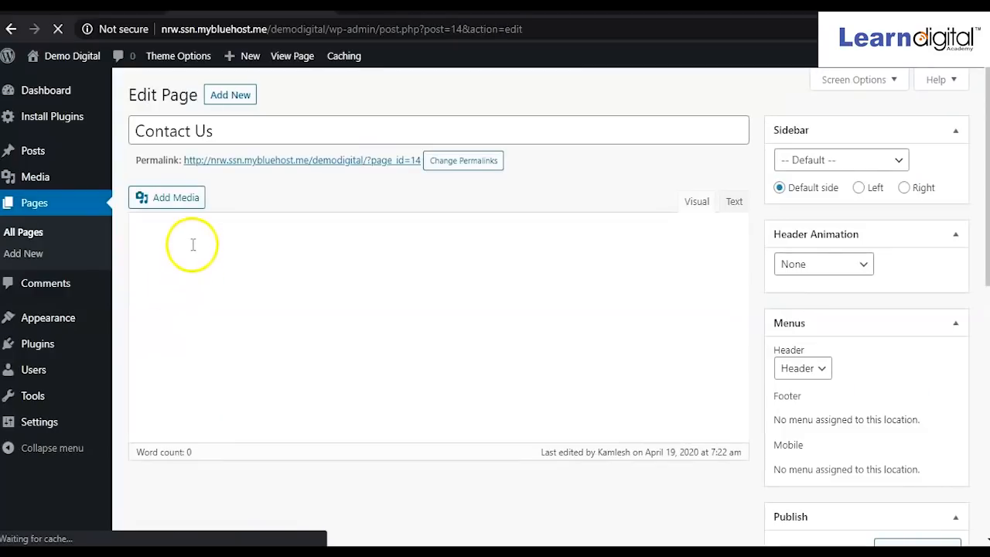
Type a Contact No. line with the landline and mobile phone numbers.
click(198, 260)
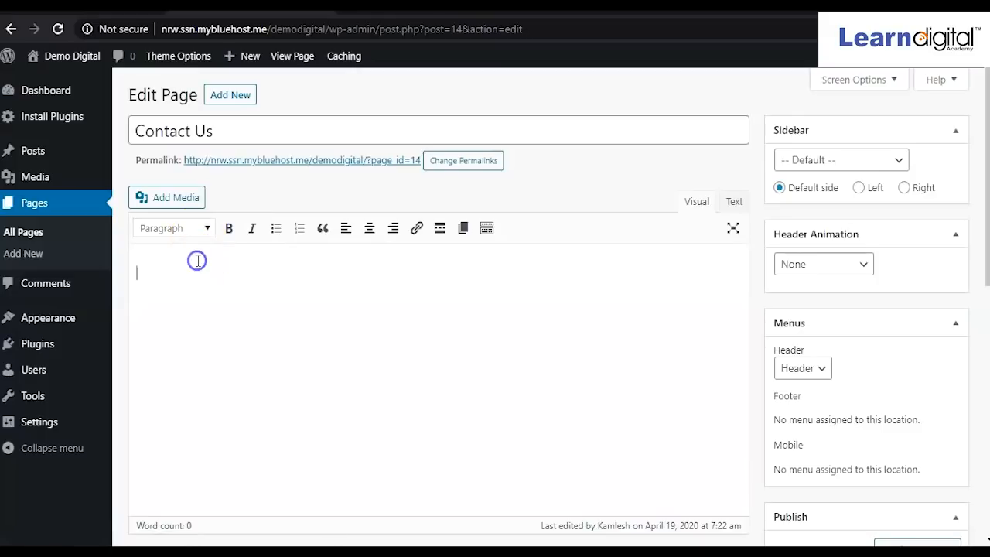
key(BackSpace)
key(BackSpace)
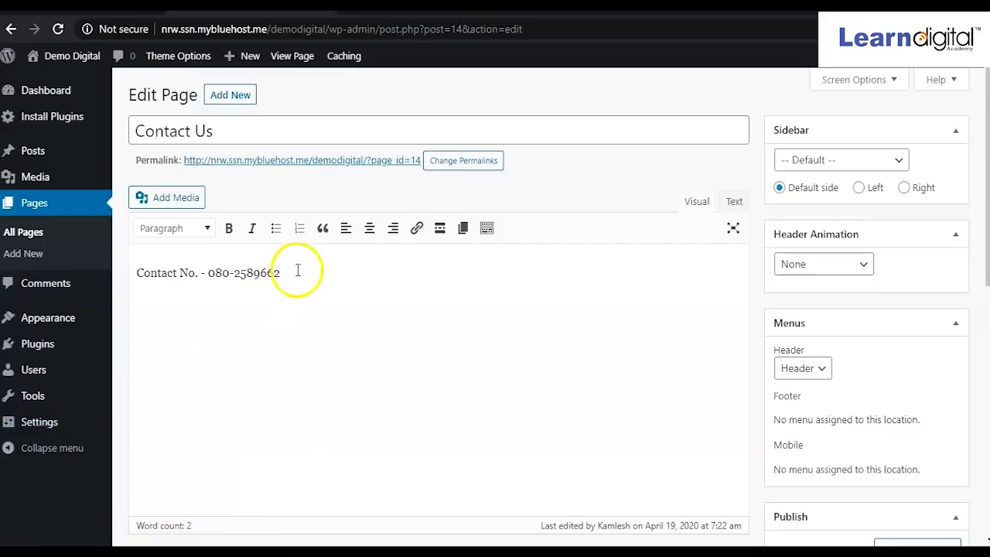
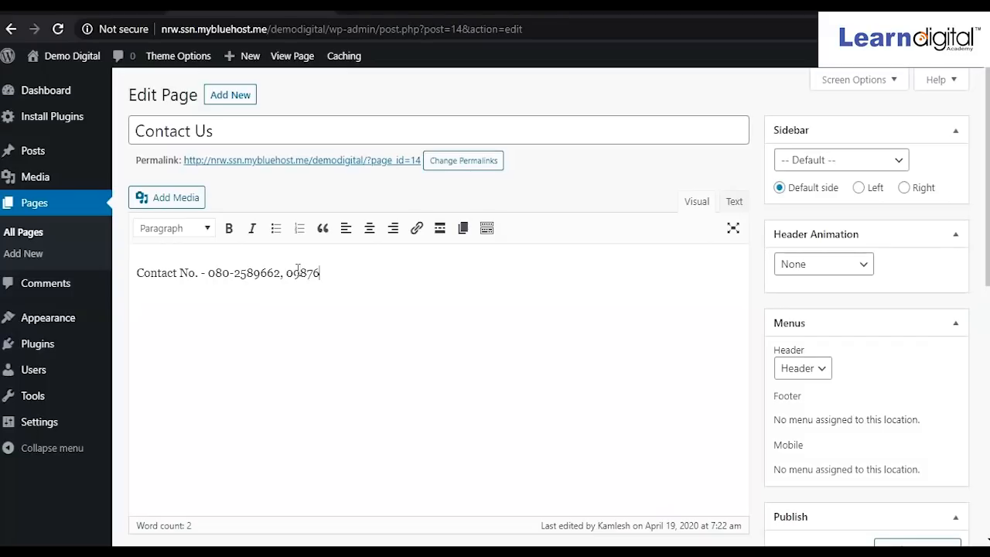
Add an Email Id line with the real e-mail address, then an Address line below it.
text(Email)
text( Id)
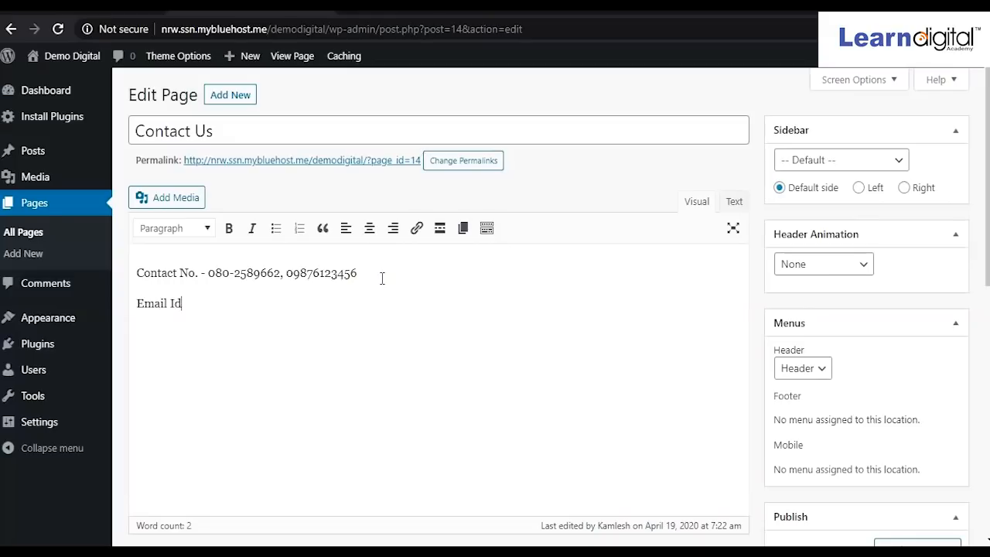
text(: xyz@gmail.com)
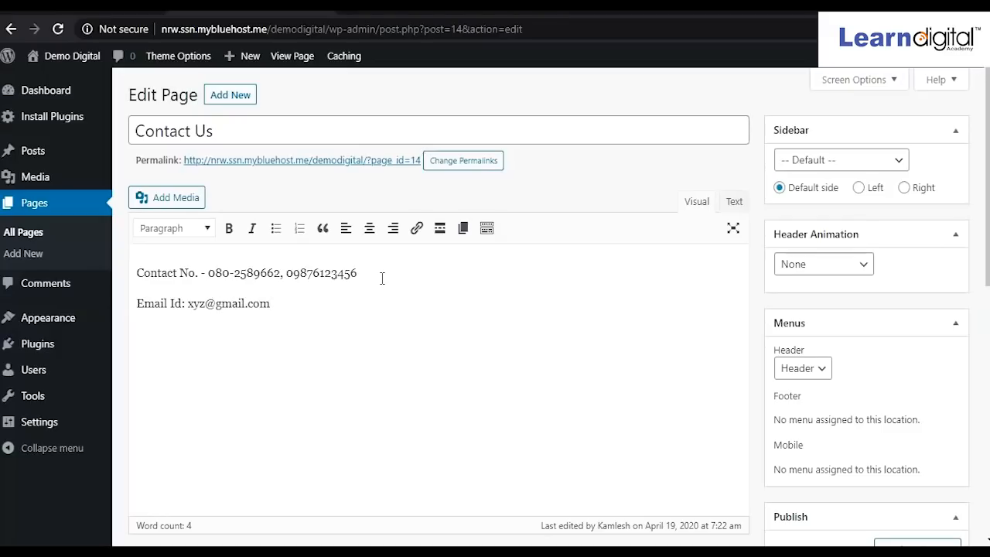
key(BackSpace)
key(BackSpace)
key(BackSpace)
key(BackSpace)
key(BackSpace)
key(BackSpace)
key(BackSpace)
key(BackSpace)
key(BackSpace)
key(BackSpace)
key(BackSpace)
key(BackSpace)
key(BackSpace)
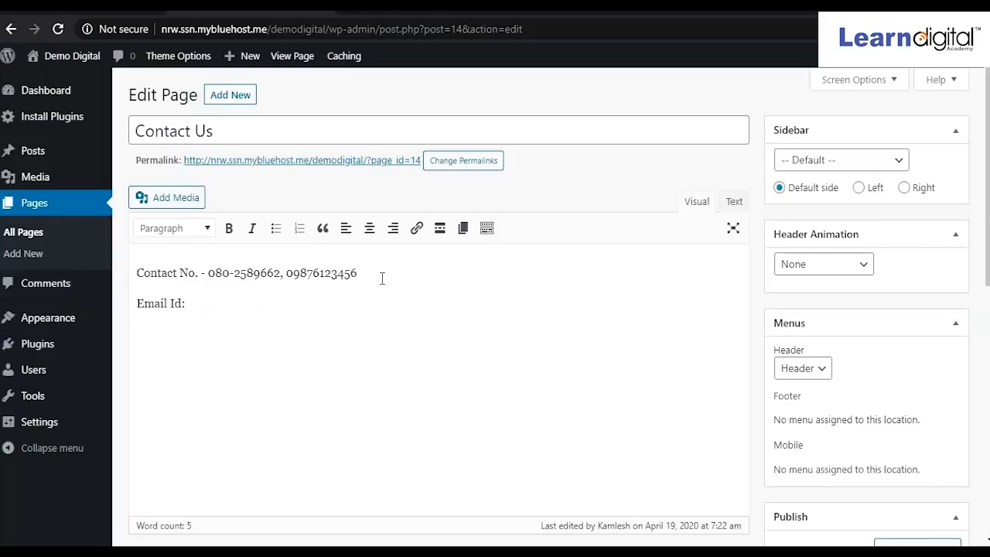
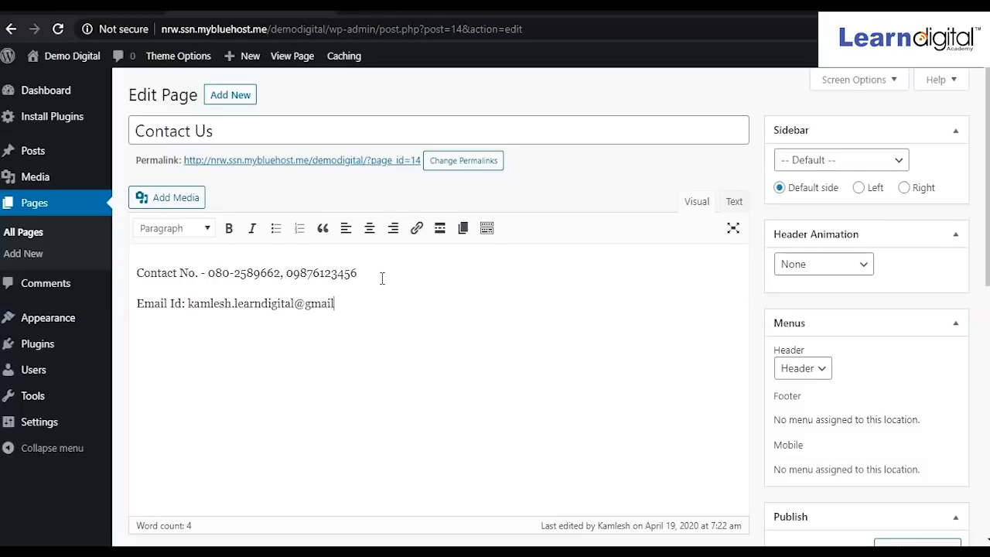
key(Return)
text(Adde)
key(BackSpace)
text(ress)
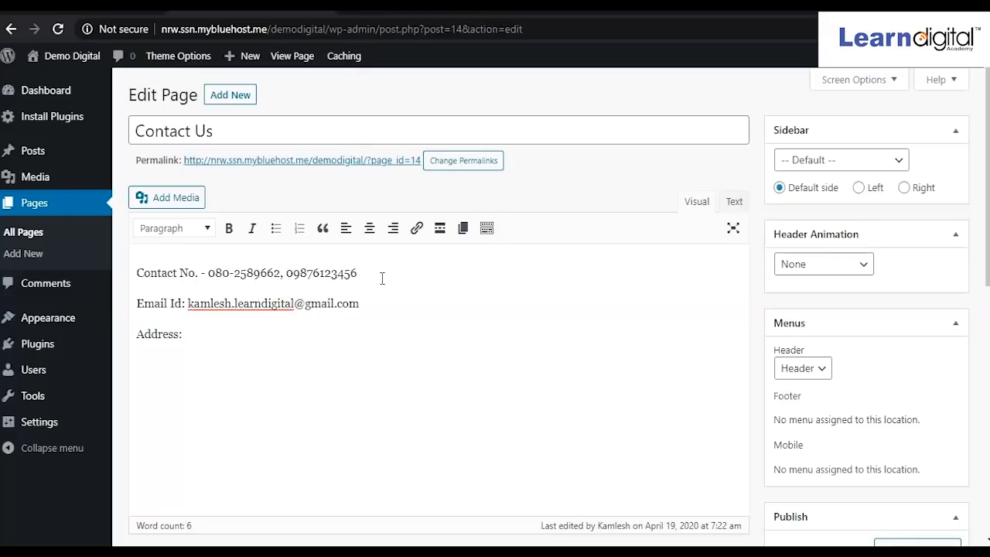
text(: JP Nagar, Ban)
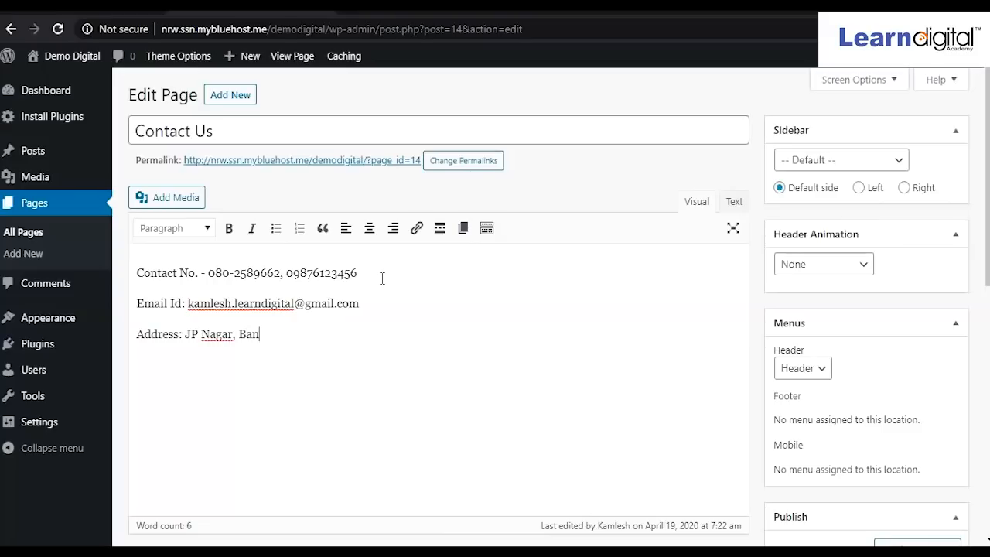
text(galore)
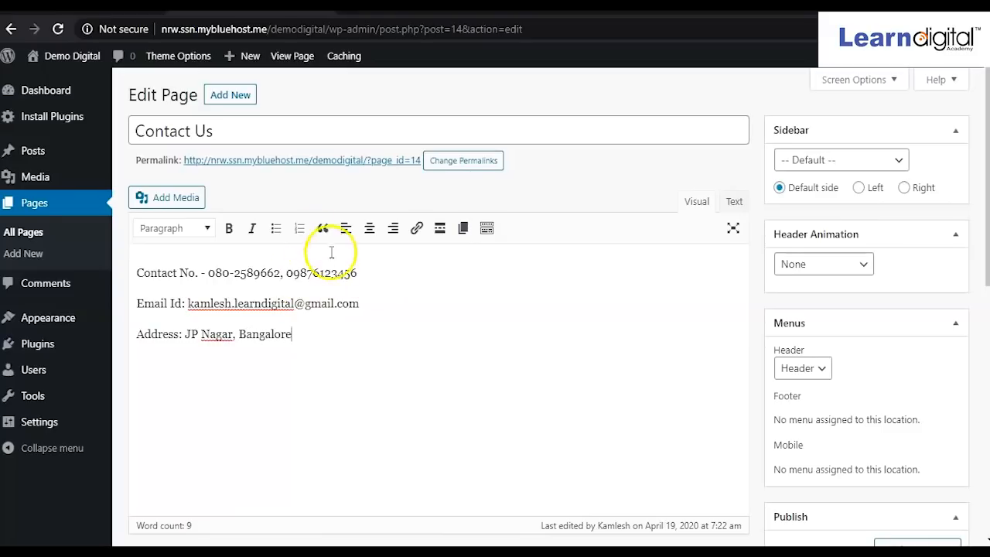
scroll(915, 407, down, 3)
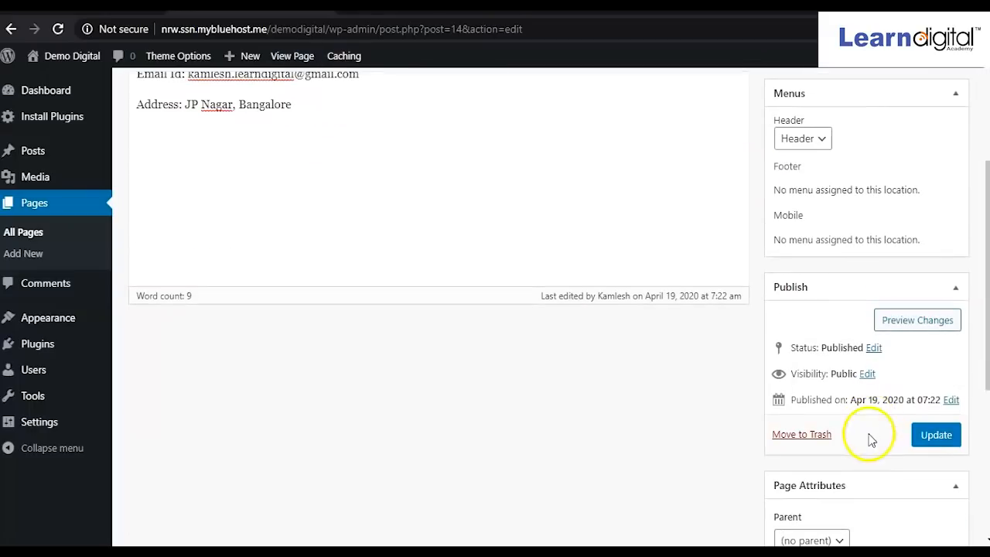
Update the Contact Us page, then open the Home page from All Pages.
click(938, 435)
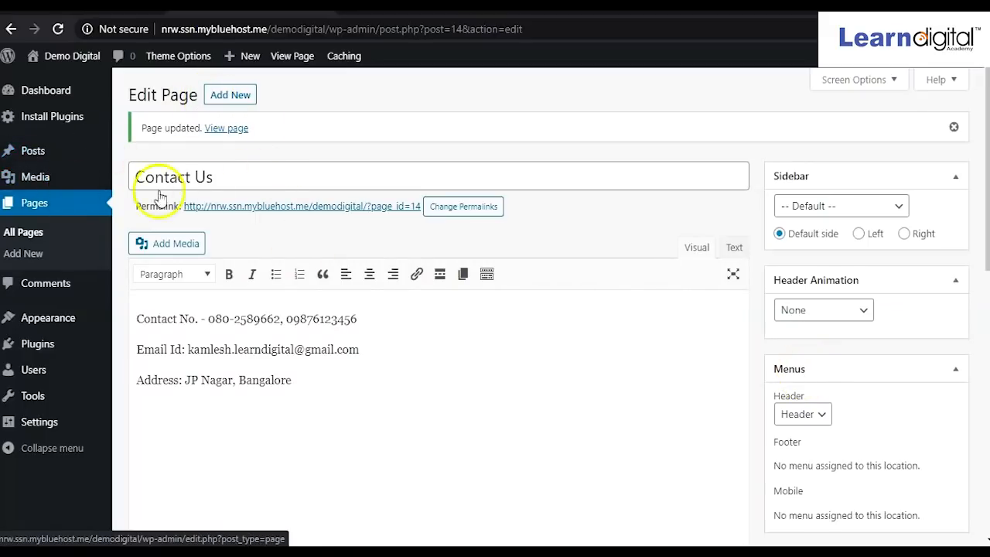
click(27, 234)
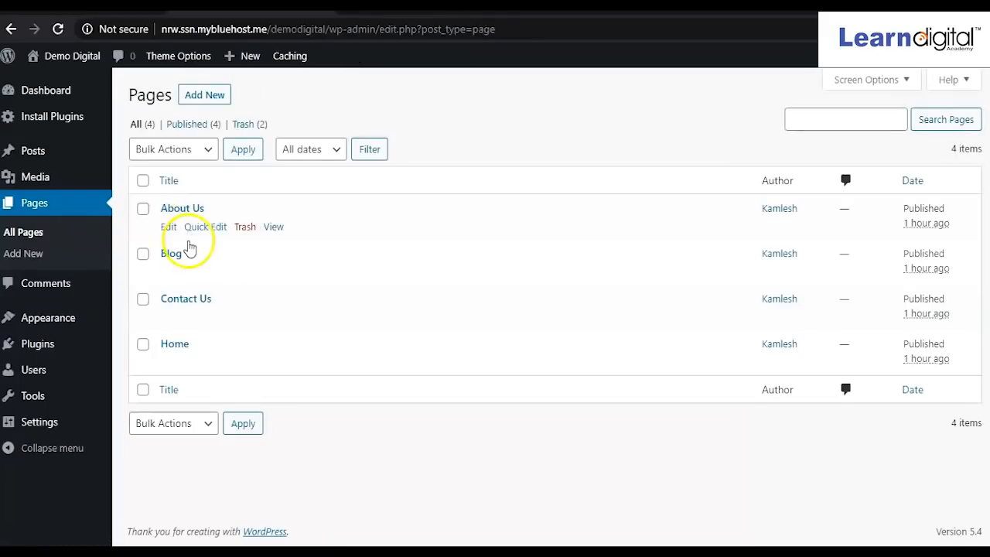
click(172, 343)
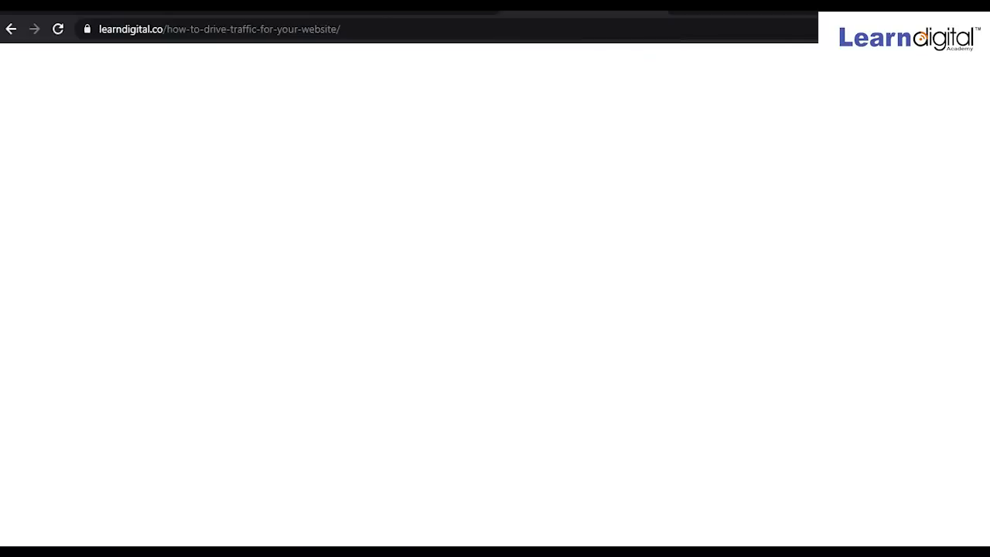
Go to the Learn Digital home page.
key(ctrl+a)
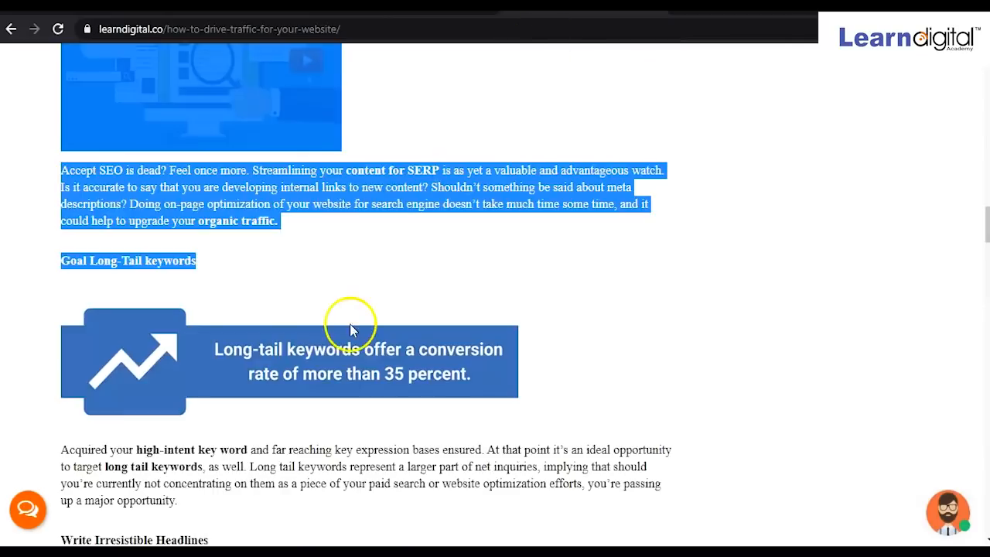
scroll(350, 325, down, 5)
scroll(349, 330, up, 20)
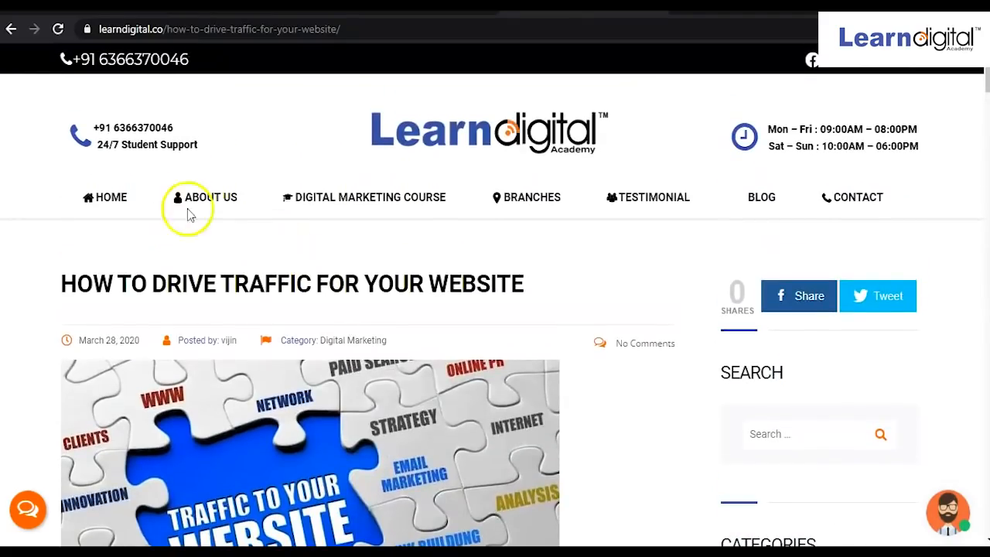
click(111, 199)
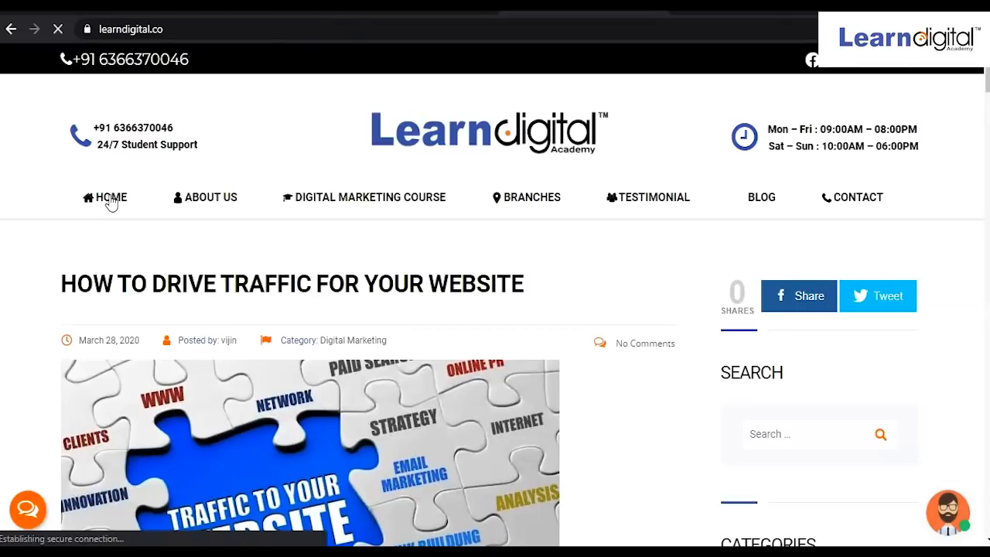
scroll(374, 310, down, 9)
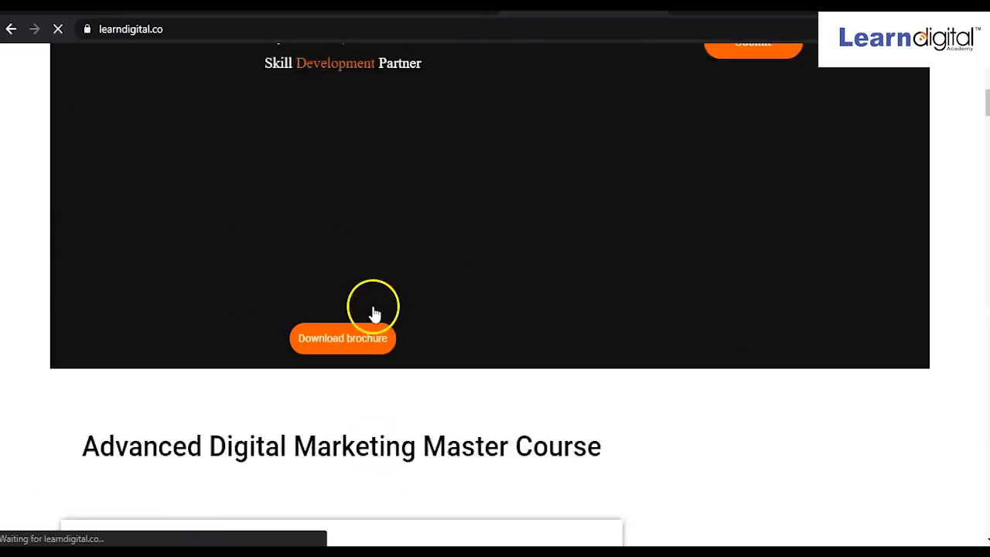
scroll(373, 310, down, 3)
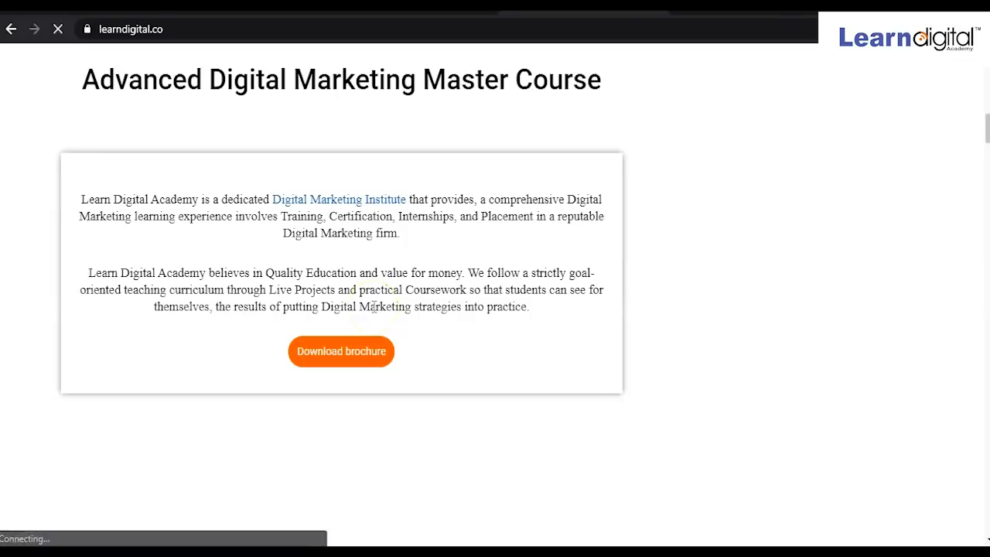
scroll(373, 307, down, 5)
scroll(333, 172, up, 15)
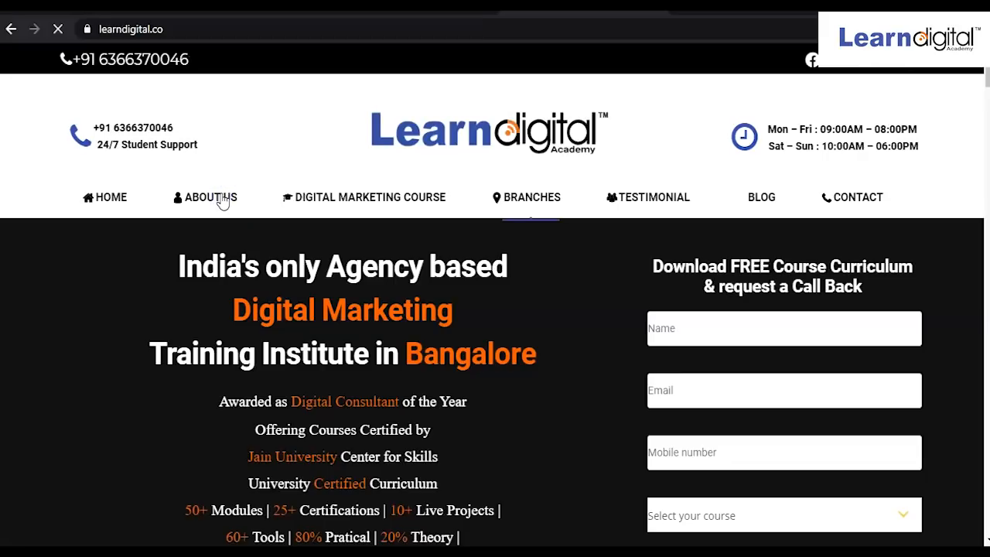
Copy the About Us intro paragraph and put the caret in the empty Home page body.
click(223, 200)
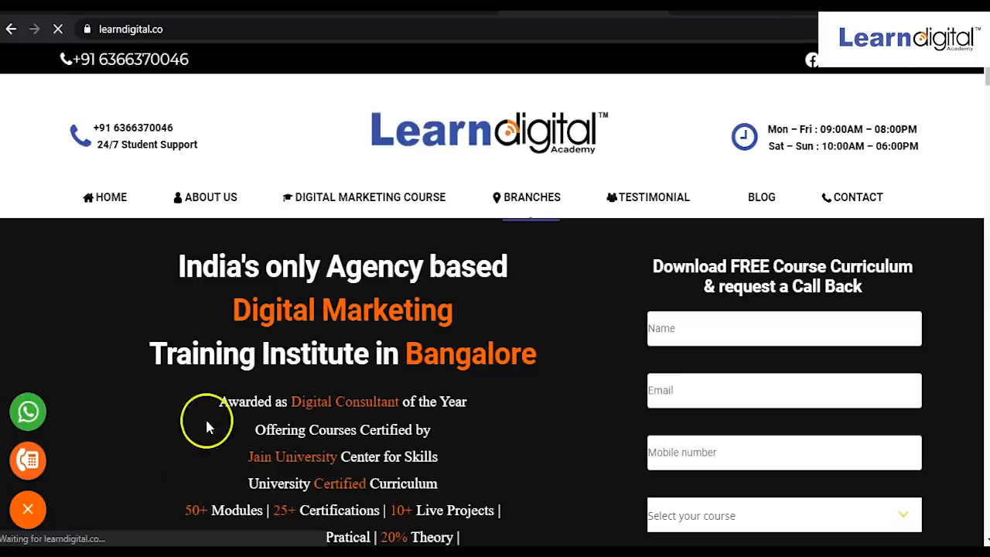
click(222, 204)
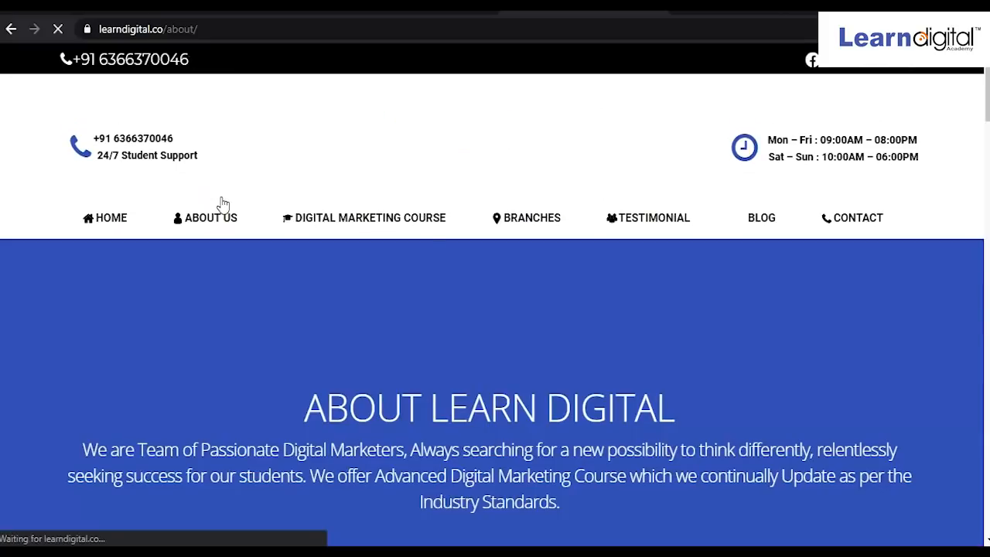
drag(564, 487, 83, 428)
key(ctrl+c)
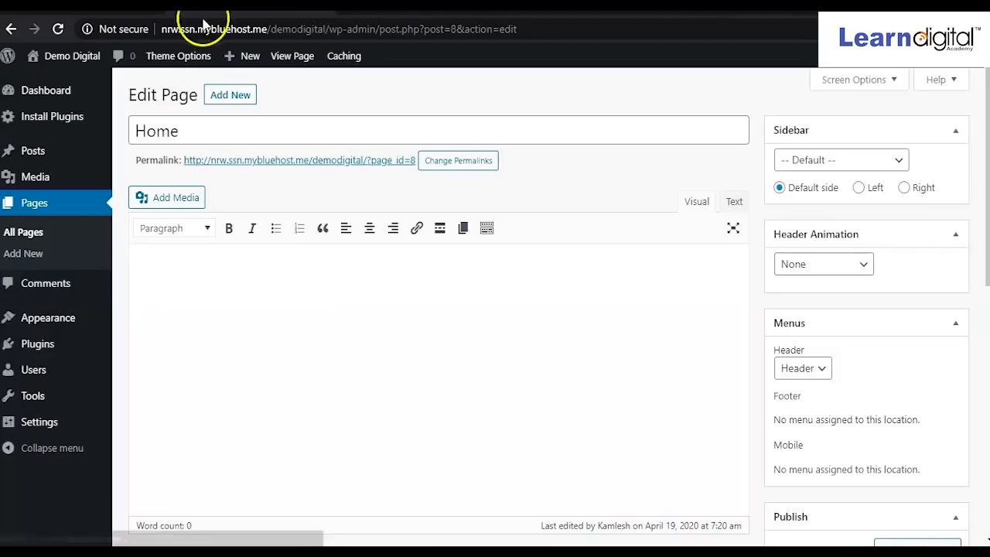
click(217, 349)
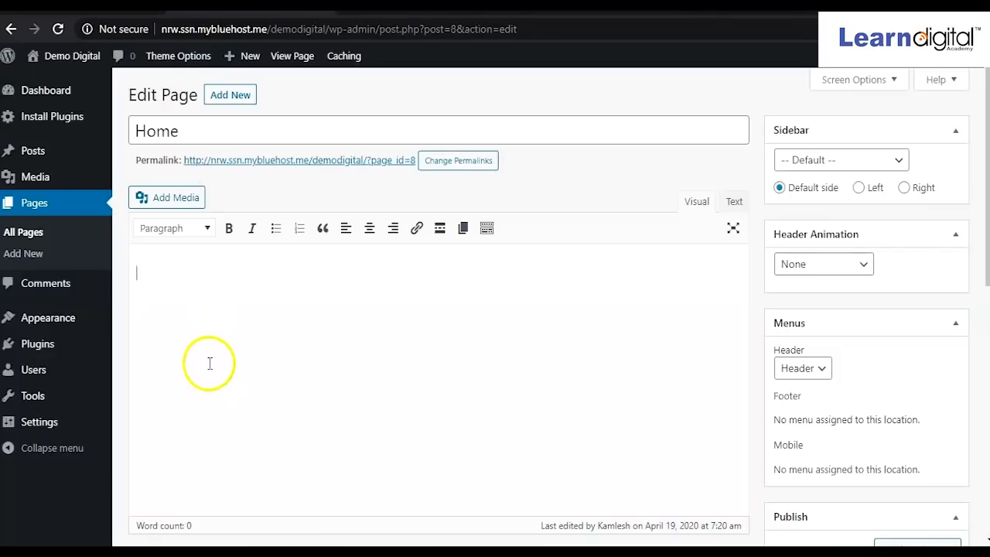
Paste the copied About paragraph into the Home page body and open Add Media.
key(ctrl+v)
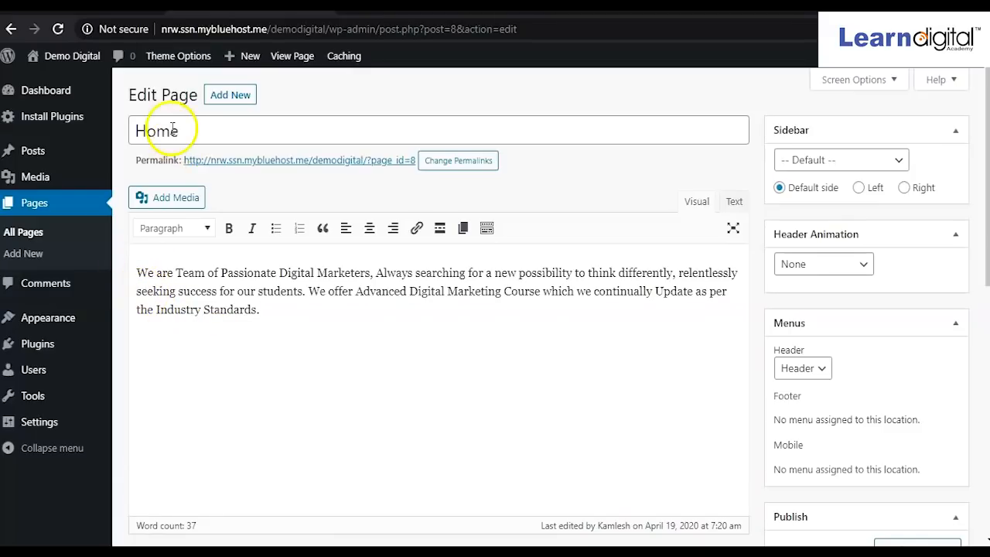
click(186, 198)
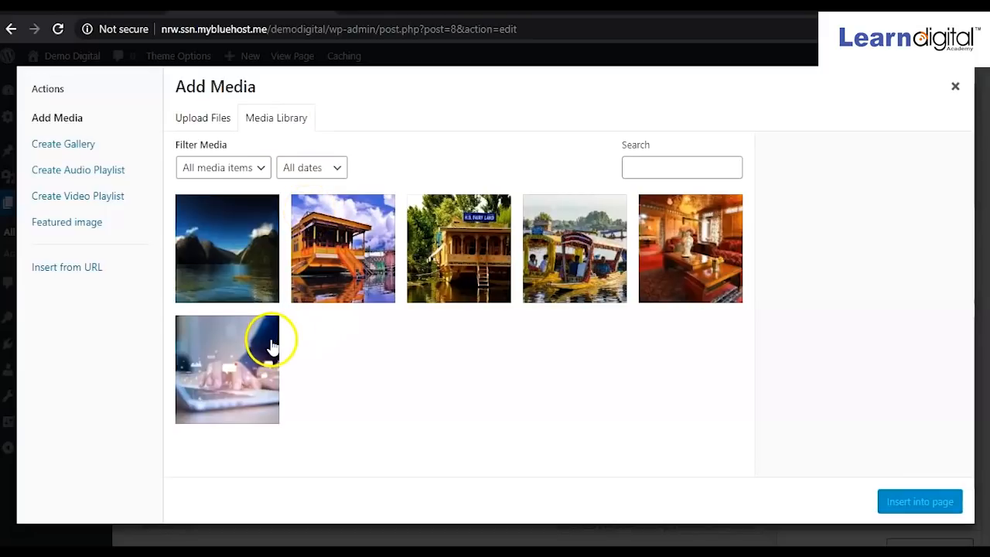
Insert the laptop photo from the Media Library below the paragraph.
click(216, 128)
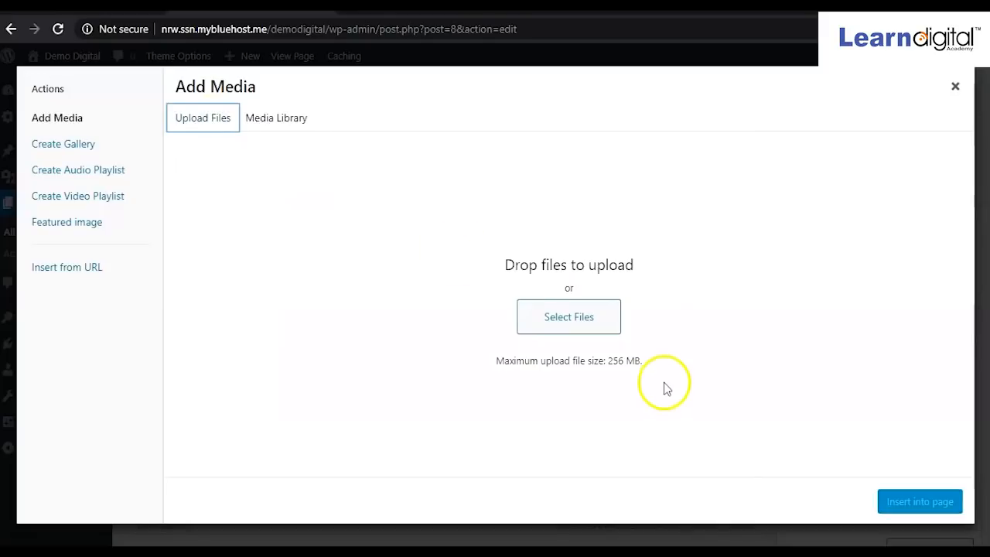
click(291, 122)
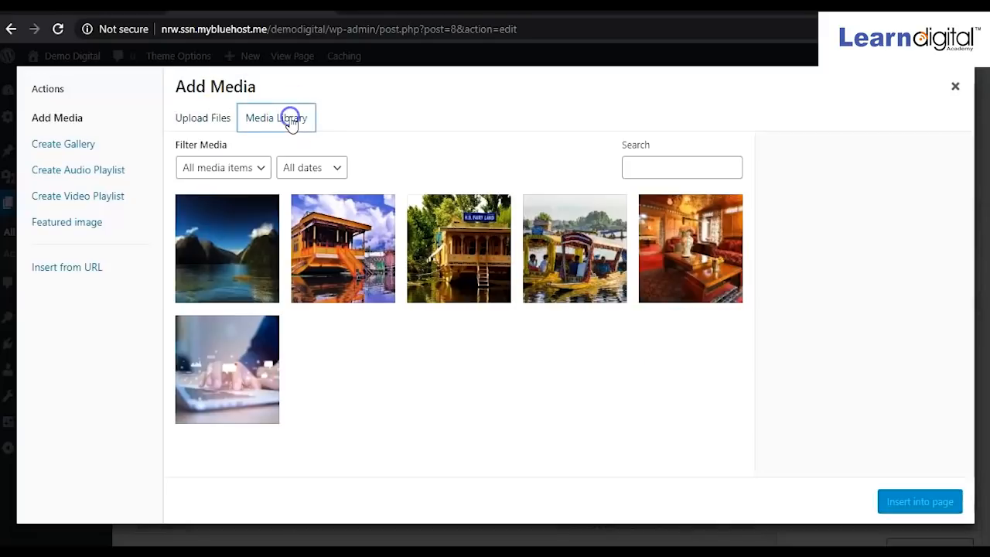
click(235, 367)
click(886, 503)
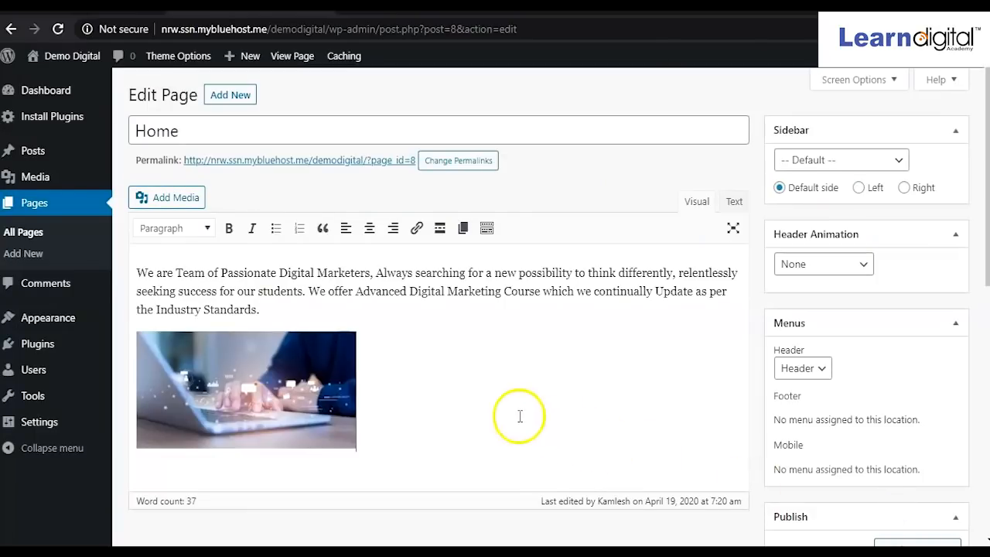
Center the laptop photo, enlarge it, and update the Home page.
click(294, 379)
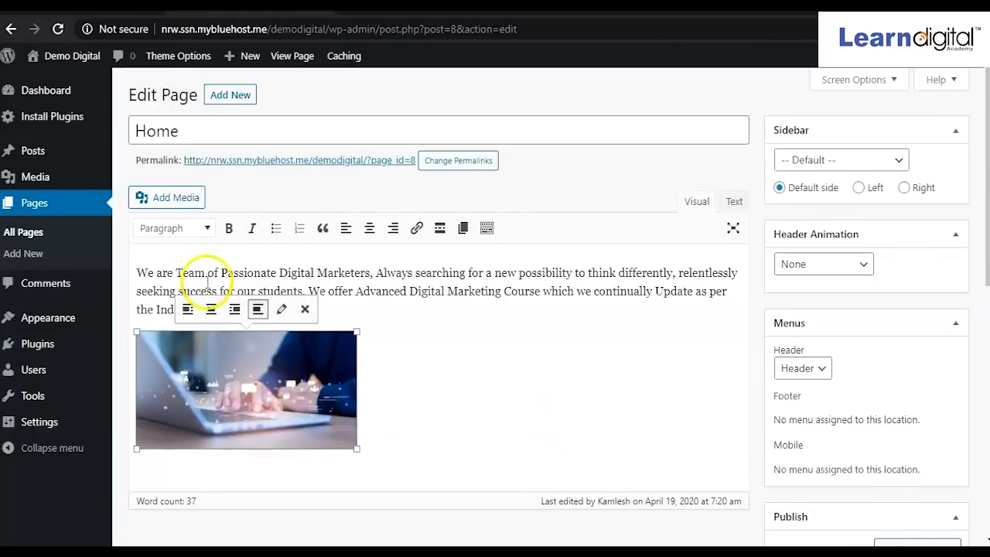
click(210, 310)
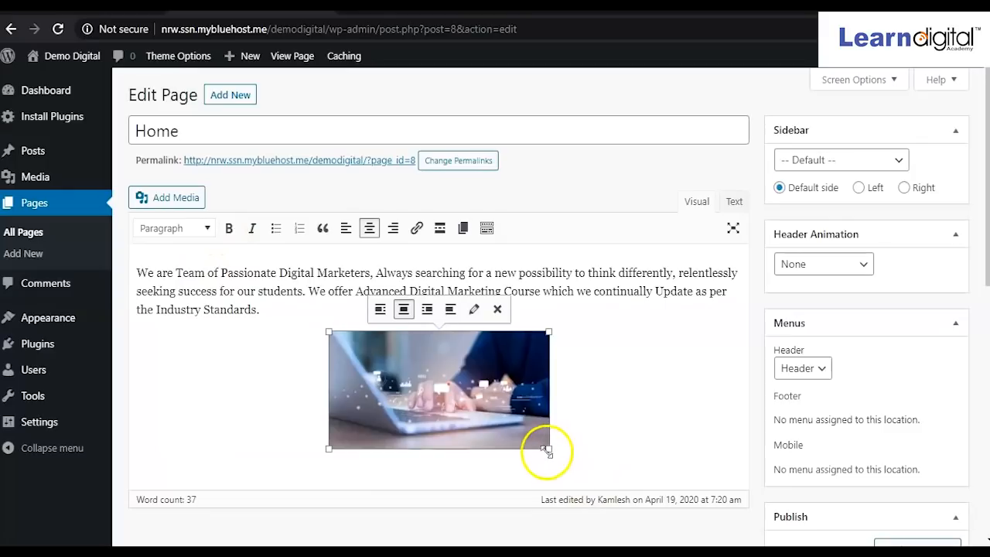
drag(548, 448, 610, 486)
click(415, 415)
drag(418, 417, 387, 423)
scroll(695, 397, down, 4)
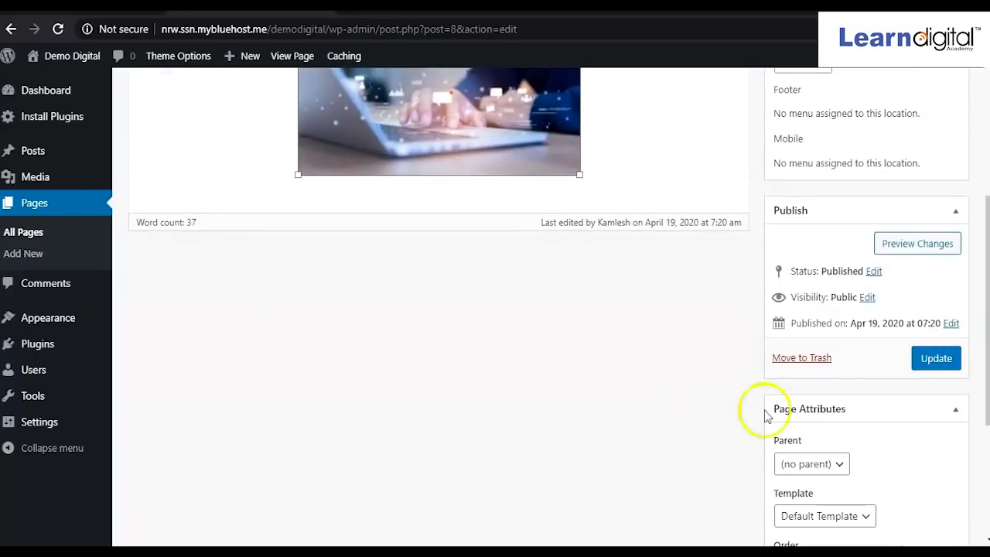
click(936, 358)
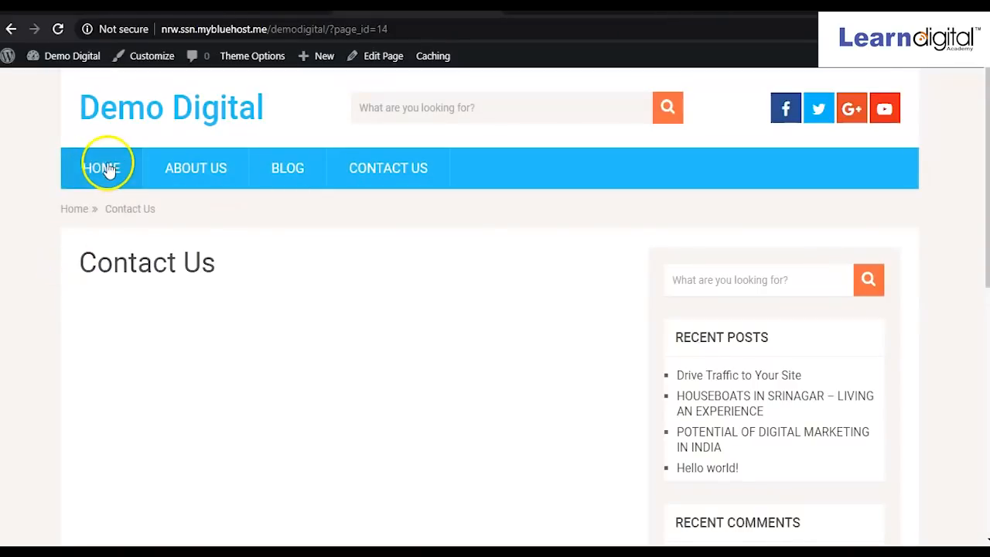
Reload the live Contact Us page, then browse the site's Home page.
click(57, 31)
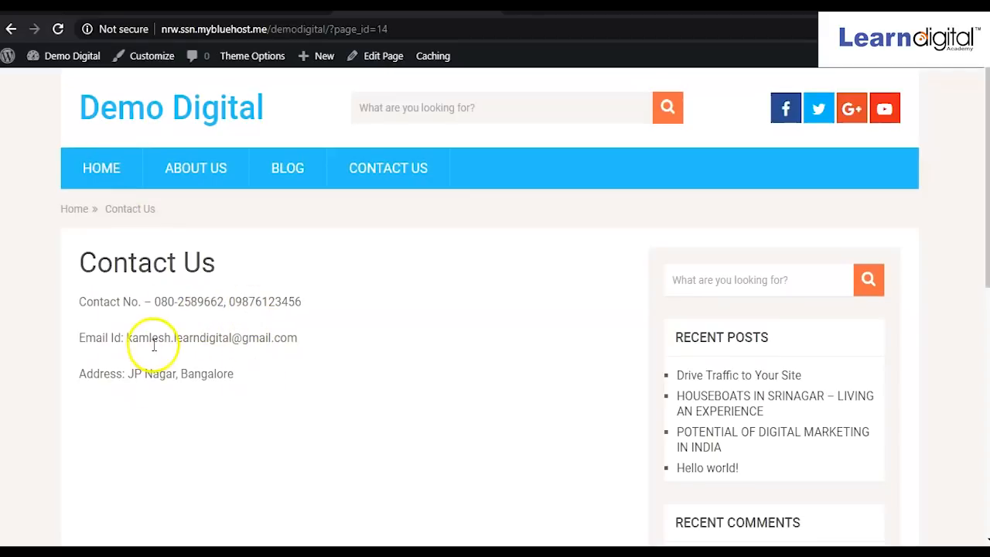
click(89, 174)
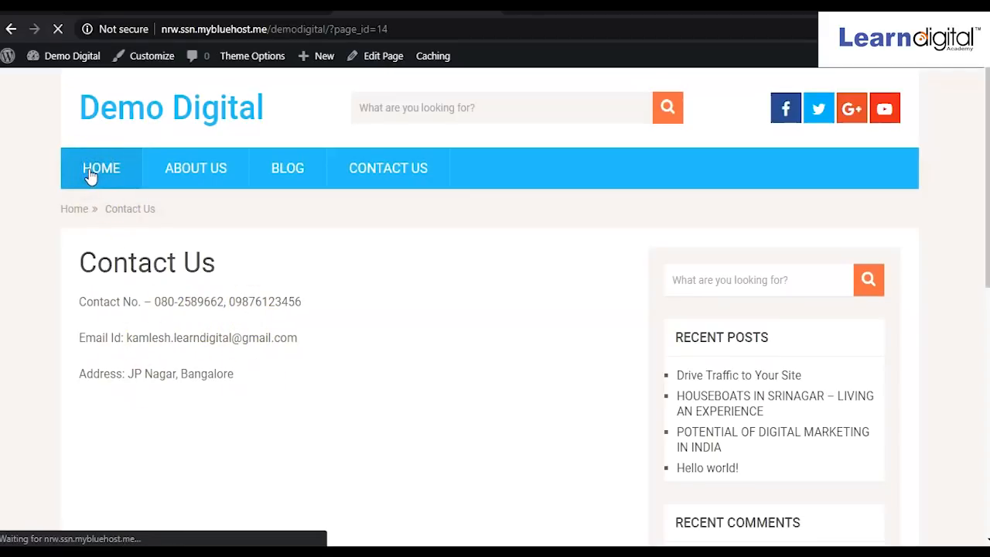
scroll(337, 389, down, 1)
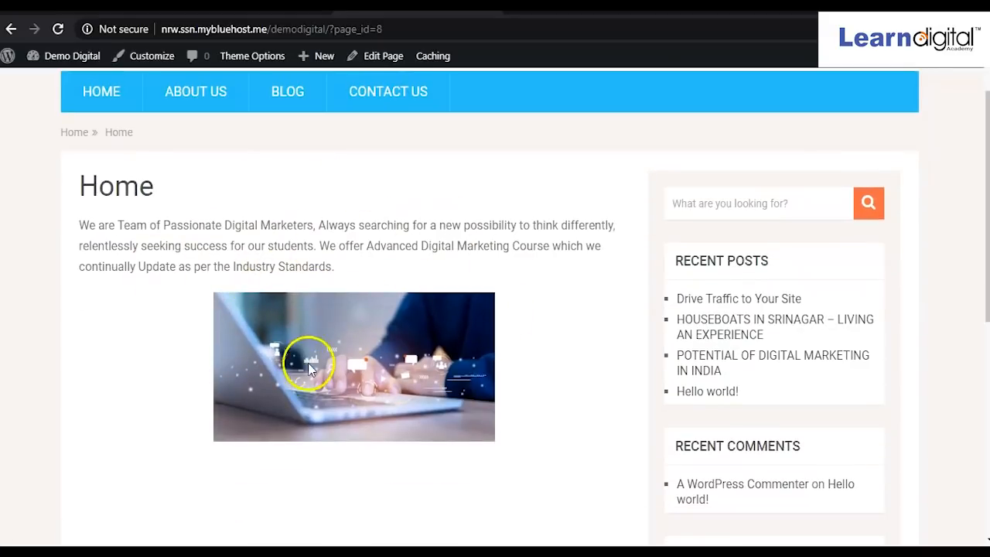
scroll(466, 420, up, 1)
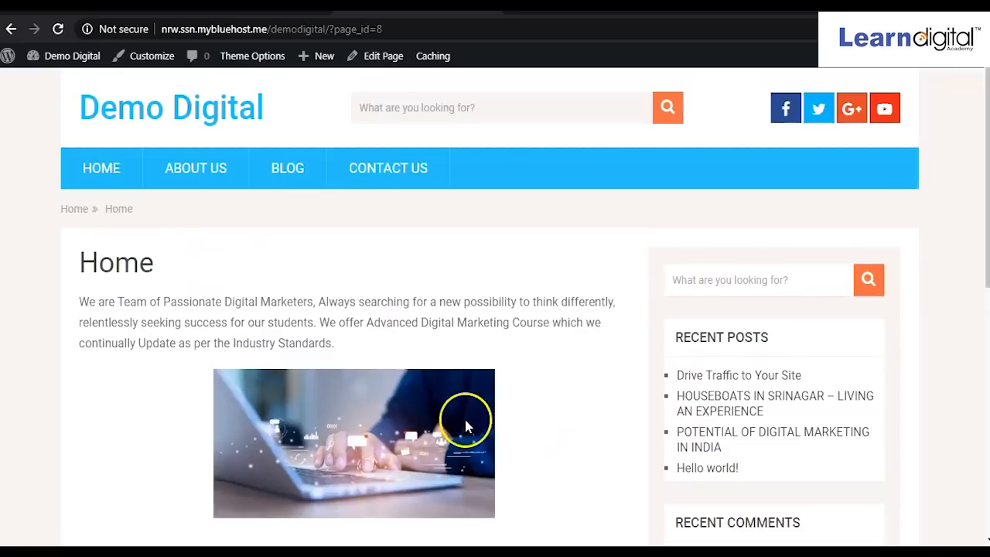
Visit the About Us and Blog pages, then scroll the front page of posts.
shift+click(220, 167)
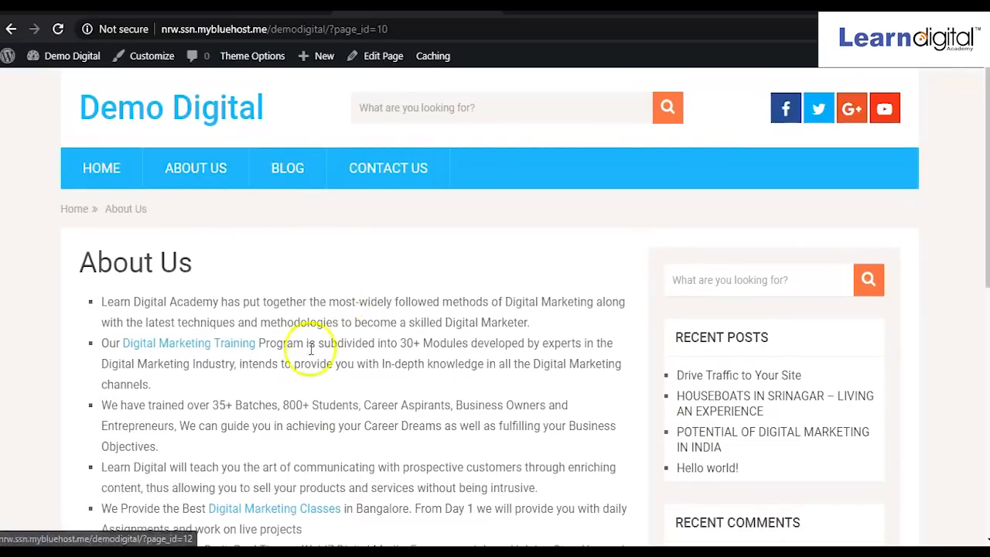
click(298, 170)
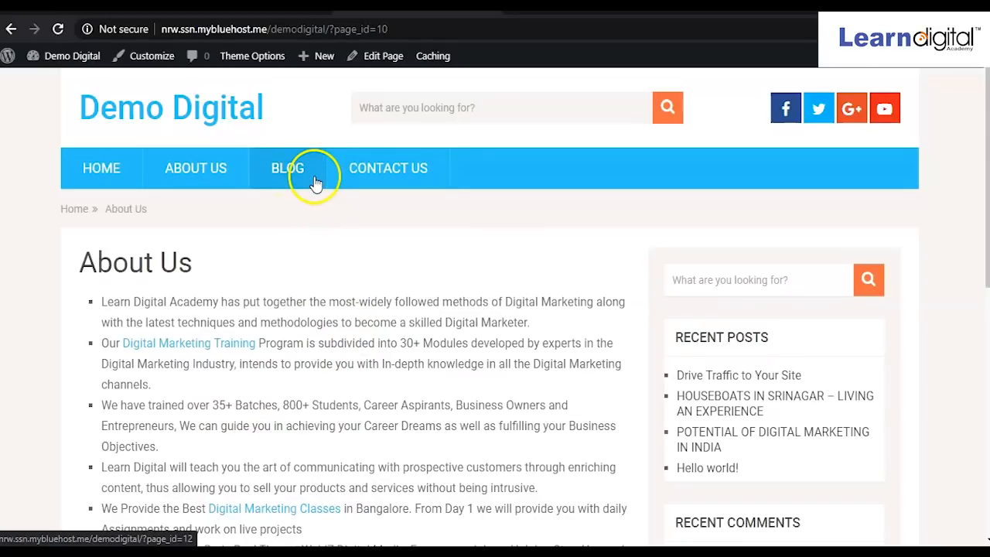
click(298, 174)
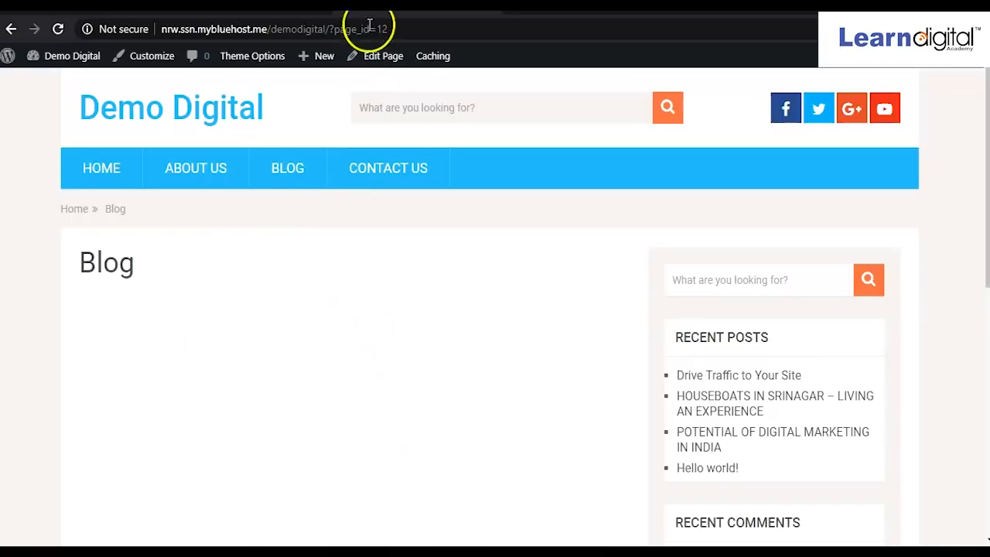
click(95, 108)
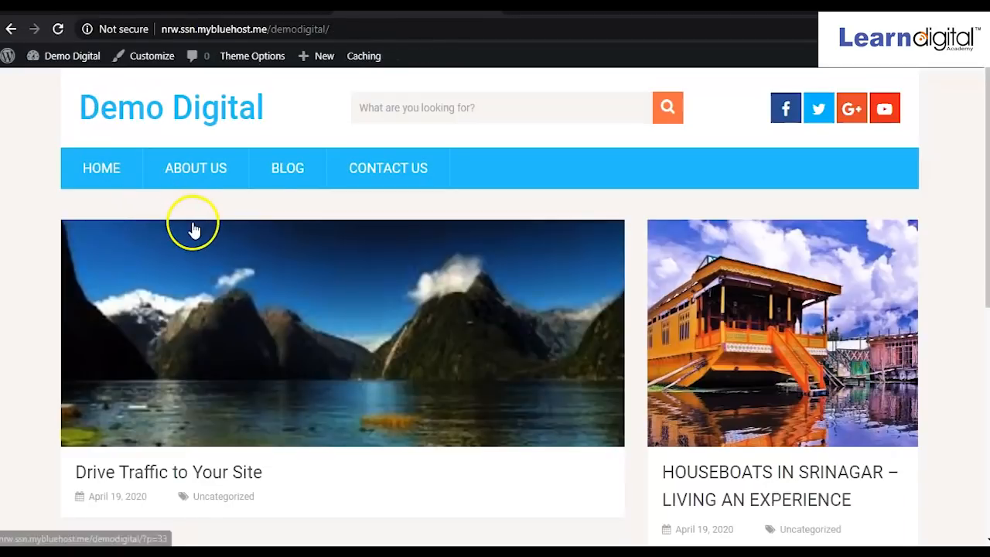
scroll(425, 344, down, 2)
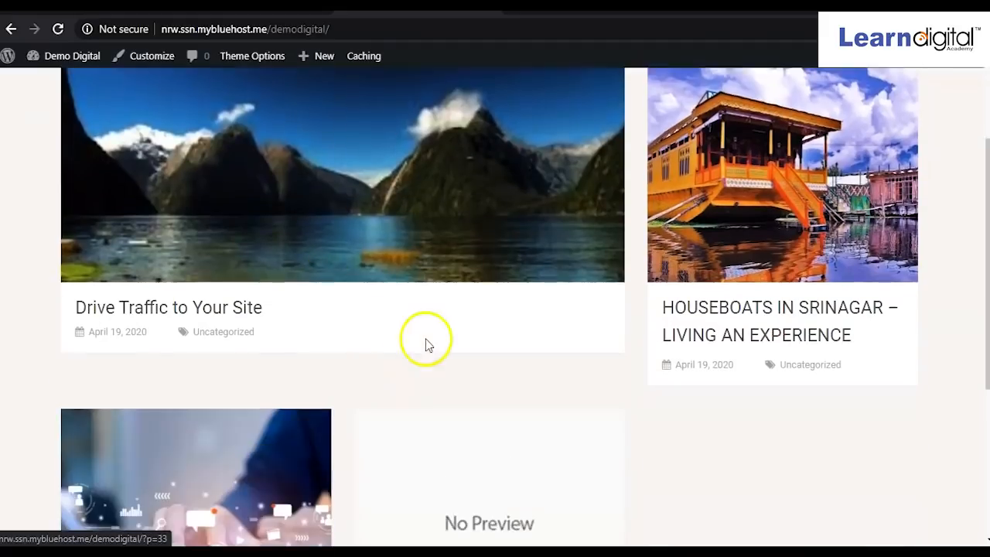
scroll(427, 344, down, 4)
scroll(422, 328, up, 6)
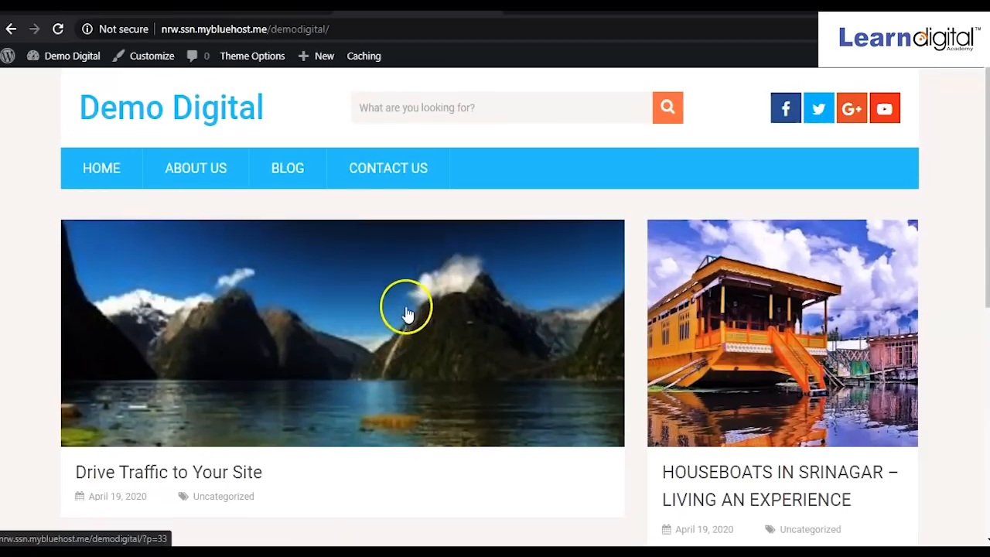
scroll(399, 299, down, 1)
scroll(400, 298, up, 1)
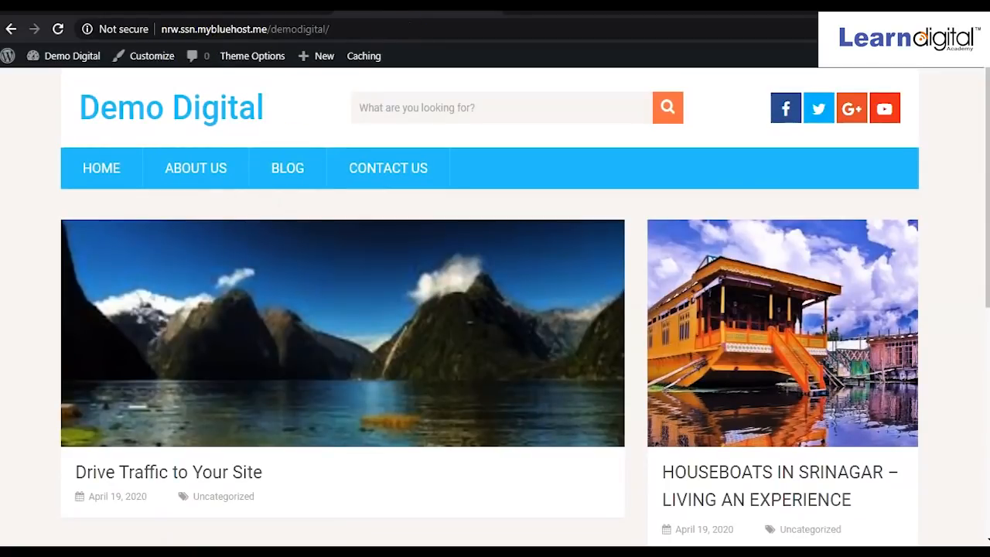
Open Contact Us and check its contact number, e-mail and address.
click(392, 180)
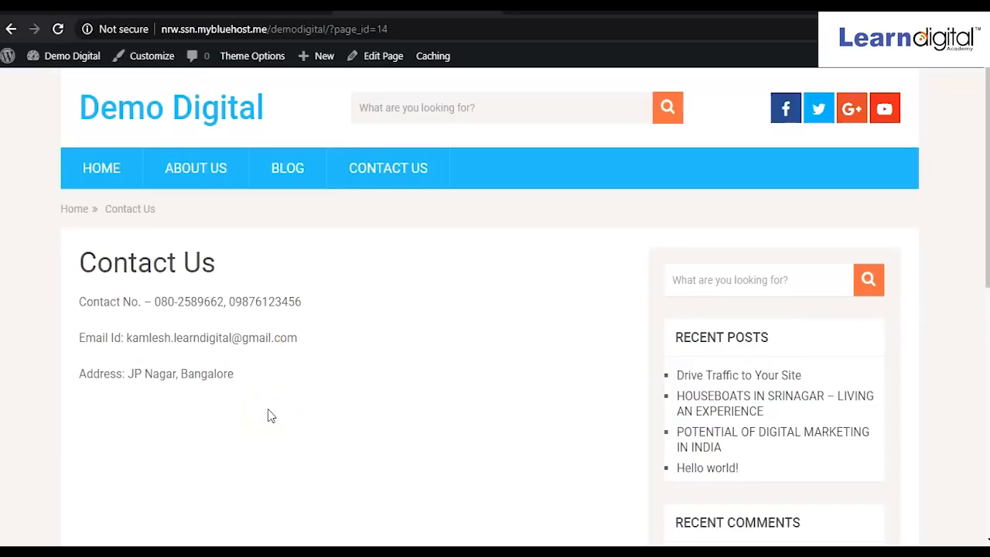
scroll(255, 367, down, 3)
scroll(255, 367, up, 2)
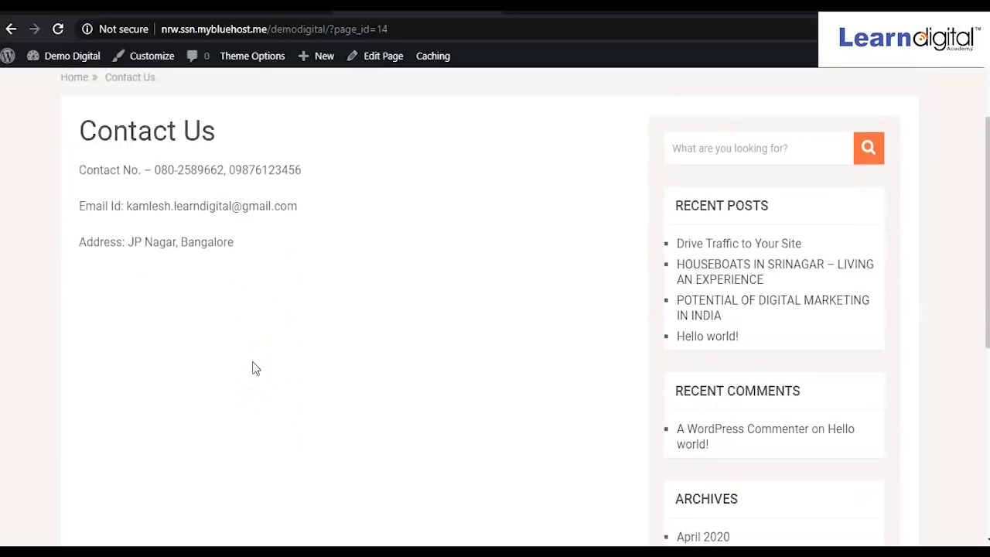
scroll(252, 367, down, 1)
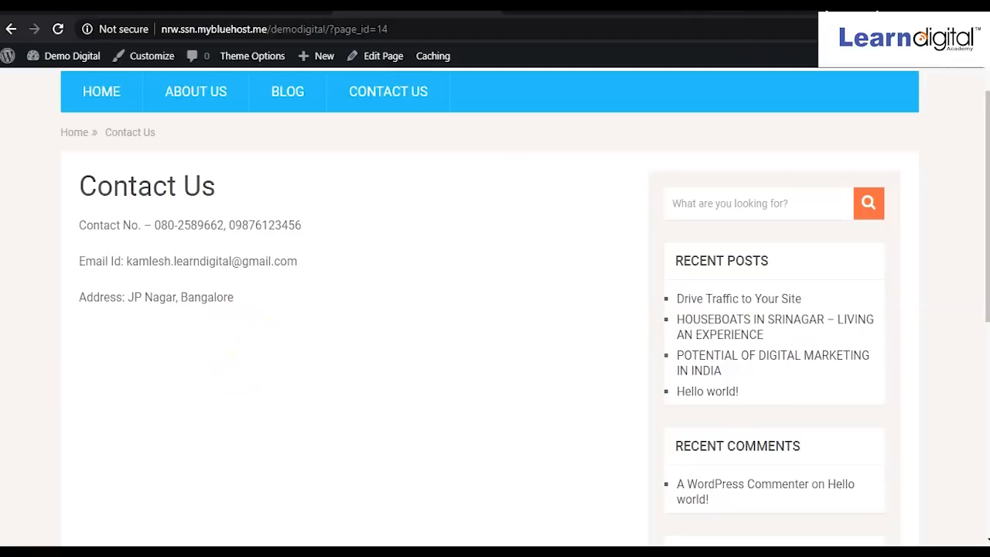
In a new incognito window, search 'googlemap' and open Google Maps from the results.
key(ctrl+shift+n)
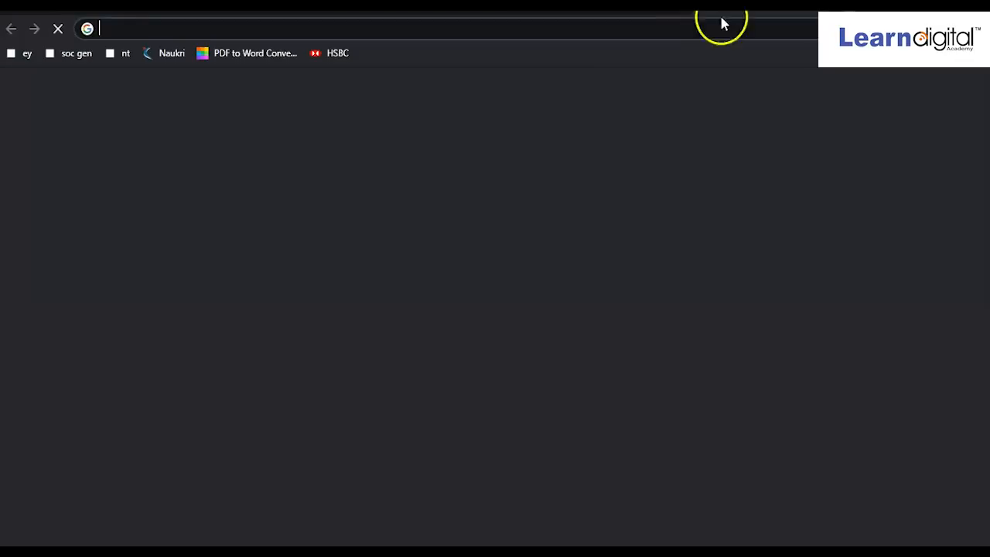
text(g)
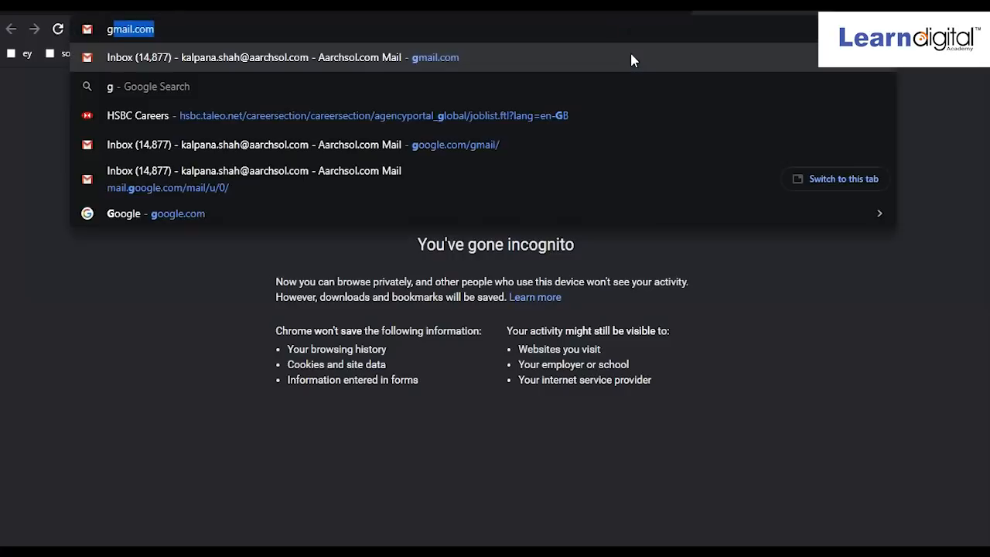
text(ooglemap)
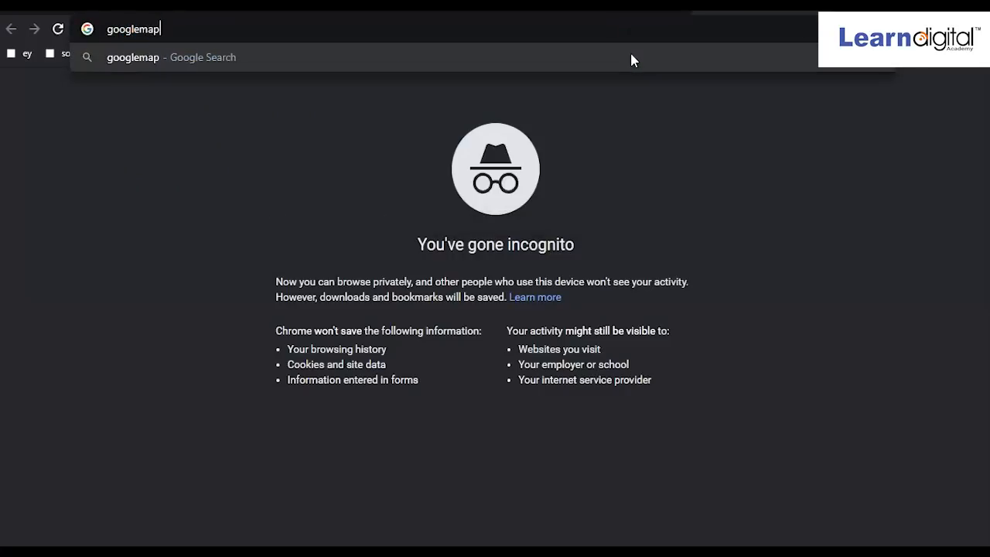
key(Return)
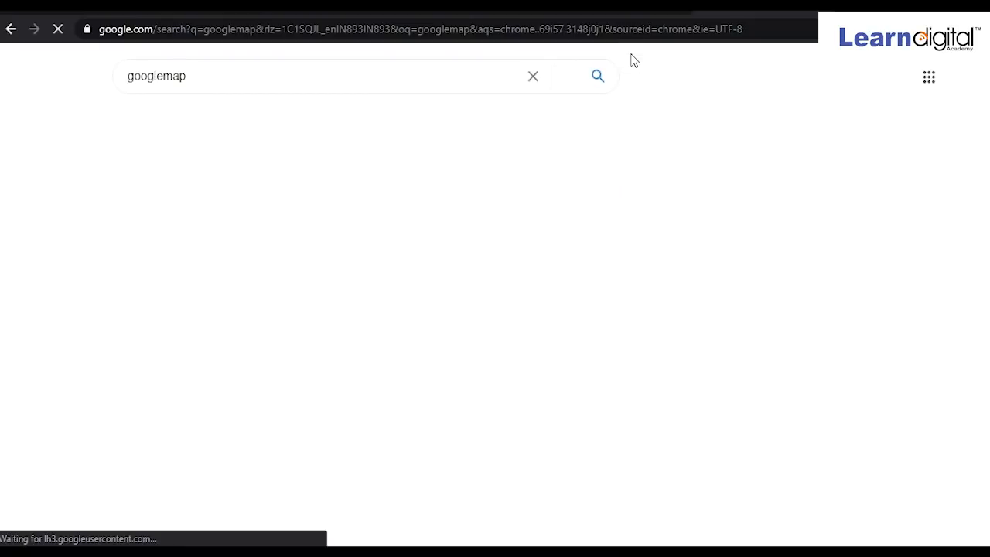
click(137, 204)
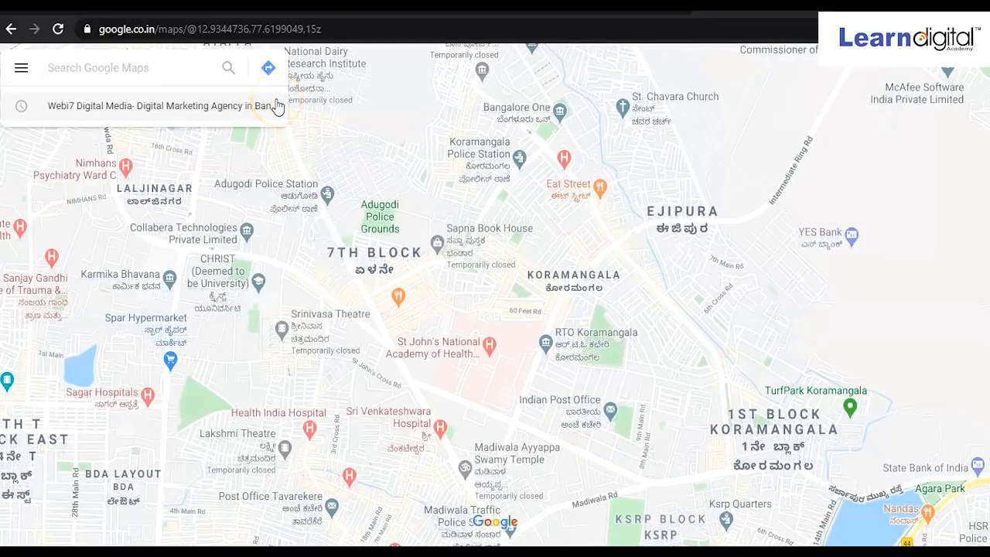
View and clear the Webi7 Digital Media listing, then type and erase a 'learn digit' search.
click(99, 104)
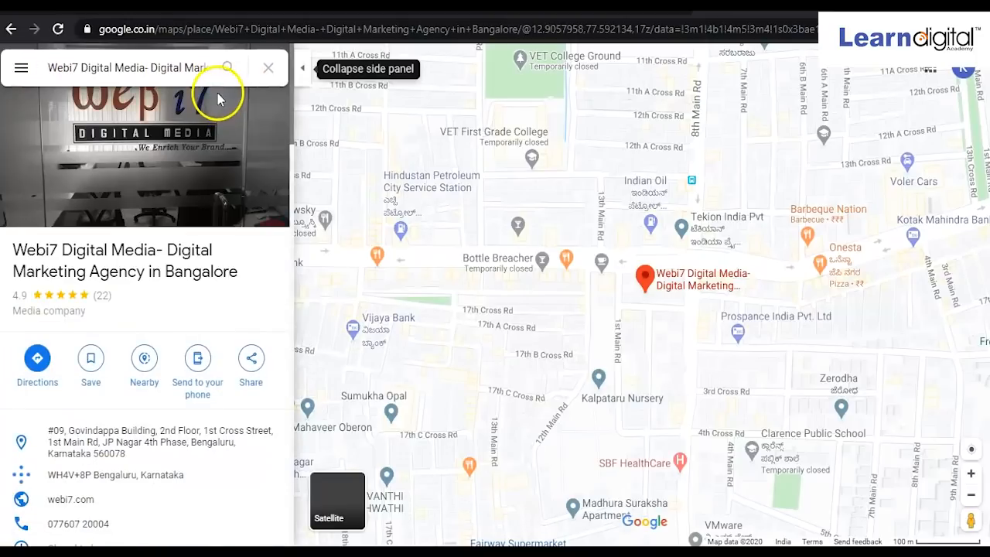
click(336, 144)
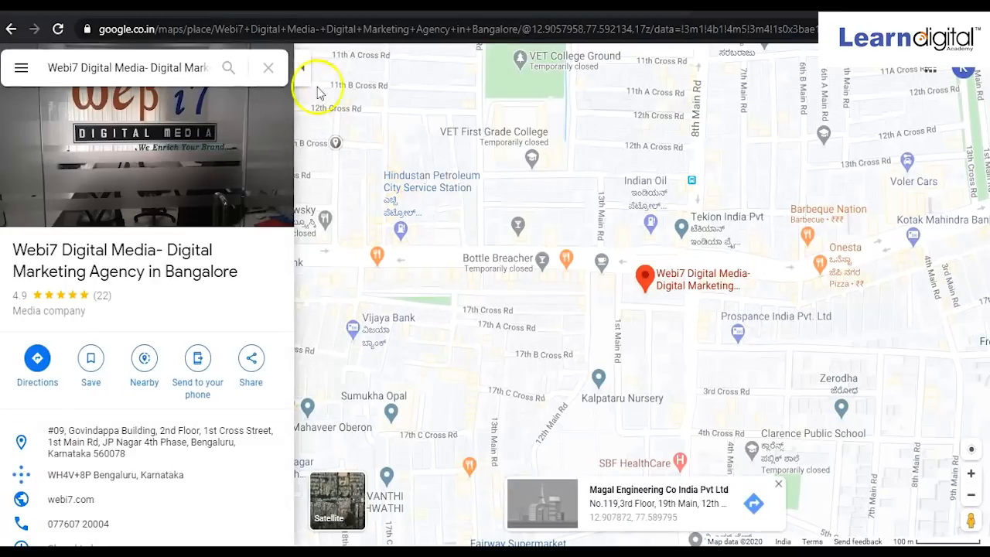
click(268, 70)
click(144, 94)
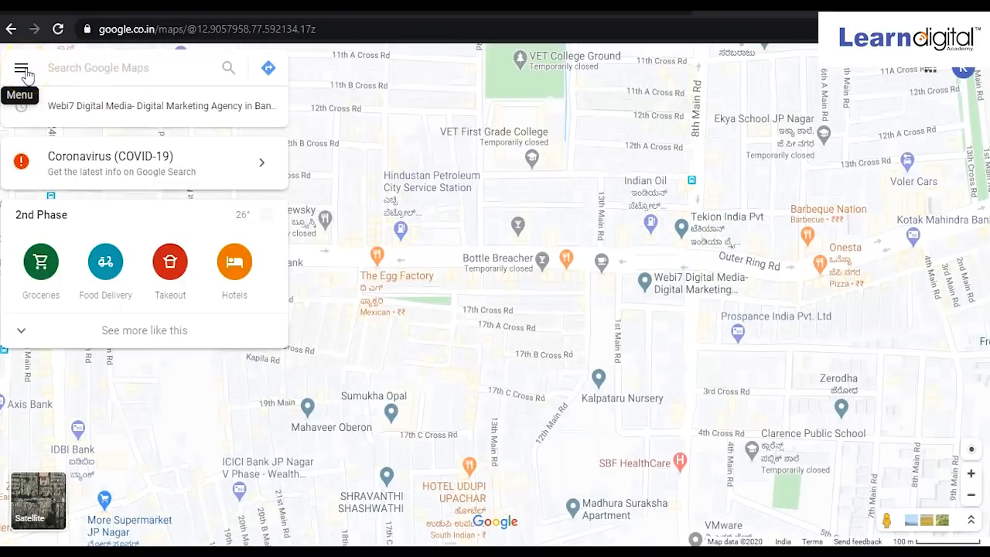
click(142, 73)
text(le)
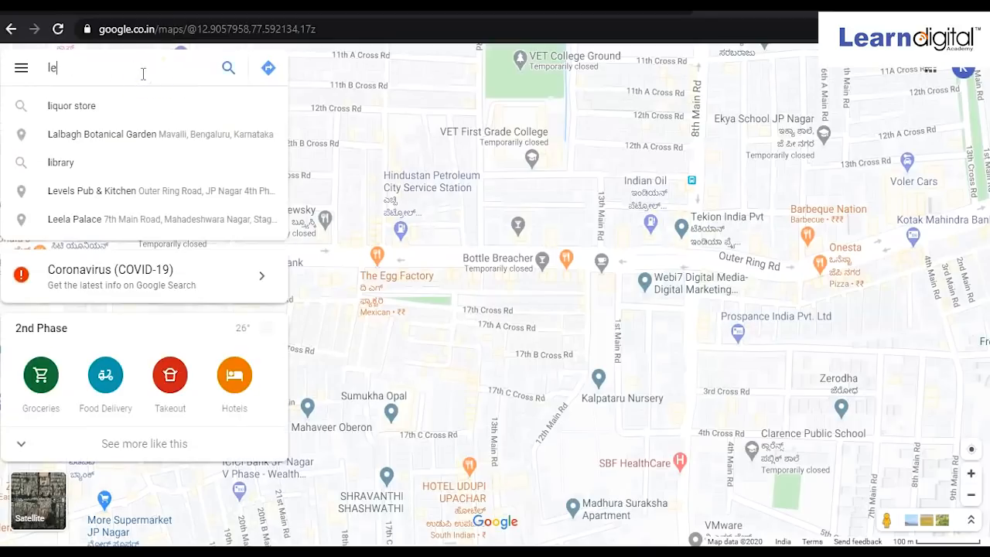
text(arn digita)
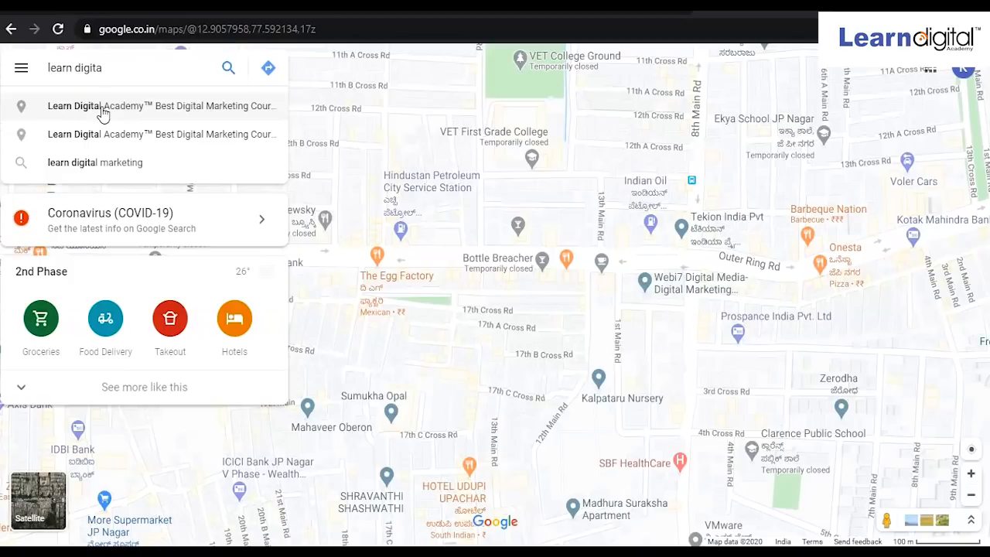
key(BackSpace)
key(BackSpace)
key(BackSpace)
key(BackSpace)
key(BackSpace)
key(BackSpace)
key(BackSpace)
key(BackSpace)
key(BackSpace)
key(BackSpace)
key(BackSpace)
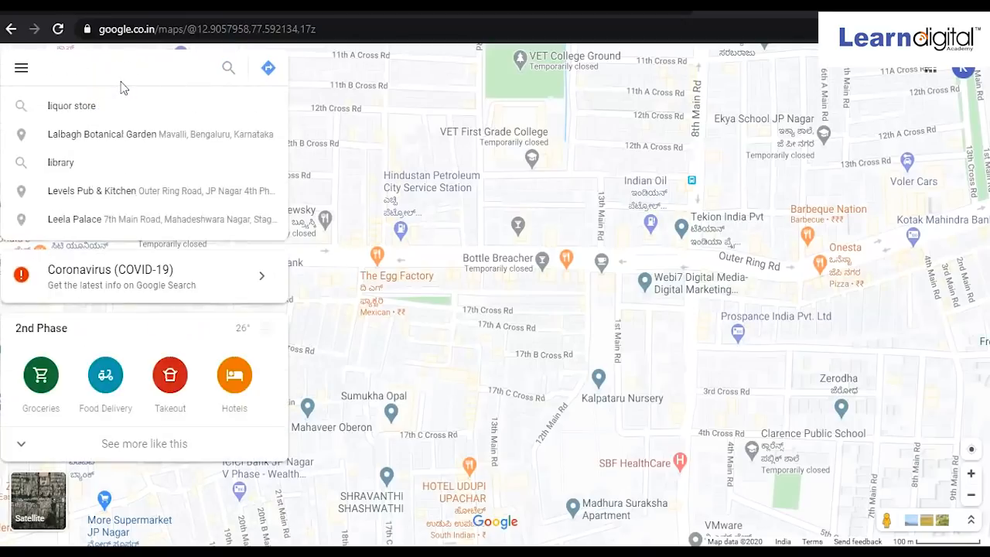
From the Maps menu, choose to add a missing place.
click(21, 68)
scroll(108, 394, down, 3)
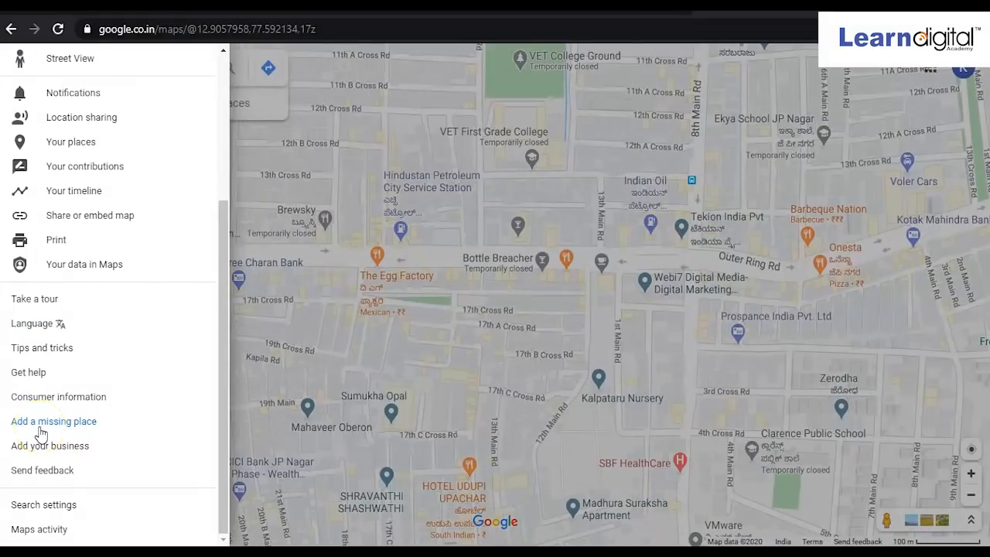
click(42, 424)
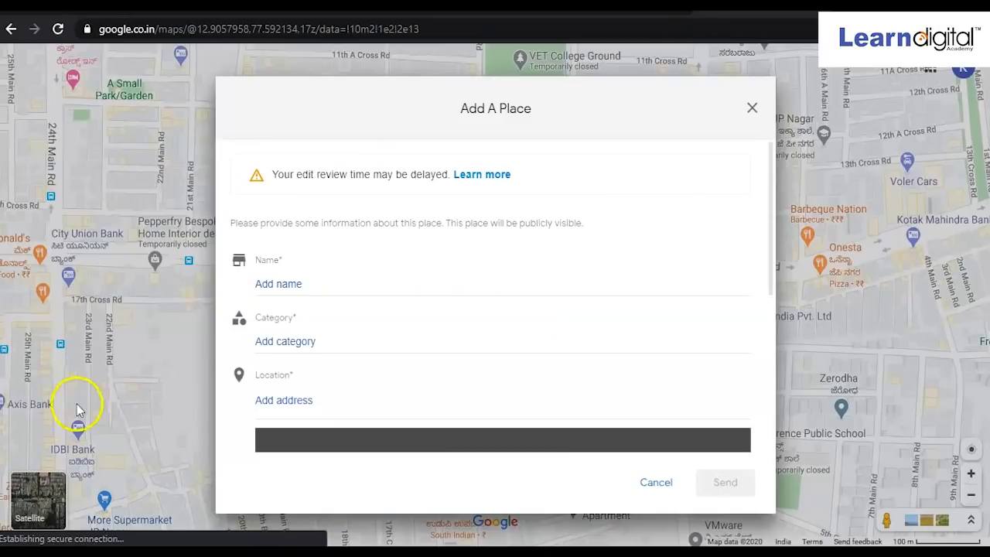
Dismiss the Add A Place form without entering a name or any other details.
click(336, 292)
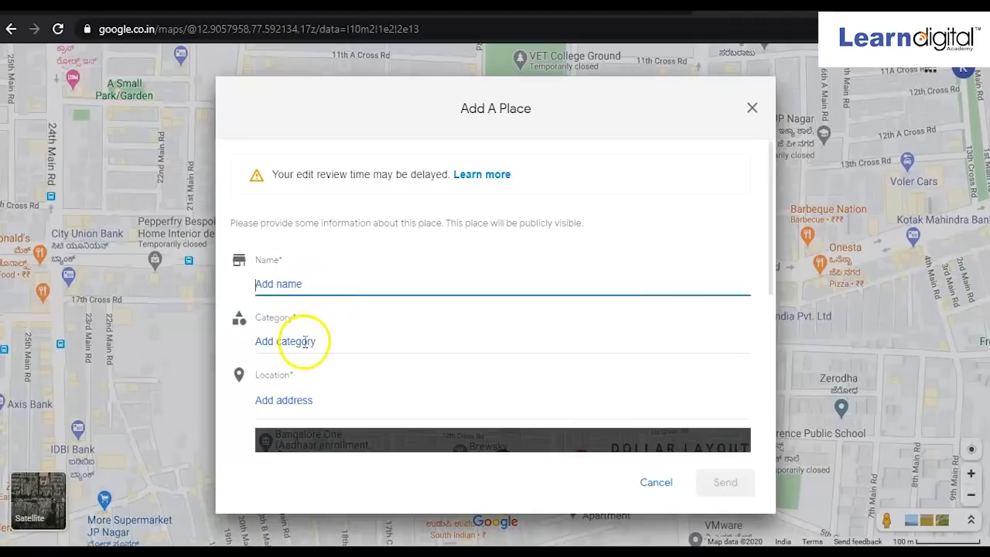
scroll(316, 414, down, 2)
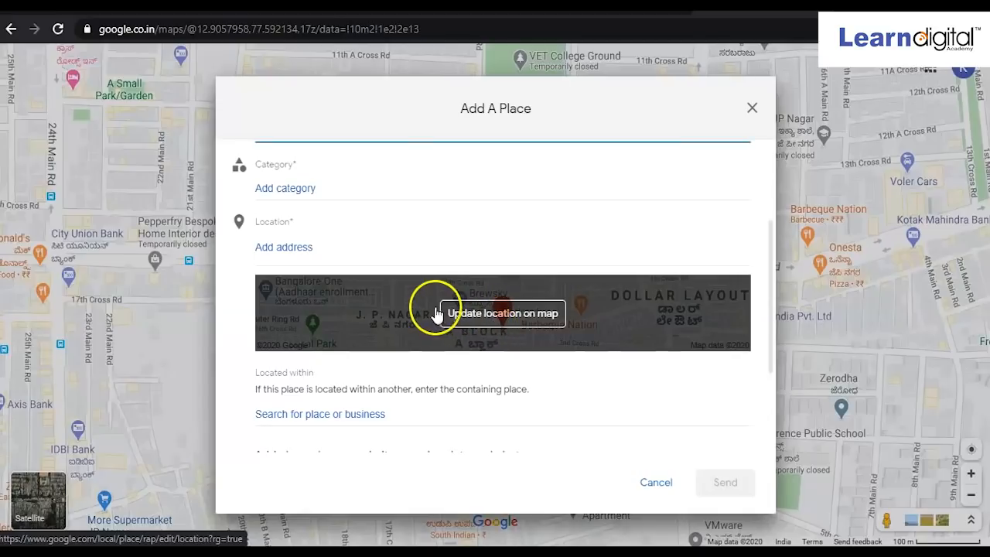
click(751, 107)
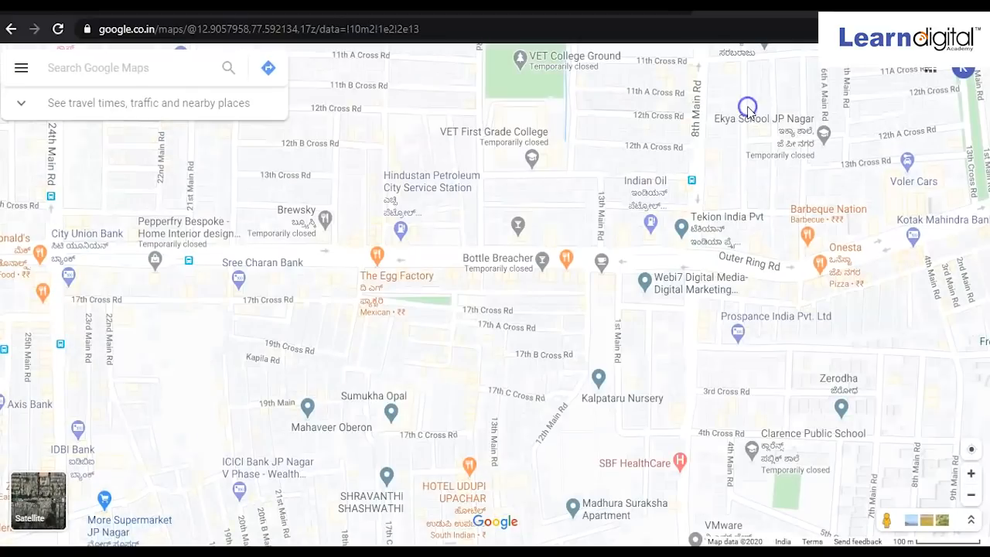
Search 'learn', open the Learn Digital Academy place details, and show its Share options.
click(112, 67)
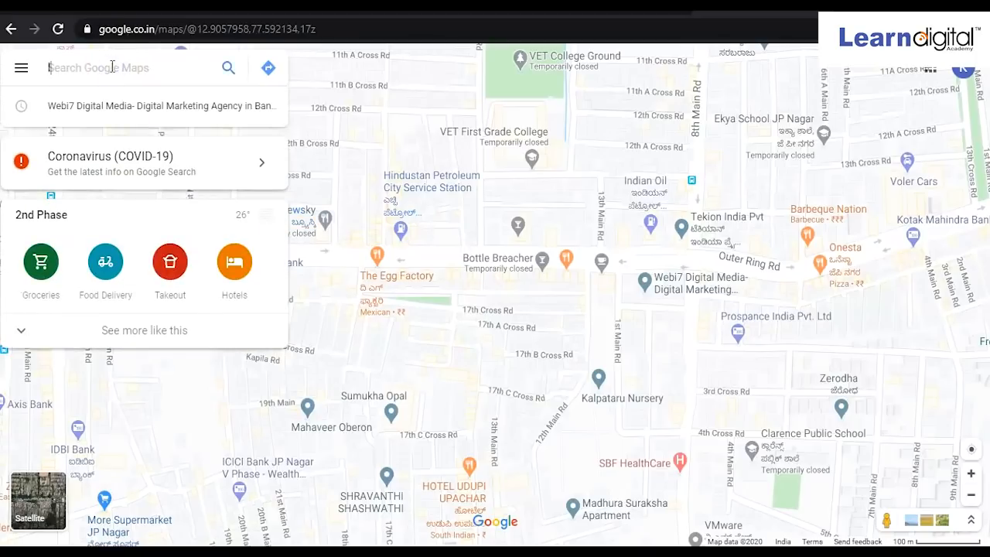
text(learn)
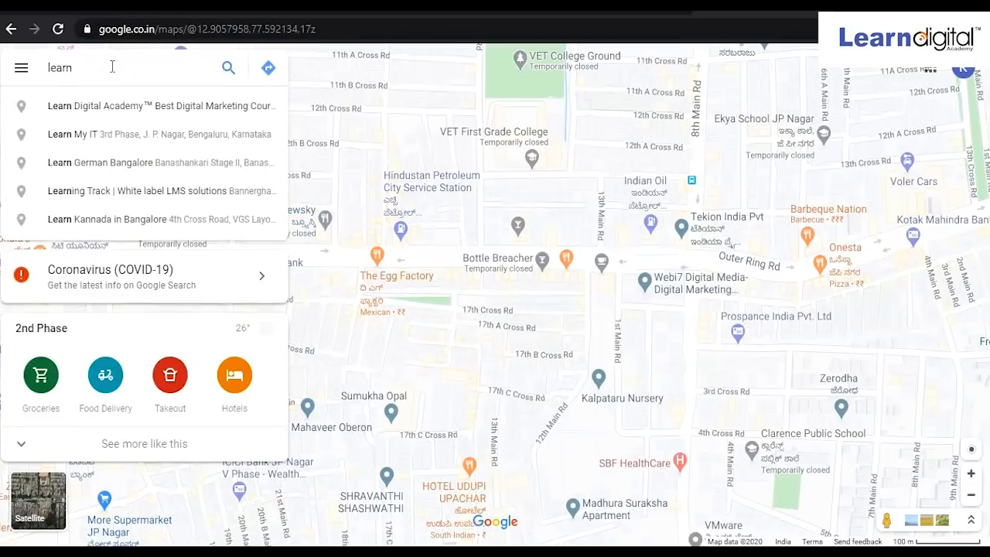
click(106, 106)
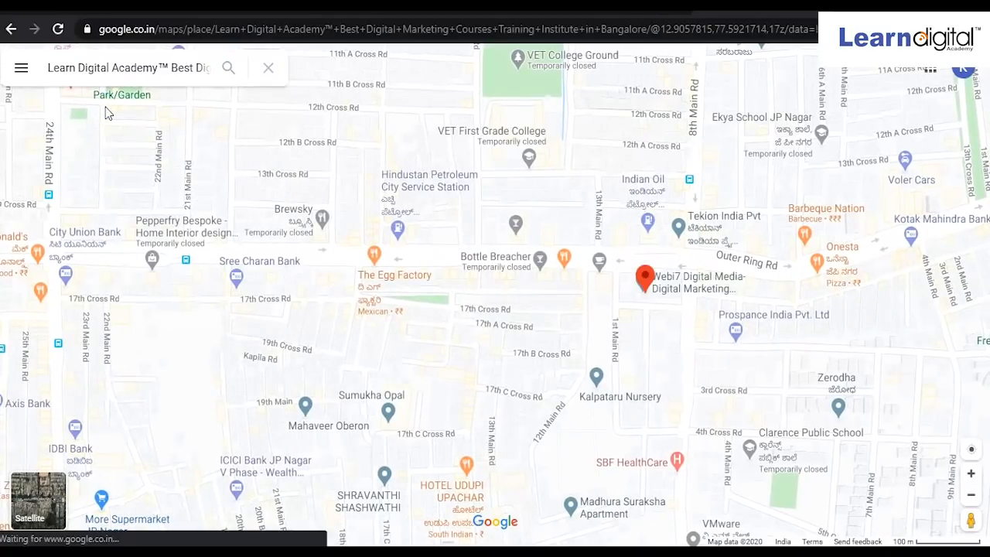
click(228, 73)
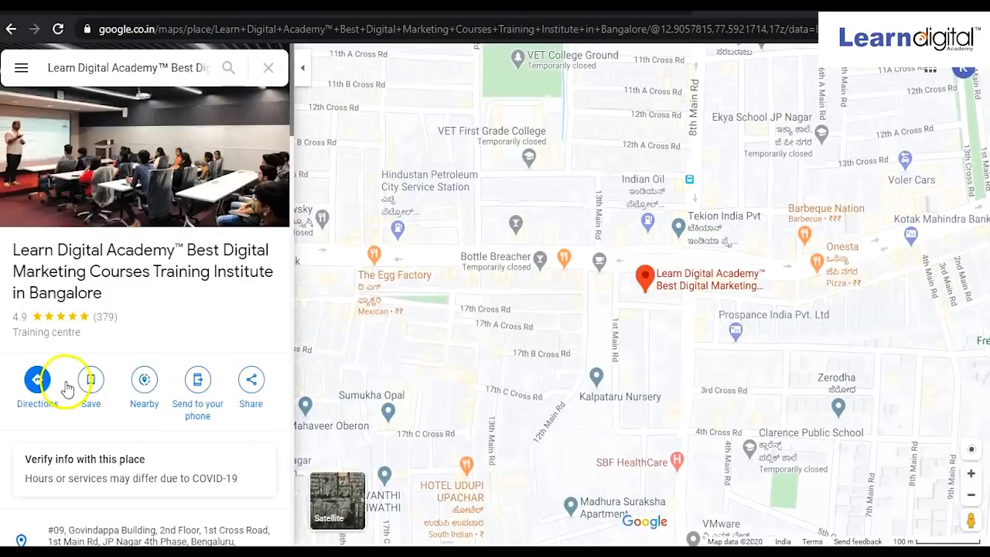
click(251, 381)
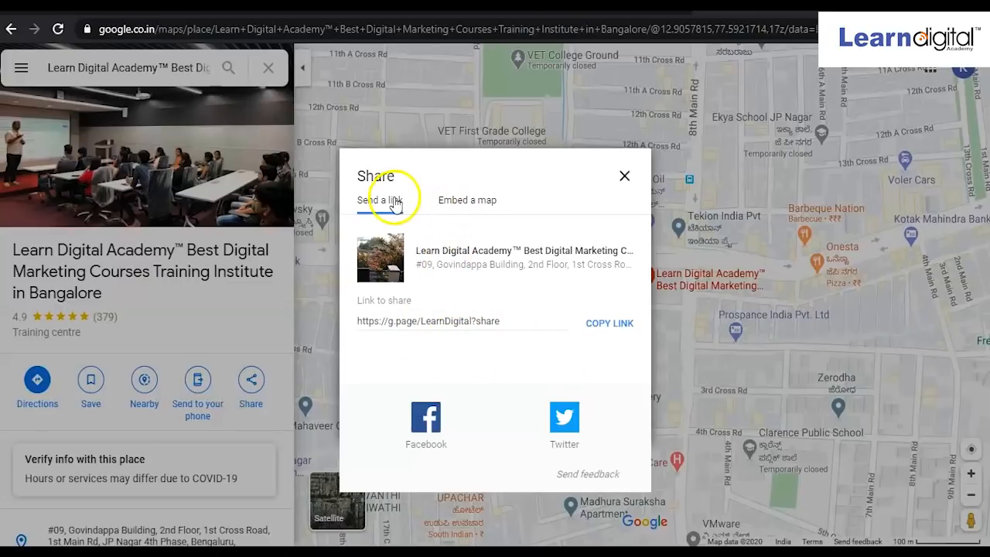
Copy the Learn Digital Academy map's iframe embed HTML from the Embed a map tab.
click(461, 202)
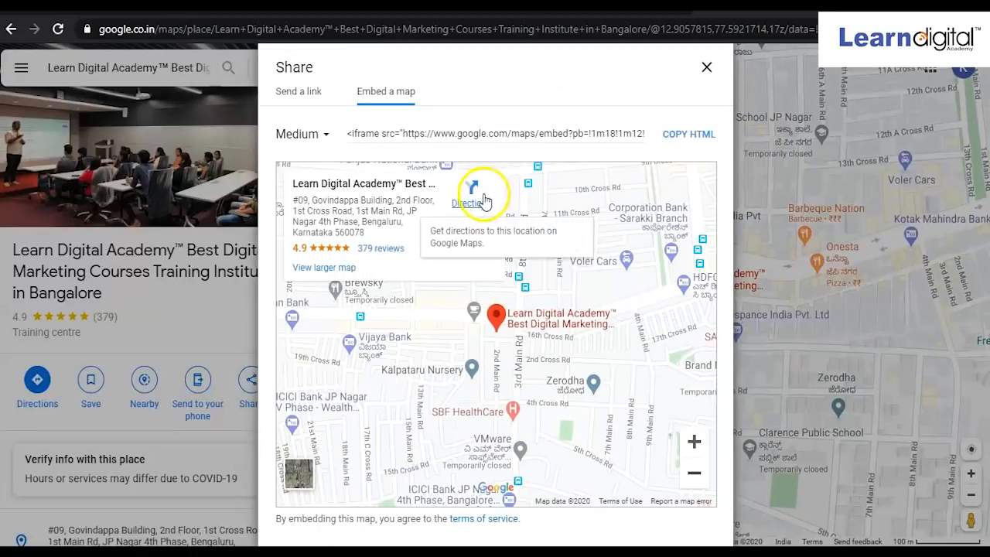
click(686, 137)
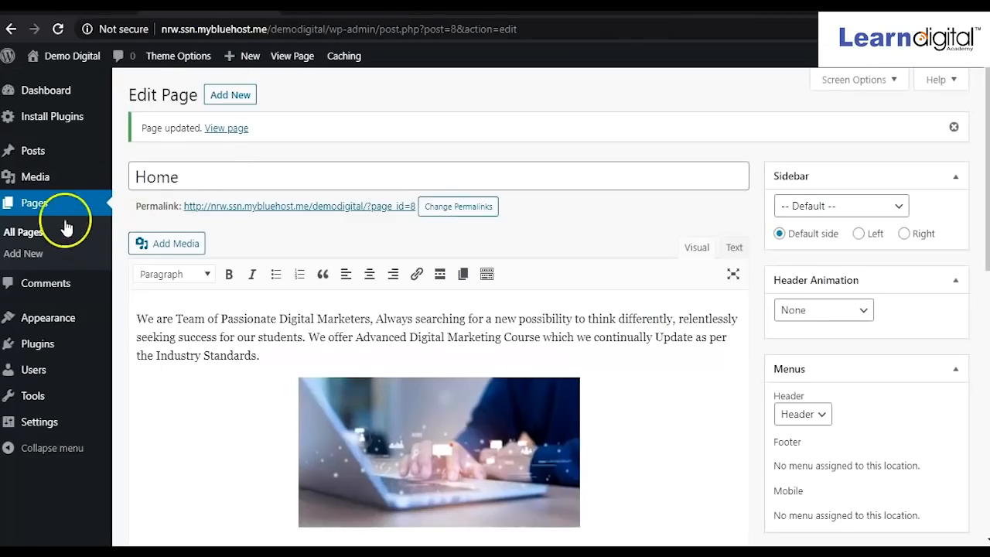
Go from the Dashboard to All Pages and open the Contact Us page for editing.
click(46, 96)
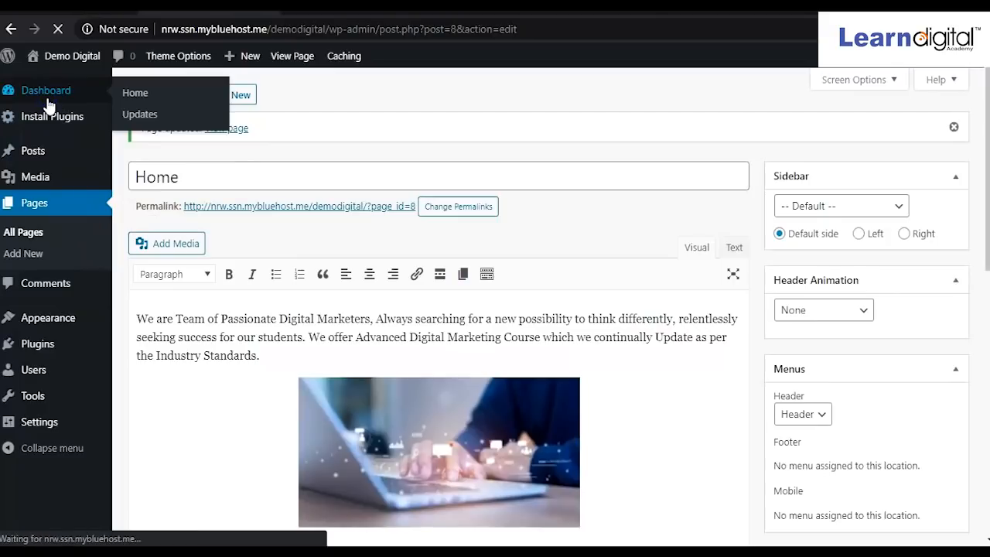
click(79, 100)
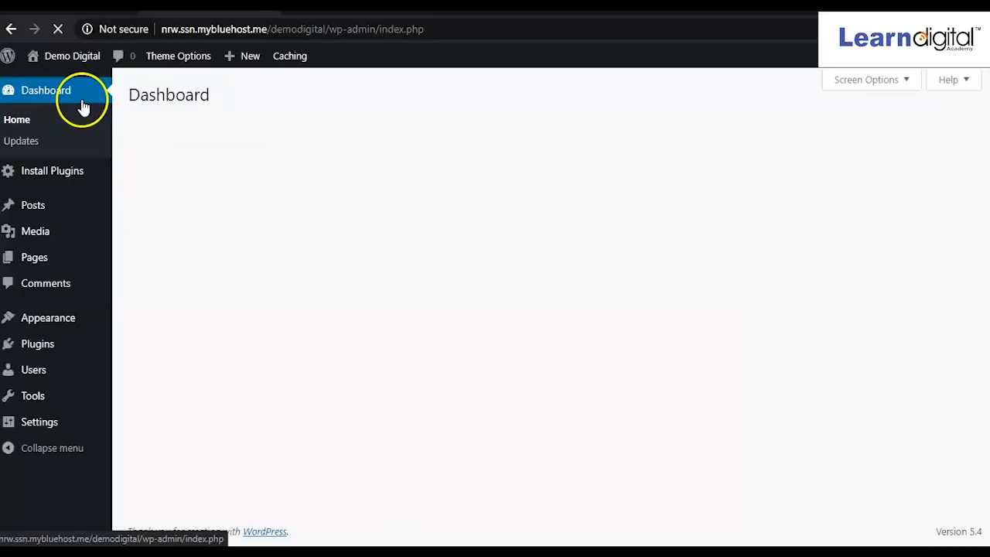
mouse_move(43, 257)
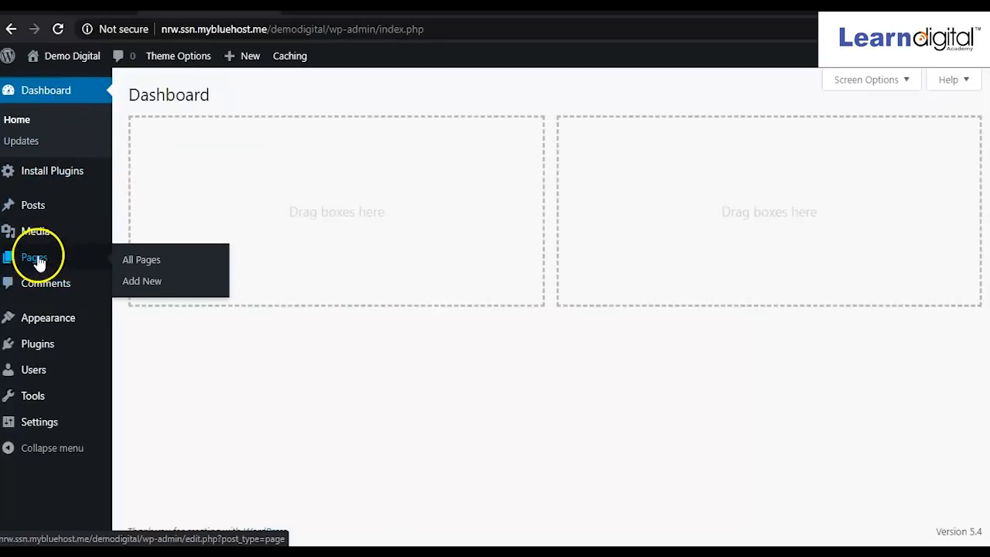
click(134, 247)
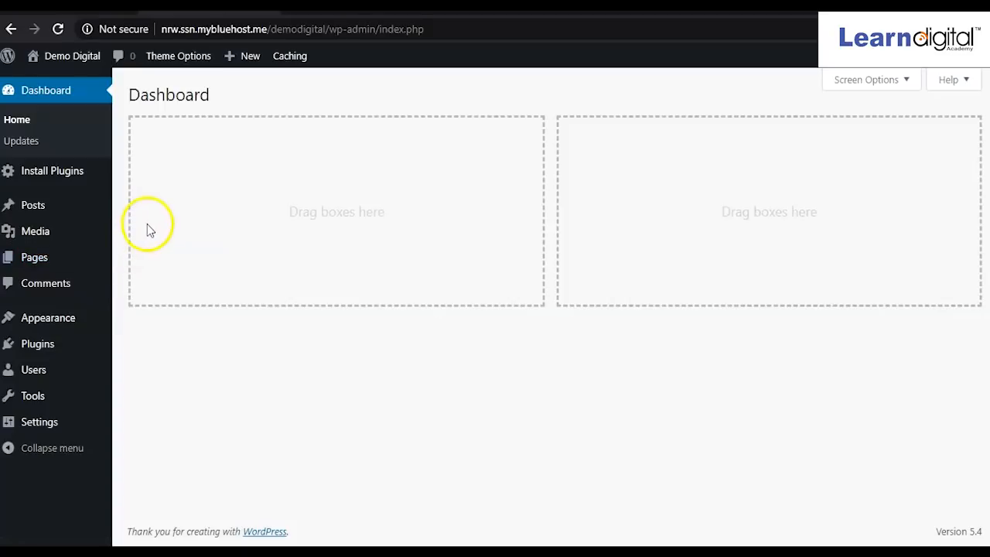
mouse_move(85, 263)
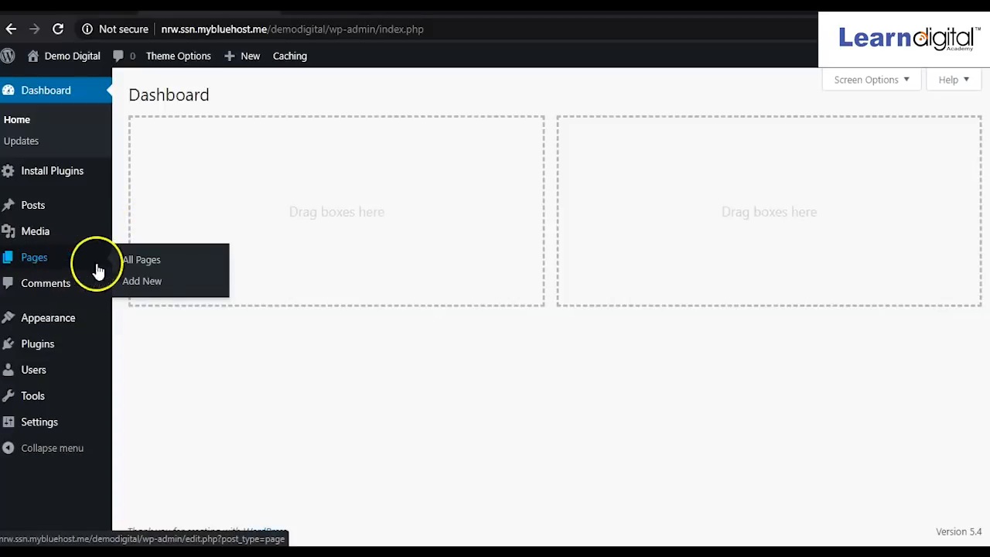
click(157, 265)
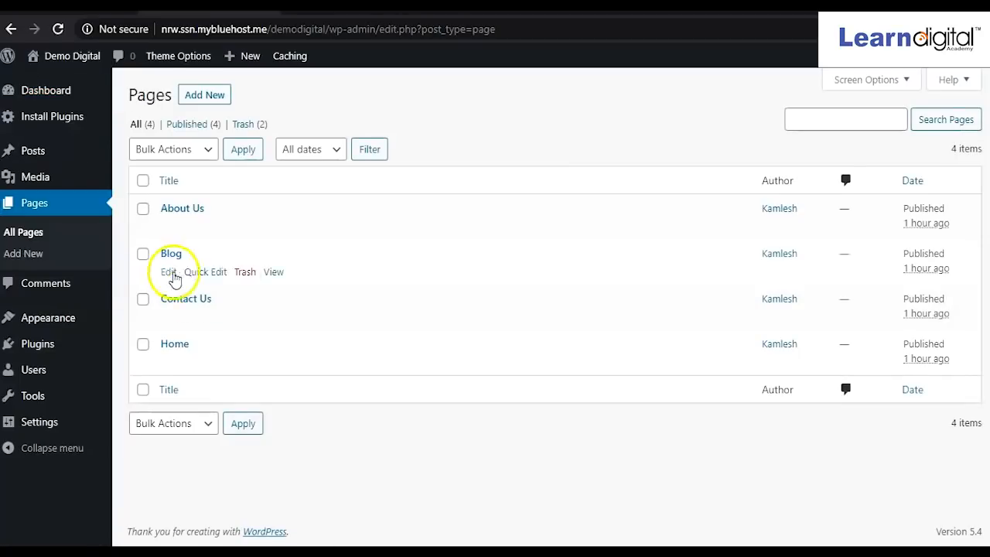
click(169, 318)
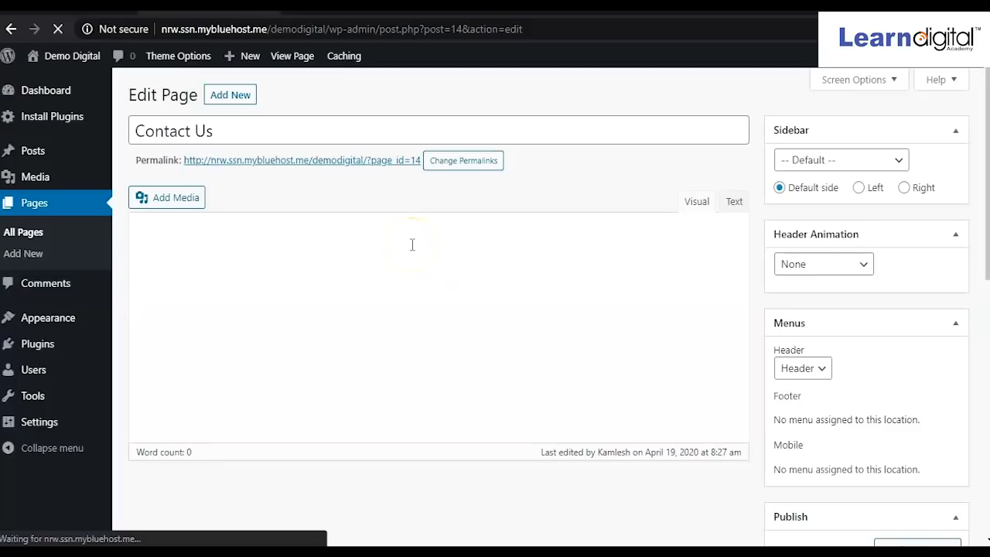
Switch the Contact Us editor to the Text tab to view its raw HTML.
mouse_move(234, 53)
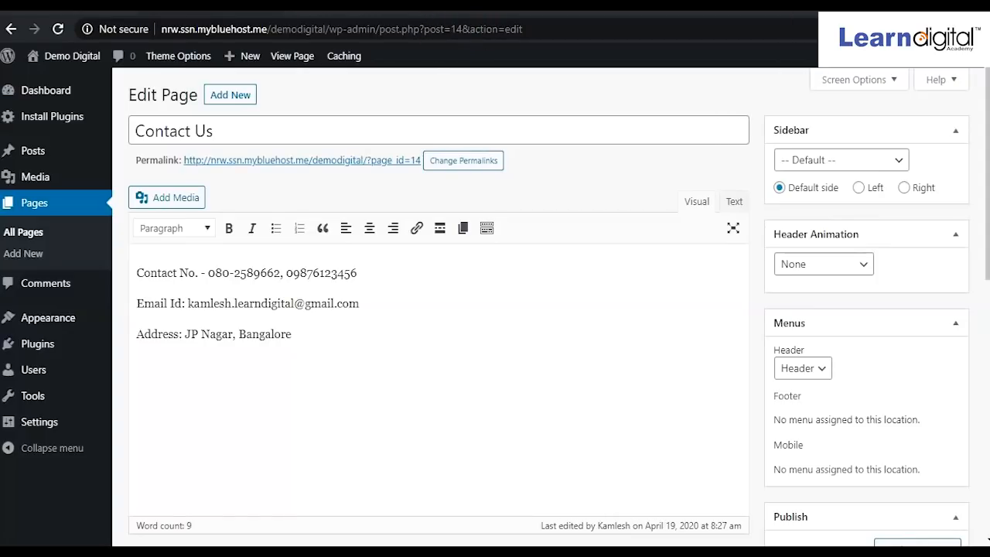
mouse_move(693, 180)
mouse_down()
mouse_move(755, 201)
mouse_move(749, 207)
mouse_up()
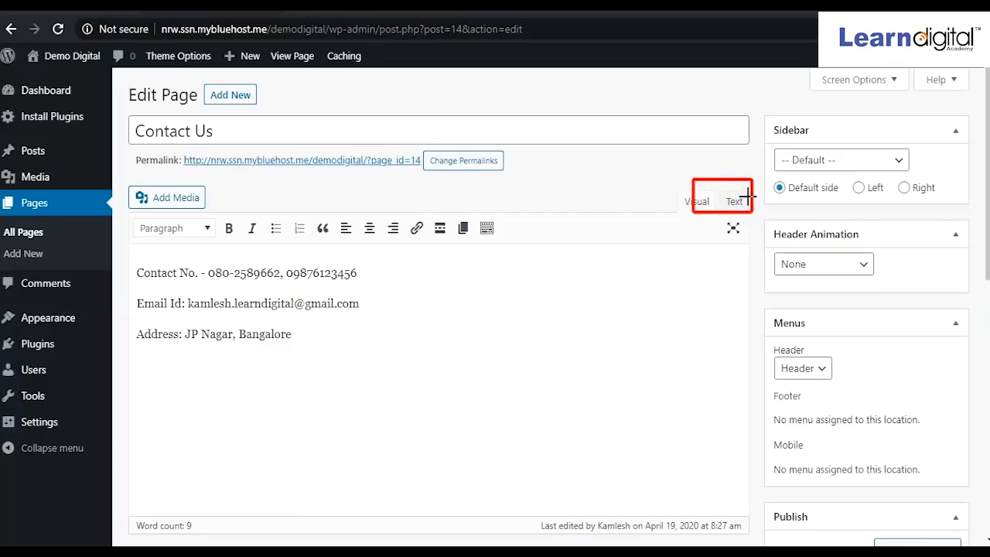
right_click(616, 38)
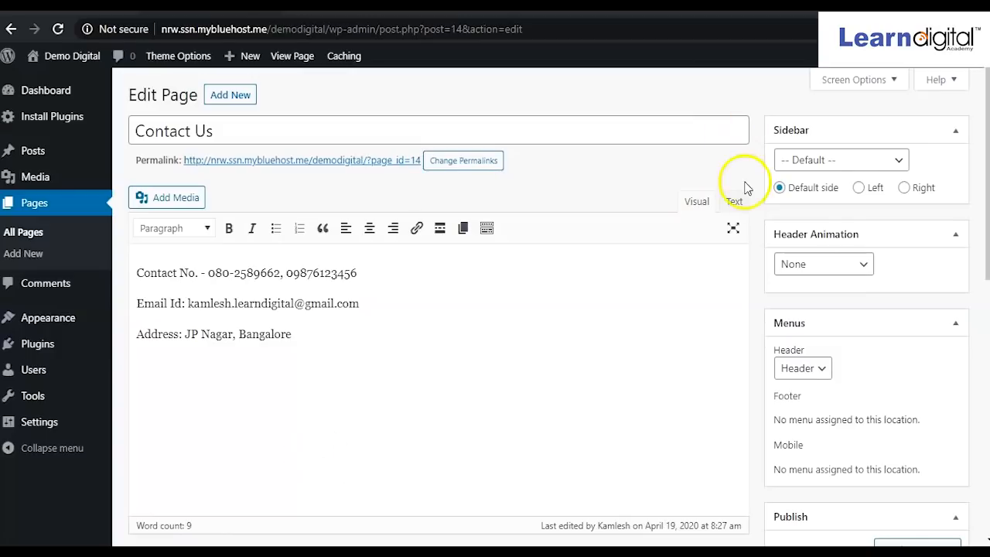
click(735, 203)
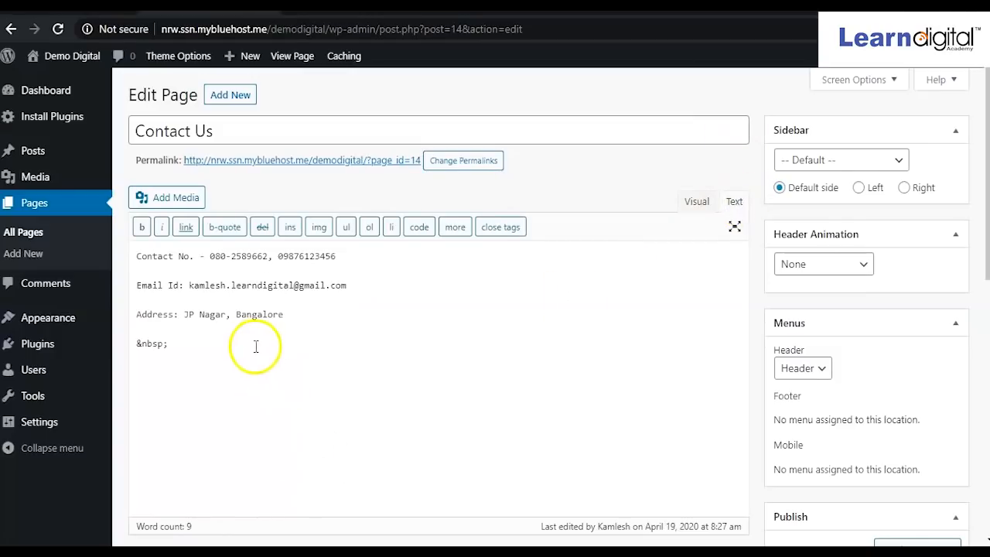
Paste the Google map iframe below the Contact Us address, check the Visual view, and update the page.
click(230, 350)
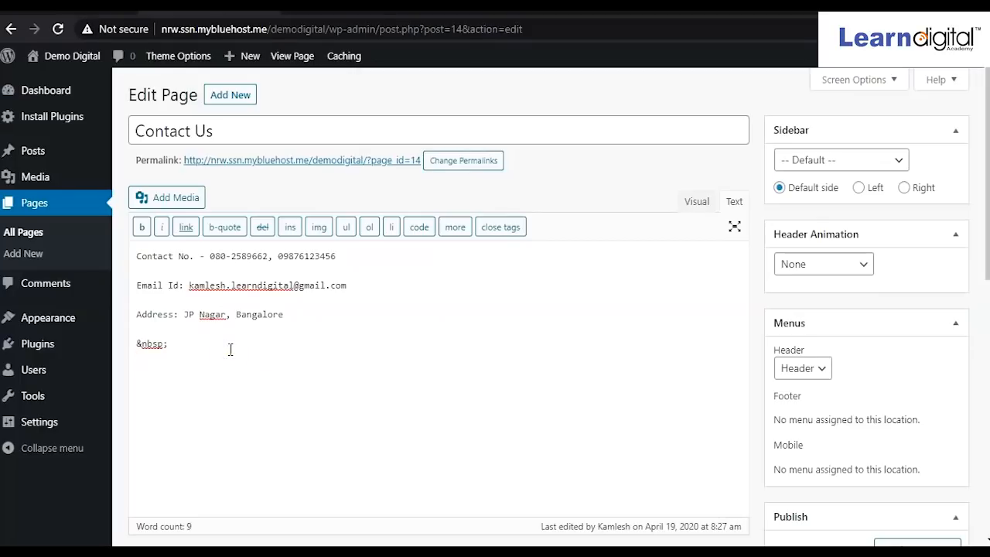
key(ctrl+v)
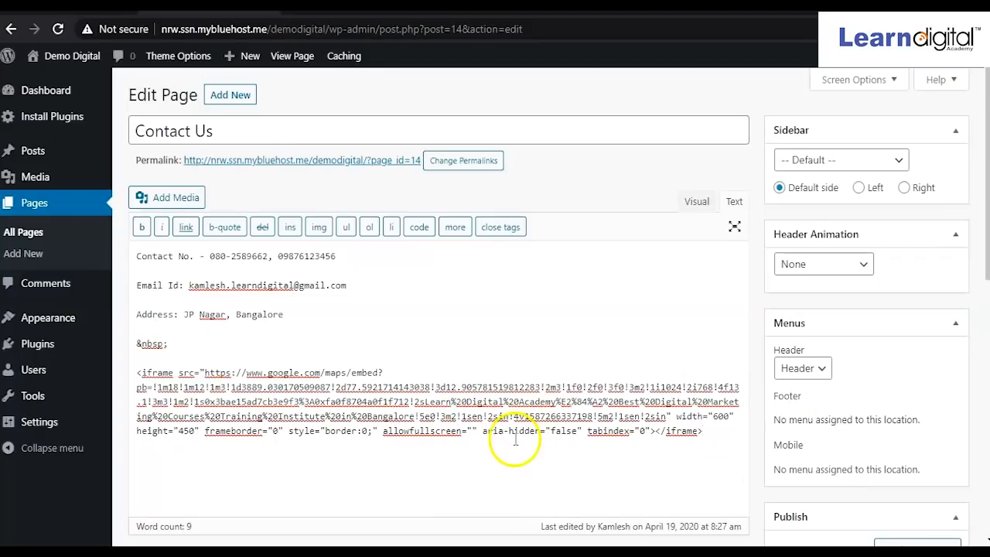
click(696, 202)
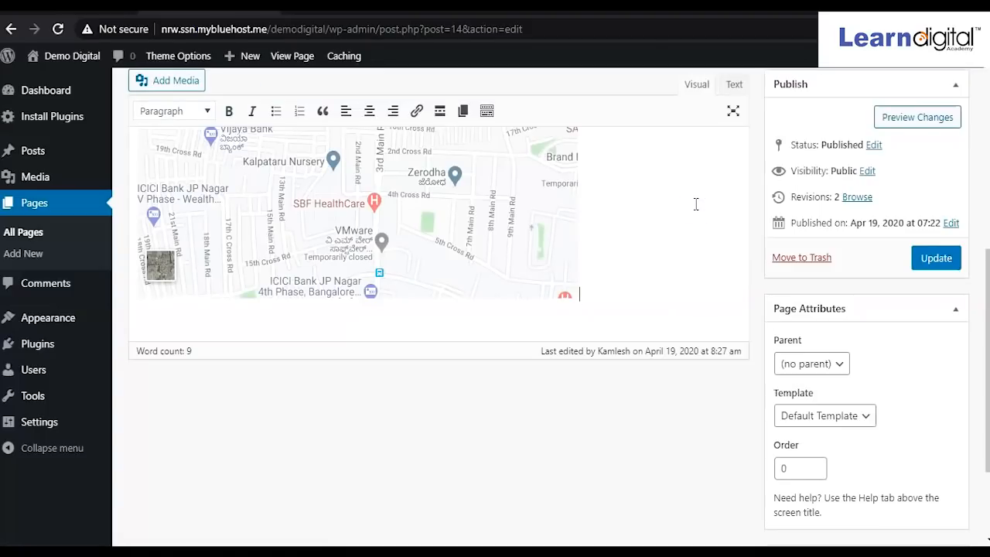
scroll(614, 247, up, 5)
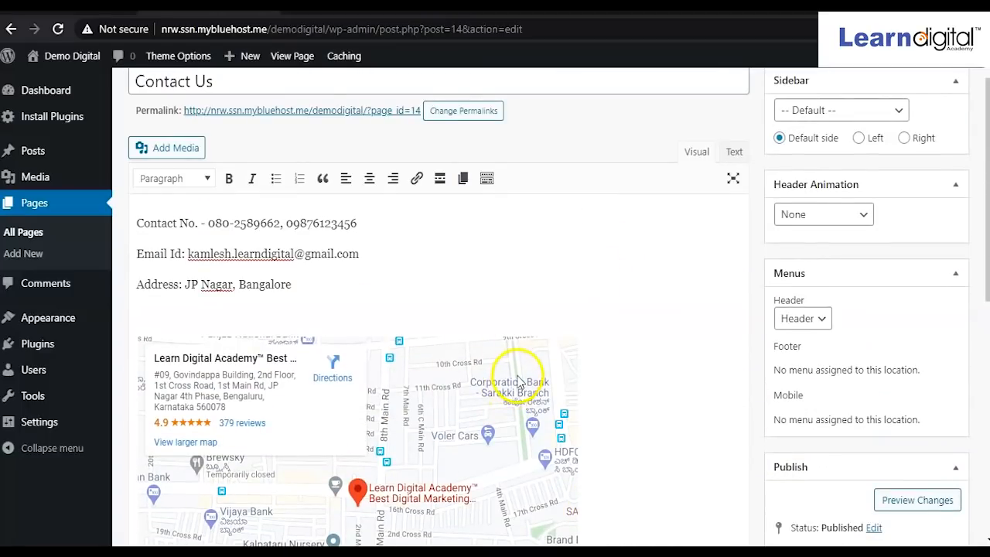
scroll(520, 387, down, 2)
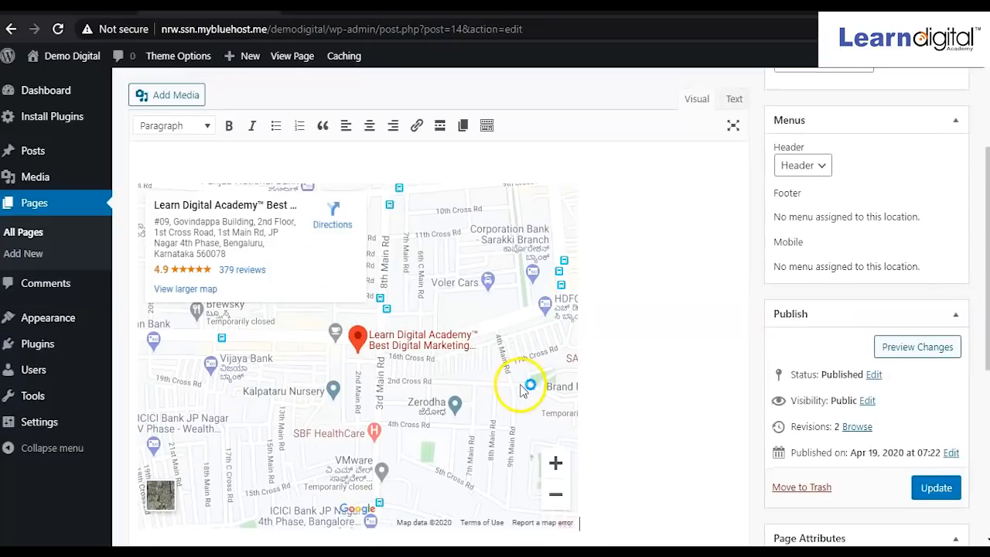
click(942, 489)
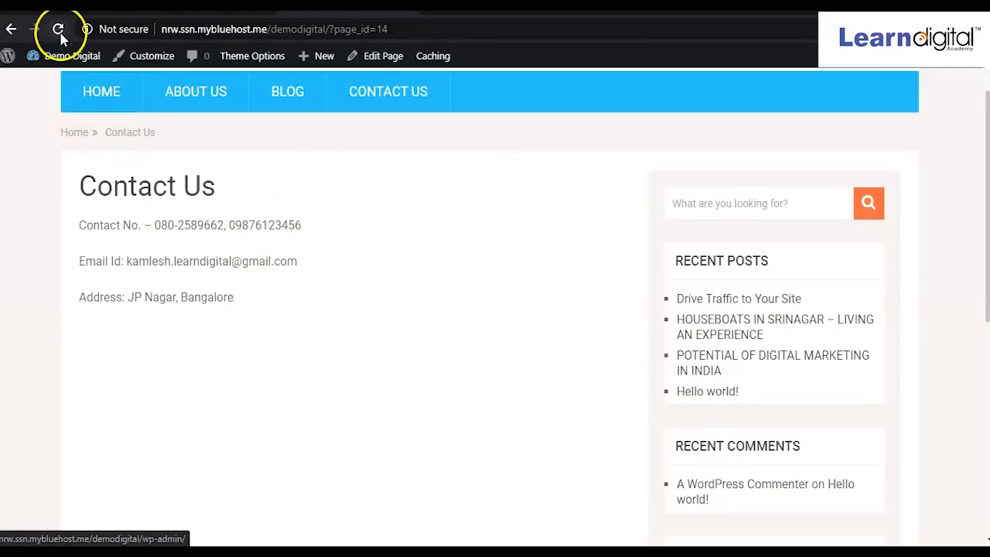
Reload the live Contact Us page to check the embedded map, then return to its Edit Page tab.
click(59, 31)
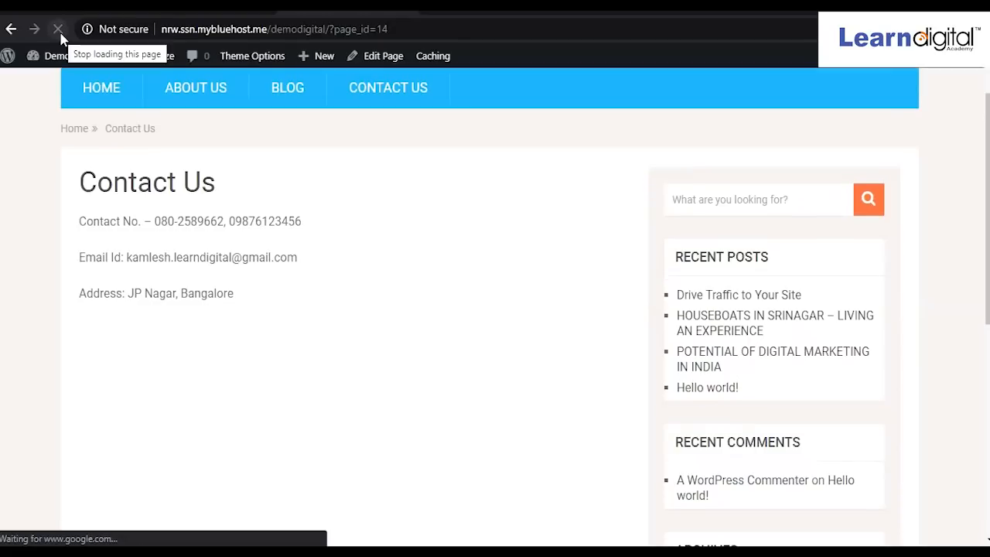
scroll(453, 473, down, 2)
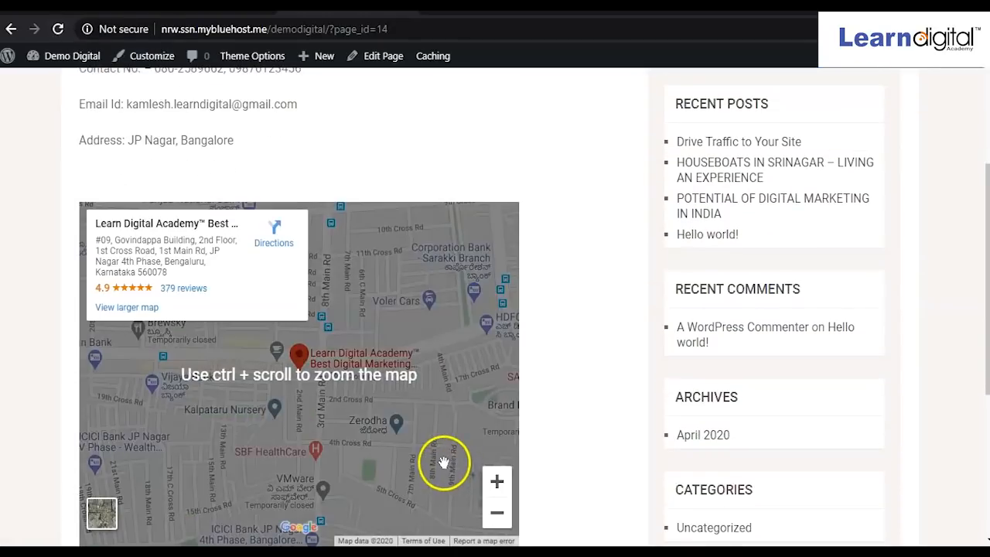
scroll(444, 462, down, 1)
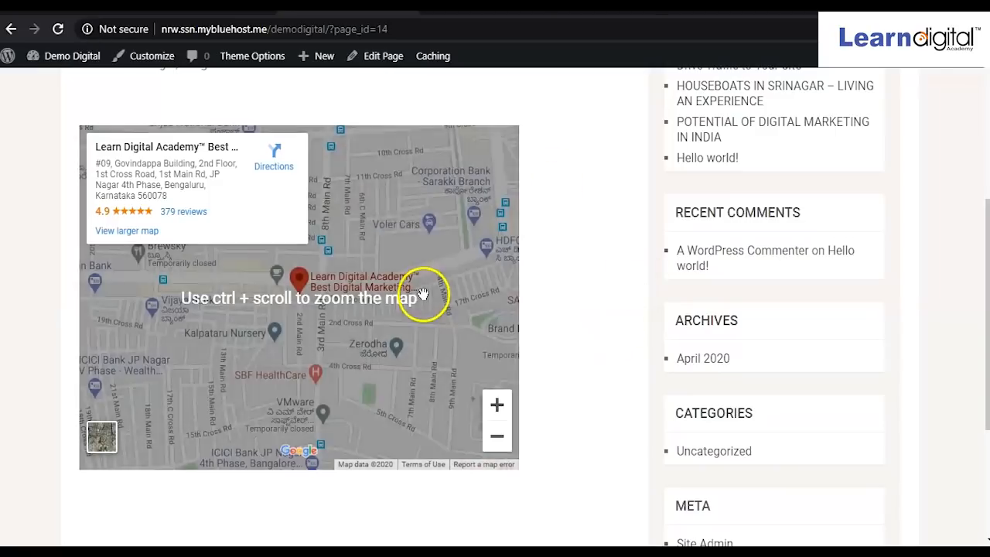
scroll(606, 282, up, 2)
scroll(606, 283, down, 2)
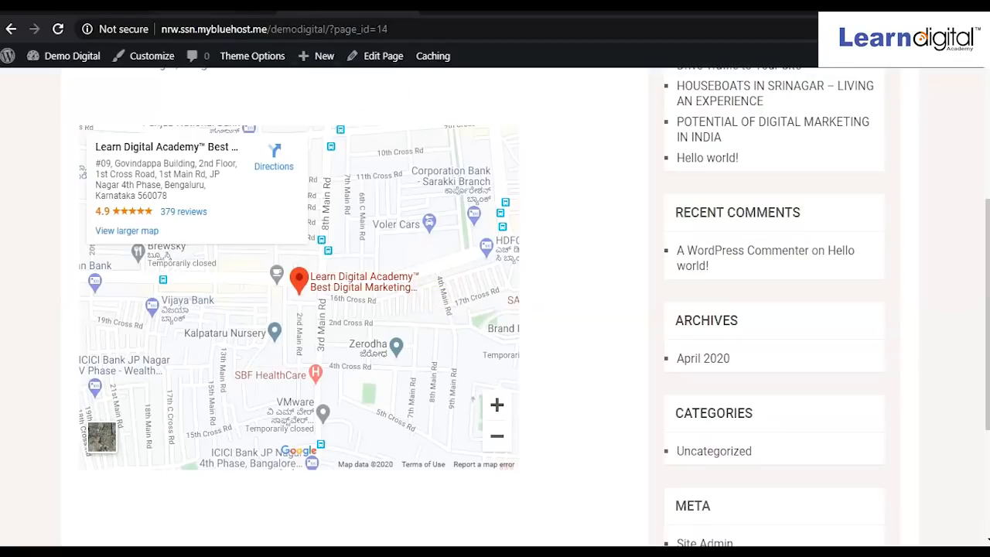
click(186, 5)
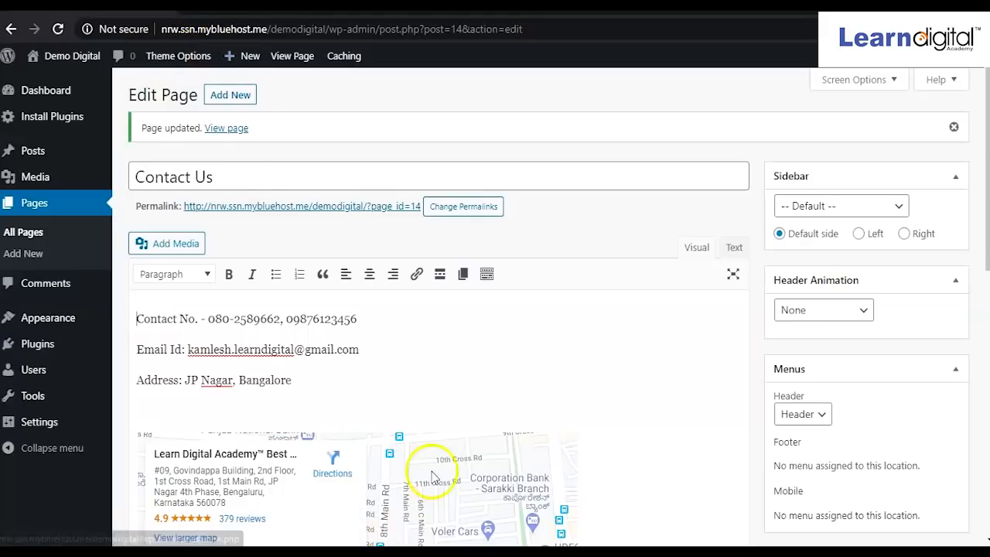
In the HTML view, delete the last digit of the map iframe's 600 width value.
click(731, 249)
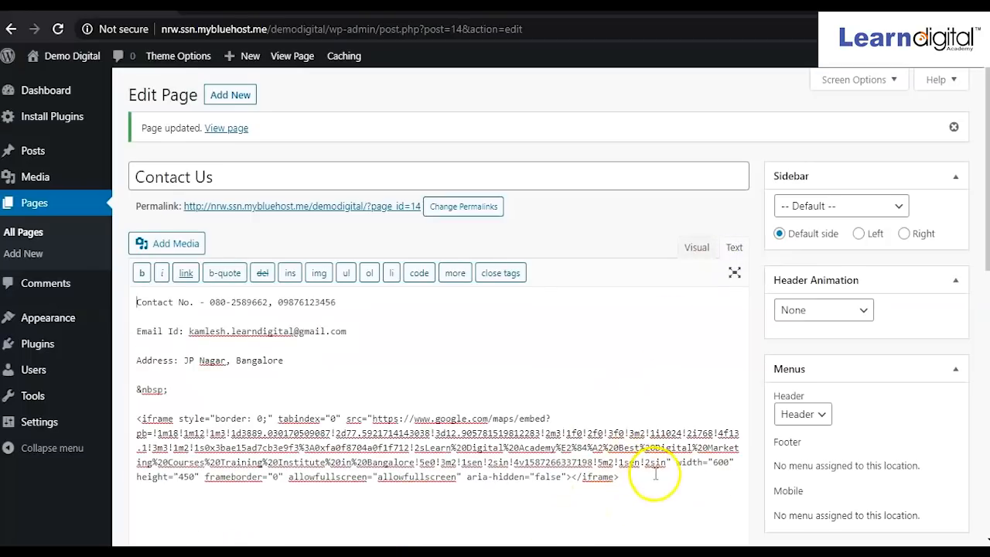
click(691, 461)
drag(732, 462, 728, 461)
click(186, 477)
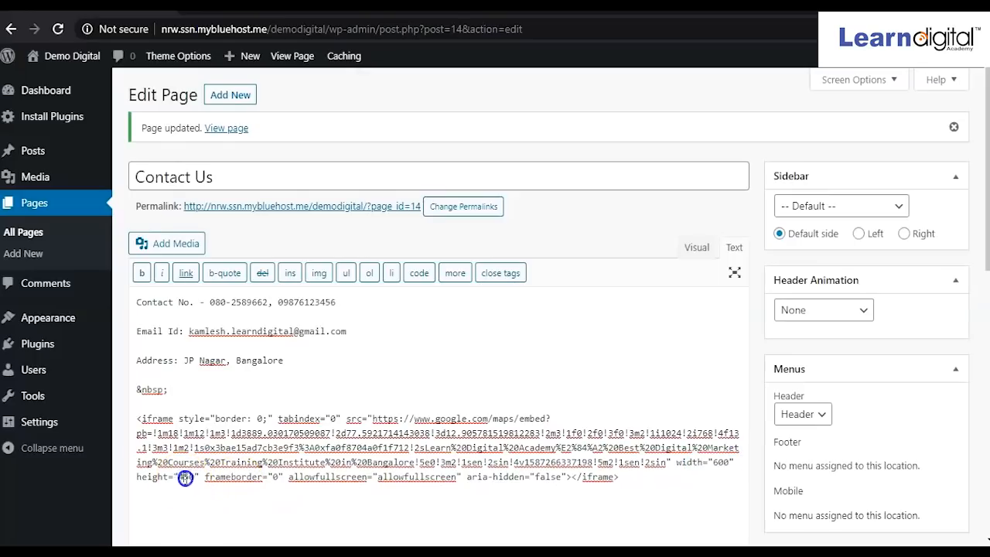
click(217, 477)
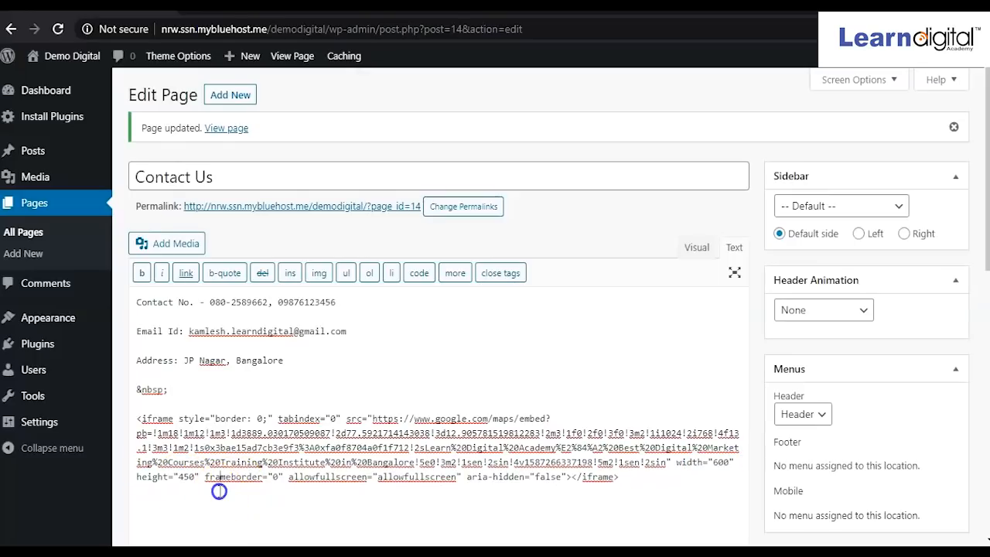
click(729, 462)
key(BackSpace)
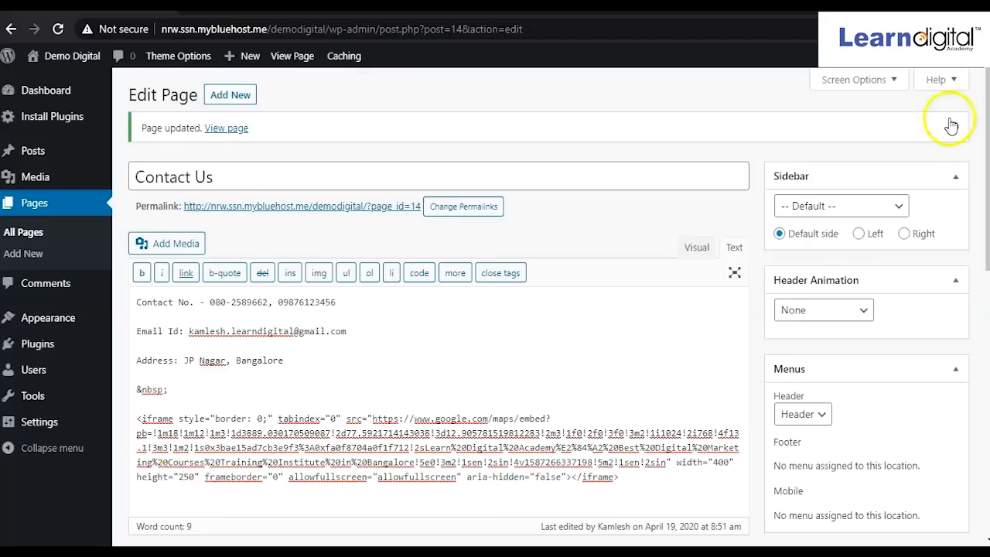
Update the Contact Us page to save the edited map embed code.
scroll(456, 414, down, 2)
scroll(476, 406, down, 2)
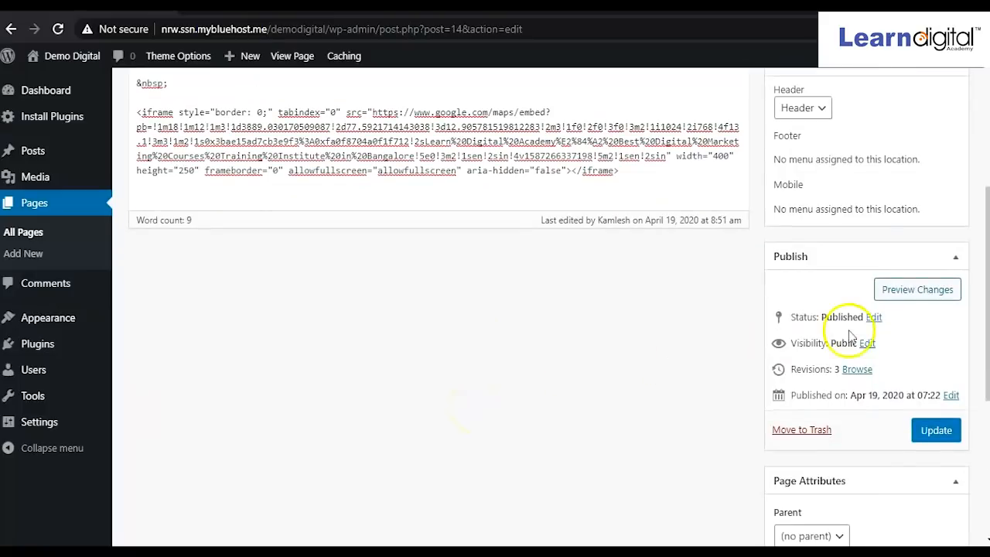
click(932, 431)
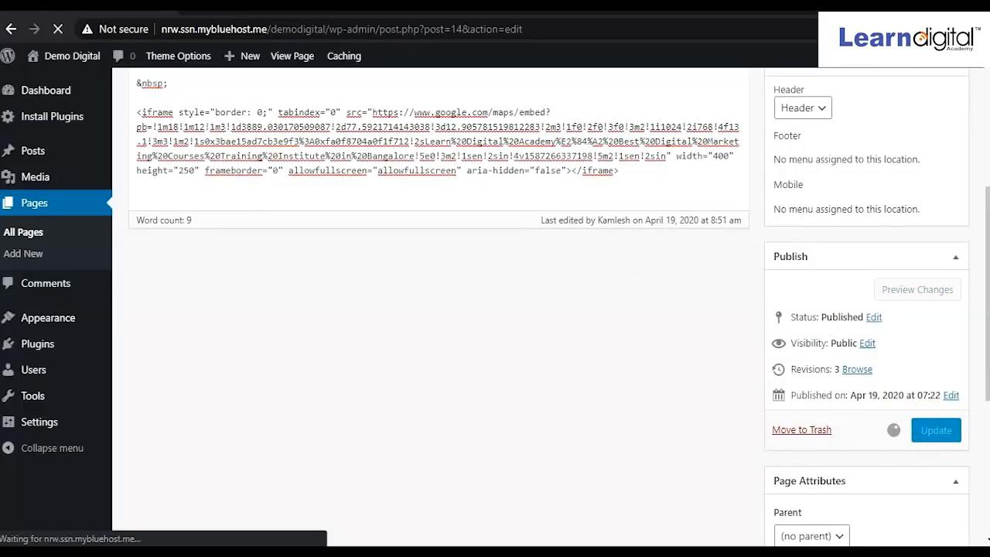
mouse_move(553, 551)
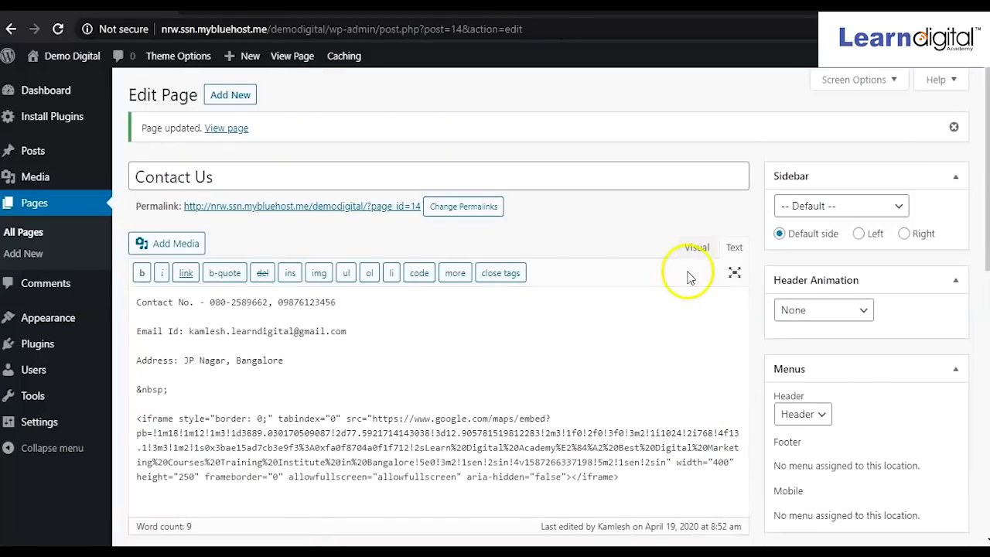
Preview the rendered Google map in the Contact Us page's Visual view.
click(693, 249)
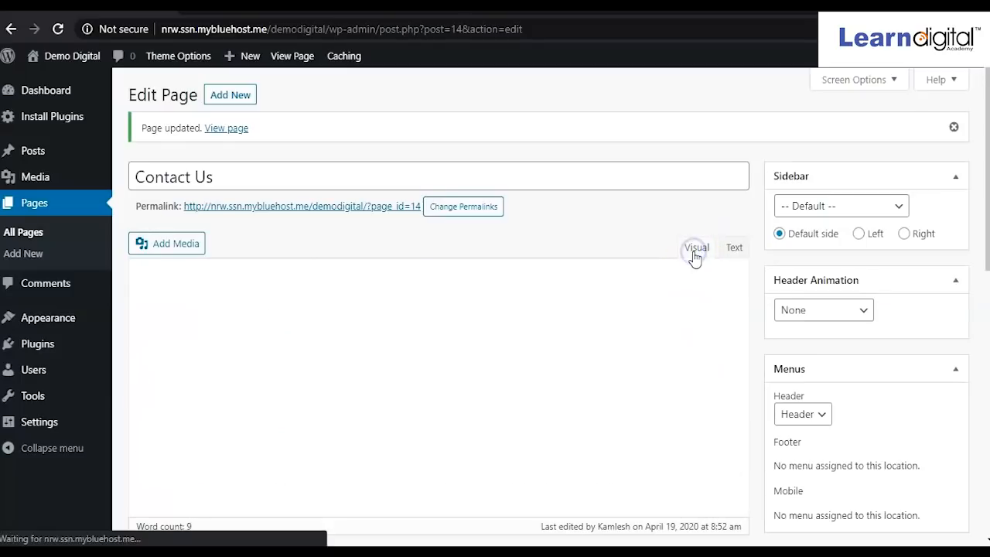
scroll(549, 340, down, 3)
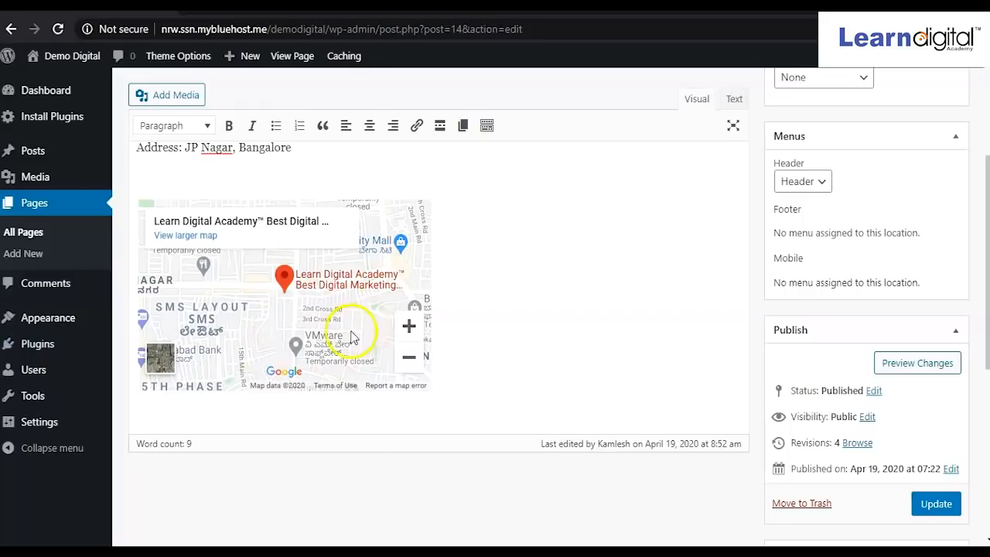
scroll(402, 283, up, 1)
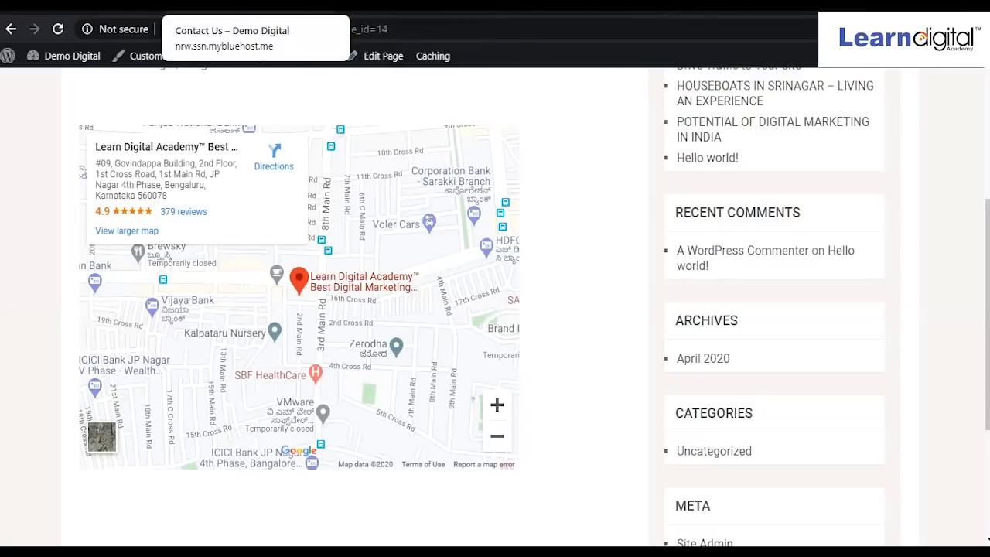
Reload the live Contact Us page and scroll through it to check the map.
scroll(202, 263, up, 5)
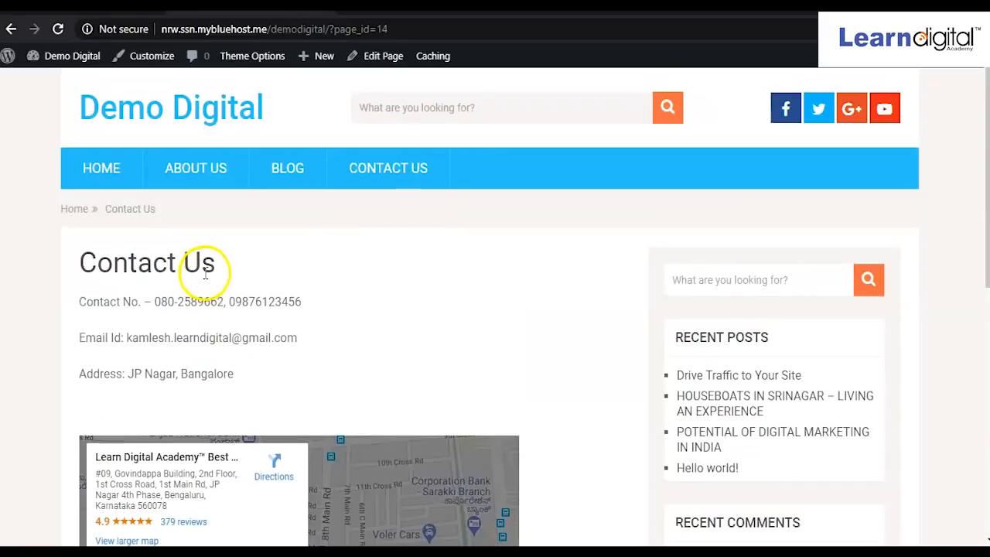
scroll(232, 325, down, 1)
scroll(198, 327, up, 1)
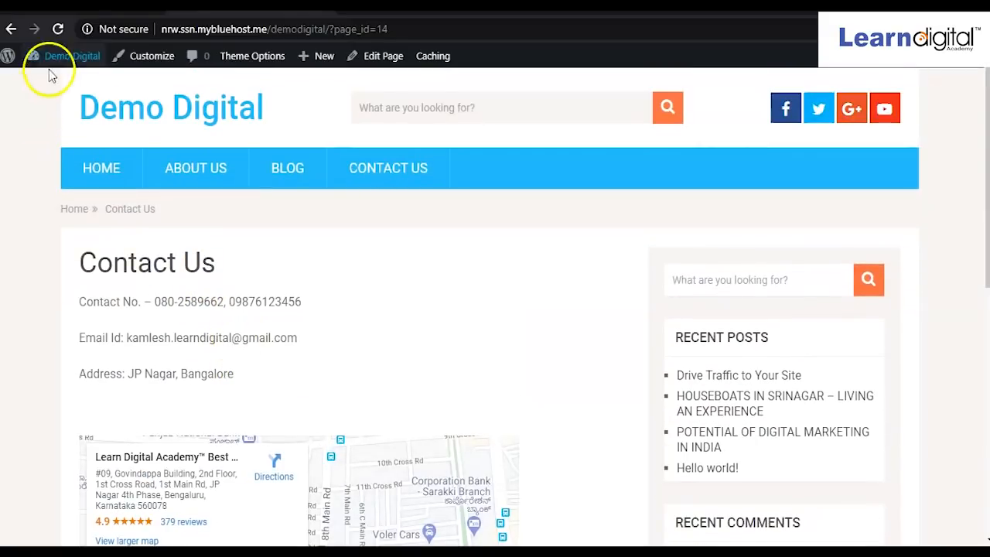
click(60, 31)
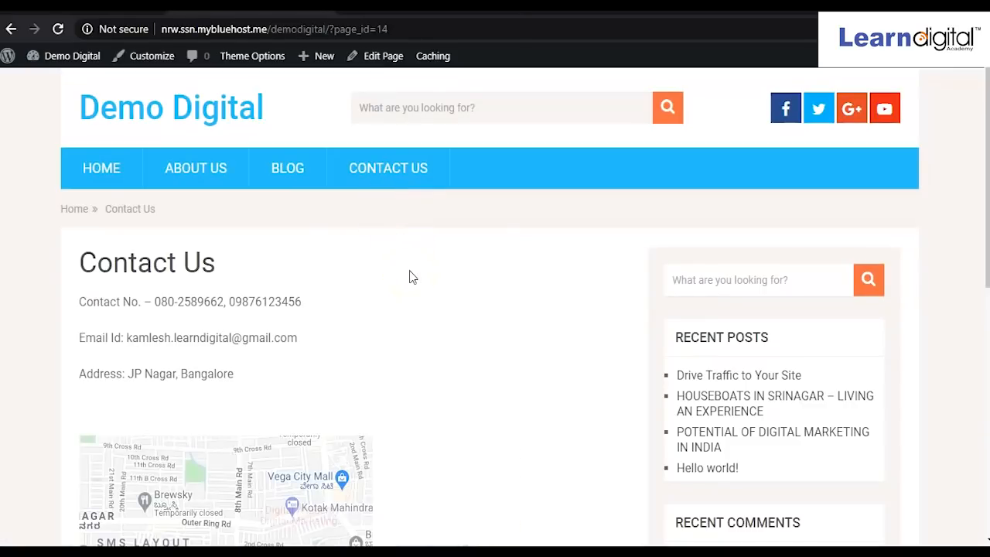
scroll(453, 392, down, 1)
scroll(294, 343, down, 3)
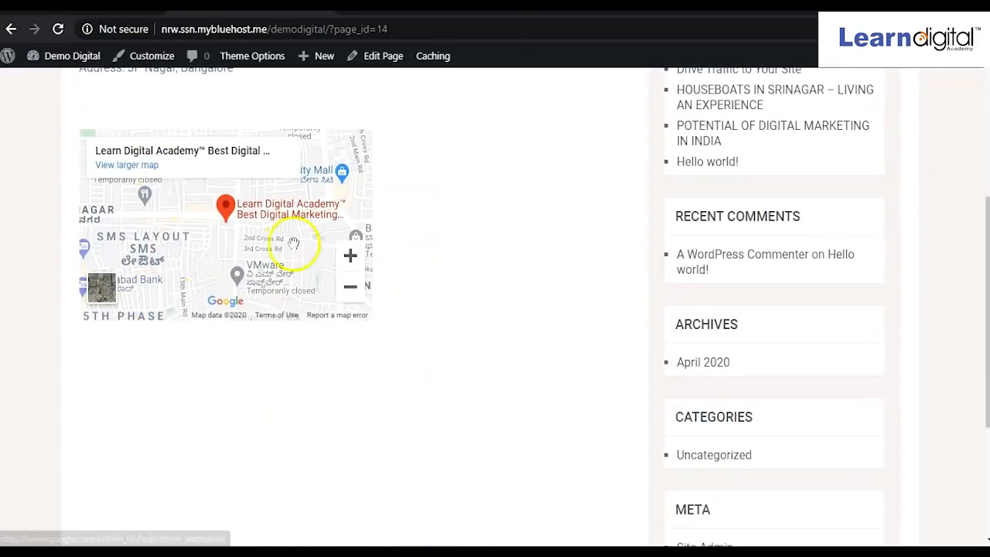
scroll(376, 314, up, 2)
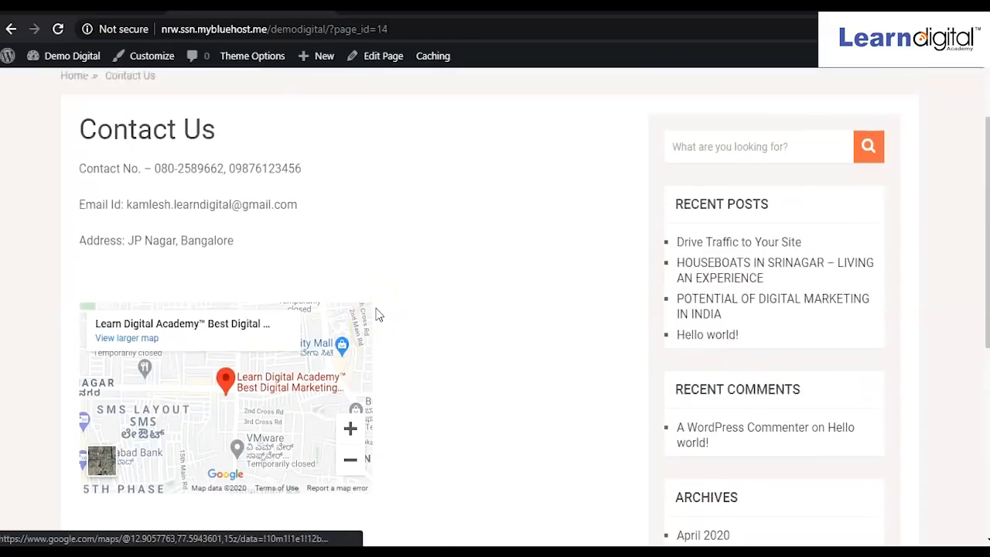
scroll(377, 314, up, 2)
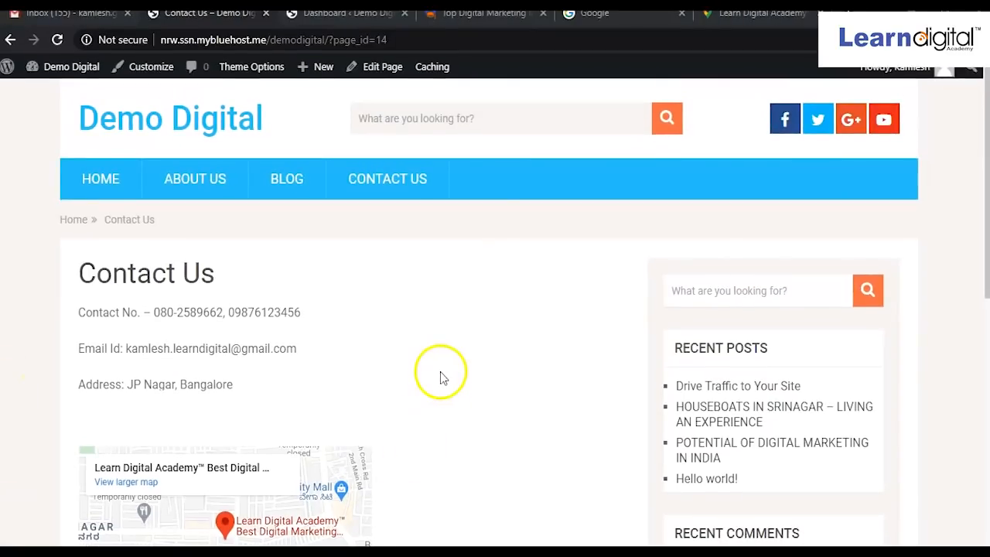
Go to the site's Home page to see its intro paragraph and laptop photo.
click(97, 191)
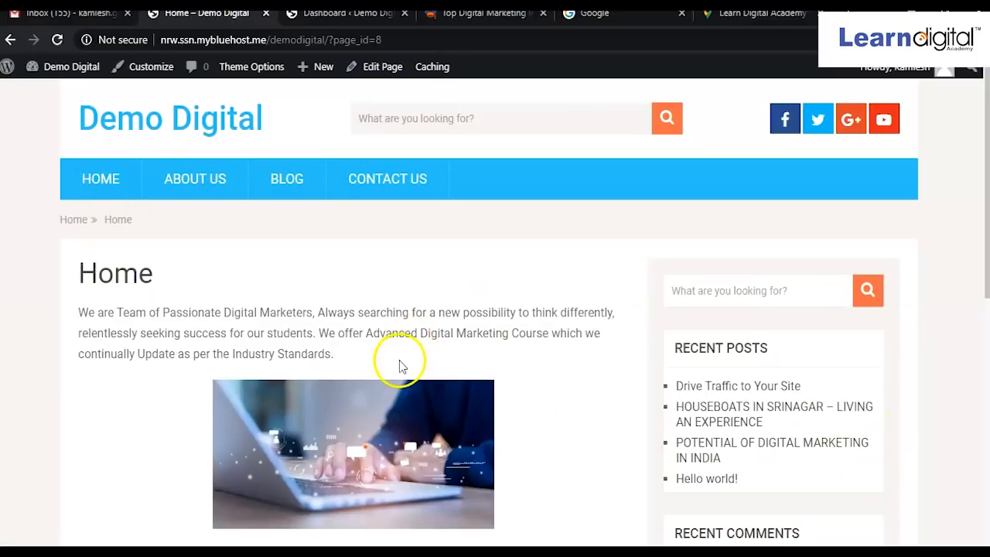
scroll(398, 360, down, 2)
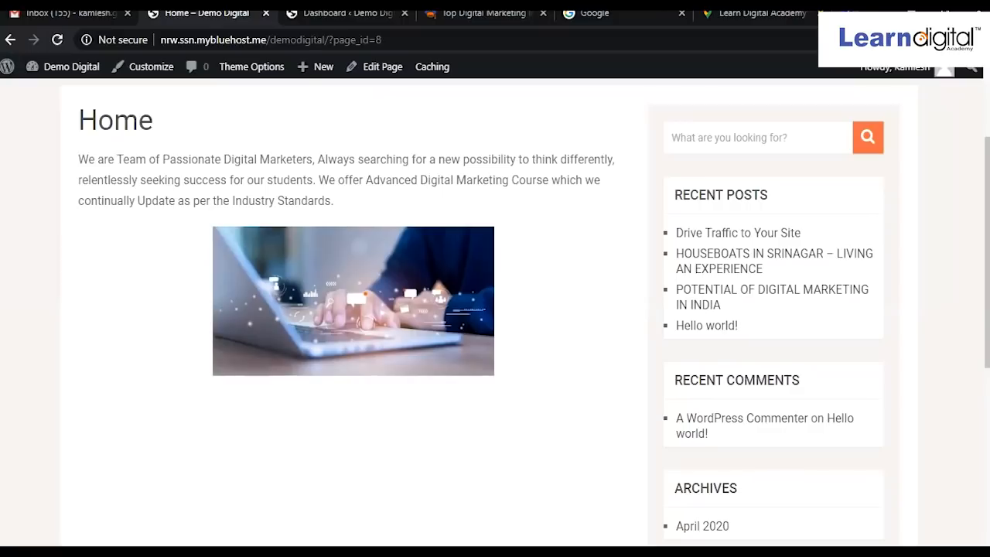
key(ctrl+t)
Load YouTube's home page in the new tab by entering 'youtube' in the address bar.
text(y)
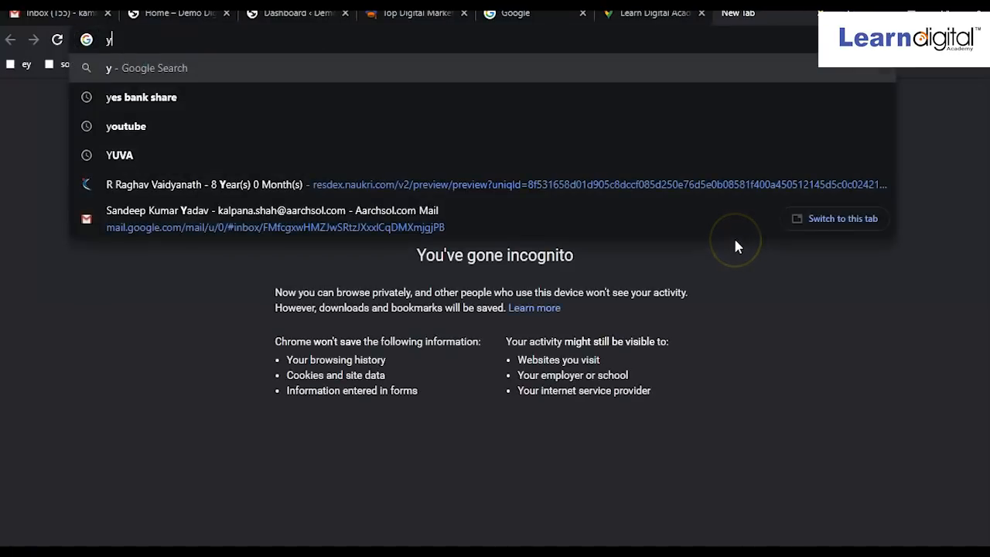
text(outube)
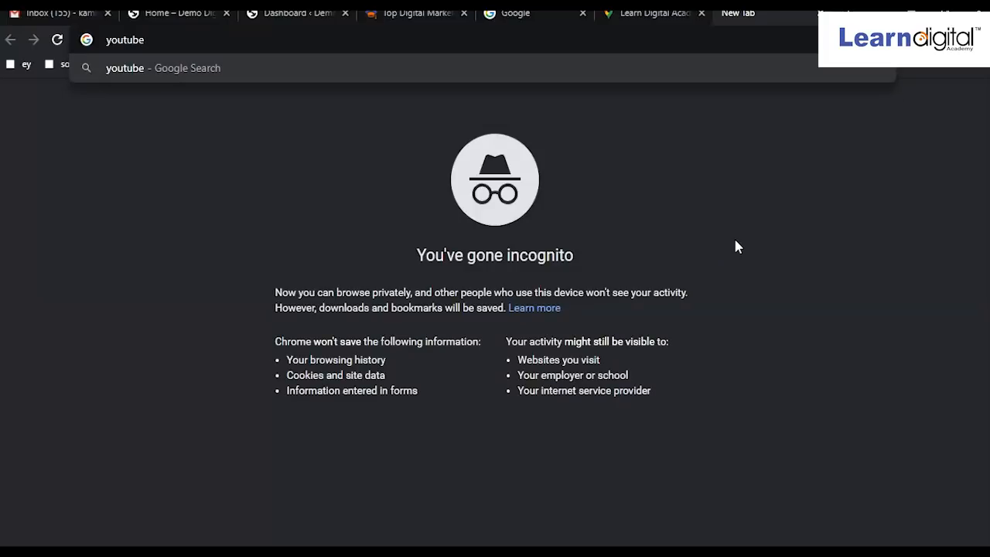
key(ctrl+Return)
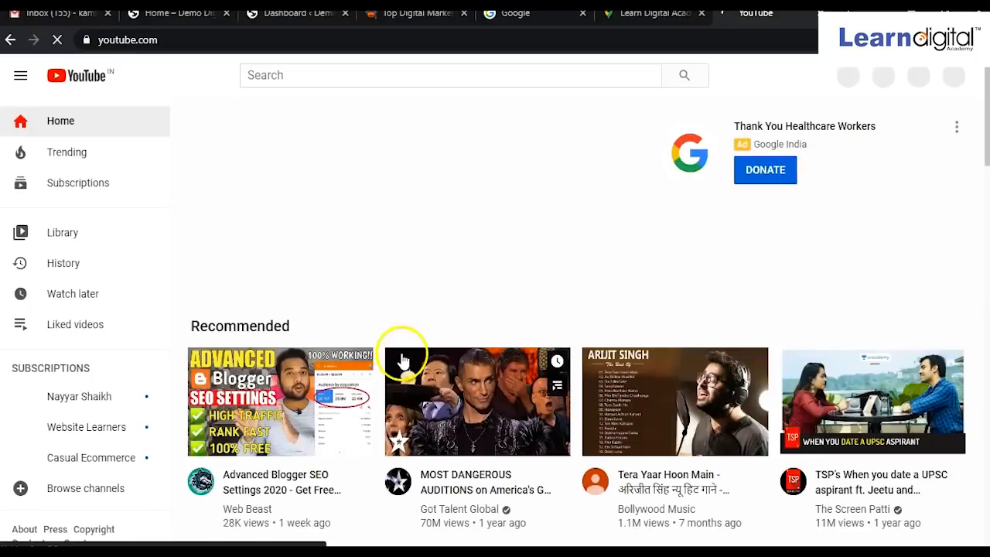
scroll(402, 387, down, 3)
Find and open 'Those Who Made It (Sant Chatwal)' among YouTube's recommended videos.
scroll(410, 408, down, 3)
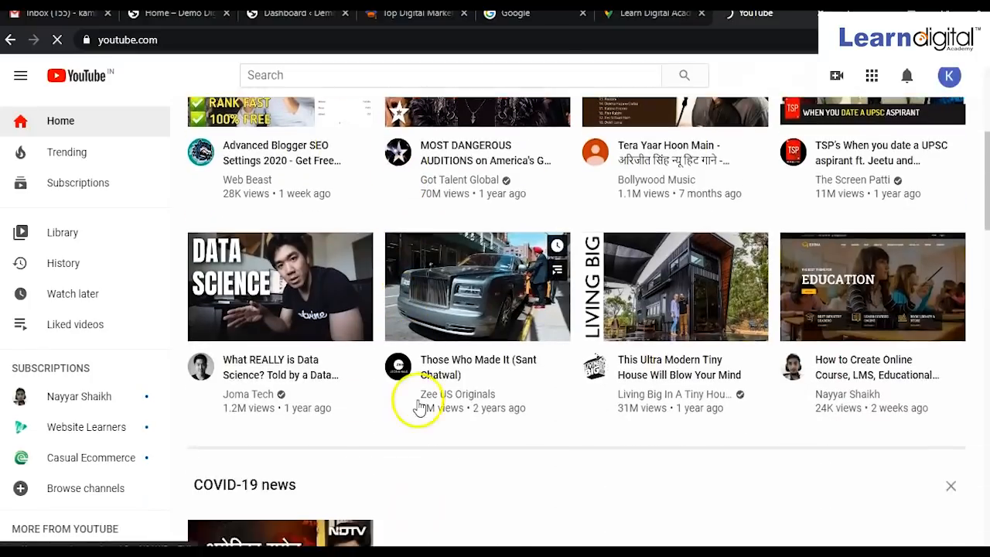
scroll(415, 427, down, 1)
scroll(442, 469, down, 2)
scroll(444, 468, up, 3)
scroll(432, 443, down, 1)
scroll(431, 442, up, 1)
scroll(431, 441, up, 1)
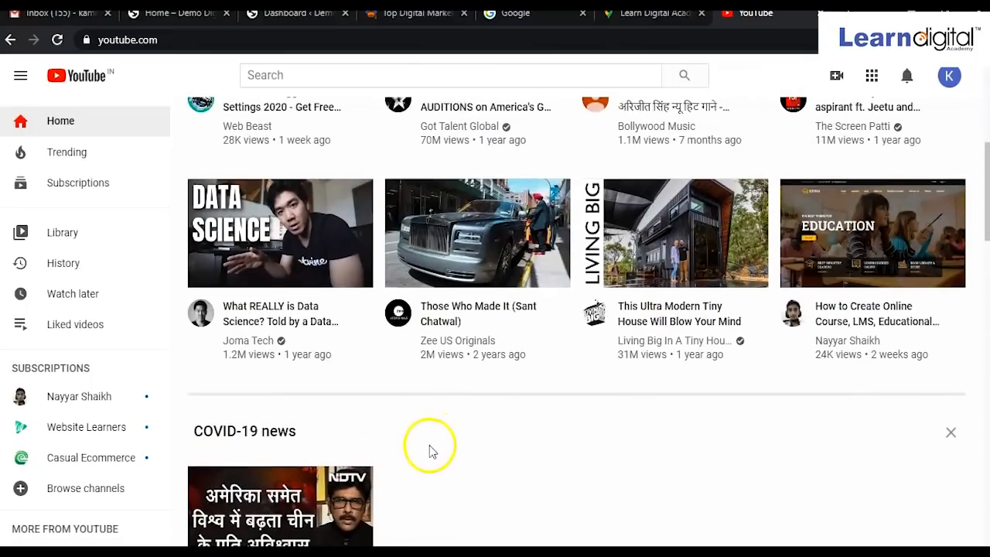
scroll(423, 462, up, 1)
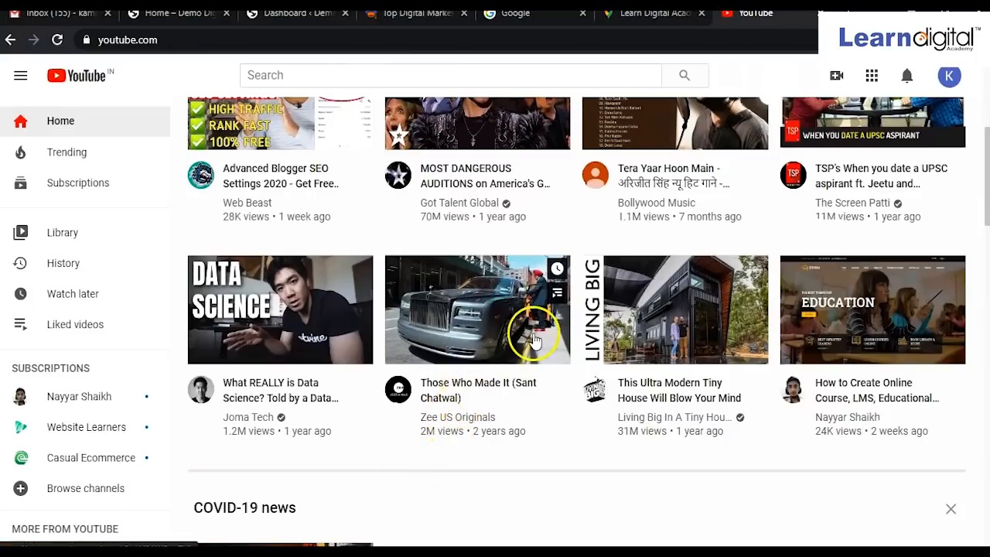
scroll(471, 391, up, 1)
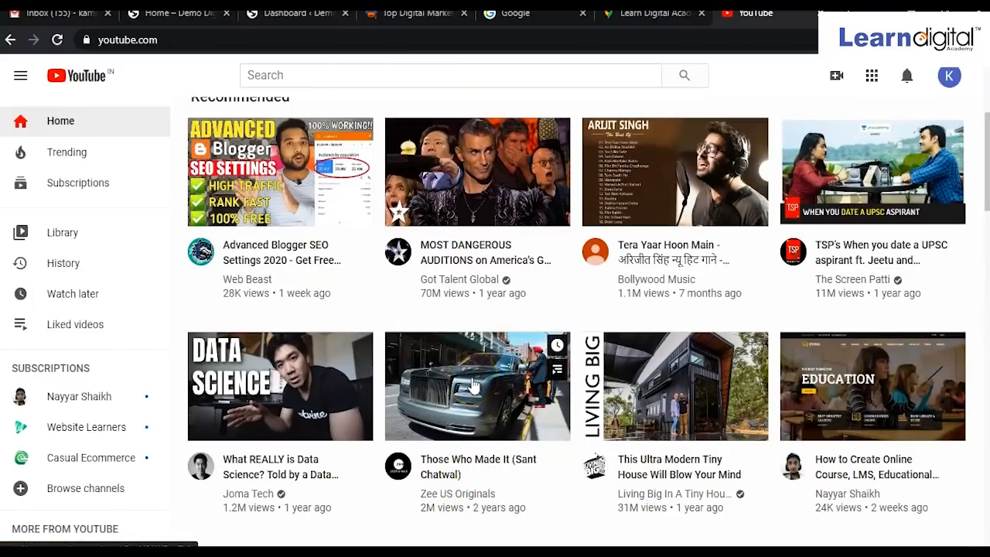
click(473, 385)
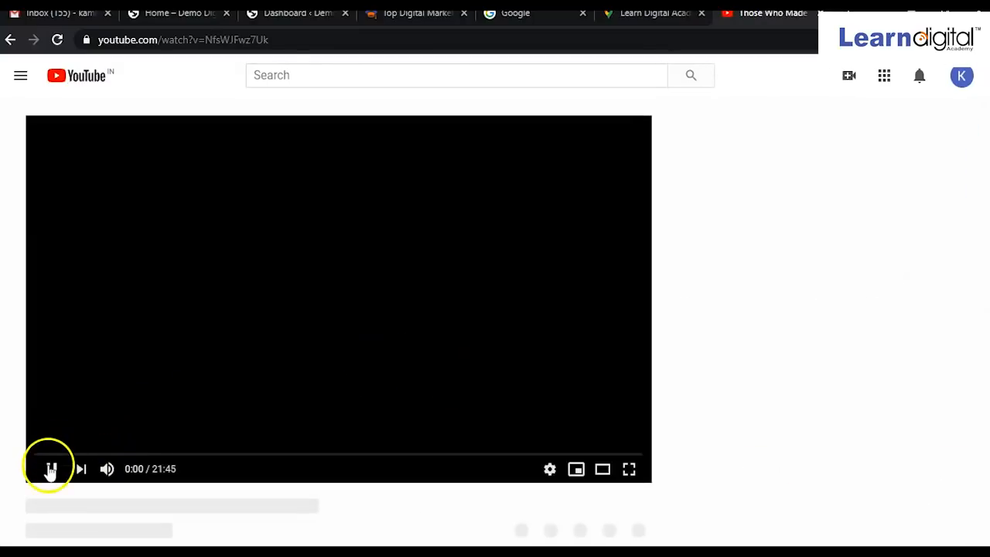
Pause the Sant Chatwal video, copy its Share > Embed iframe code, and return to WordPress.
click(51, 470)
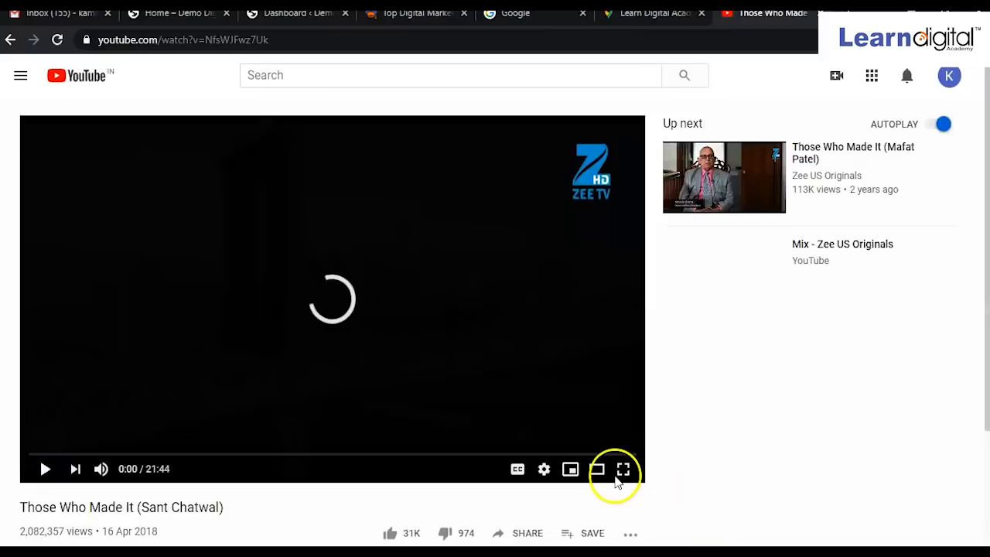
scroll(557, 435, down, 2)
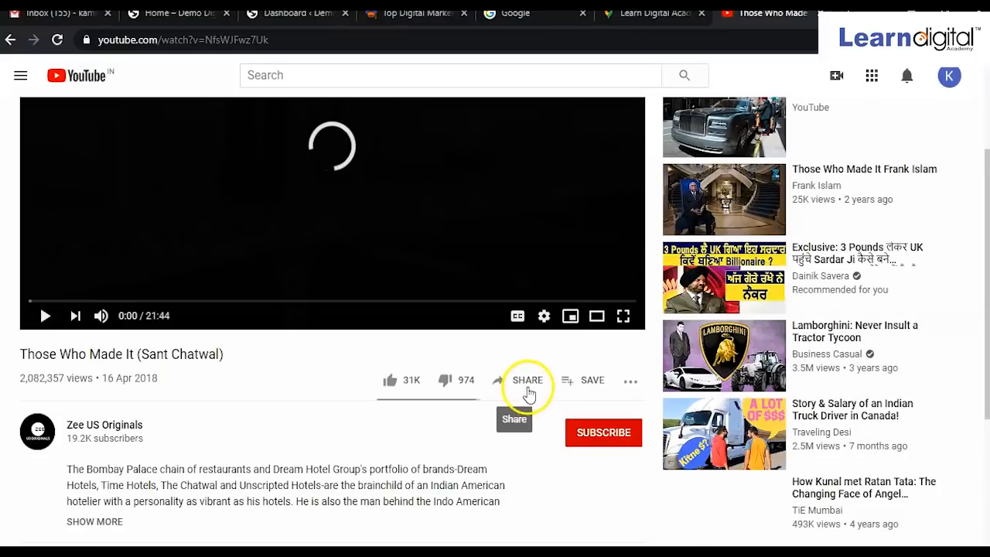
click(528, 387)
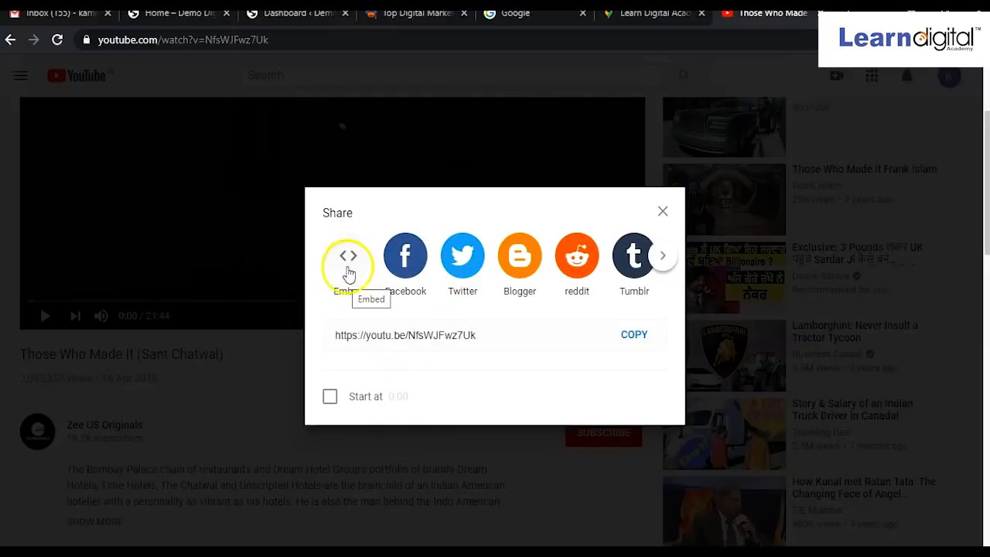
click(349, 261)
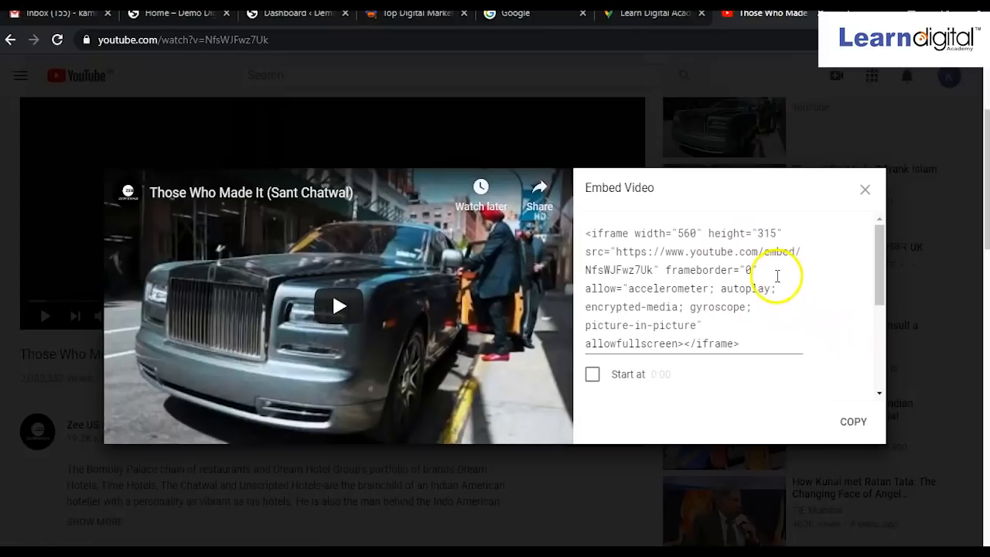
click(845, 424)
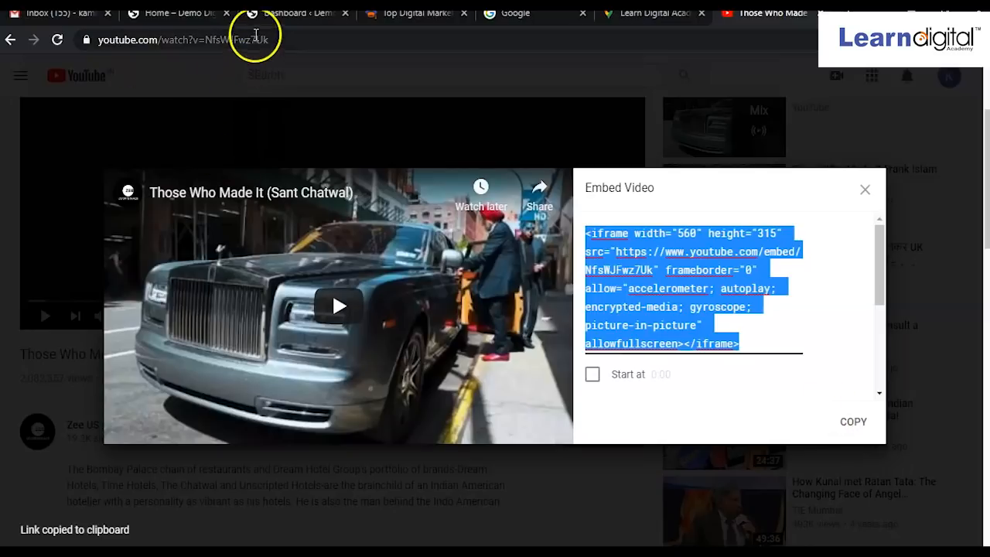
click(260, 17)
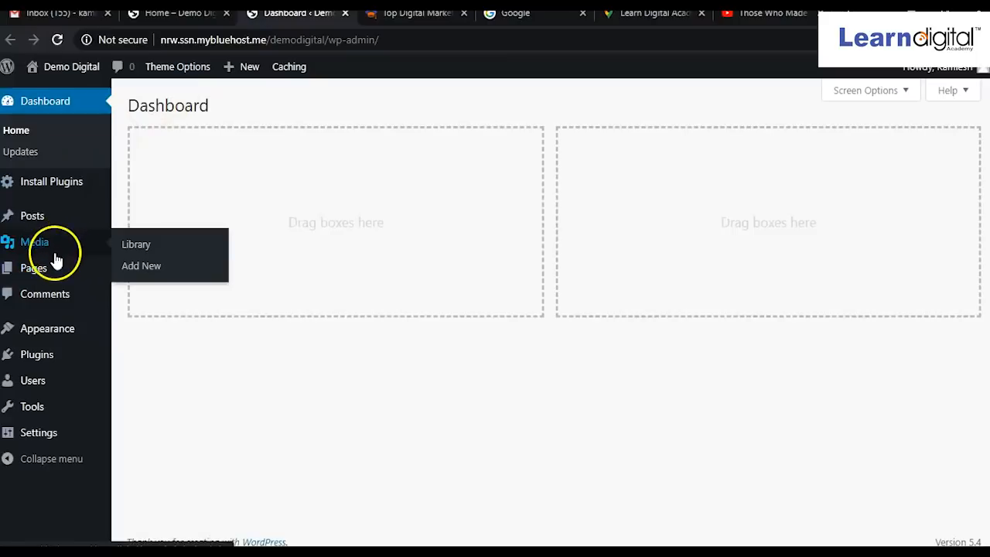
Open the Home page in the editor, showing its intro paragraph and laptop photo.
mouse_move(46, 267)
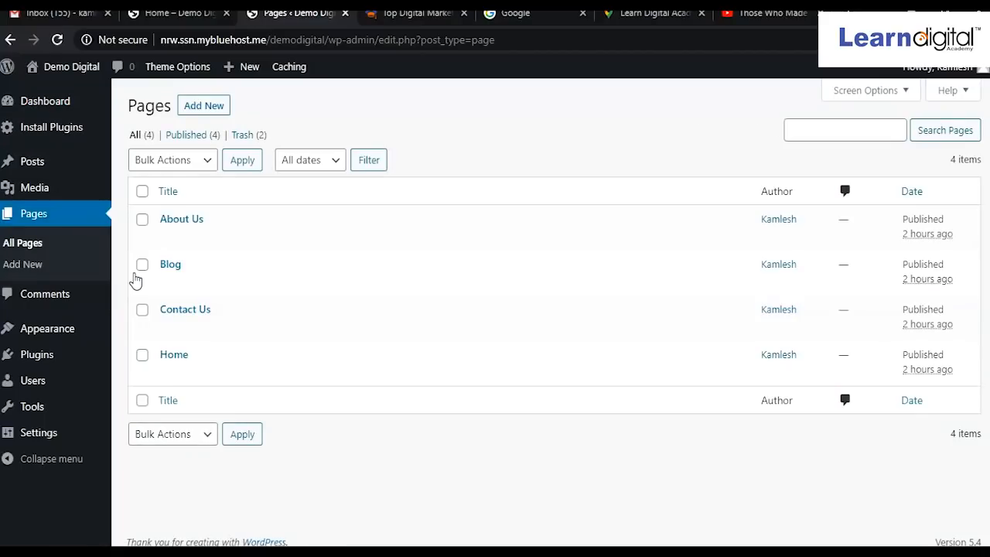
mouse_move(172, 349)
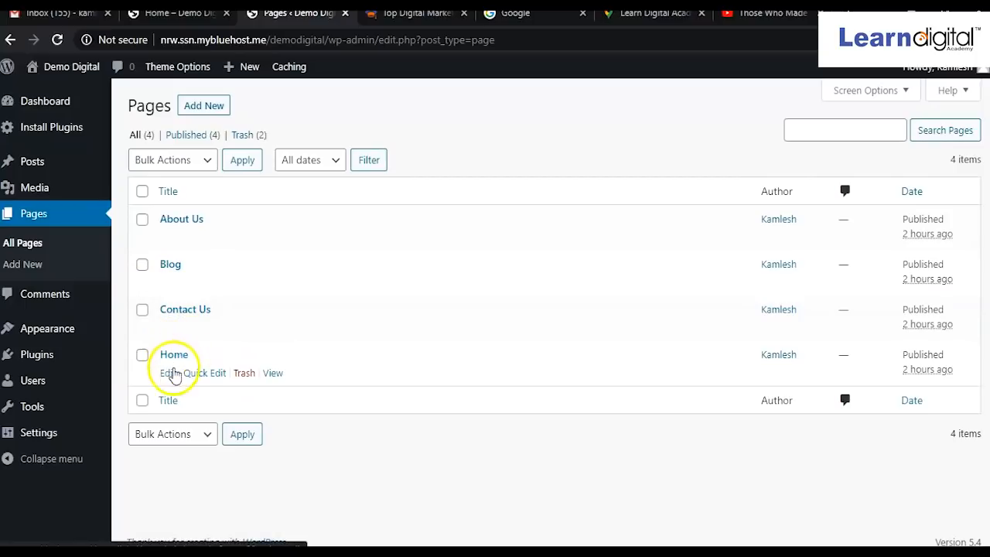
click(169, 357)
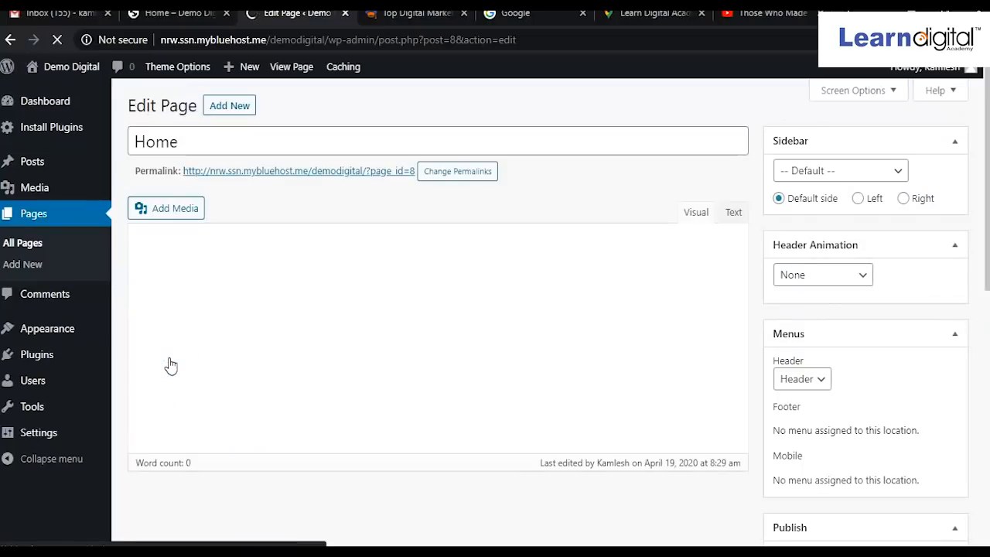
click(163, 360)
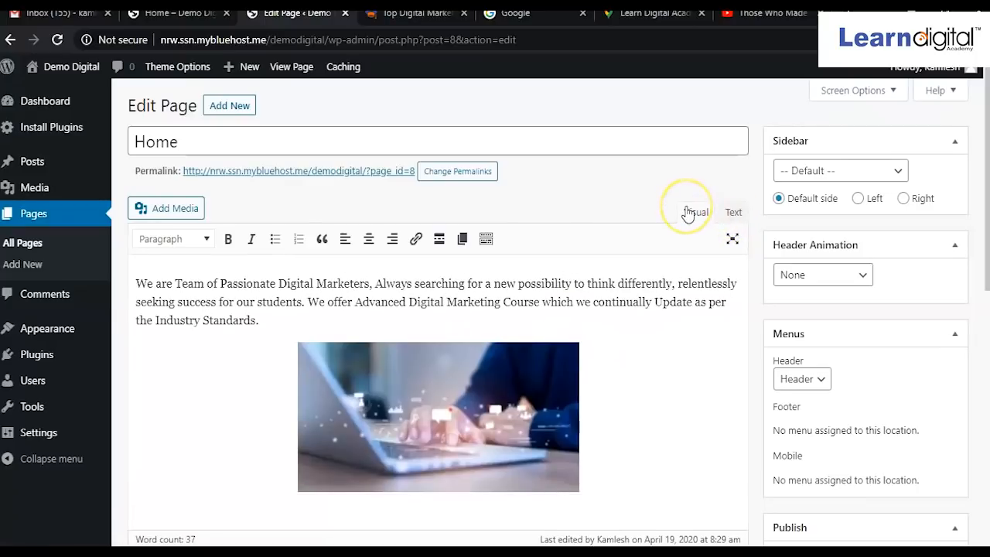
In the Home page's HTML, paste the YouTube iframe code on a new line after the img tag.
click(734, 213)
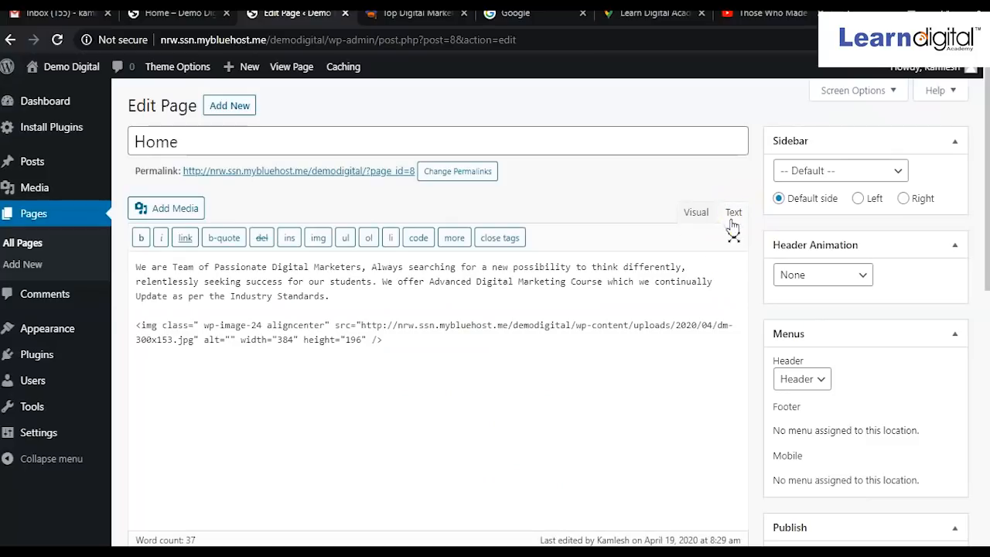
click(425, 338)
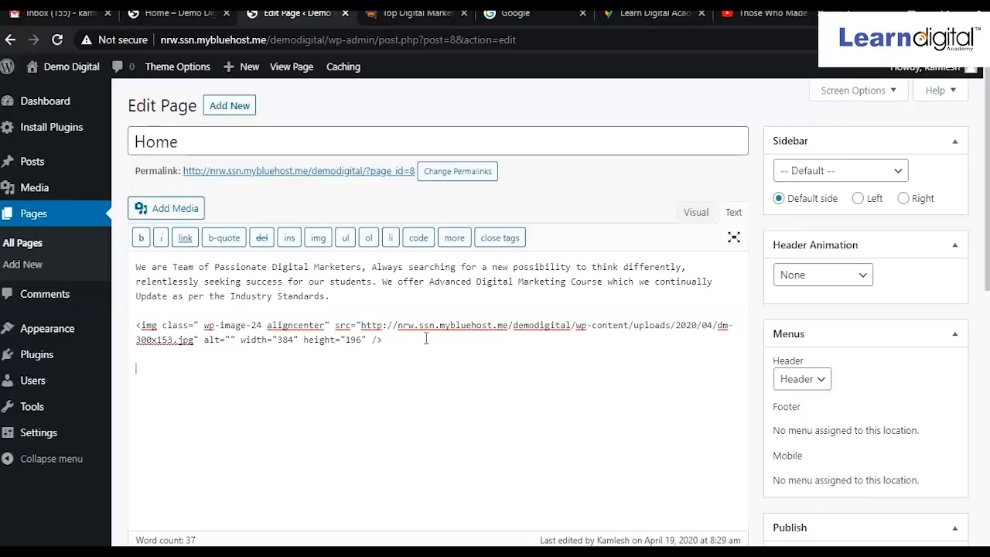
key(Return)
key(Return)
key(ctrl+v)
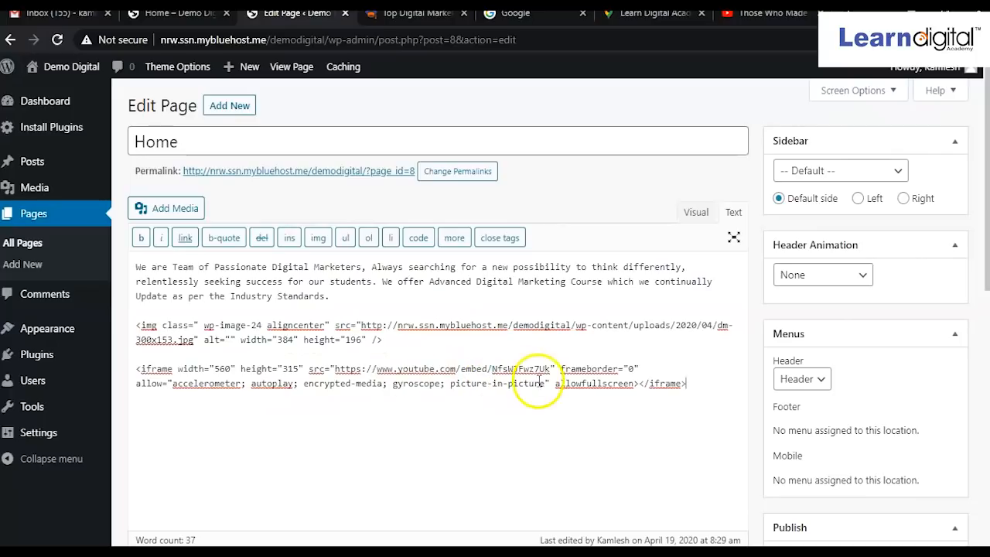
Left-align the laptop image, enlarge it to about 564 × 288, and update the Home page.
click(688, 220)
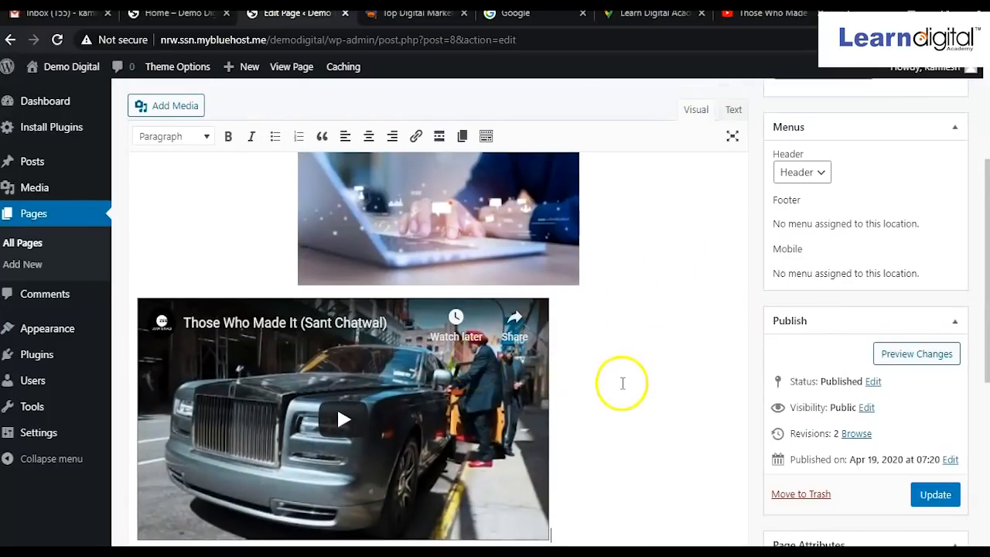
scroll(622, 384, up, 5)
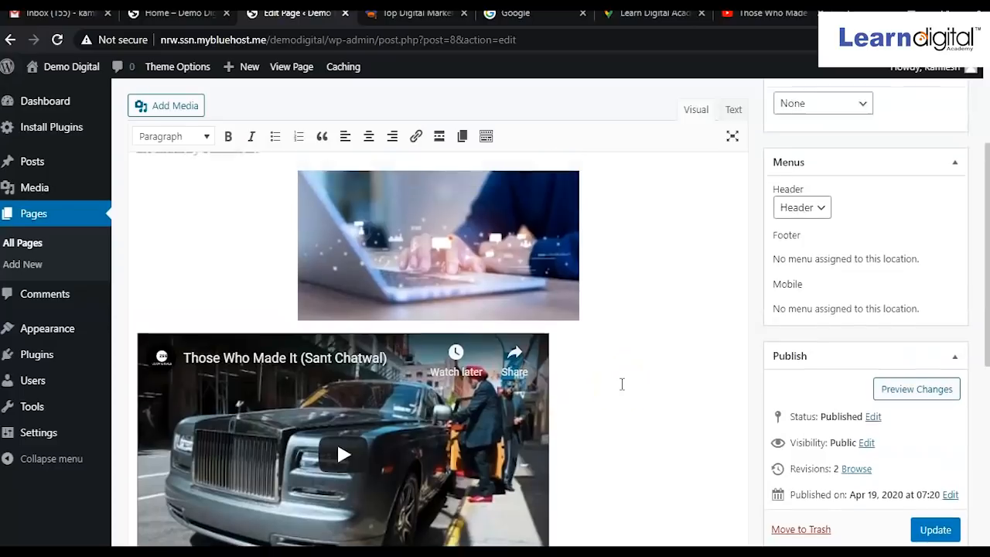
click(488, 393)
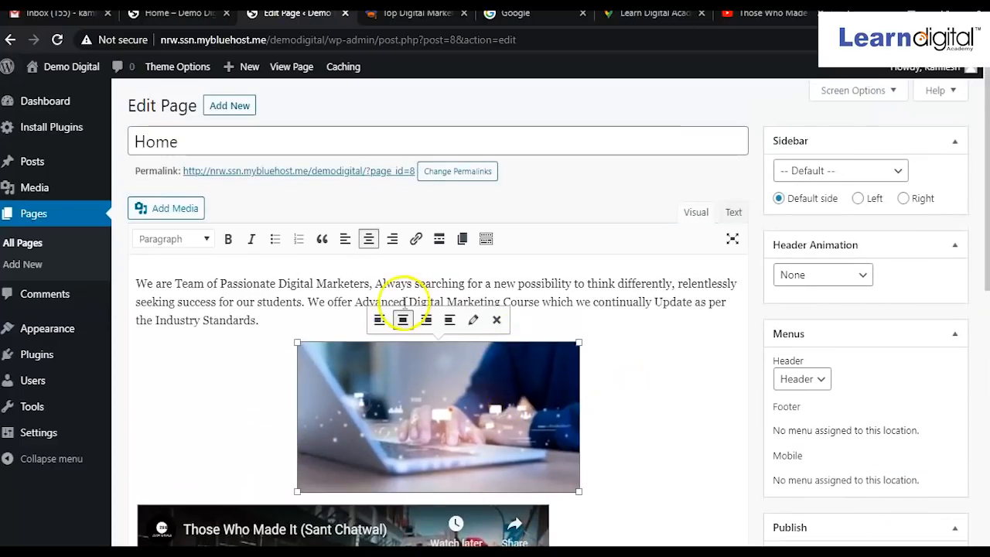
click(379, 319)
drag(418, 349, 550, 396)
scroll(596, 377, down, 3)
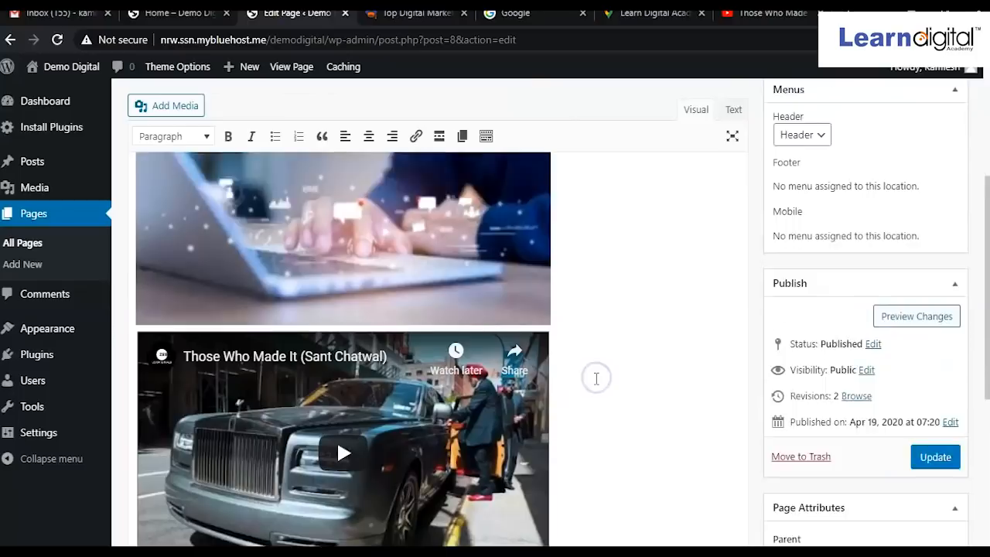
click(949, 400)
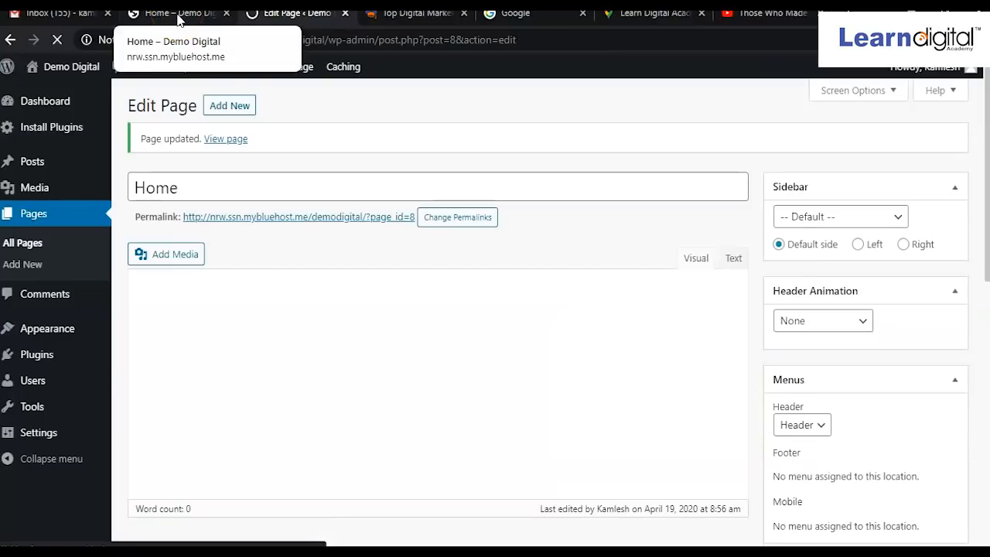
Reload the live Home page to show the updated image and video.
click(177, 19)
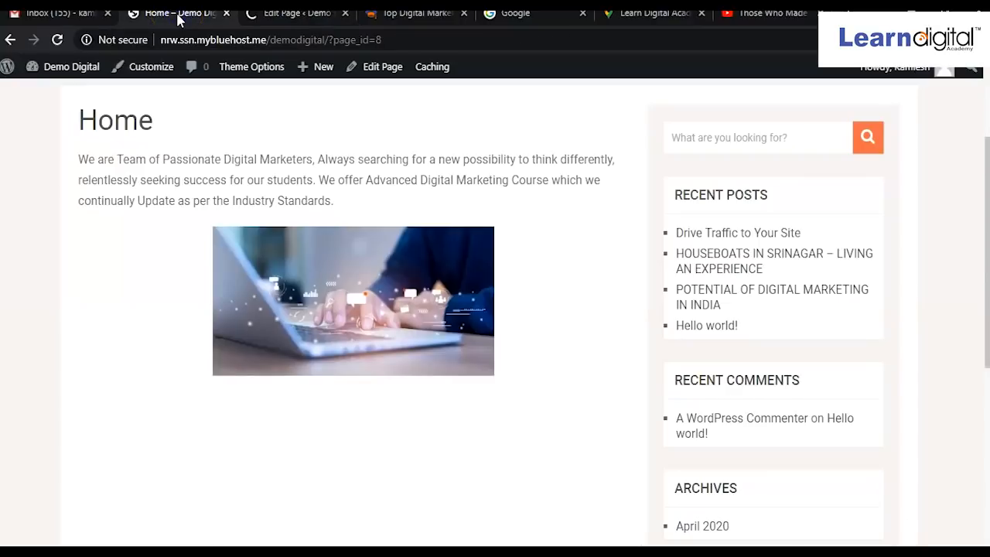
click(59, 40)
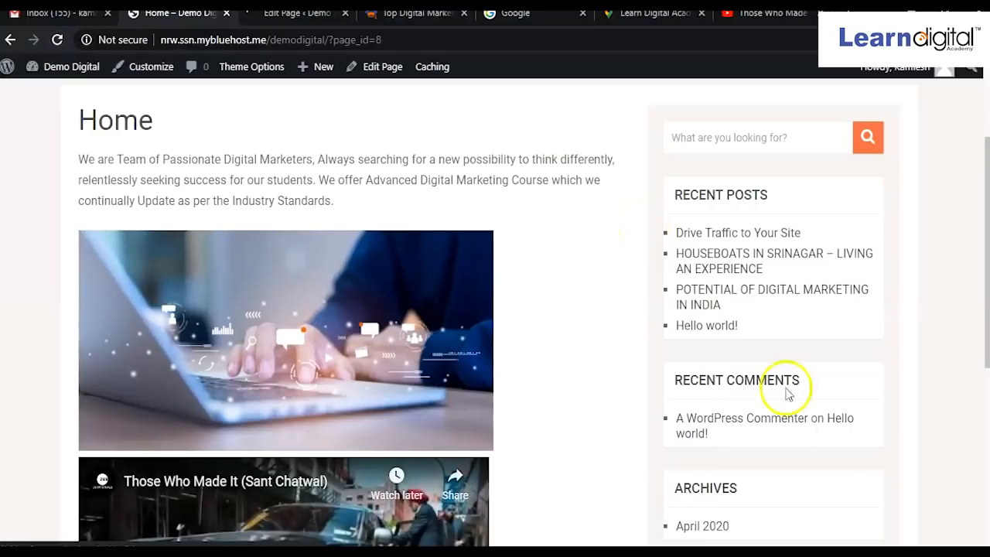
scroll(611, 417, down, 3)
scroll(585, 399, up, 4)
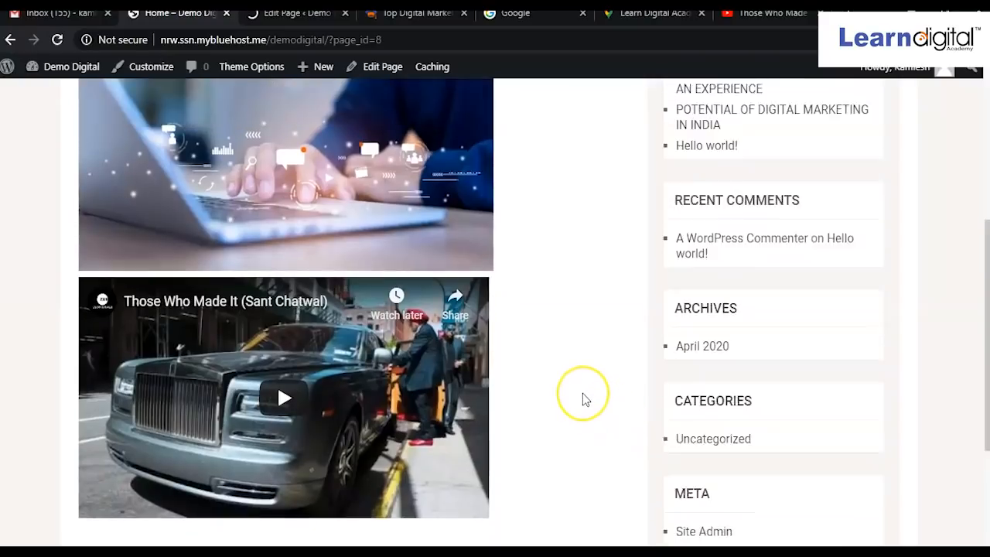
scroll(586, 399, down, 3)
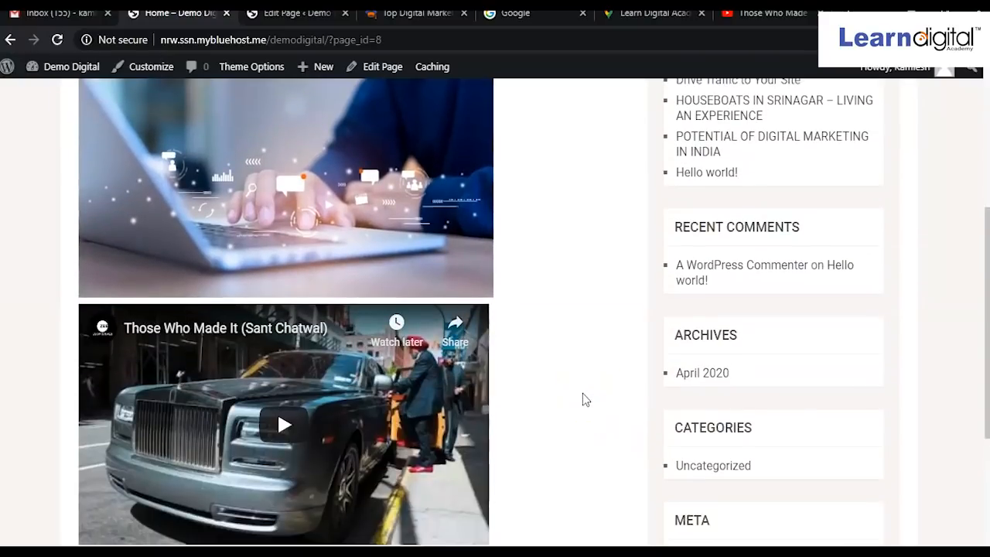
Play the embedded Sant Chatwal video briefly, then pause it.
click(280, 438)
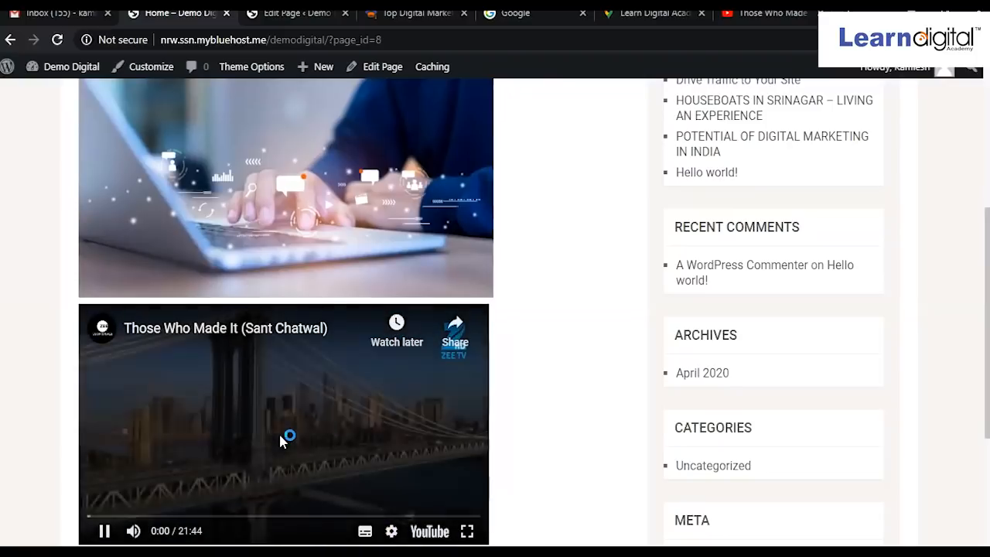
click(106, 530)
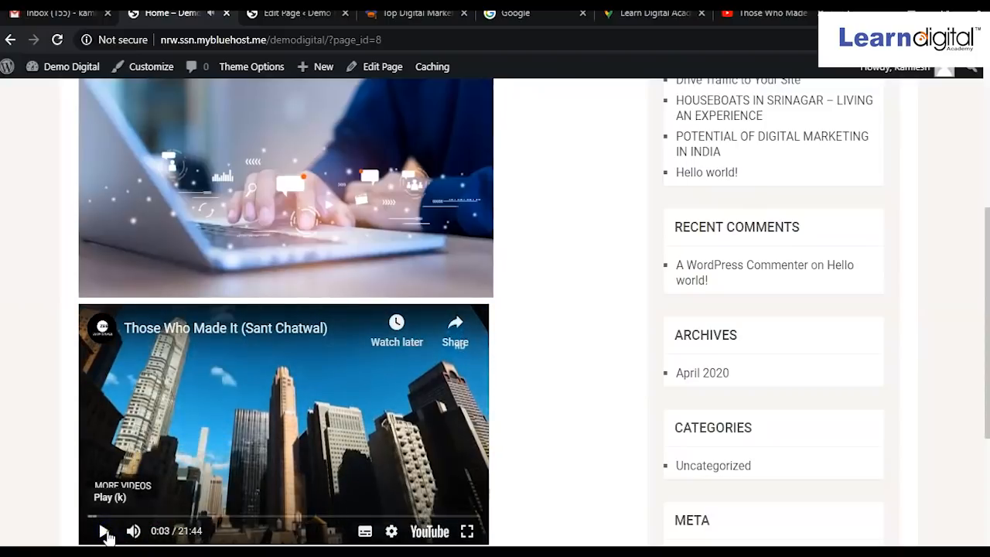
scroll(540, 362, up, 3)
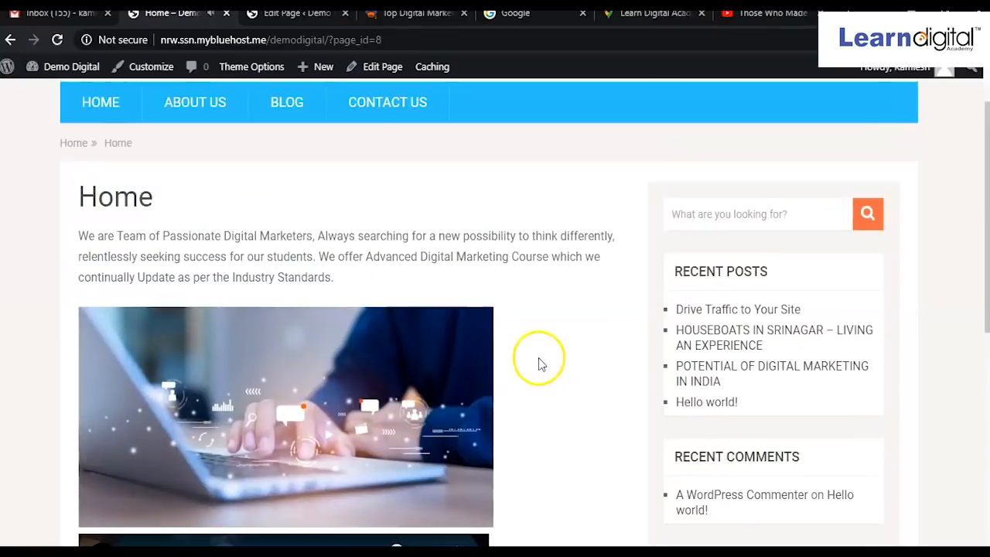
scroll(540, 364, down, 3)
scroll(539, 364, up, 3)
Go to HOME via the site menu, then open the About Us page.
click(85, 107)
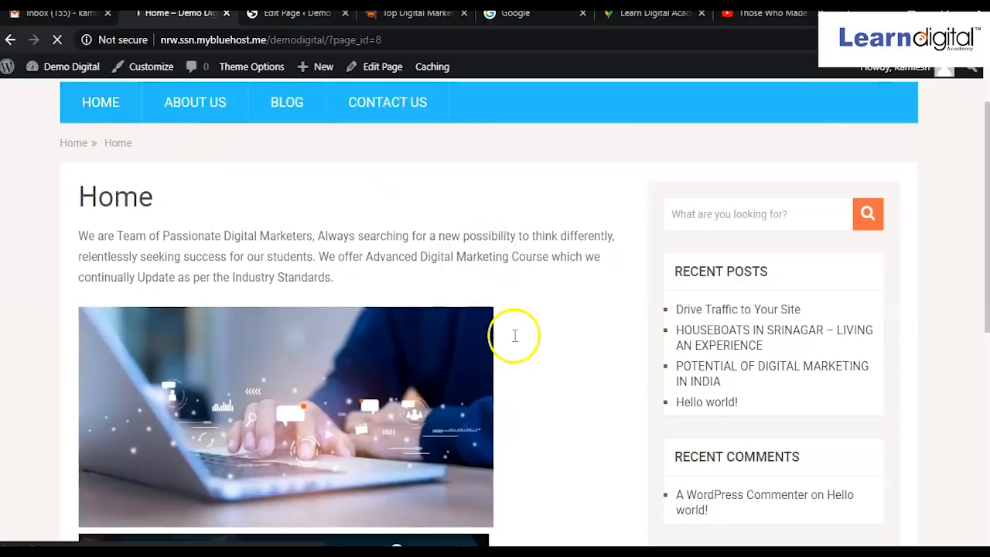
scroll(514, 335, down, 5)
scroll(514, 336, down, 2)
scroll(514, 336, up, 7)
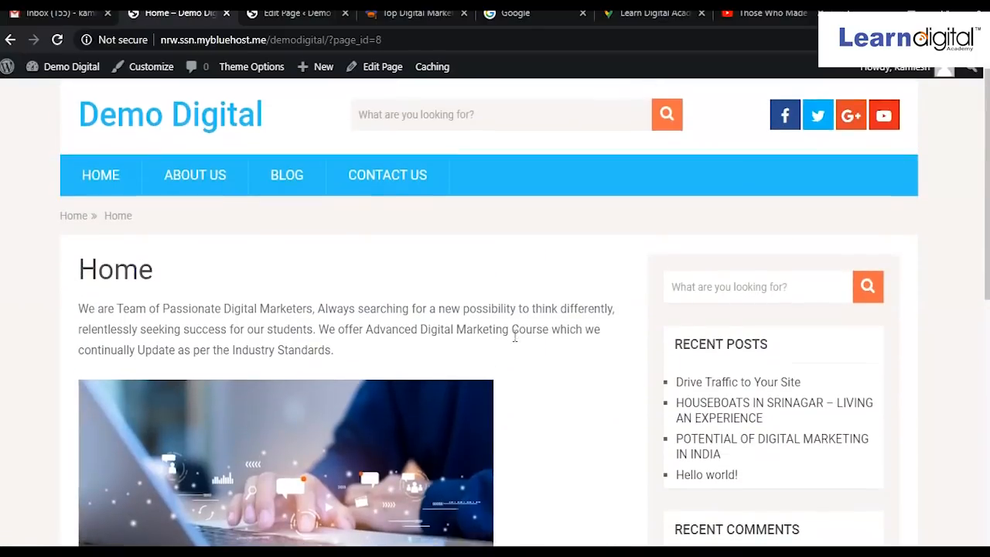
scroll(514, 337, down, 5)
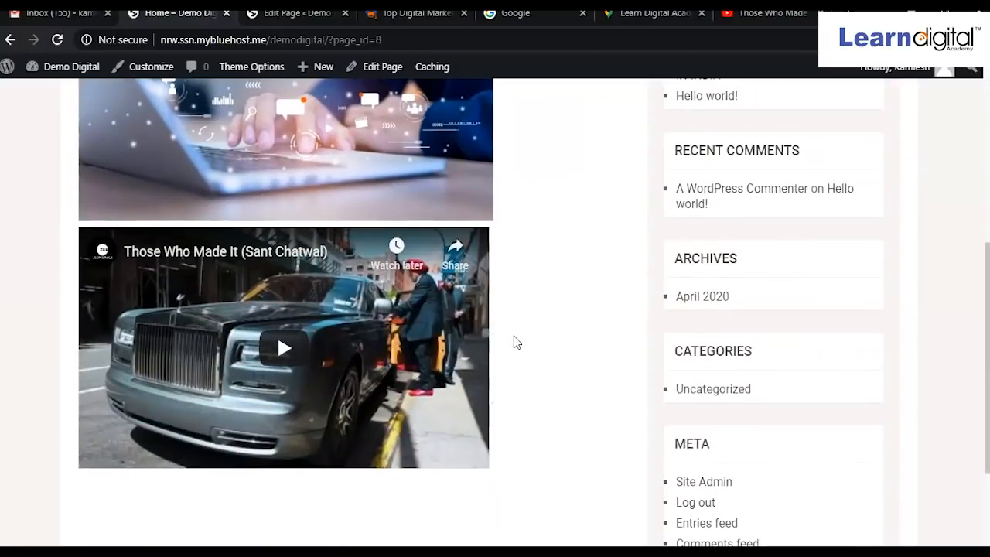
scroll(516, 343, up, 4)
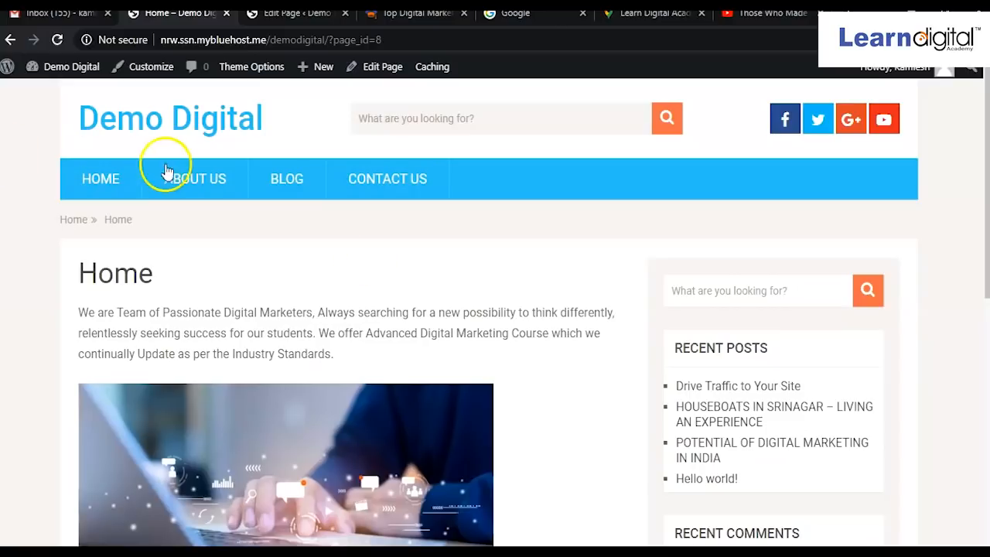
click(200, 190)
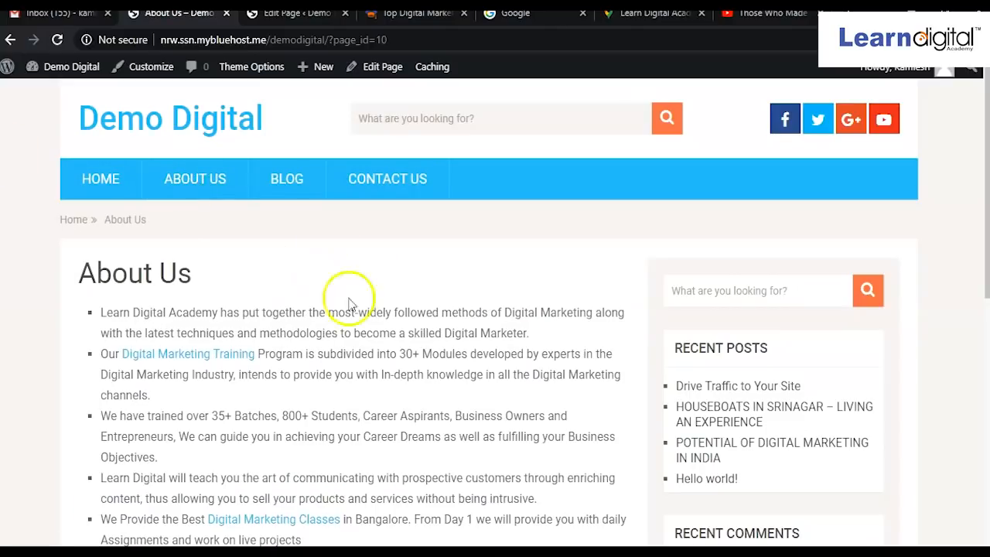
scroll(296, 379, down, 2)
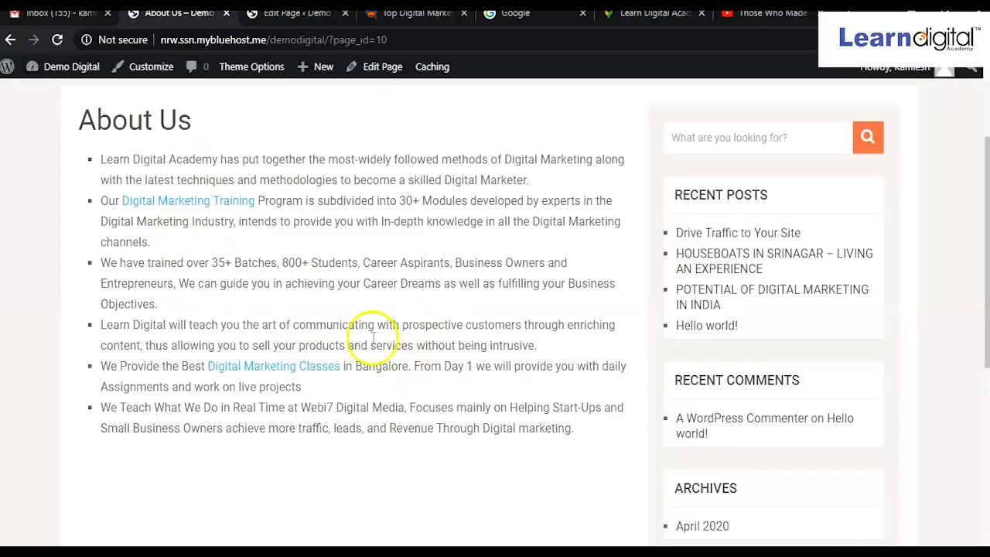
scroll(391, 362, up, 2)
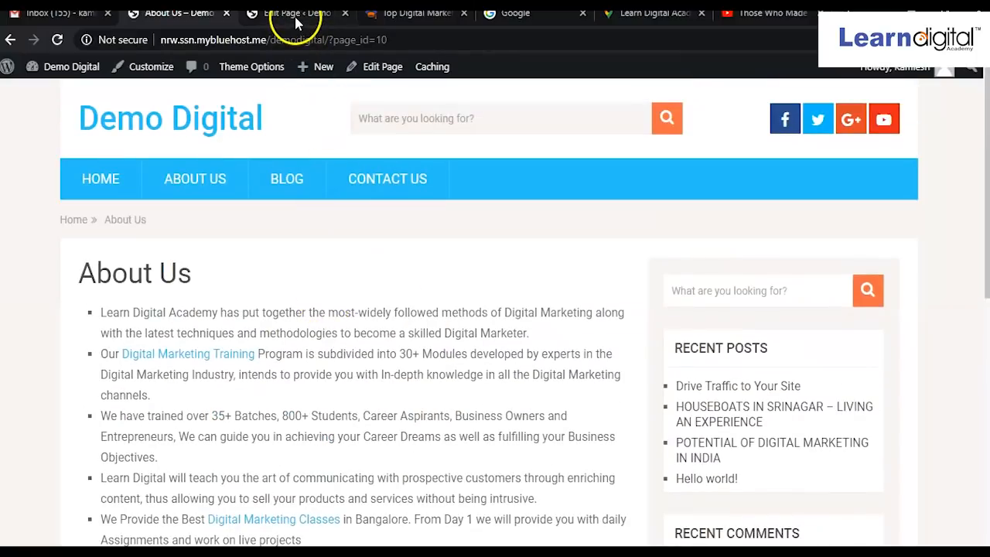
Return to the Home page's Edit Page screen, glancing at the Text view before switching back to Visual.
click(295, 16)
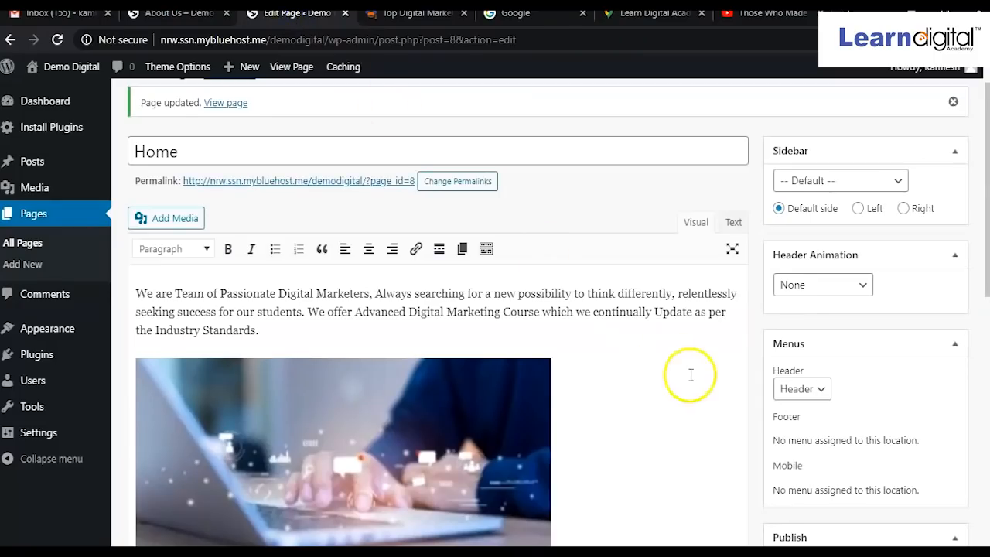
click(731, 223)
click(697, 225)
scroll(512, 445, down, 3)
scroll(513, 447, up, 2)
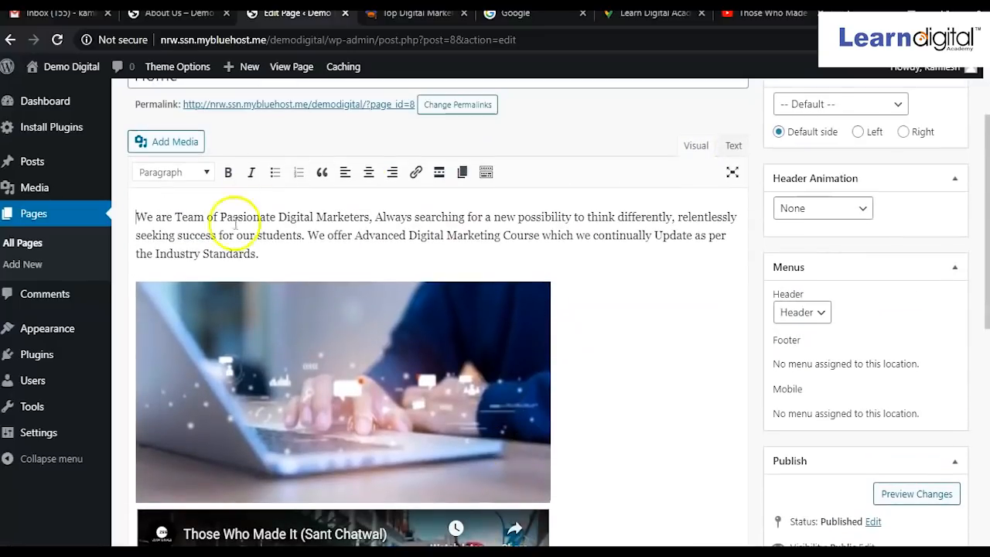